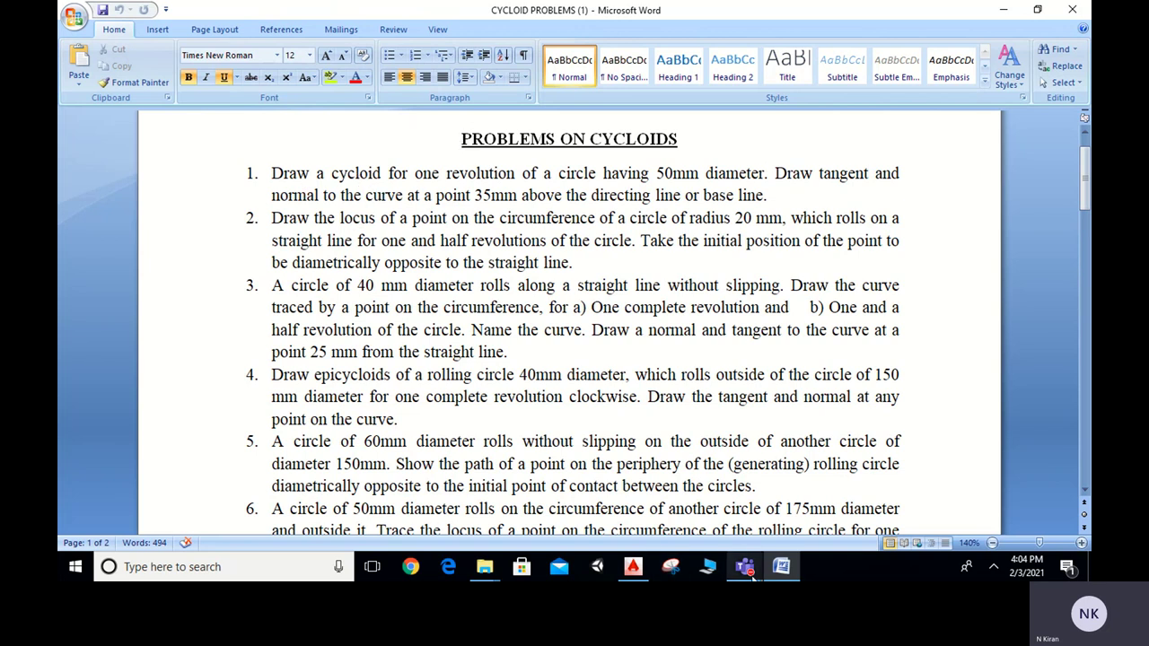
Step: Switch to AutoCAD and accept decimal length units with 0.0 precision and millimetres as the drawing units
{"action": "left_click", "coordinate": [634, 568]}
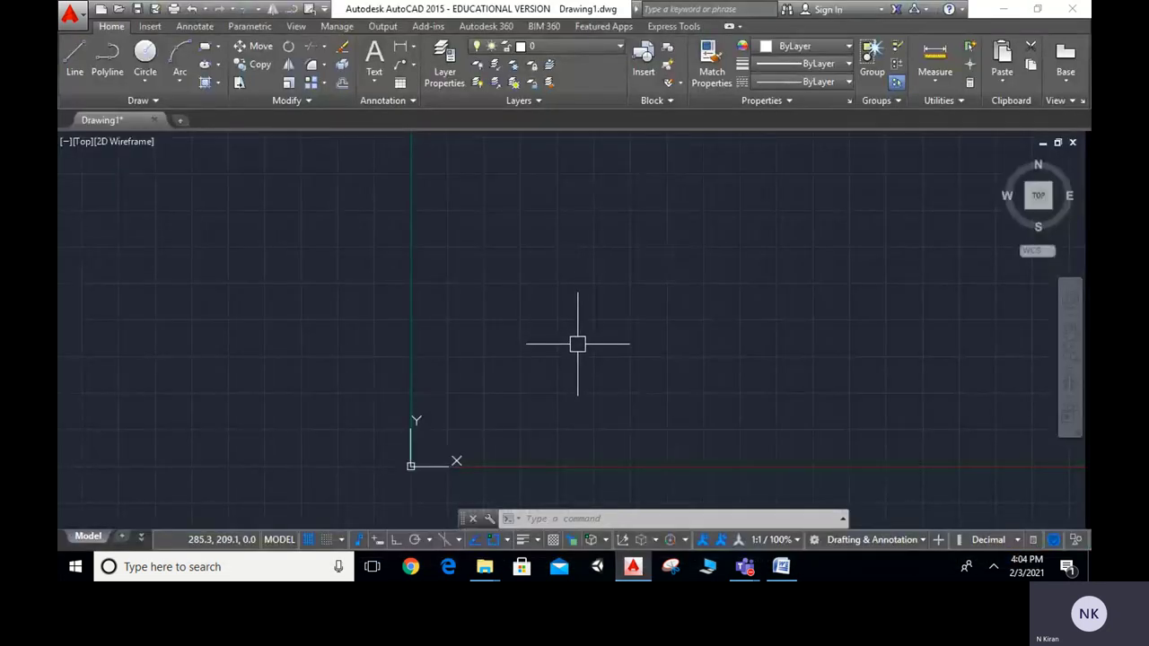
{"action": "type", "text": "un"}
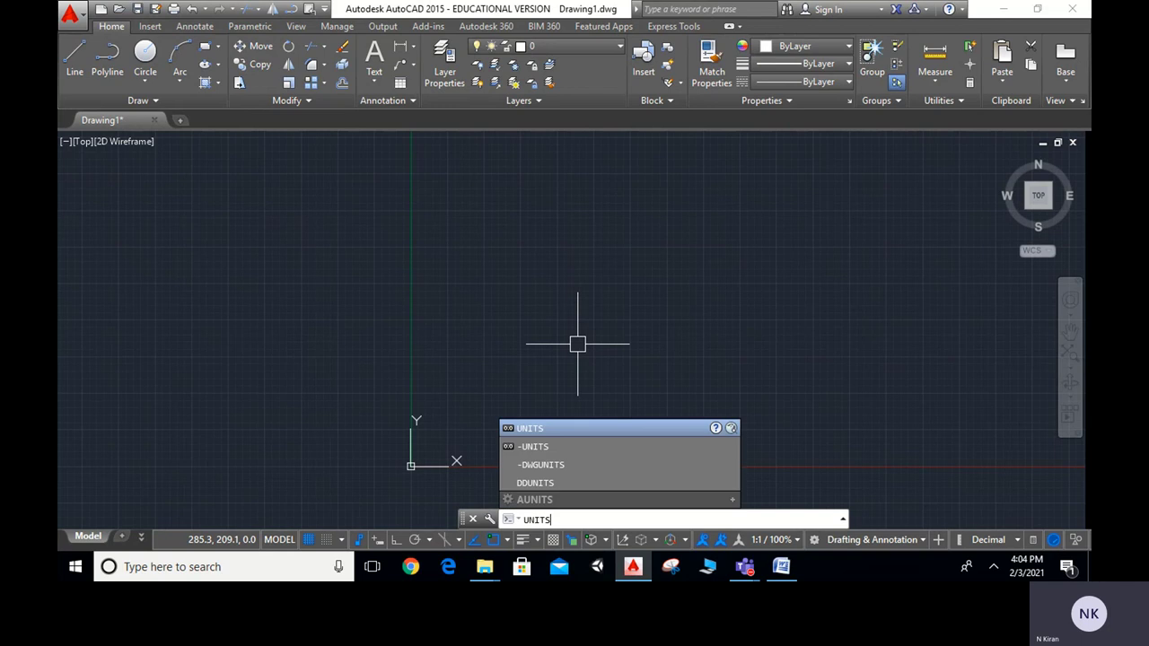
{"action": "key", "text": "Return"}
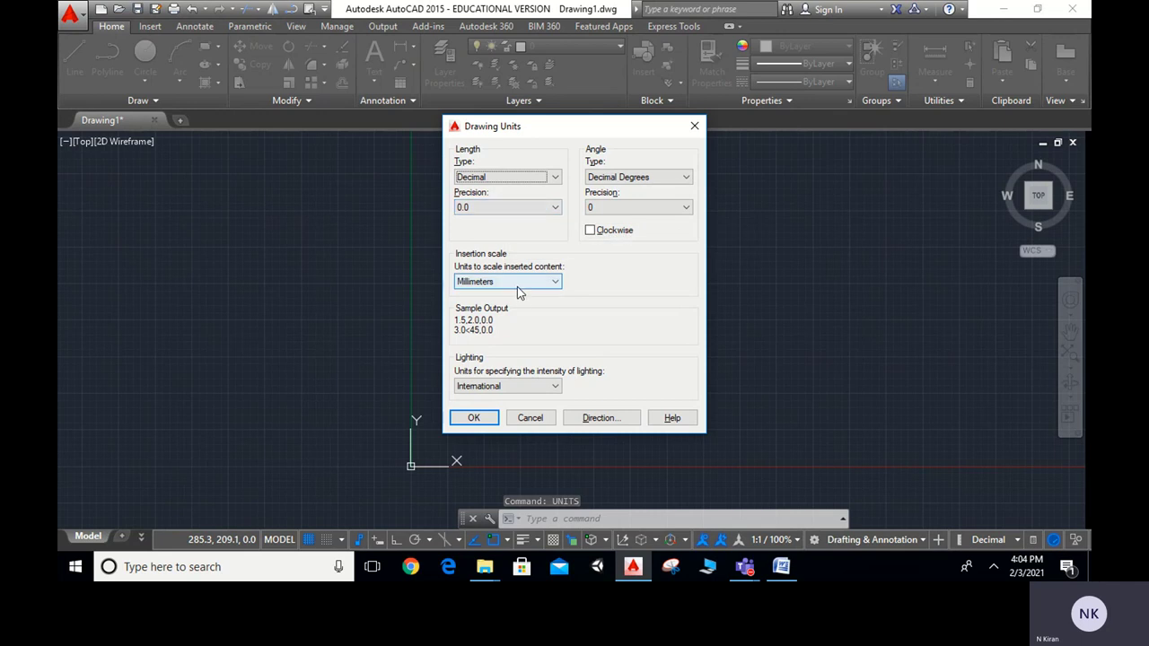
{"action": "left_click", "coordinate": [473, 418]}
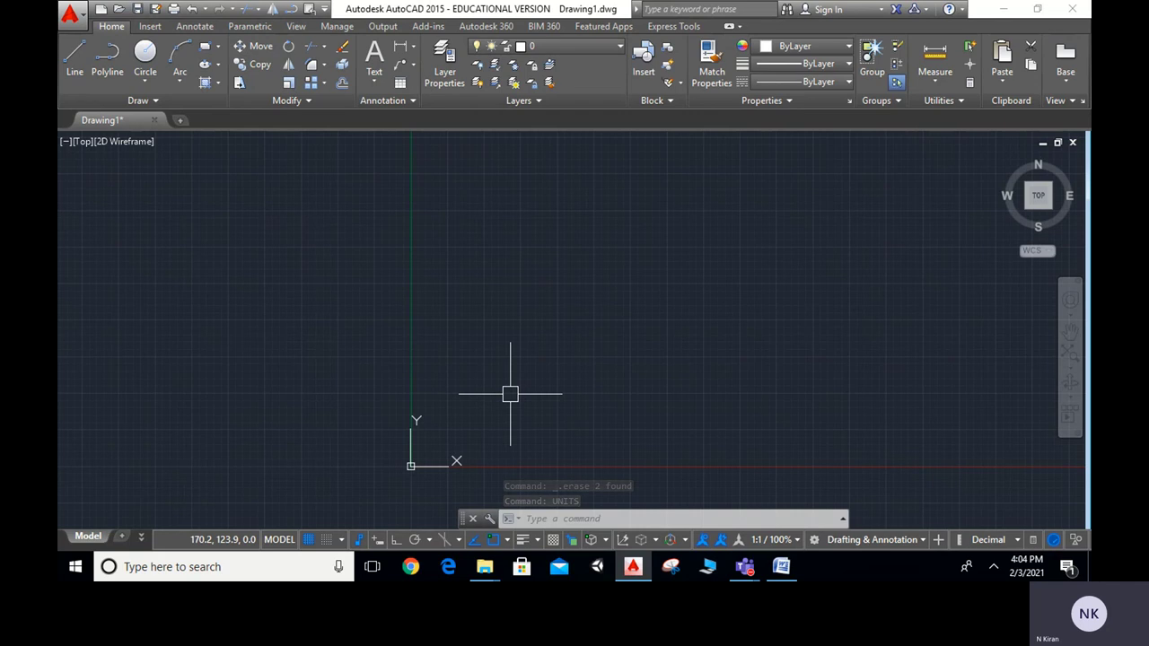
Step: Set the drawing limits from 0,0 to 594,420 and zoom to all
{"action": "mouse_move", "coordinate": [510, 395]}
{"action": "middle_mouse_down"}
{"action": "mouse_move", "coordinate": [423, 360]}
{"action": "mouse_move", "coordinate": [392, 395]}
{"action": "middle_mouse_up"}
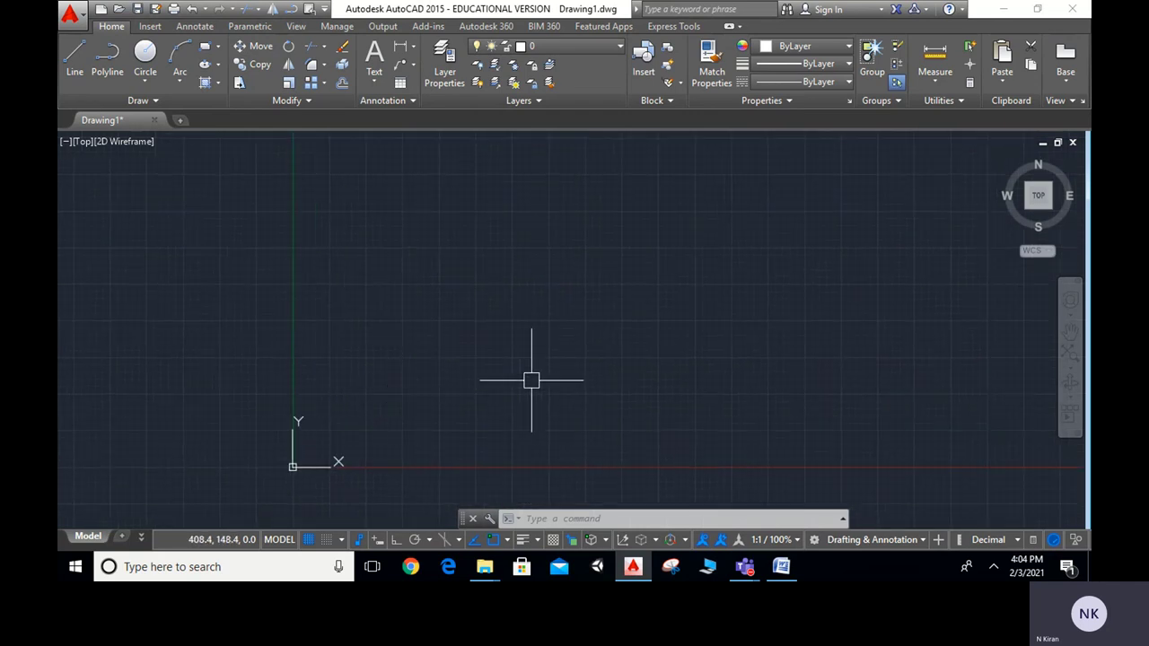
{"action": "type", "text": "1"}
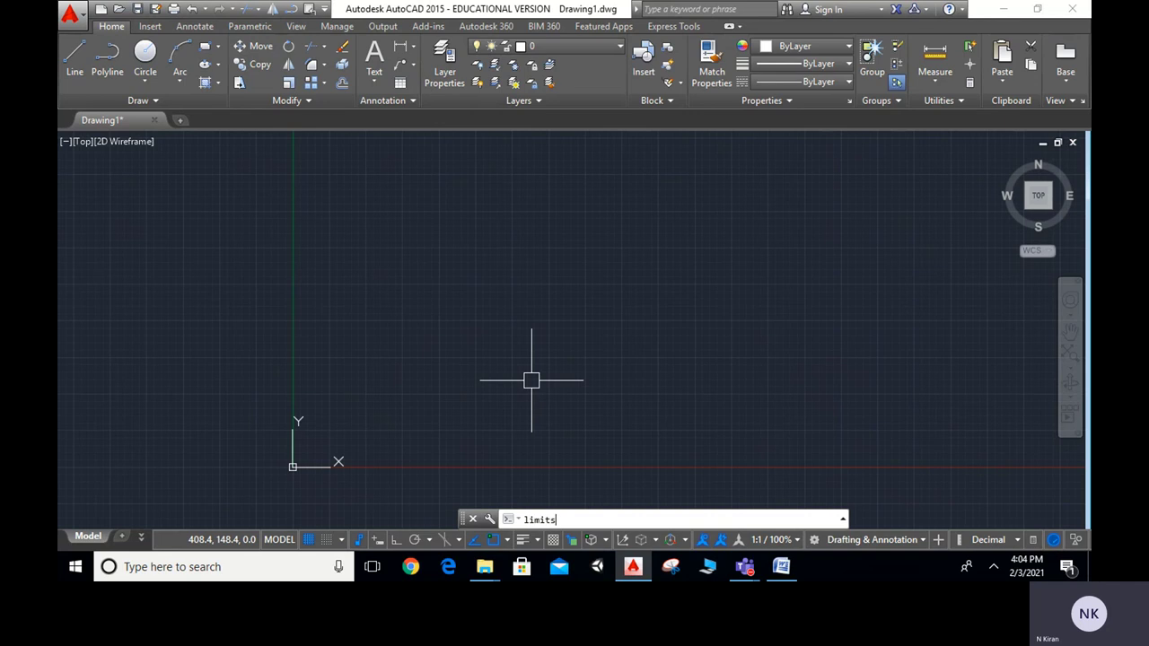
{"action": "type", "text": "imits"}
{"action": "key", "text": "Return"}
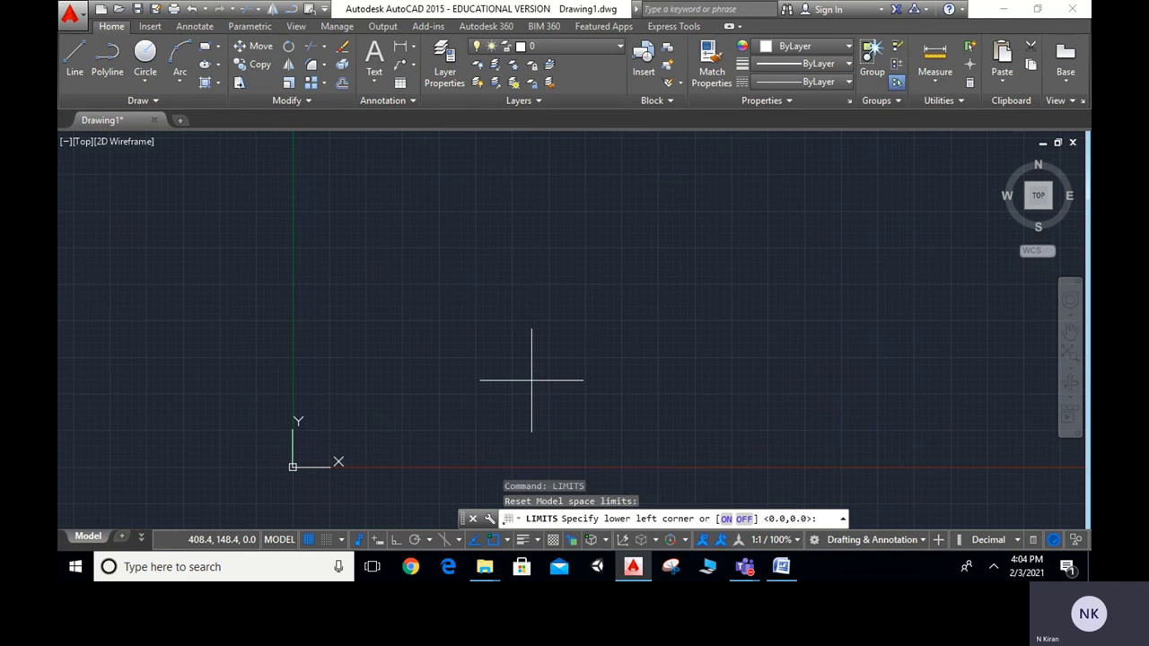
{"action": "type", "text": "0,0"}
{"action": "key", "text": "Return"}
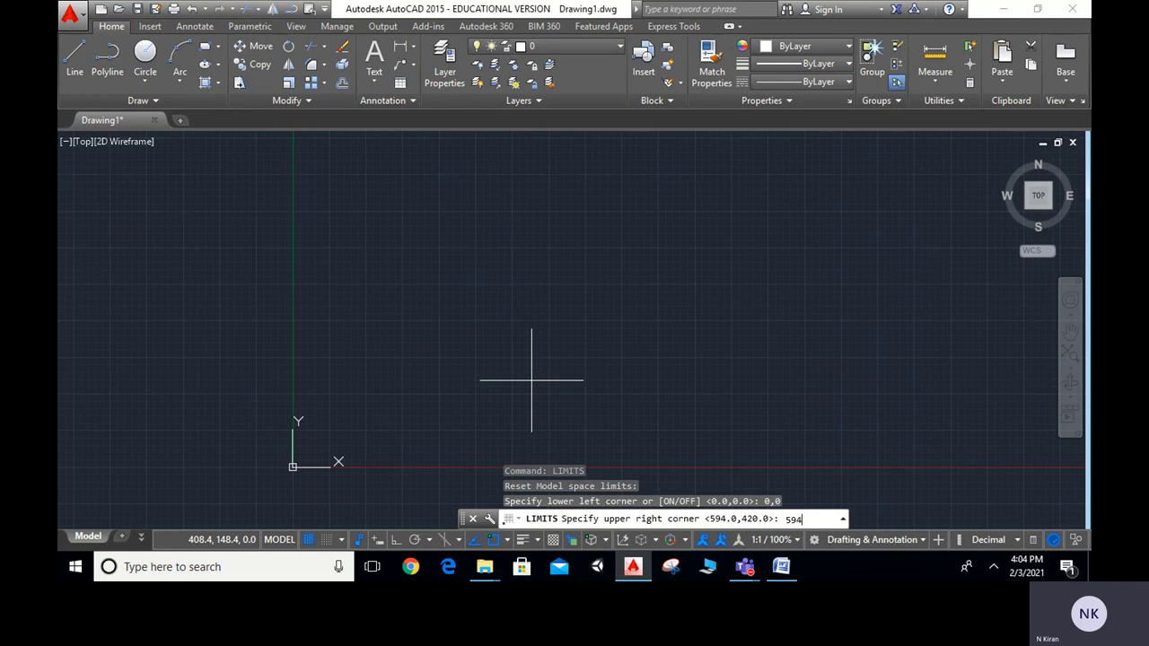
{"action": "type", "text": "594,420"}
{"action": "key", "text": "Return"}
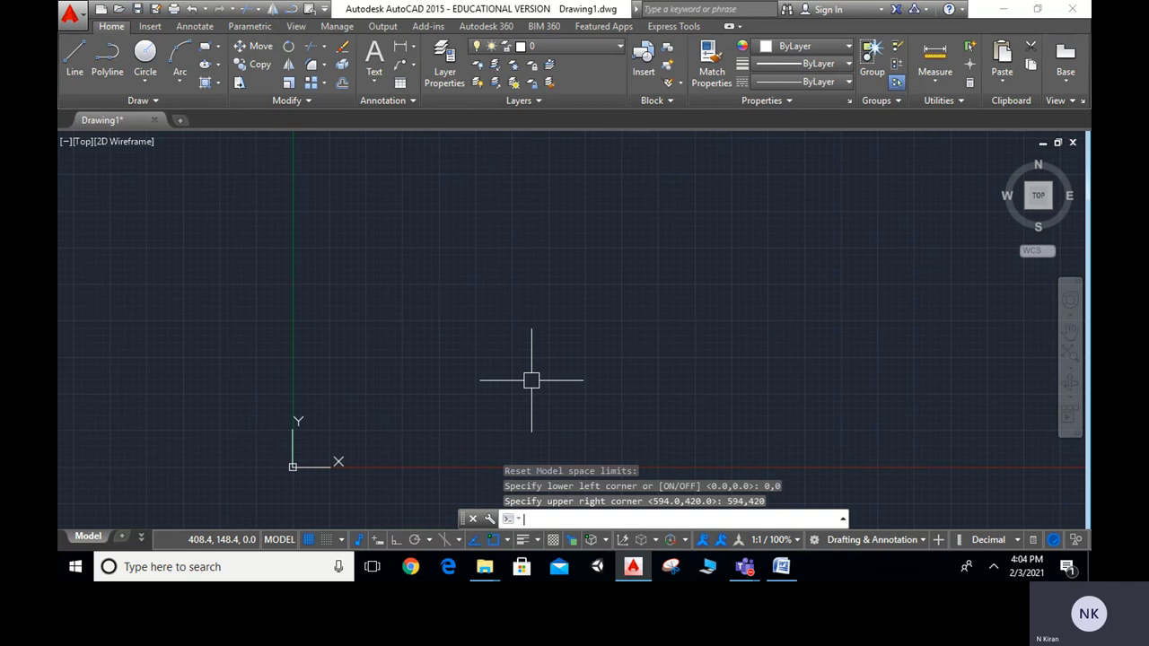
{"action": "key", "text": "Return"}
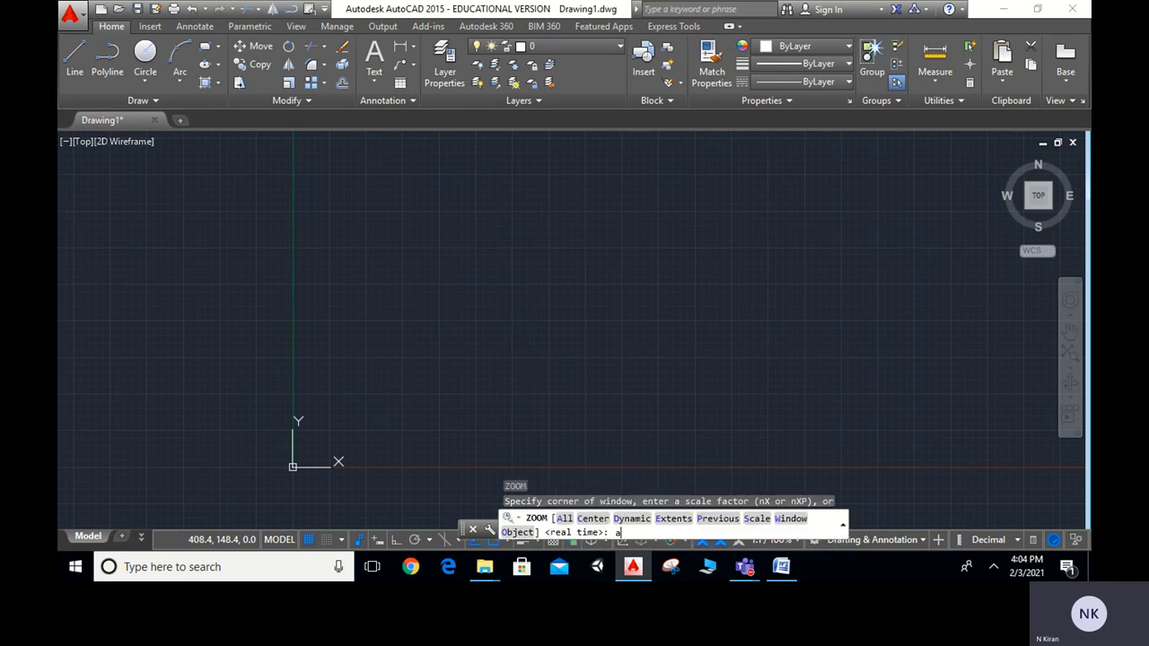
{"action": "key", "text": "Return"}
Step: Draw a rectangle from 0,0 to 594,420 as the sheet border
{"action": "scroll", "coordinate": [532, 381], "scroll_direction": "down", "scroll_amount": 3}
{"action": "middle_click_drag", "start_coordinate": [532, 380], "coordinate": [392, 351]}
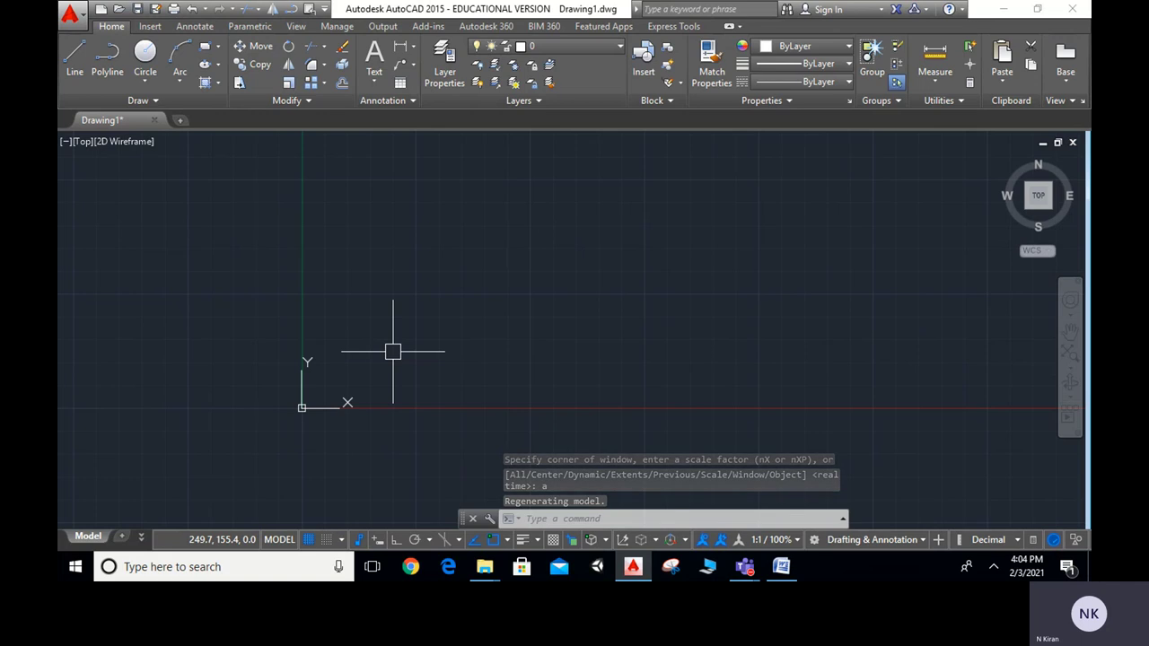
{"action": "type", "text": "rec"}
{"action": "key", "text": "Return"}
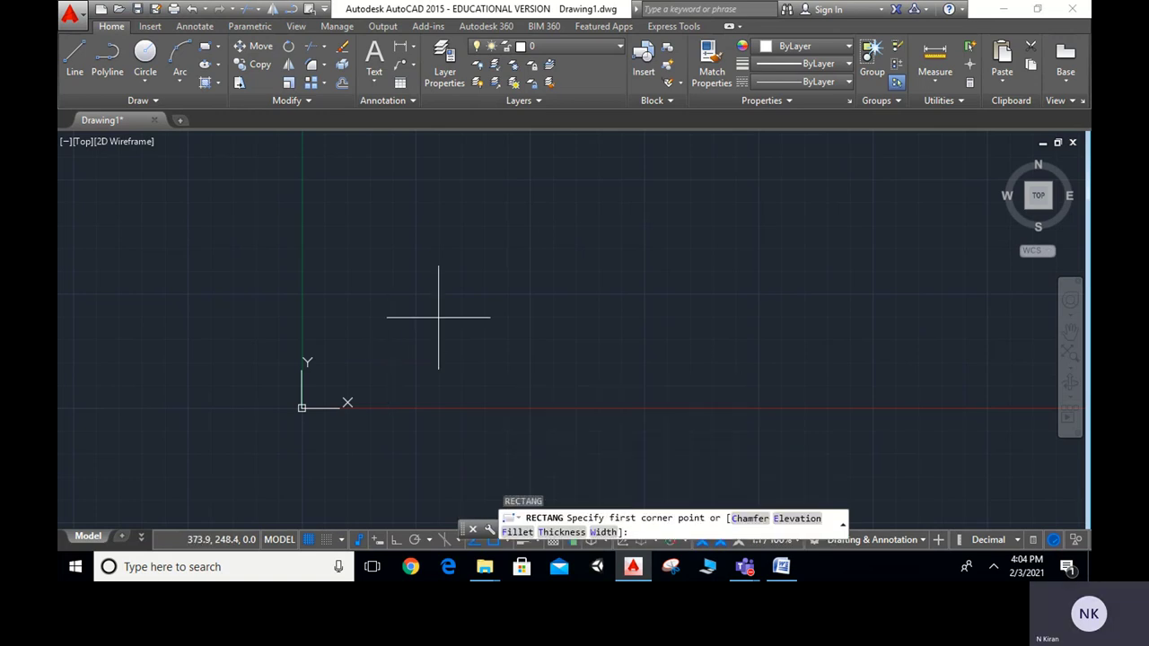
{"action": "type", "text": "0,0"}
{"action": "key", "text": "Return"}
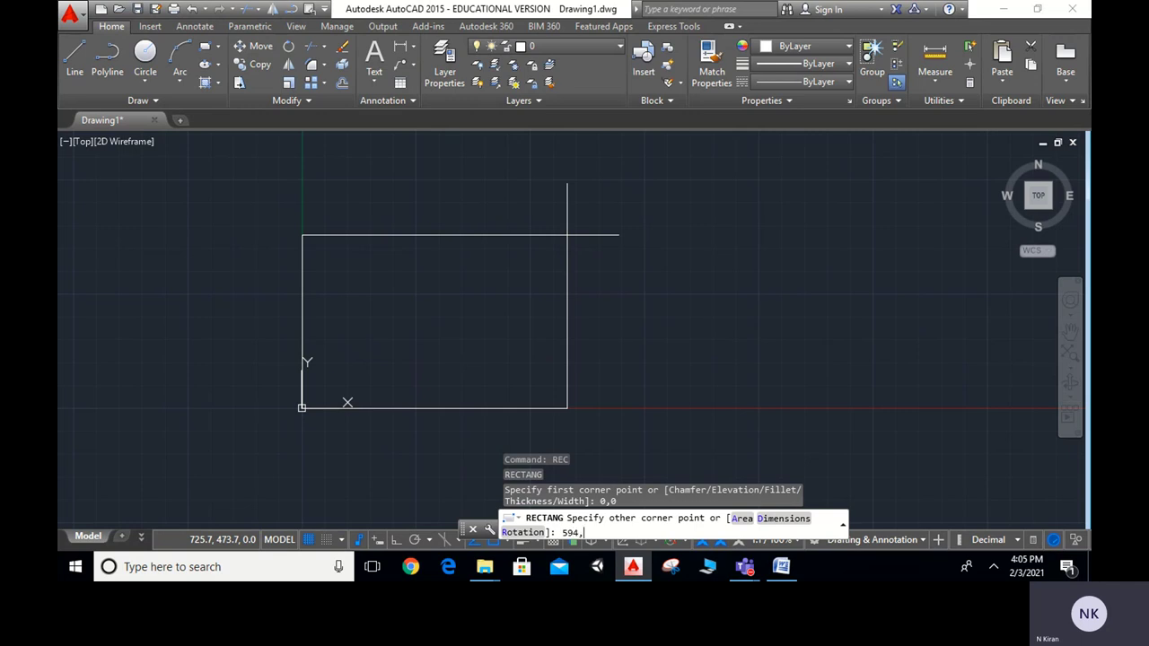
{"action": "key", "text": "Return"}
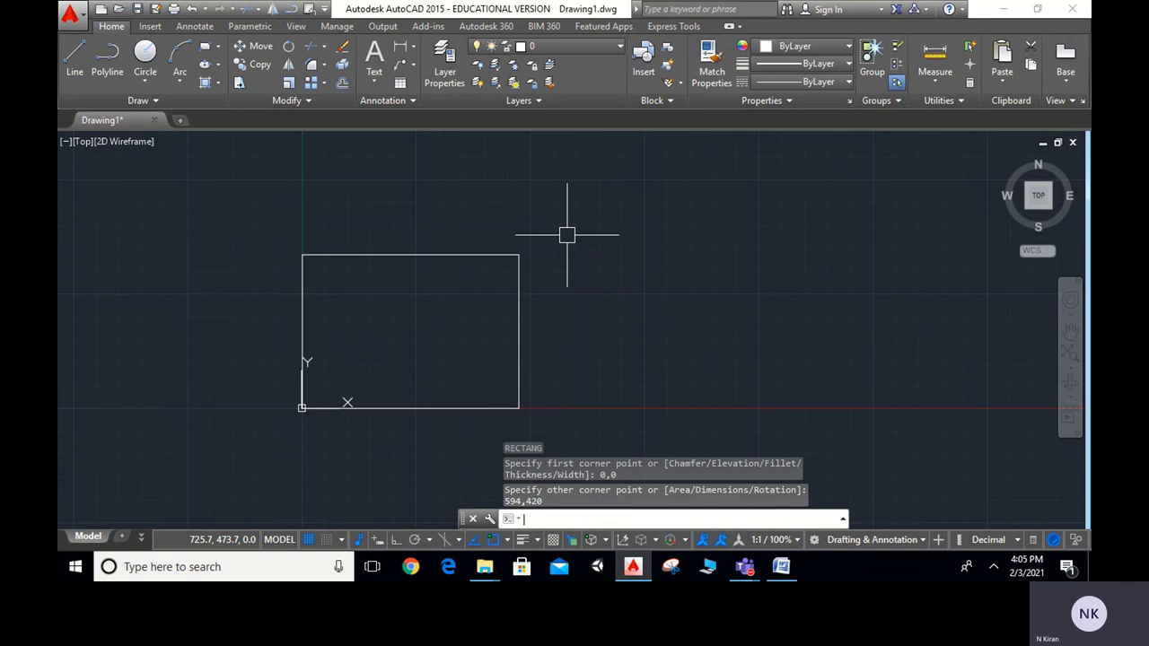
Step: Draw a horizontal base line across the middle of the sheet border with Ortho turned on
{"action": "scroll", "coordinate": [480, 258], "scroll_direction": "up", "scroll_amount": 1}
{"action": "middle_click_drag", "start_coordinate": [481, 258], "coordinate": [630, 120]}
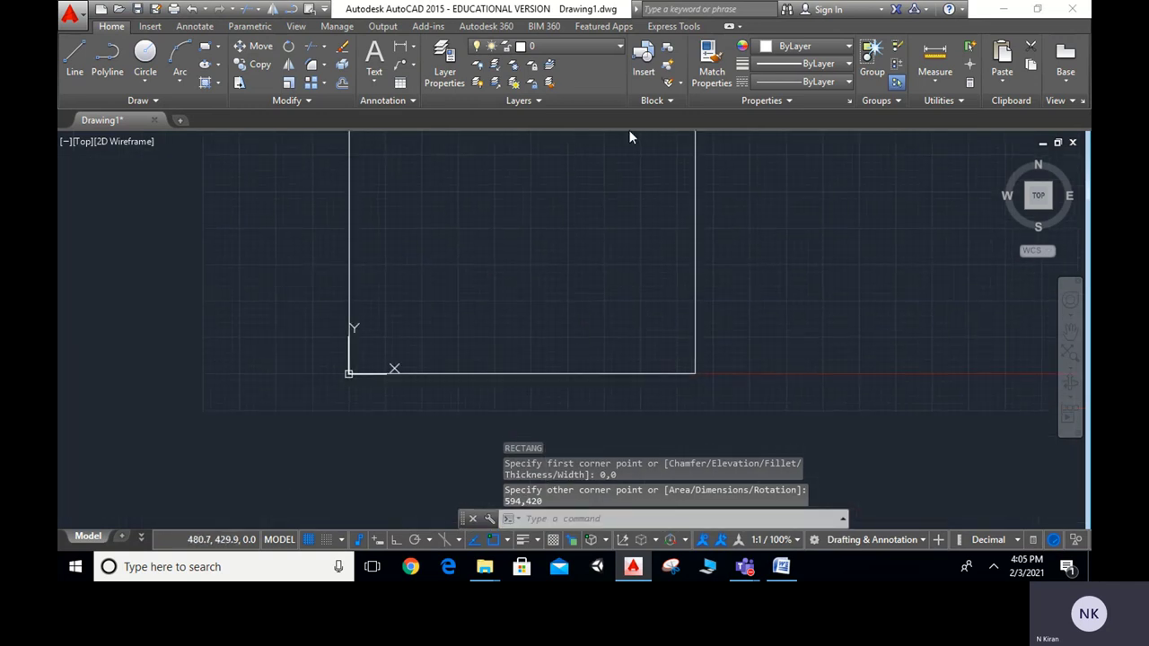
{"action": "scroll", "coordinate": [605, 251], "scroll_direction": "up", "scroll_amount": 2}
{"action": "middle_click_drag", "start_coordinate": [605, 252], "coordinate": [574, 306]}
{"action": "scroll", "coordinate": [377, 249], "scroll_direction": "down", "scroll_amount": 1}
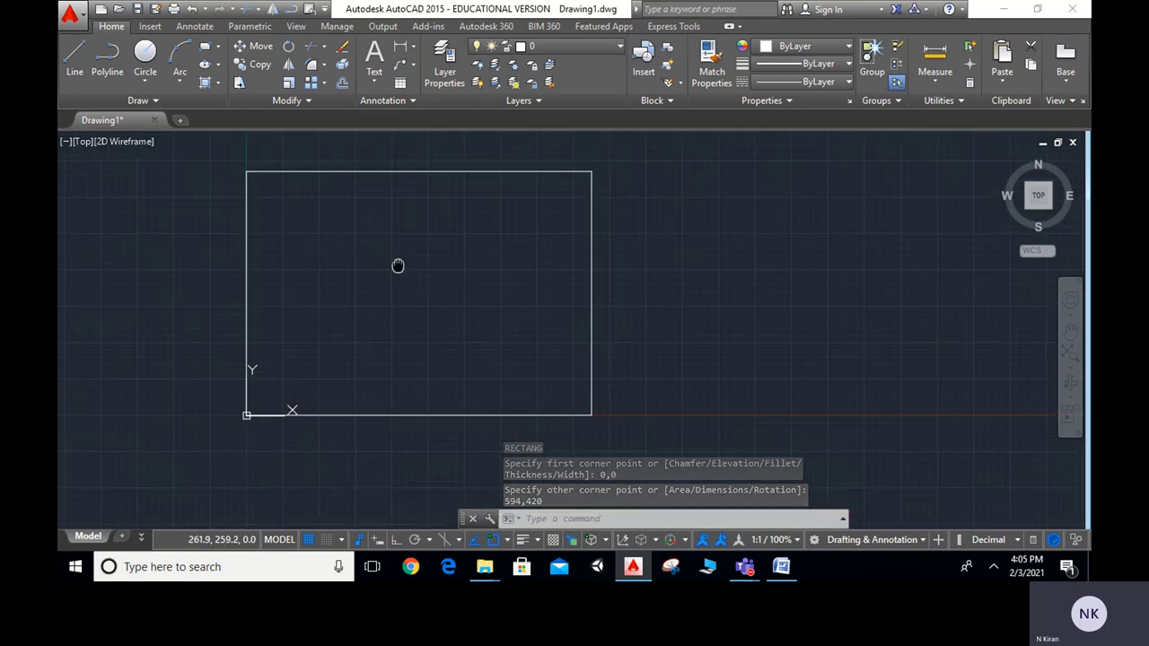
{"action": "left_click", "coordinate": [154, 54]}
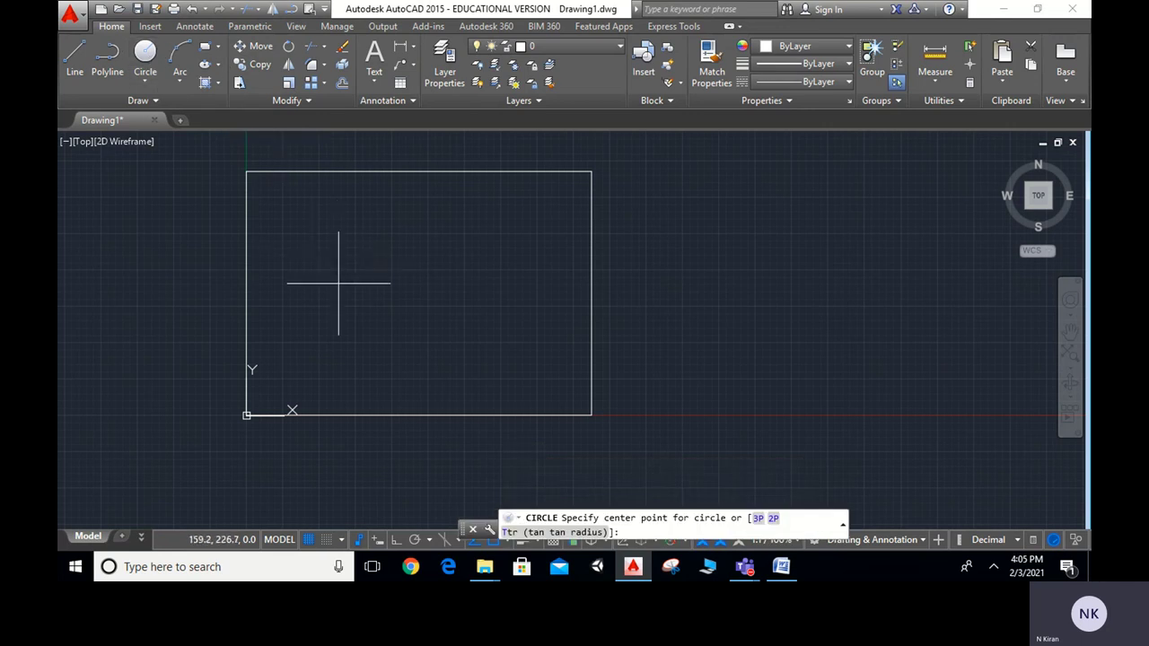
{"action": "key", "text": "Escape"}
{"action": "left_click", "coordinate": [62, 53]}
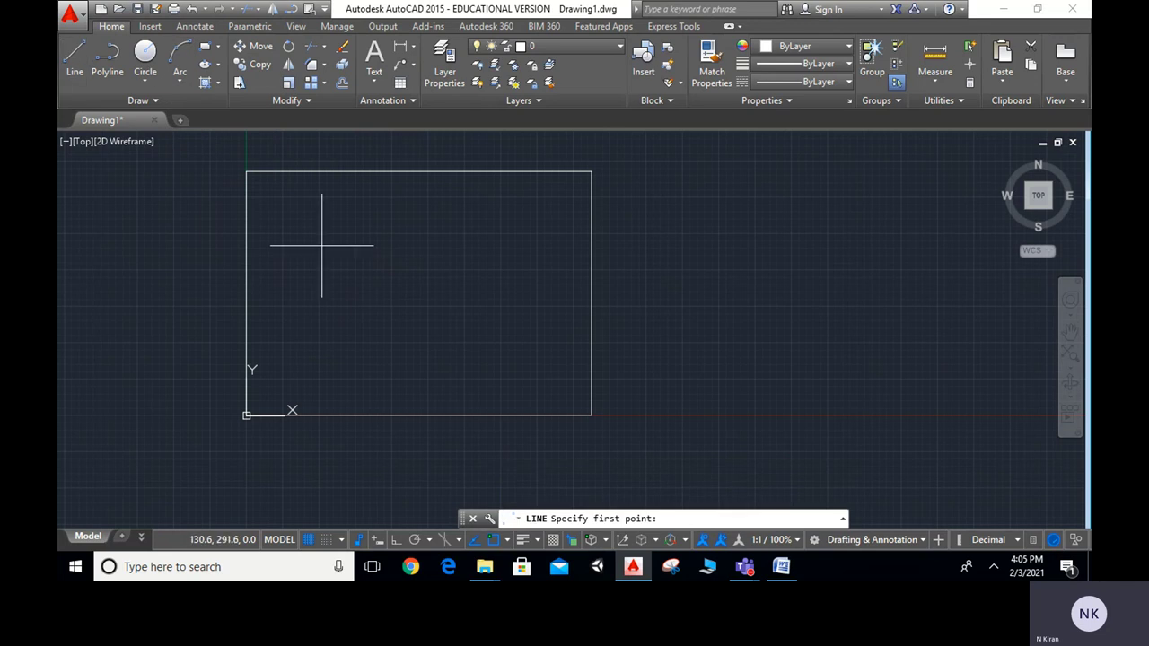
{"action": "left_click", "coordinate": [325, 294]}
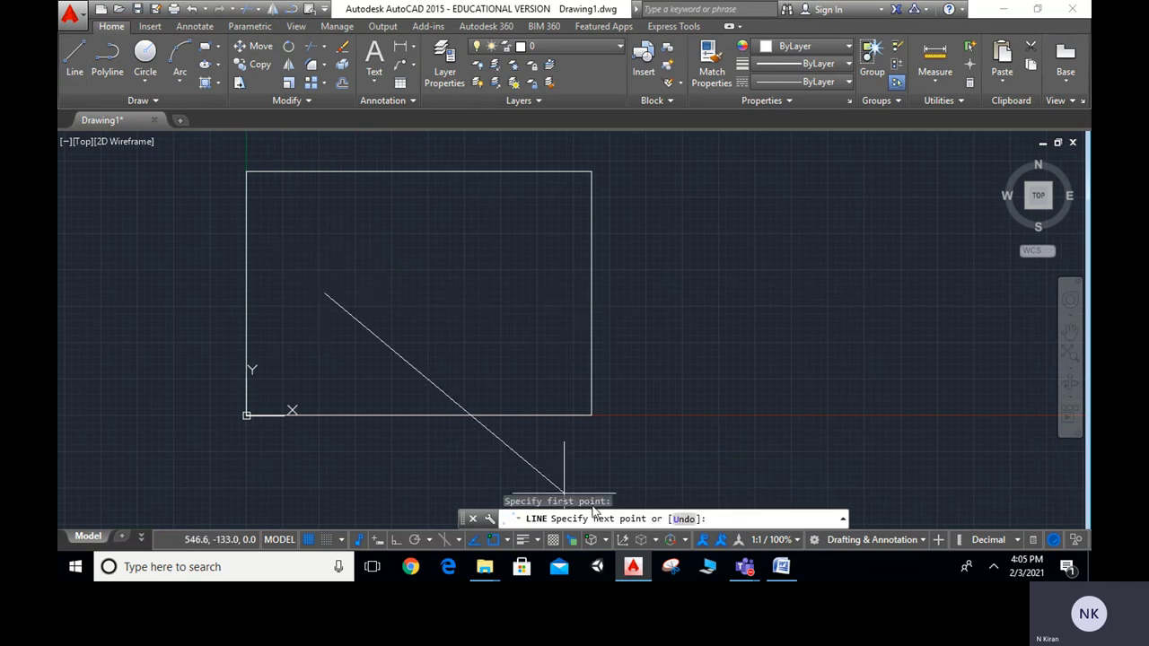
{"action": "left_click", "coordinate": [395, 541]}
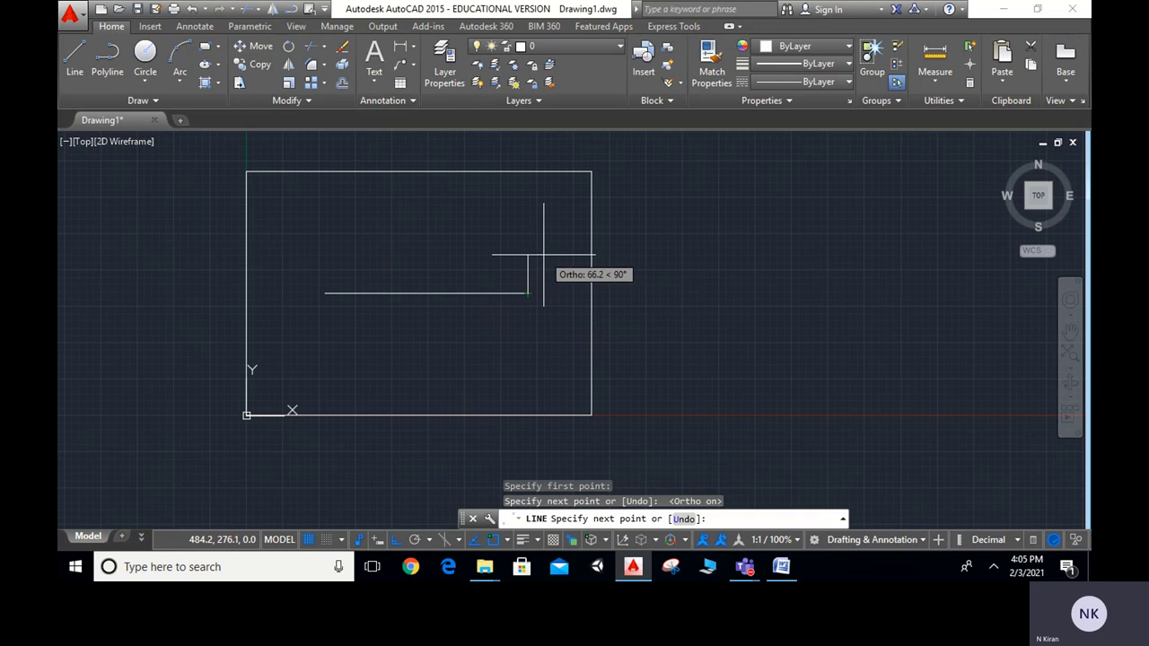
{"action": "key", "text": "Escape"}
{"action": "scroll", "coordinate": [378, 291], "scroll_direction": "up", "scroll_amount": 2}
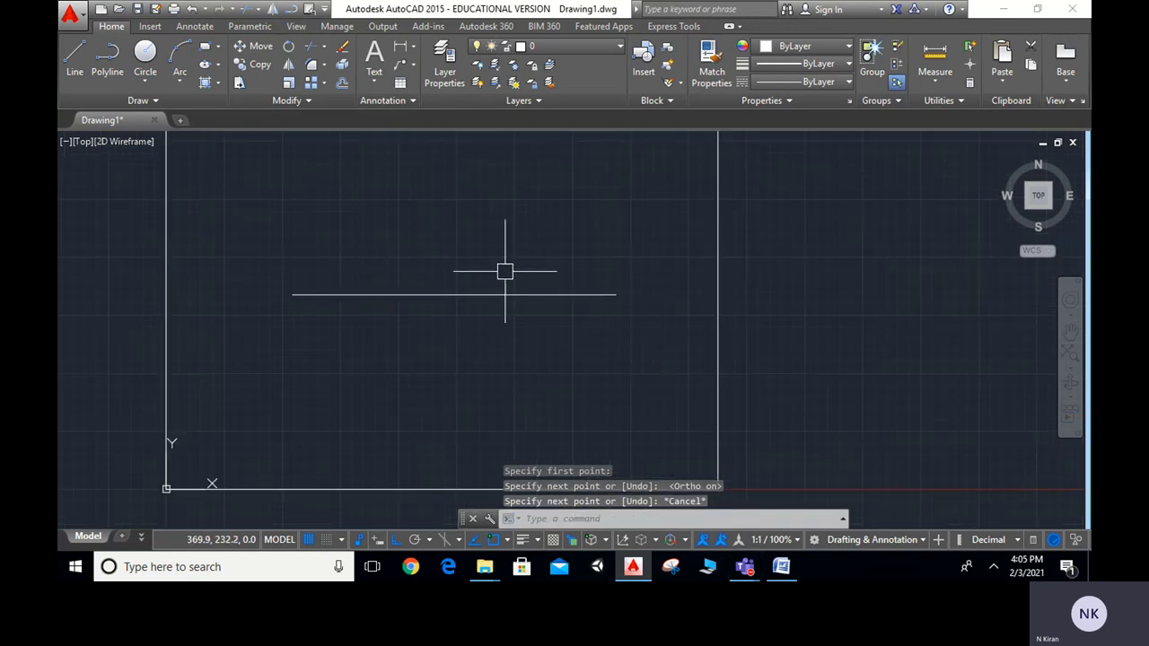
{"action": "left_click", "coordinate": [147, 56]}
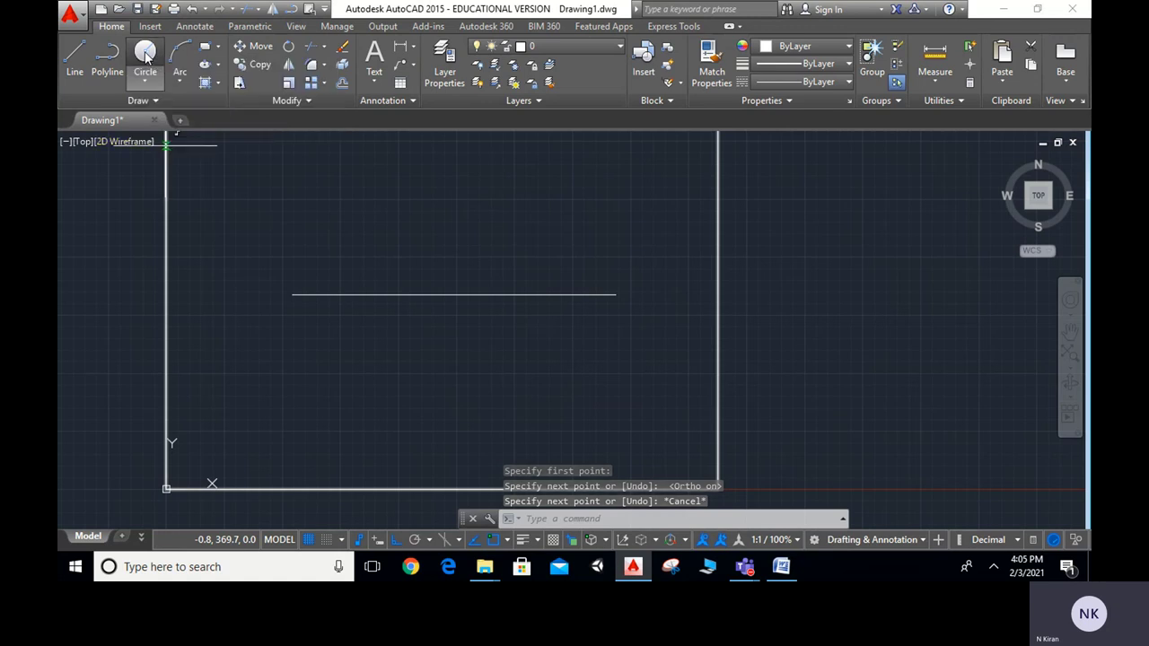
{"action": "left_click", "coordinate": [320, 293]}
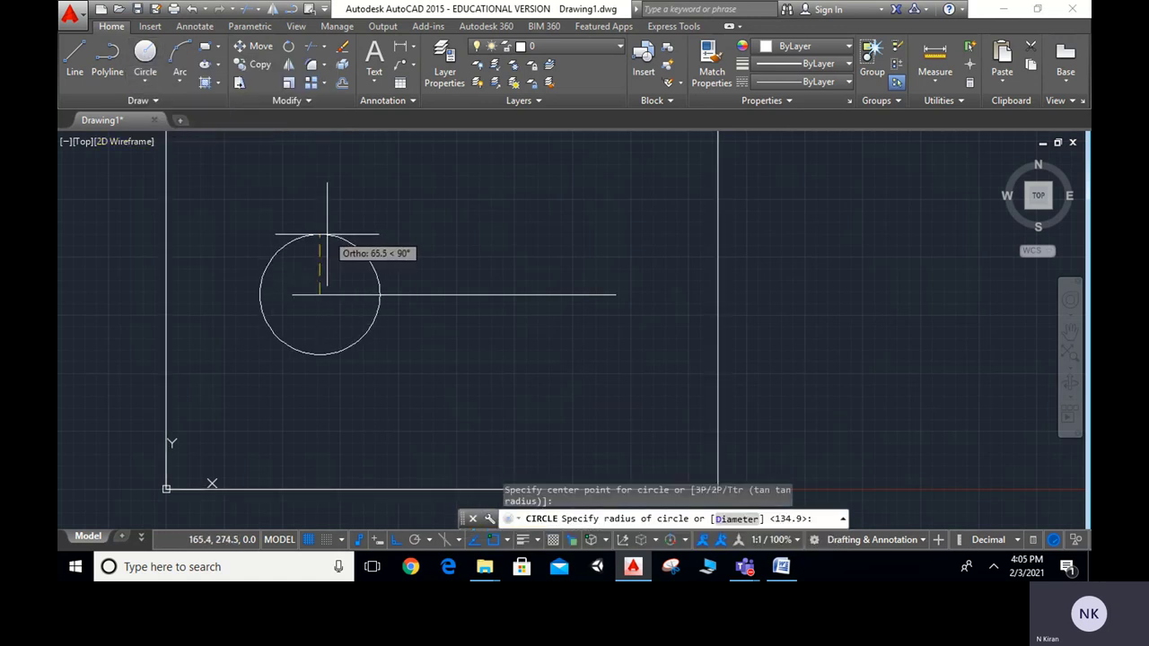
{"action": "key", "text": "Escape"}
{"action": "left_click", "coordinate": [338, 233]}
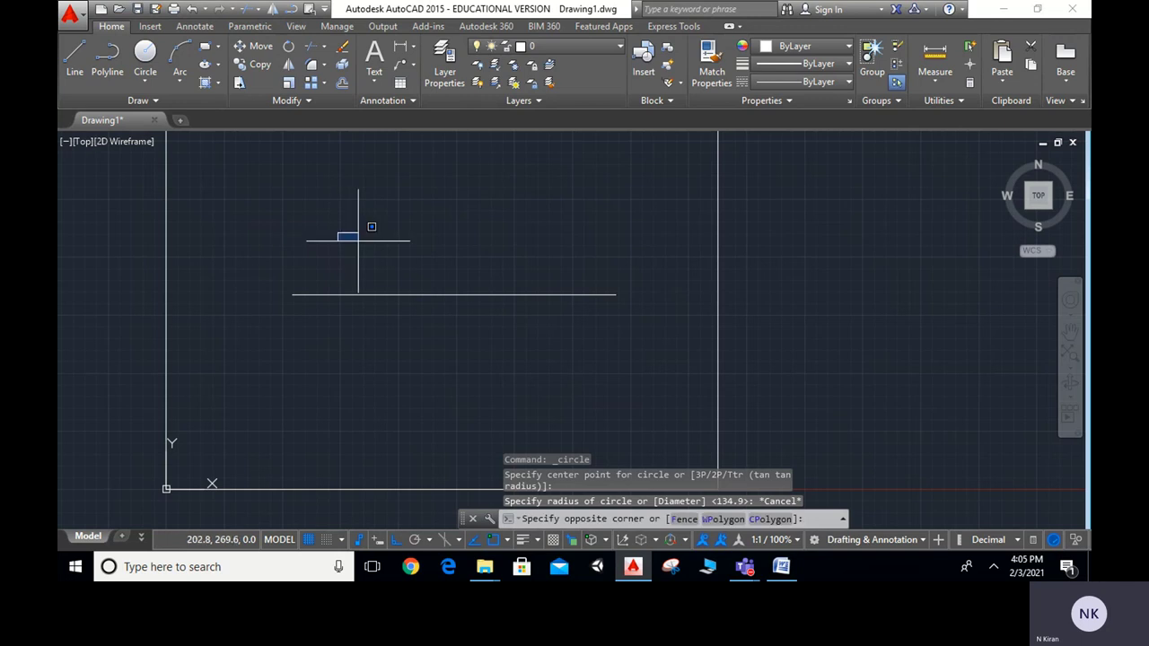
{"action": "key", "text": "Escape"}
Step: Draw a circle of about 70 mm radius above the base line near its left end, touching the line
{"action": "key", "text": "Return"}
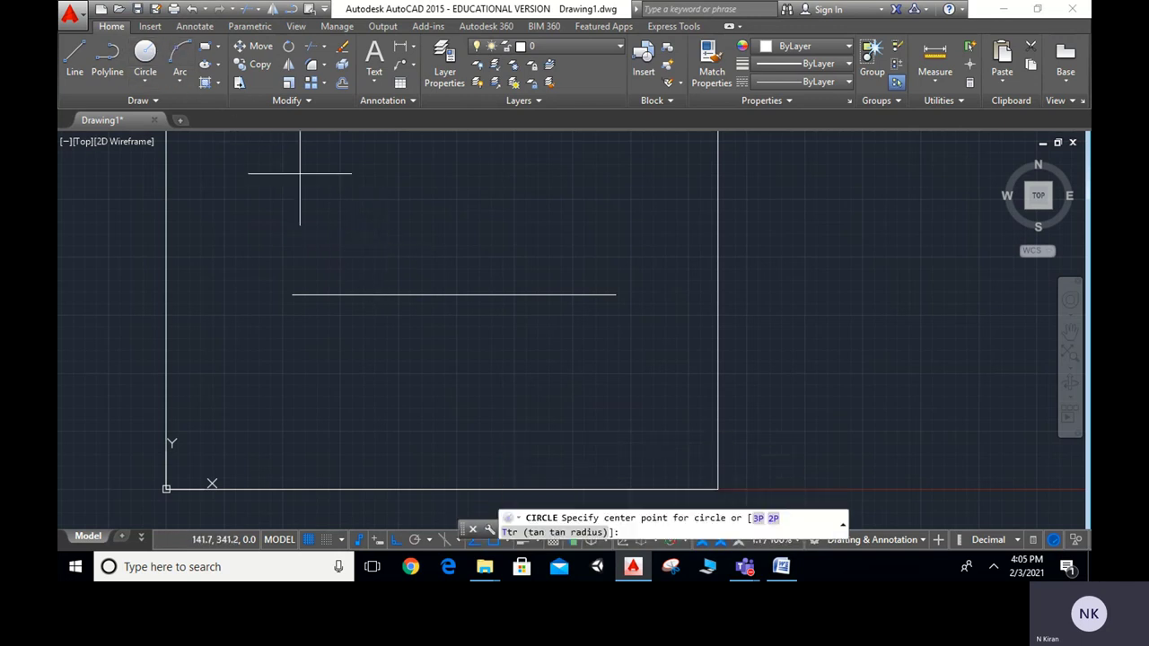
{"action": "left_click", "coordinate": [354, 230]}
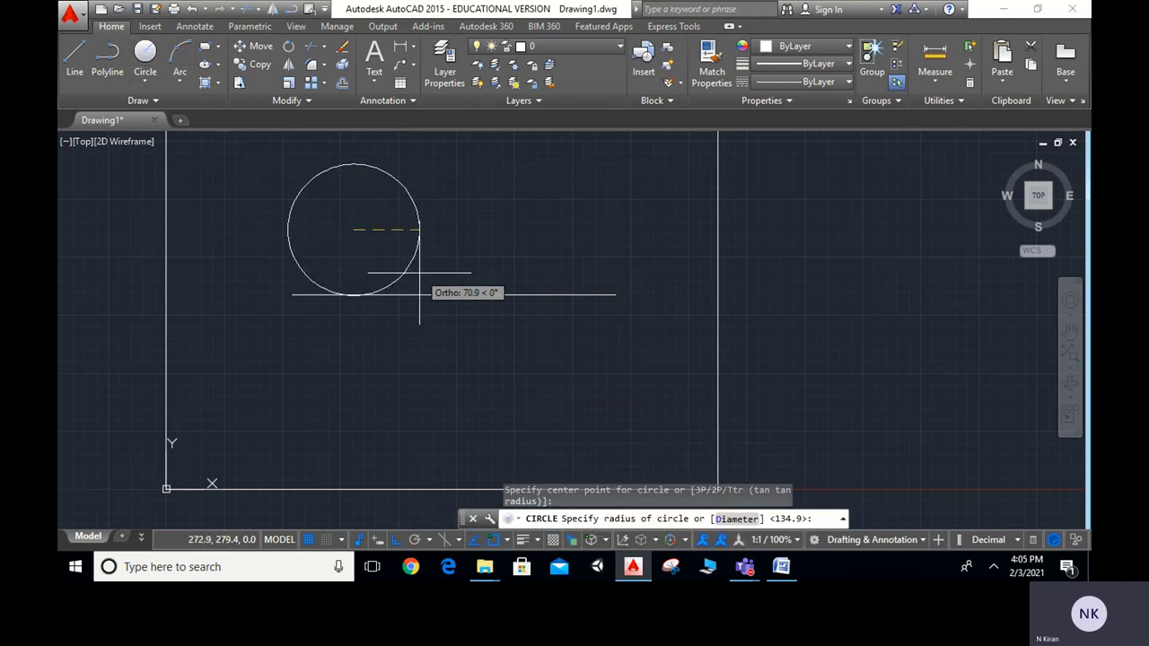
{"action": "left_click", "coordinate": [358, 293]}
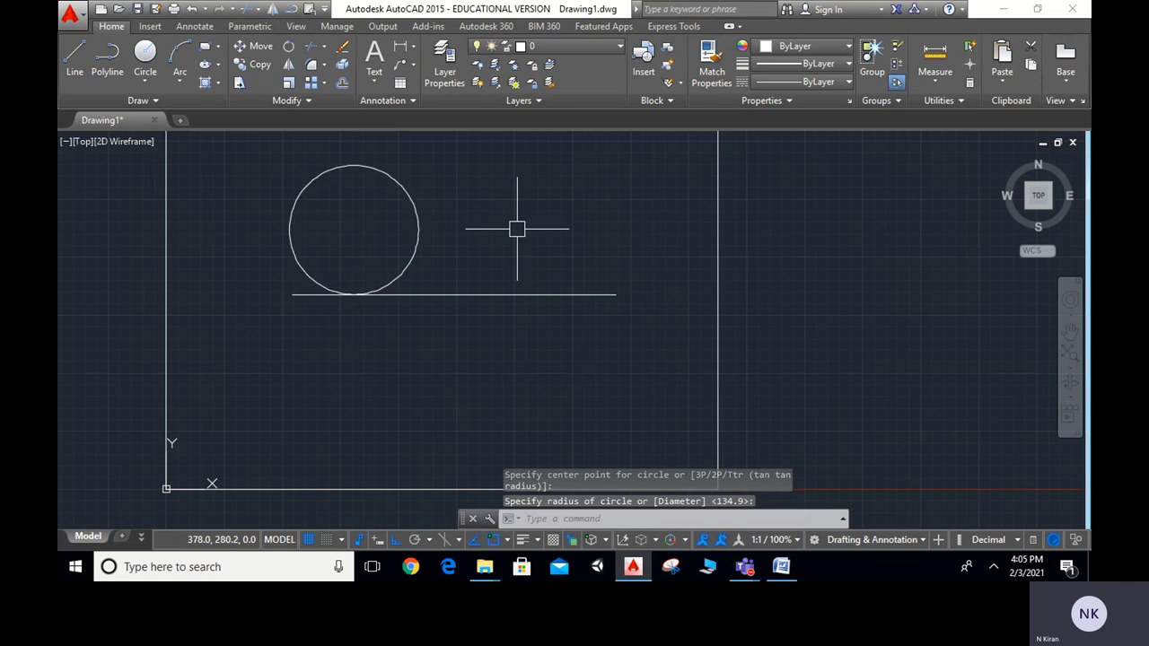
Step: Draw a near-vertical line through the circle from its top point to its contact with the base line
{"action": "scroll", "coordinate": [400, 222], "scroll_direction": "up", "scroll_amount": 2}
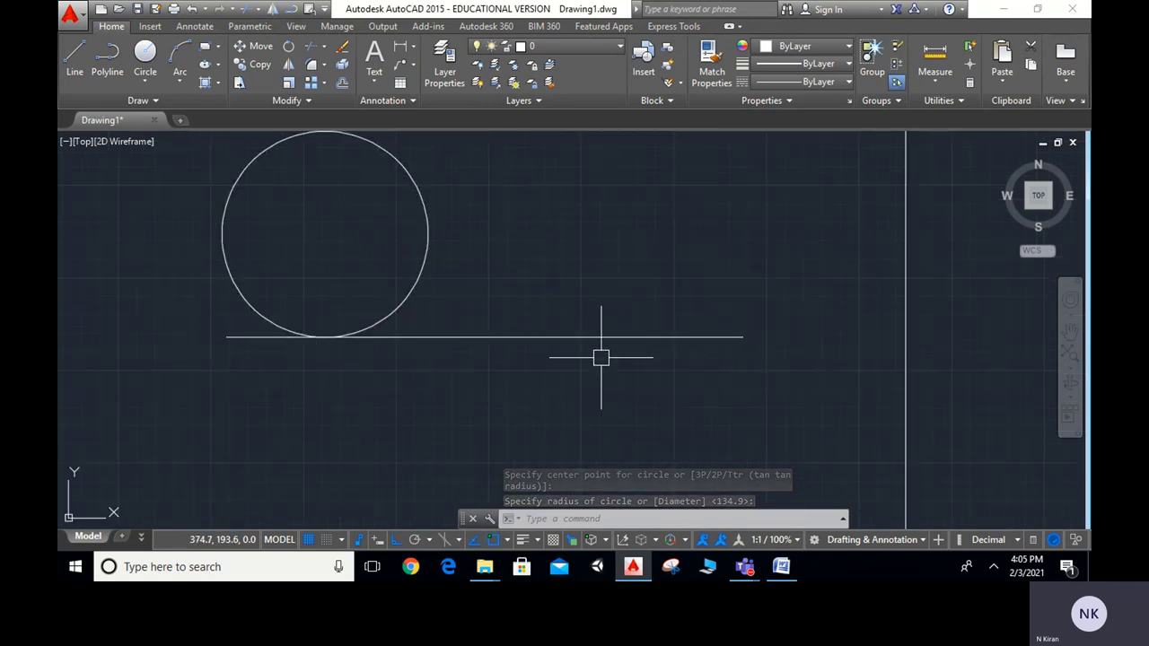
{"action": "middle_click_drag", "start_coordinate": [616, 333], "coordinate": [616, 378]}
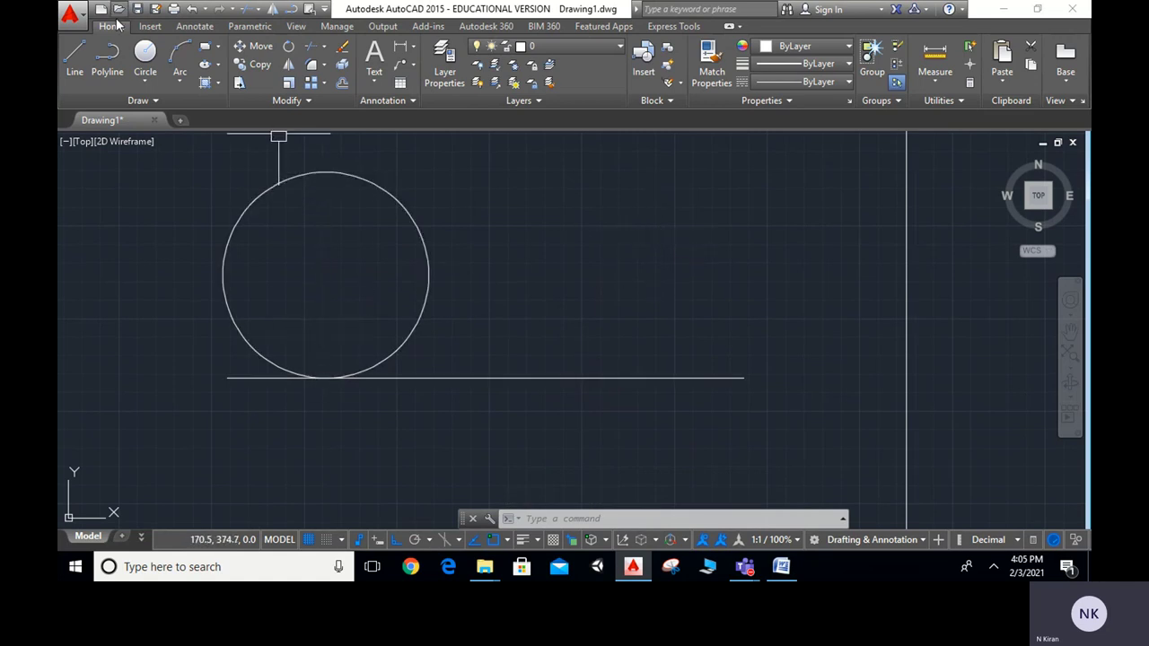
{"action": "left_click", "coordinate": [74, 56]}
{"action": "left_click", "coordinate": [326, 173]}
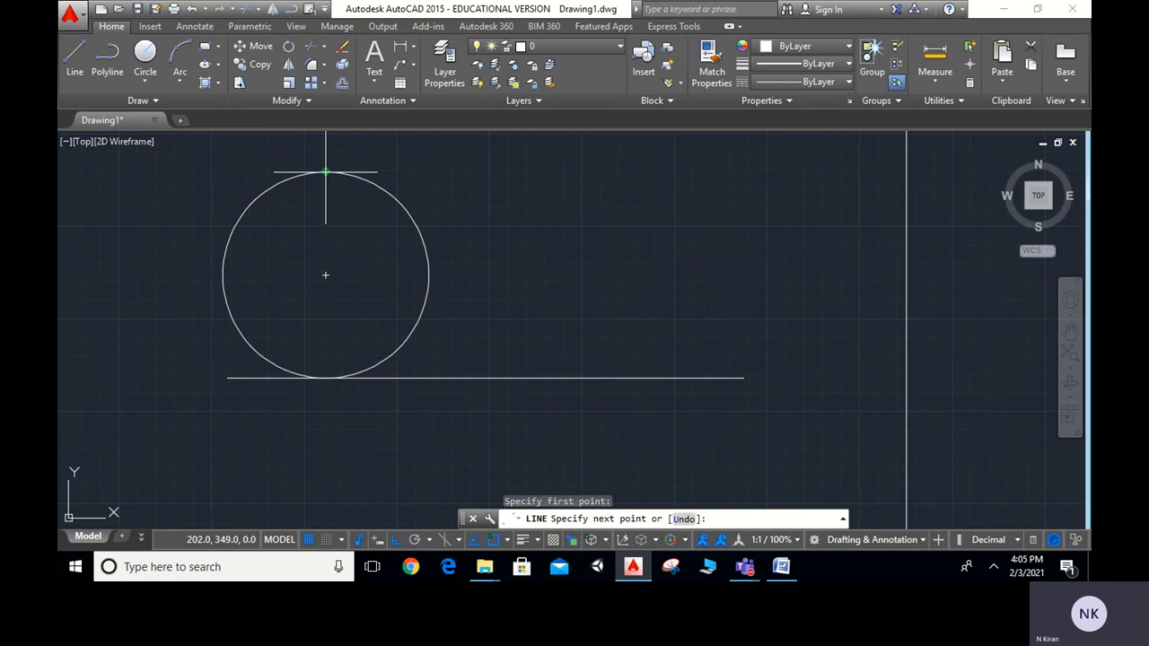
{"action": "left_click", "coordinate": [322, 377]}
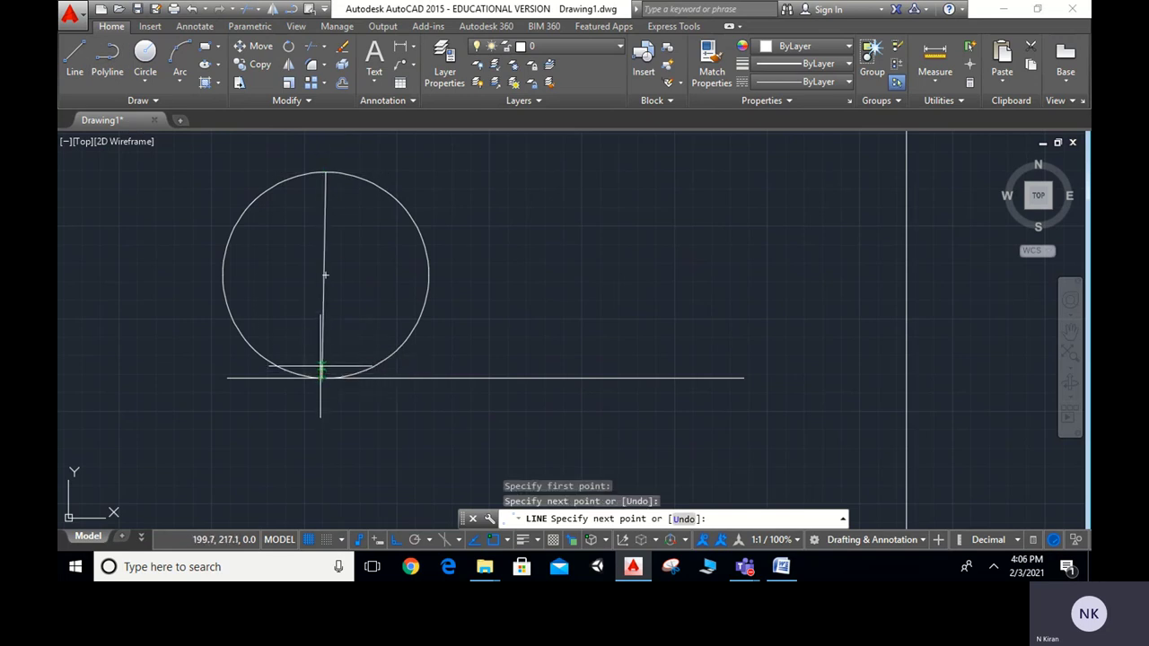
{"action": "key", "text": "Escape"}
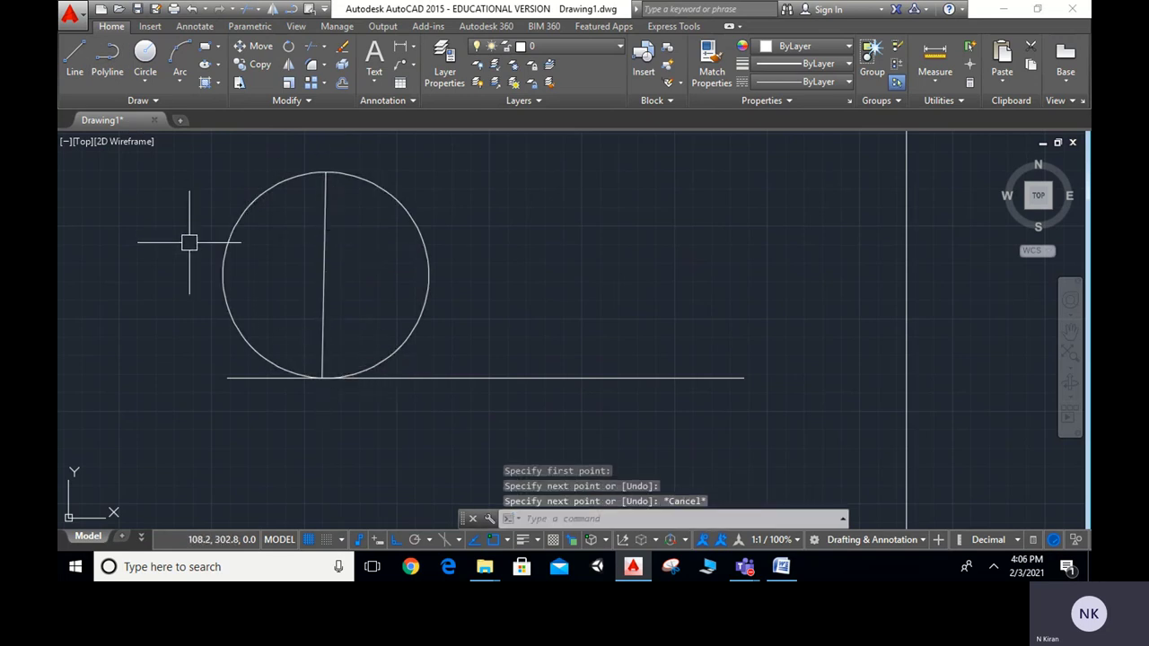
Step: Try a line from the circle's left side to the middle of its vertical diameter, and delete it
{"action": "left_click", "coordinate": [63, 56]}
{"action": "left_click", "coordinate": [223, 269]}
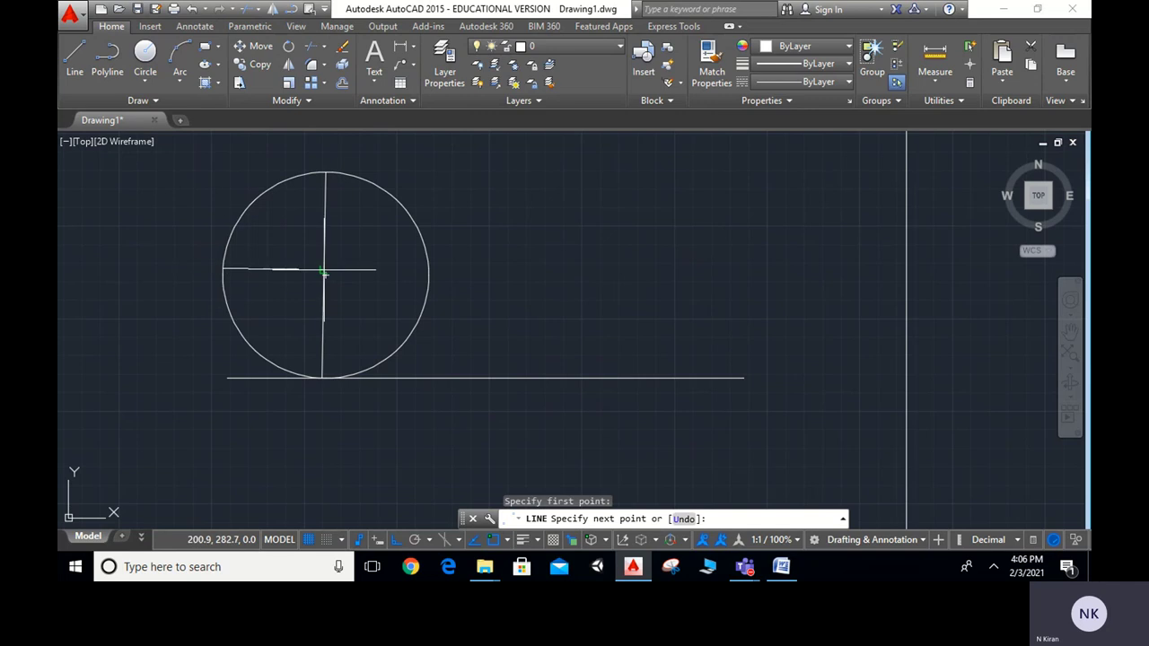
{"action": "left_click", "coordinate": [323, 276]}
{"action": "key", "text": "Escape"}
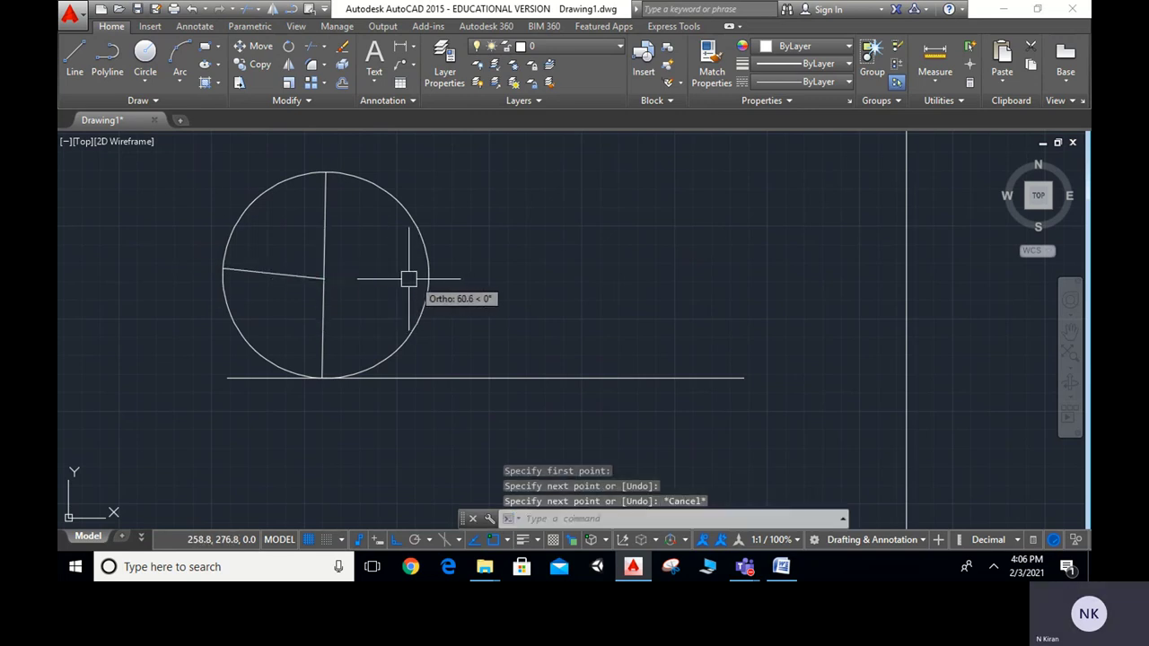
{"action": "left_click", "coordinate": [289, 275]}
{"action": "key", "text": "Delete"}
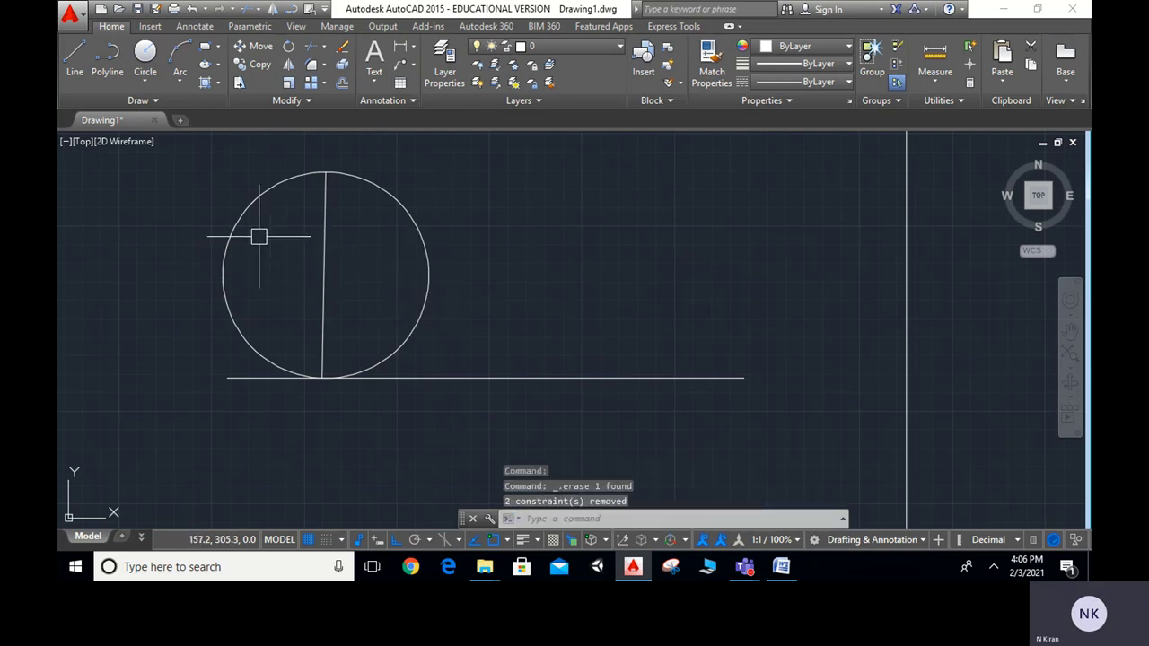
Step: Draw the circle's horizontal diameter as two lines from its centre, one to the right side and one to the left side
{"action": "left_click", "coordinate": [74, 59]}
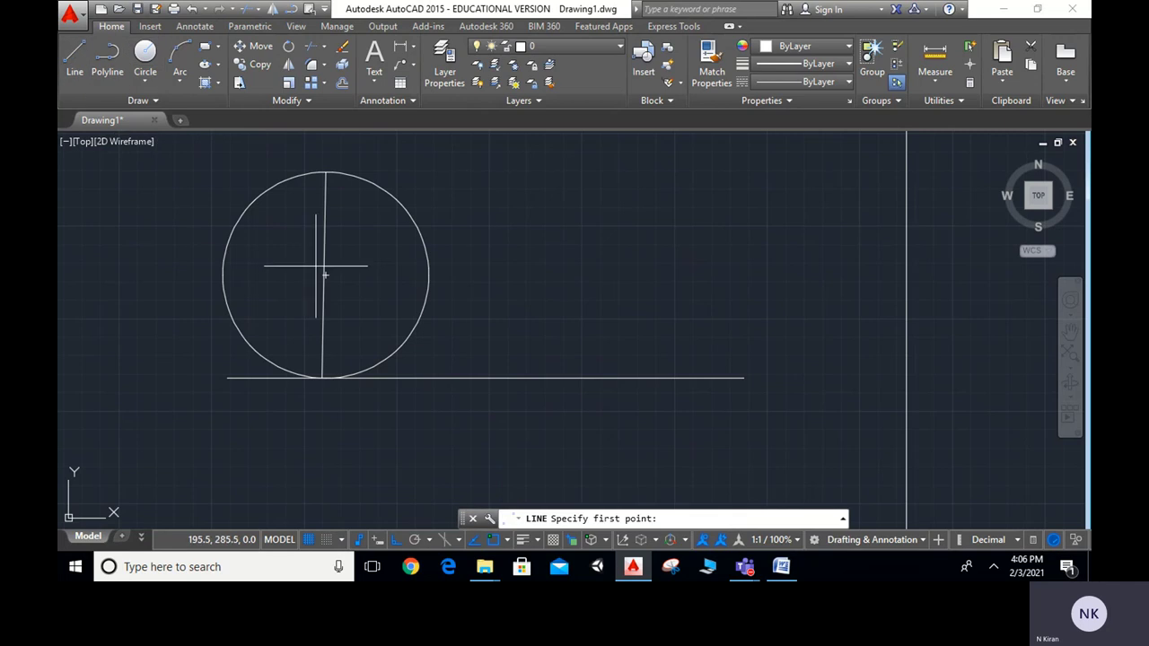
{"action": "left_click", "coordinate": [325, 275]}
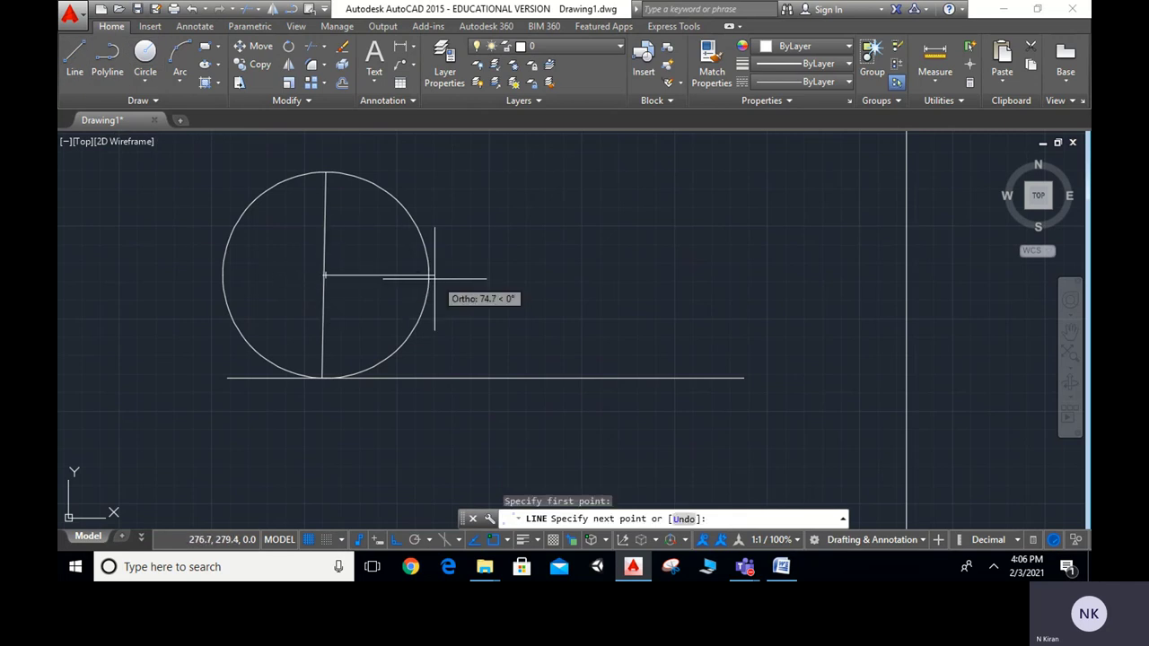
{"action": "key", "text": "Escape"}
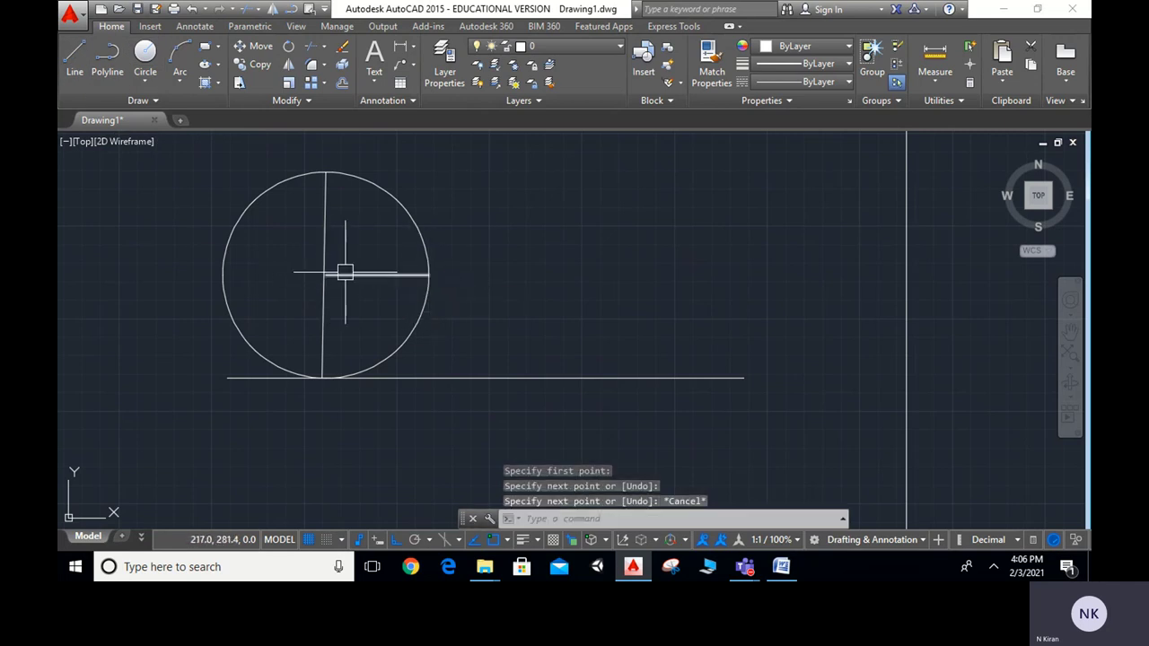
{"action": "key", "text": "Return"}
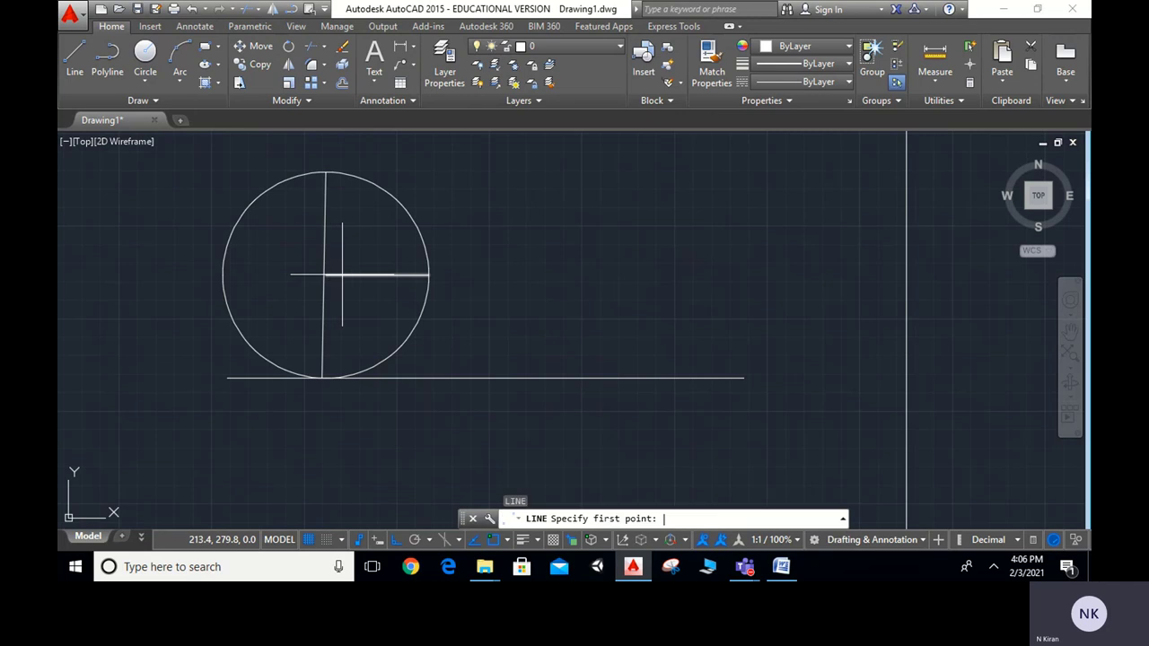
{"action": "left_click", "coordinate": [325, 276]}
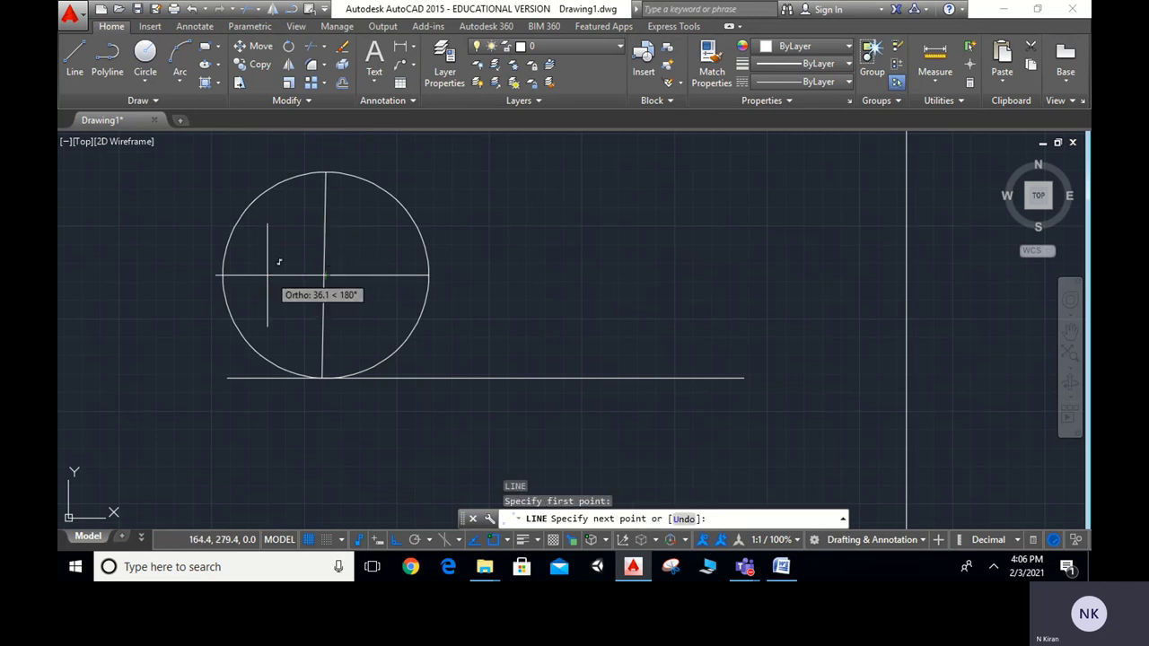
{"action": "left_click", "coordinate": [223, 275]}
{"action": "key", "text": "Escape"}
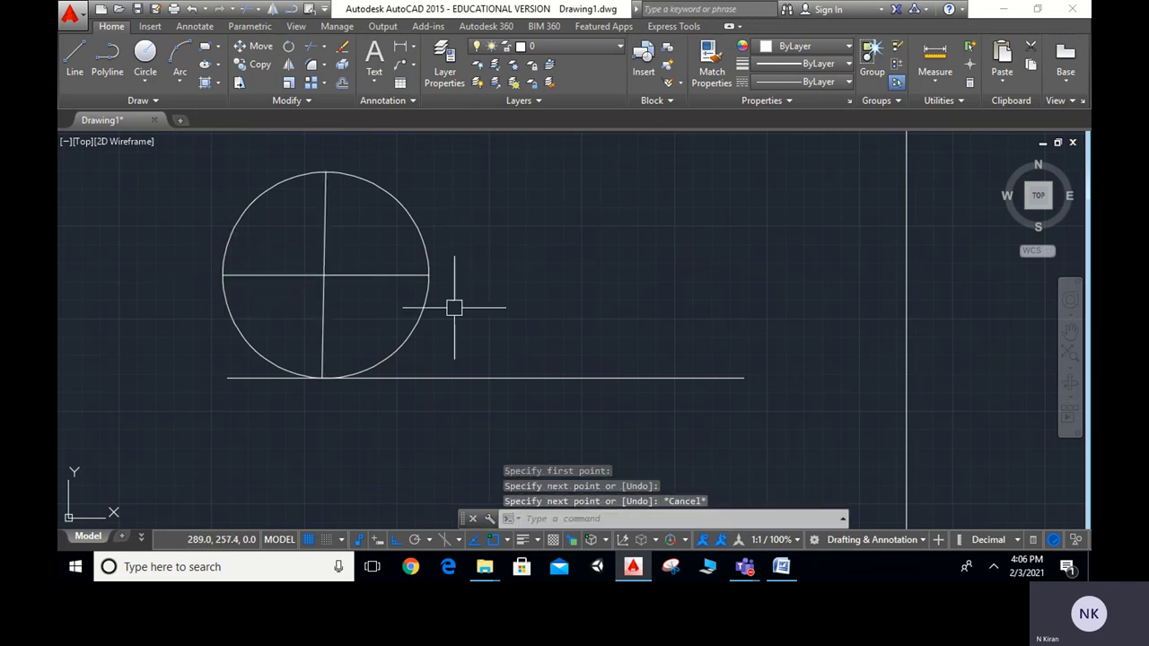
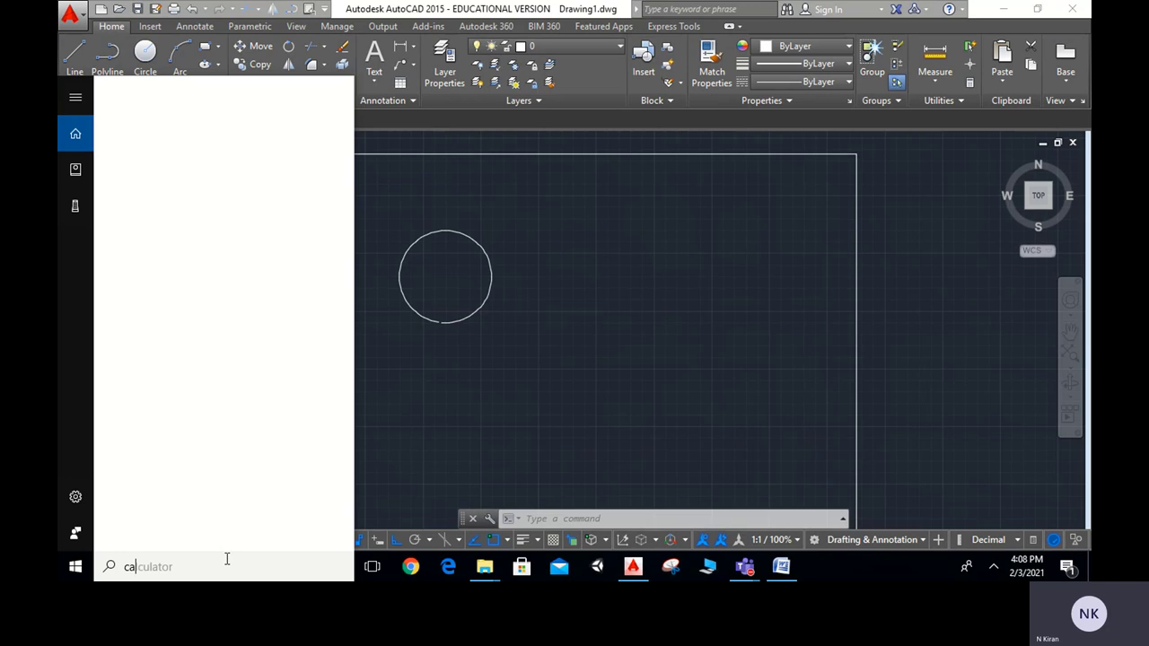
Step: Switch to the Windows Calculator and begin a multiplication with 2 as the first factor
{"action": "type", "text": "l"}
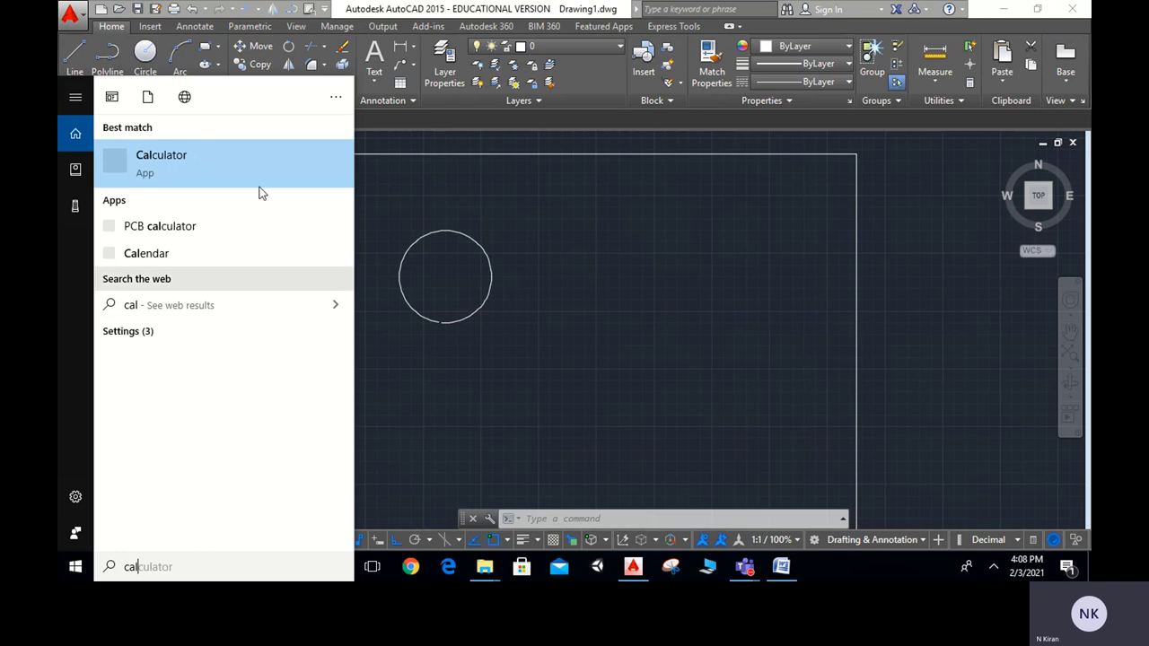
{"action": "left_click", "coordinate": [173, 173]}
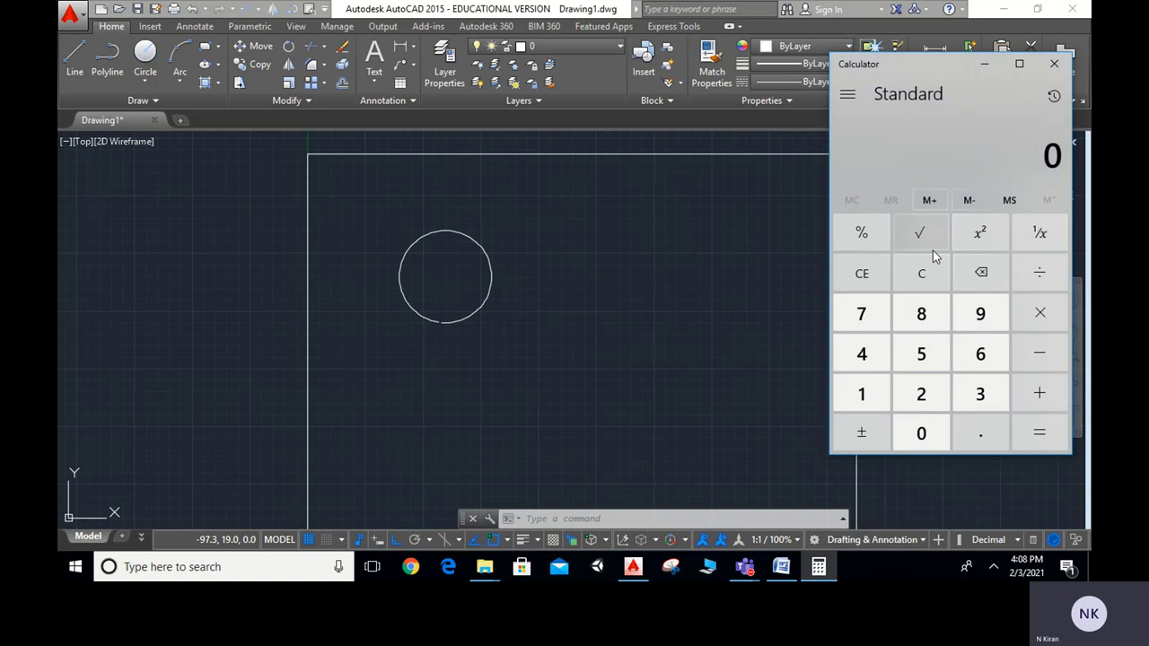
{"action": "left_click", "coordinate": [921, 395]}
{"action": "left_click", "coordinate": [1041, 314]}
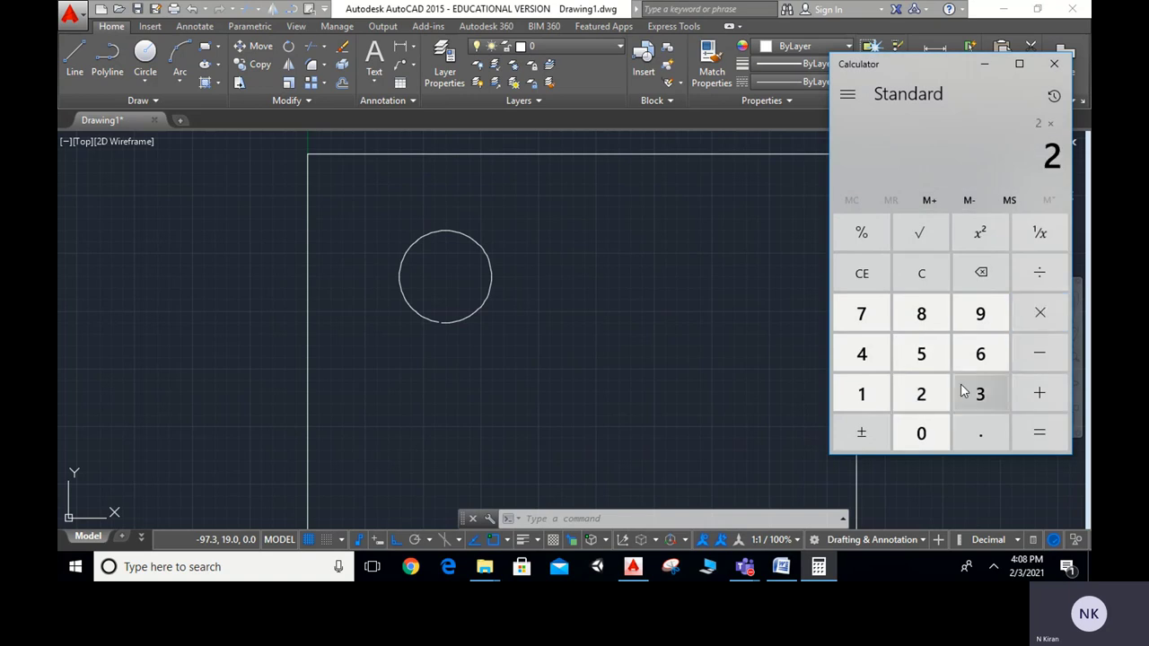
{"action": "left_click", "coordinate": [922, 396]}
{"action": "left_click", "coordinate": [922, 396]}
{"action": "left_click", "coordinate": [981, 433]}
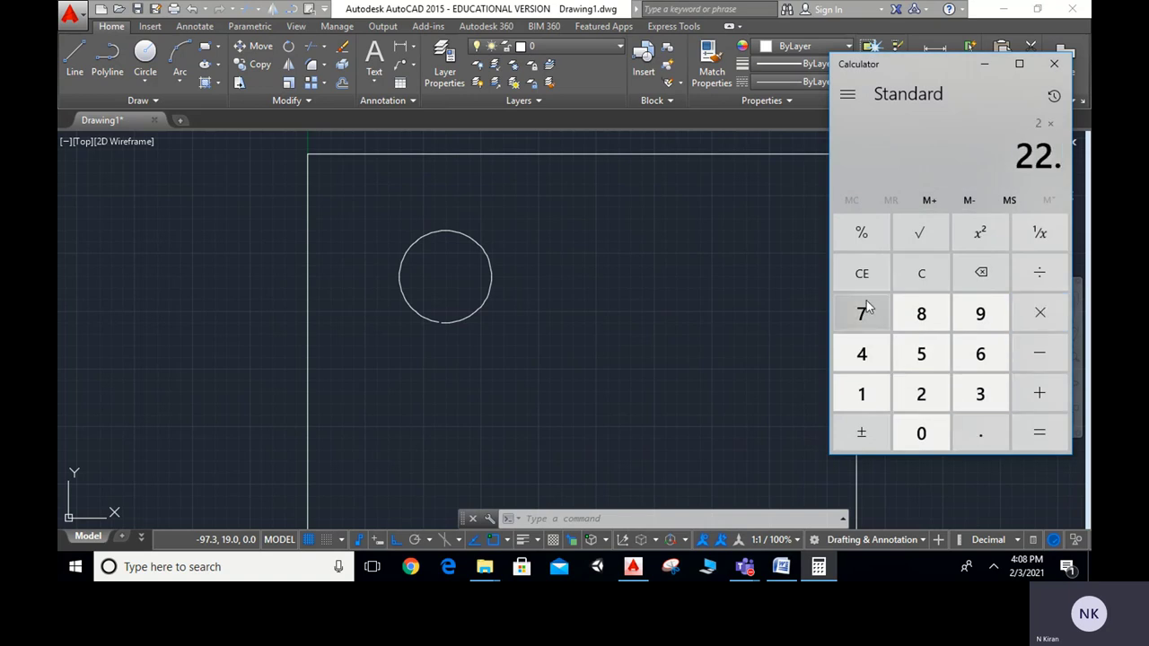
{"action": "left_click", "coordinate": [862, 314]}
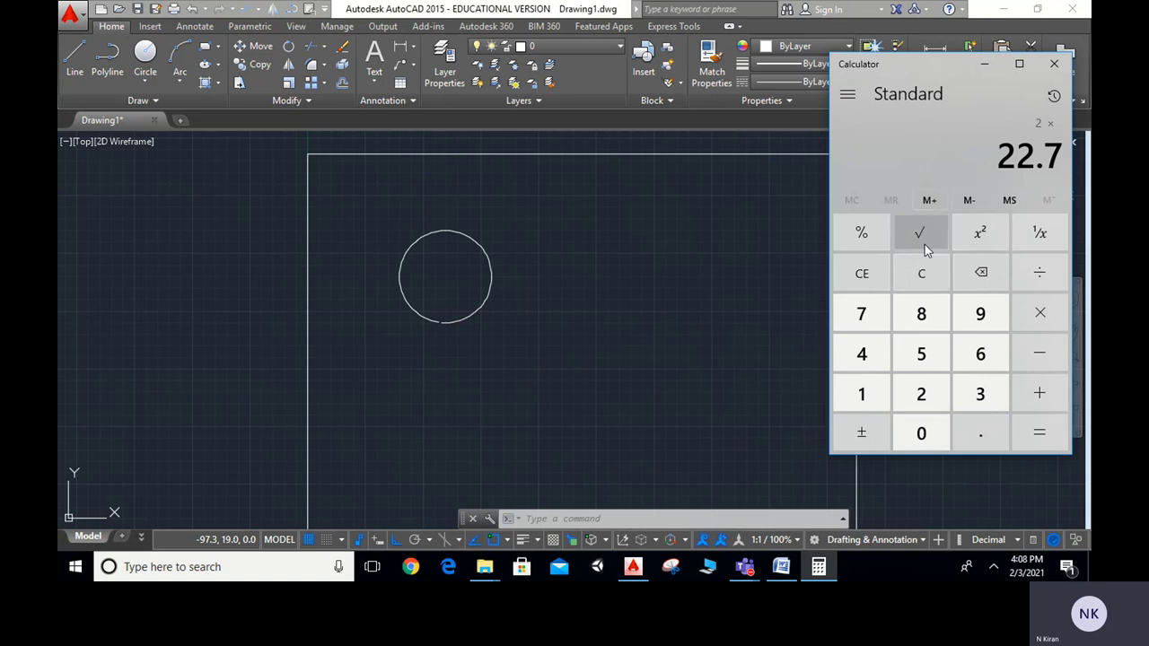
{"action": "left_click", "coordinate": [984, 273]}
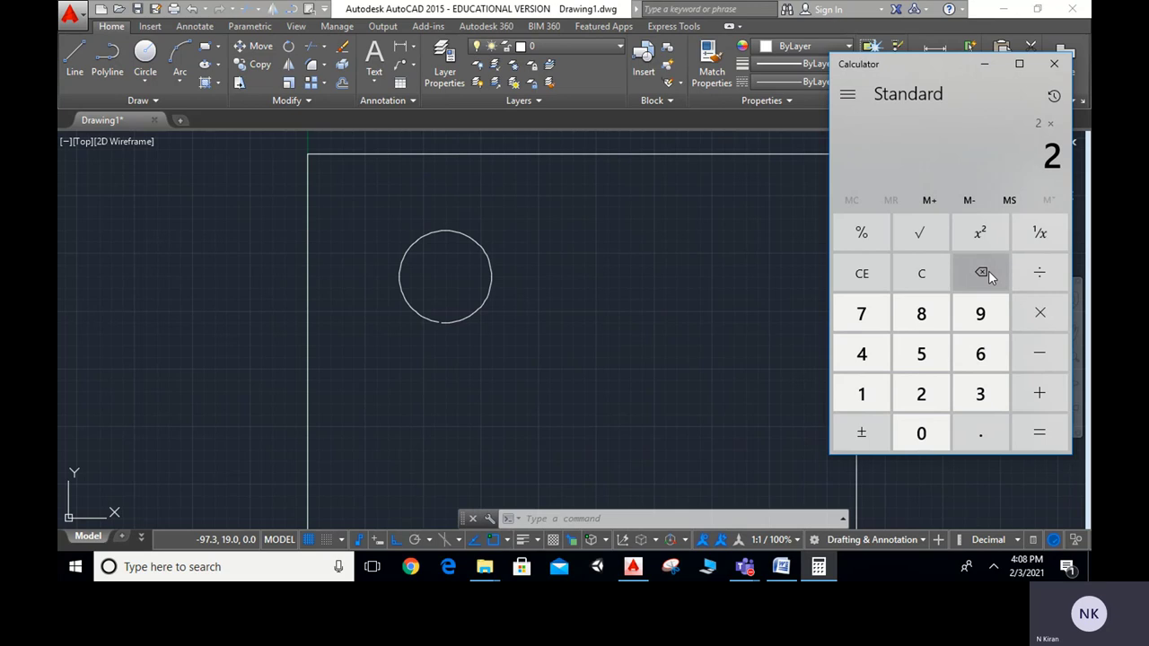
Step: Multiply the 2 by 22 and by 25 to get the numerator of the circle's circumference
{"action": "left_click", "coordinate": [919, 393]}
{"action": "left_click", "coordinate": [920, 394]}
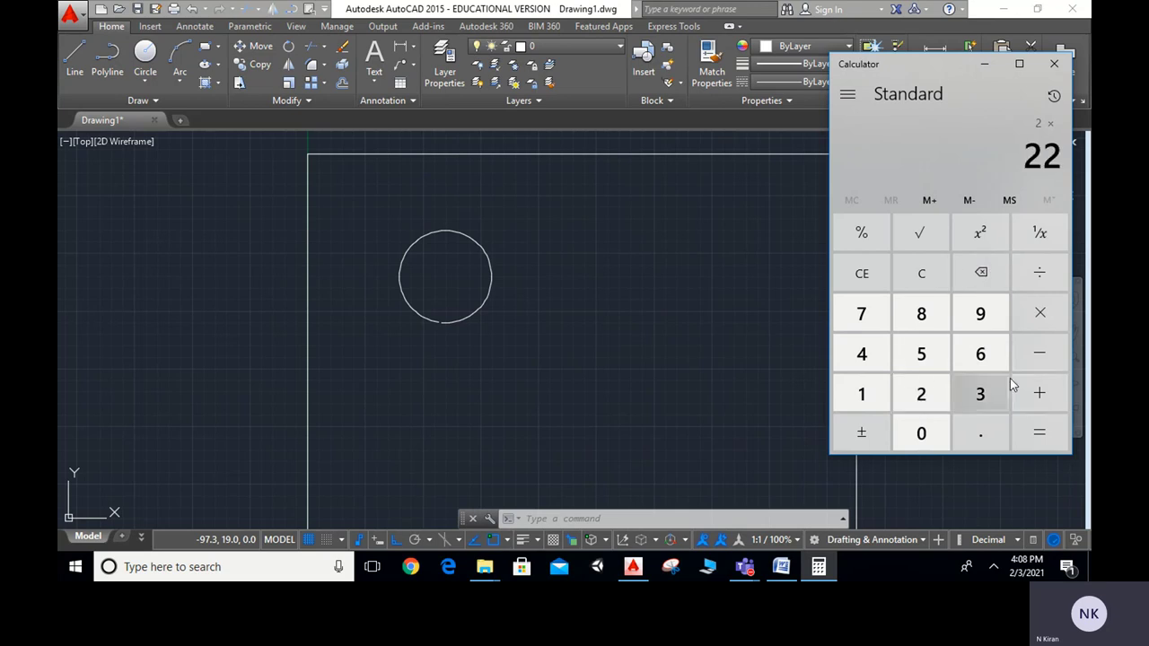
{"action": "left_click", "coordinate": [1043, 320]}
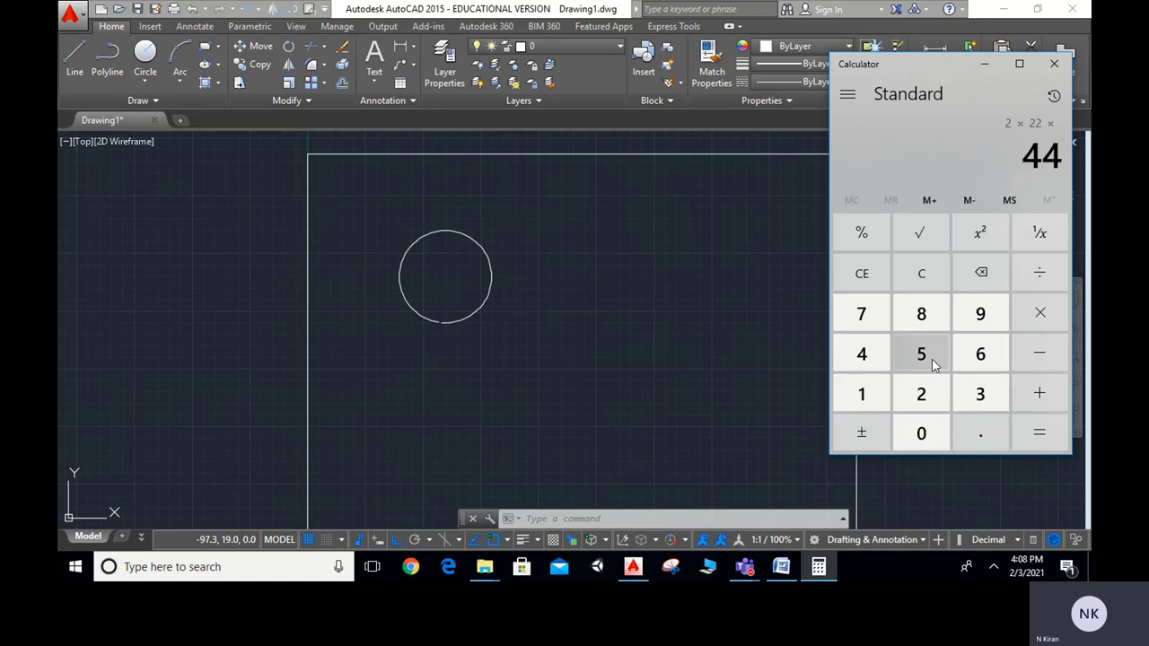
{"action": "left_click", "coordinate": [927, 388]}
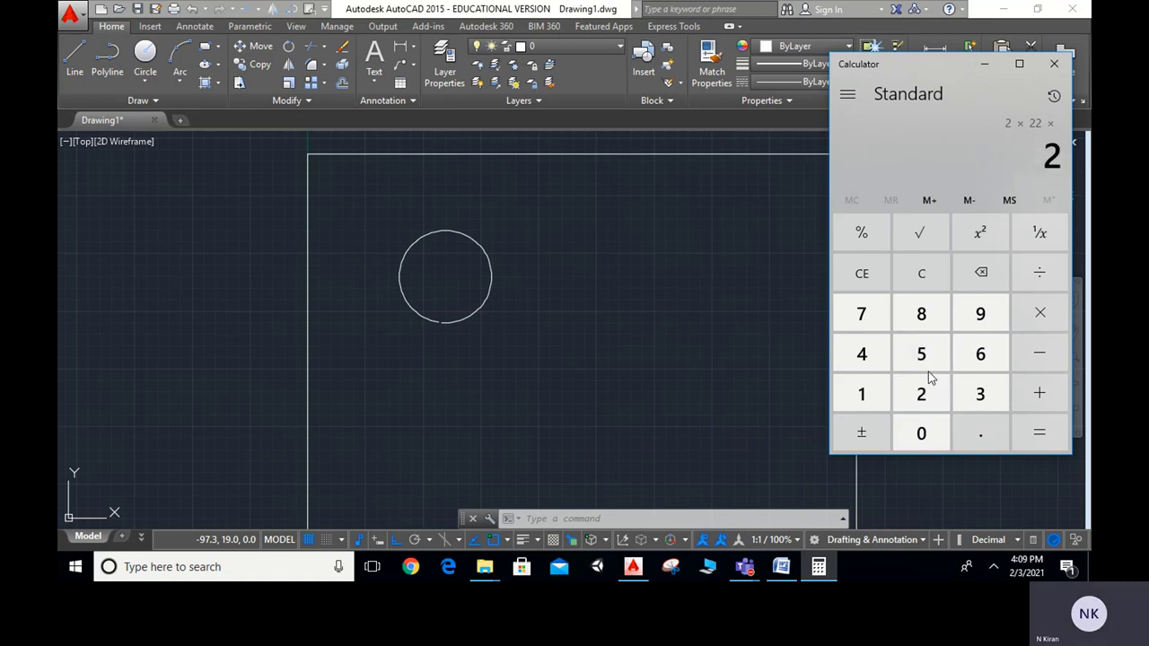
{"action": "left_click", "coordinate": [924, 356]}
{"action": "left_click", "coordinate": [1058, 443]}
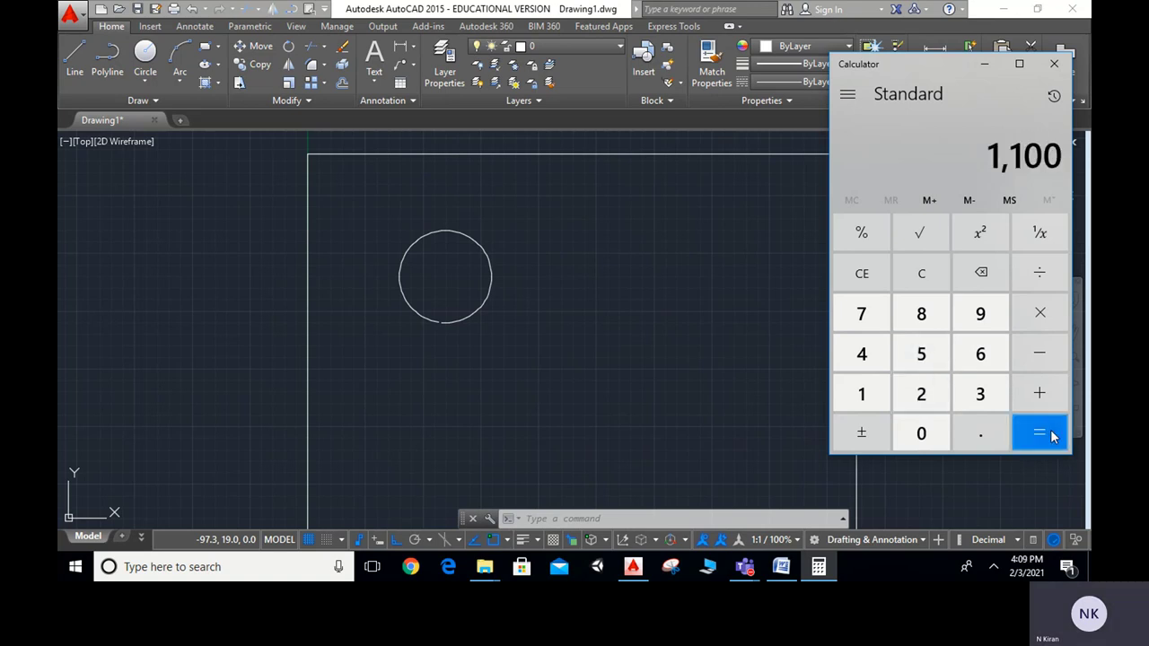
Step: Divide the product by 7 to get the circumference, and close the Calculator
{"action": "left_click", "coordinate": [1038, 269]}
{"action": "left_click", "coordinate": [861, 312]}
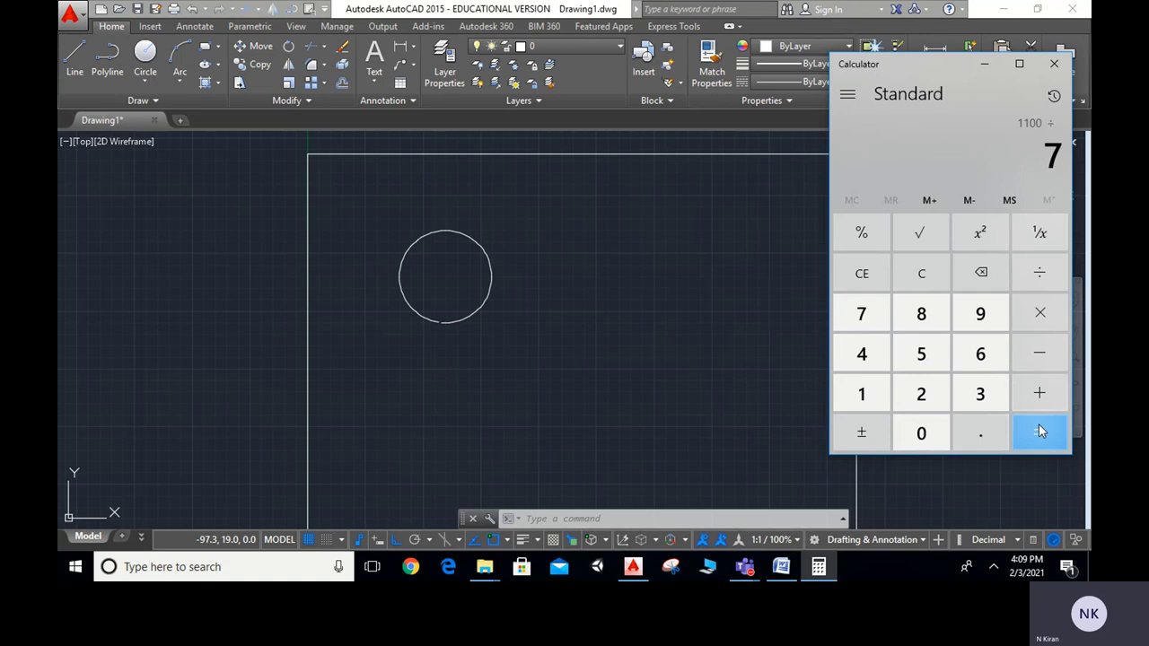
{"action": "left_click", "coordinate": [1039, 434]}
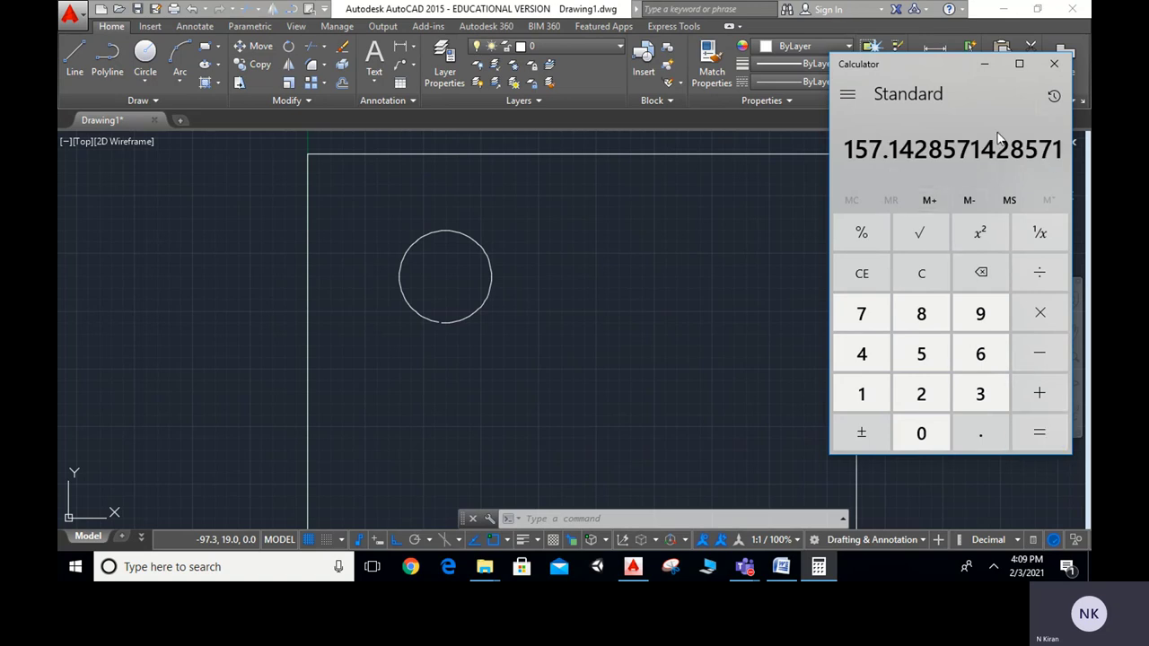
{"action": "left_click", "coordinate": [1054, 63]}
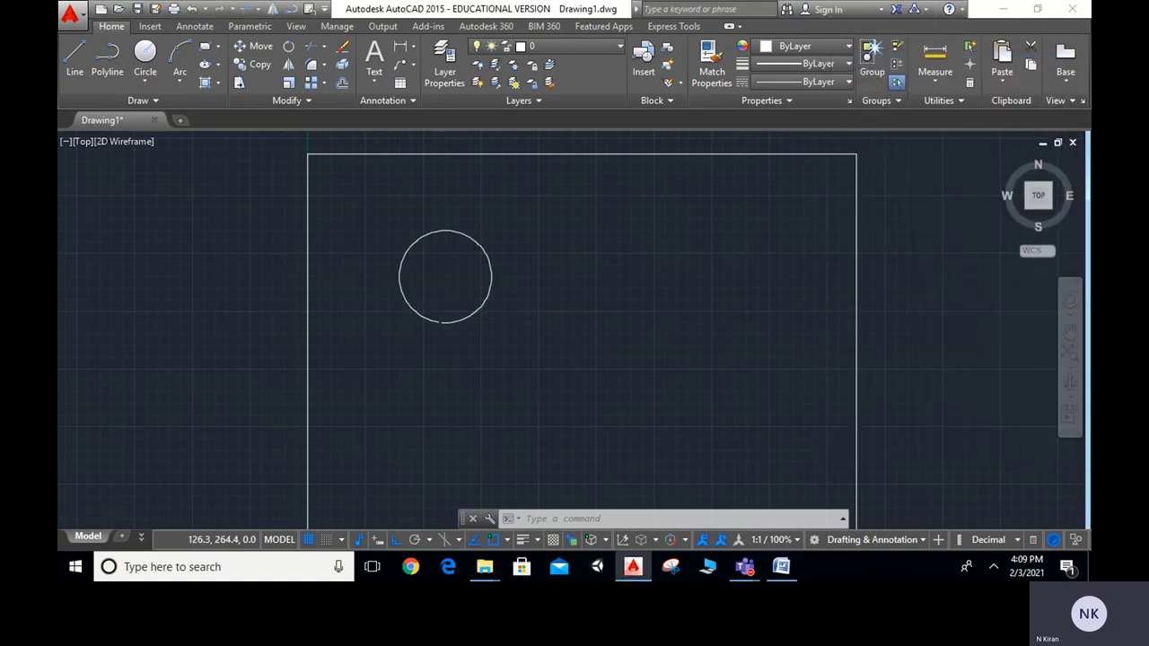
Step: Draw a 158 mm horizontal line to the right from the circle's lowest point
{"action": "scroll", "coordinate": [428, 298], "scroll_direction": "up", "scroll_amount": 2}
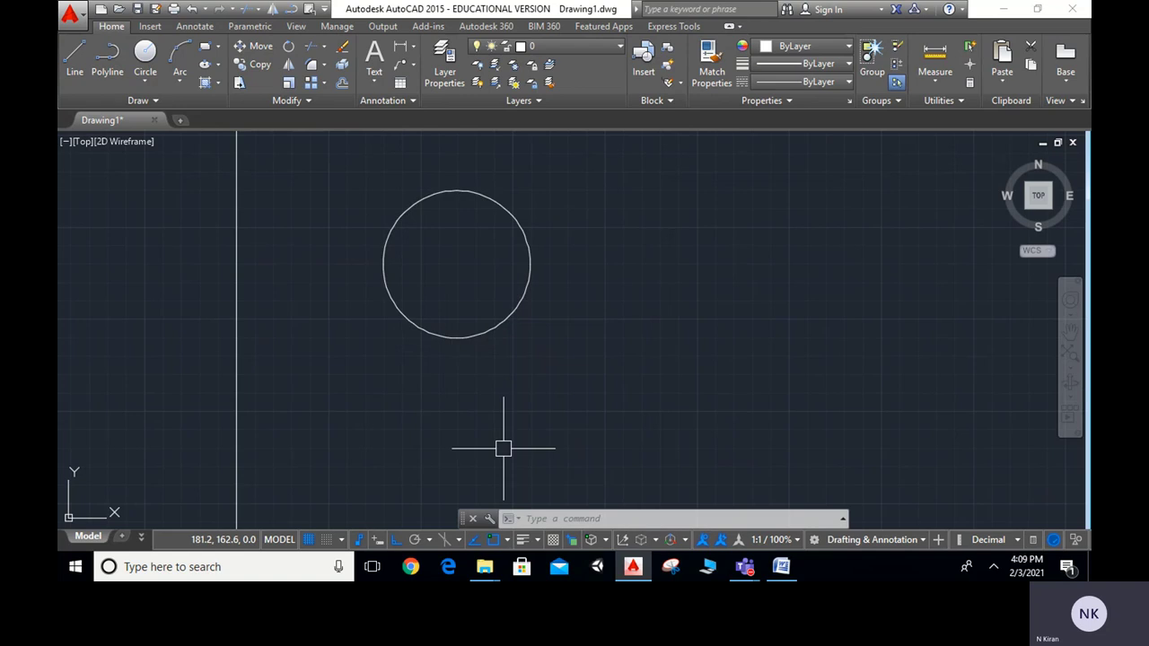
{"action": "left_click", "coordinate": [72, 62]}
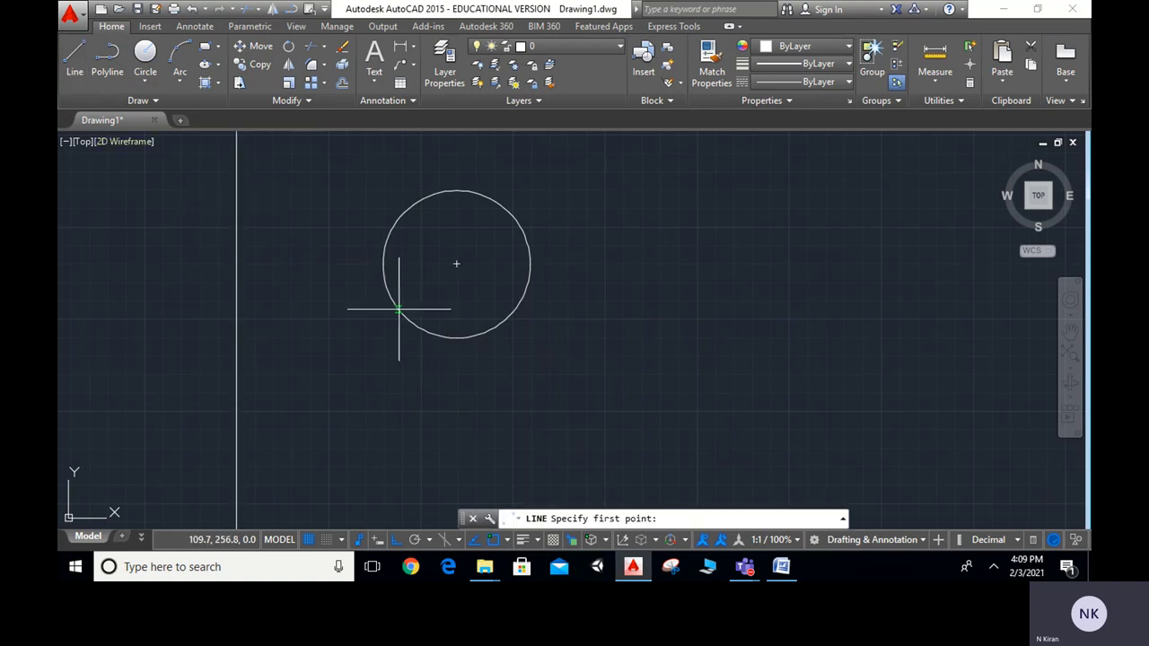
{"action": "left_click", "coordinate": [457, 339]}
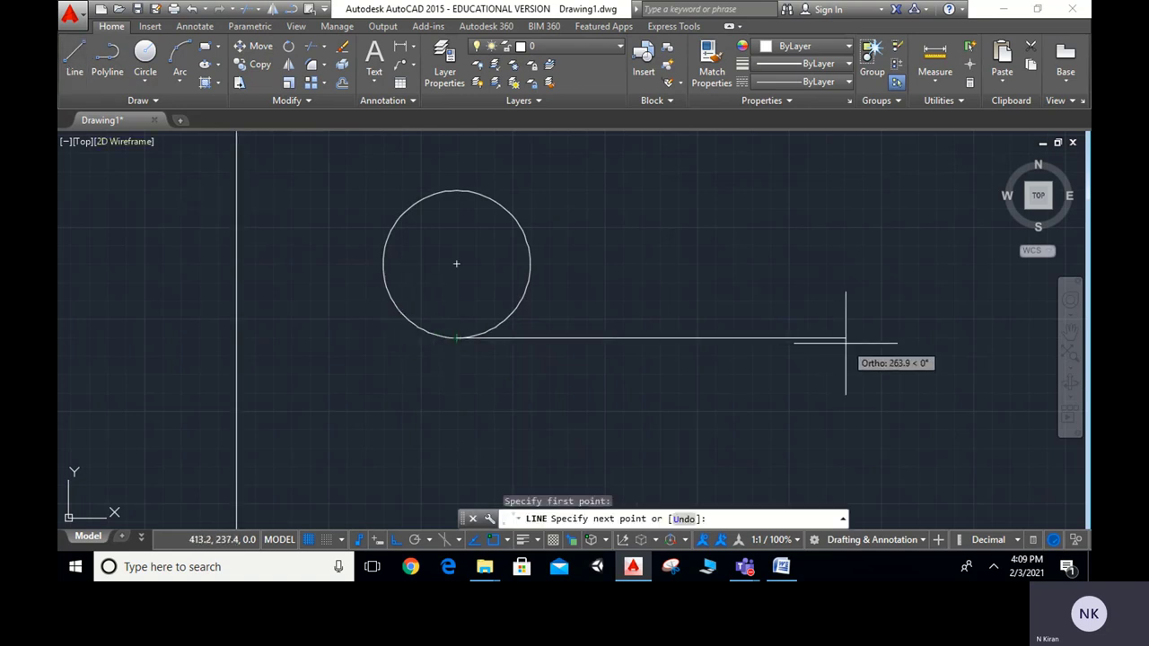
{"action": "type", "text": "158"}
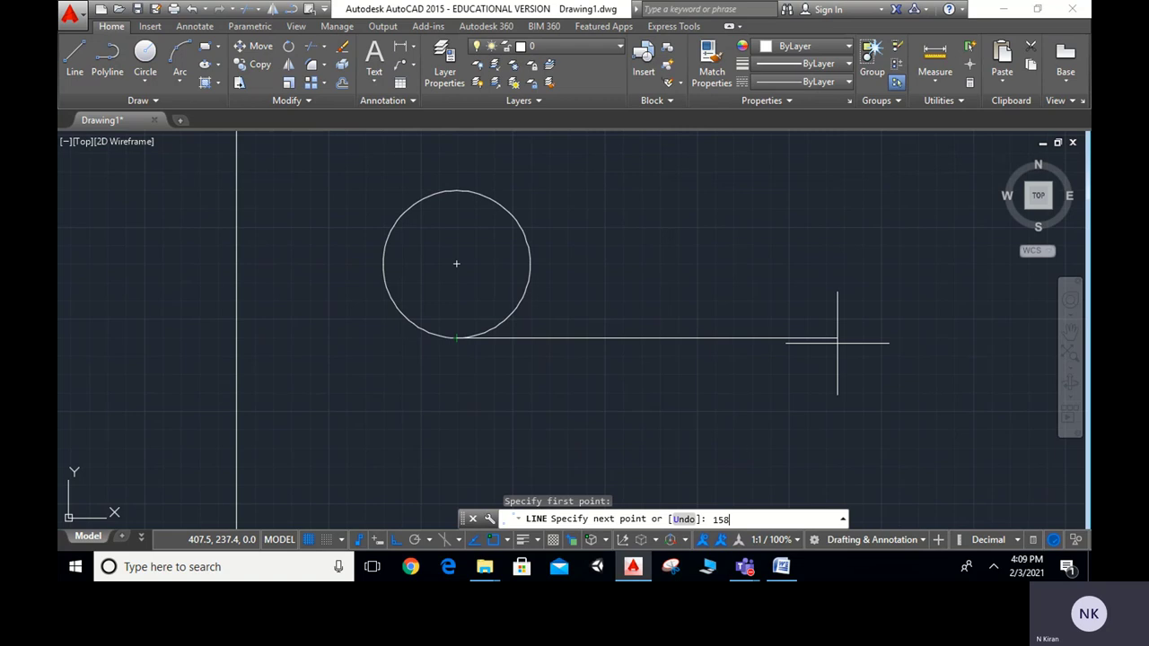
{"action": "key", "text": "Return"}
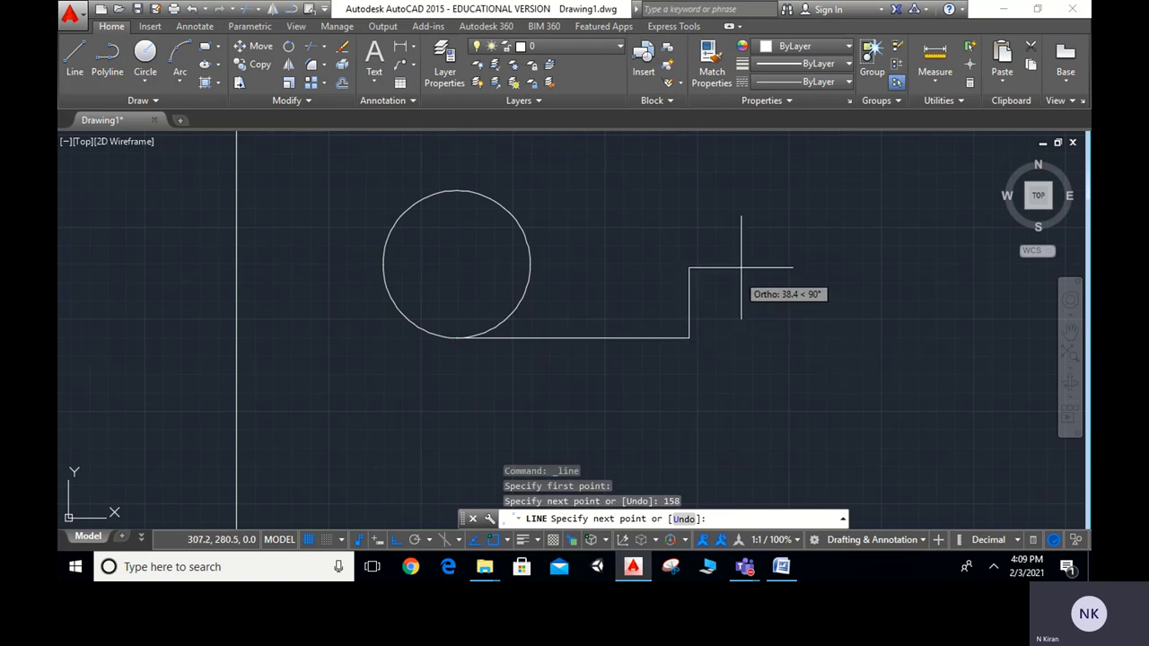
{"action": "key", "text": "Escape"}
{"action": "scroll", "coordinate": [685, 314], "scroll_direction": "up", "scroll_amount": 2}
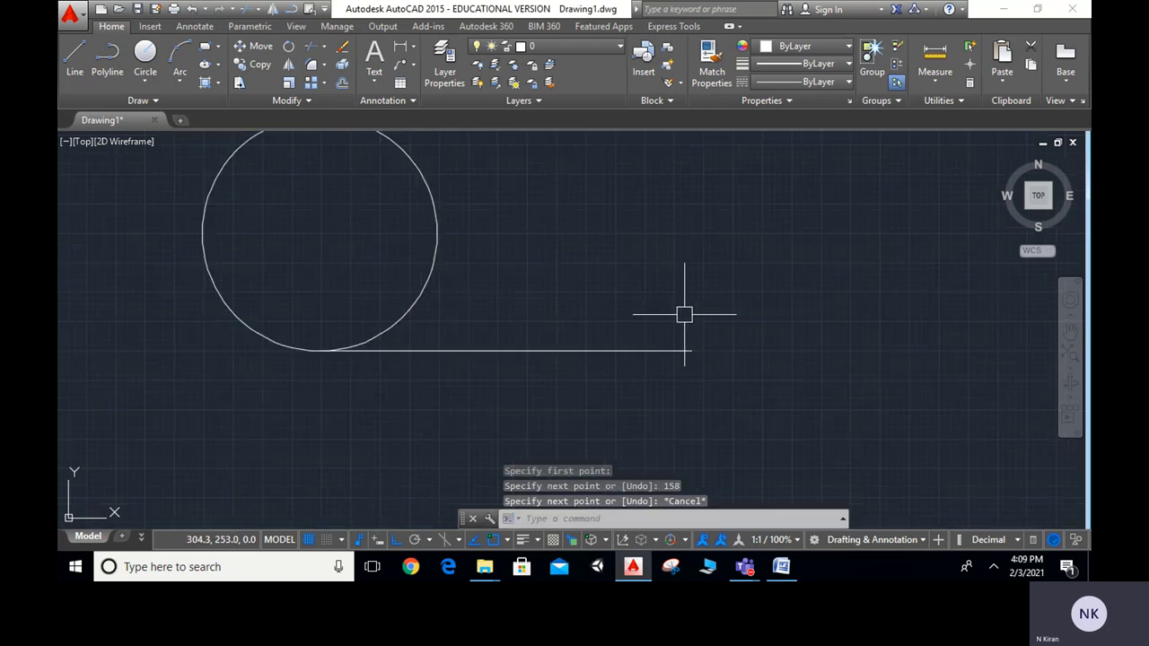
{"action": "scroll", "coordinate": [685, 314], "scroll_direction": "down", "scroll_amount": 2}
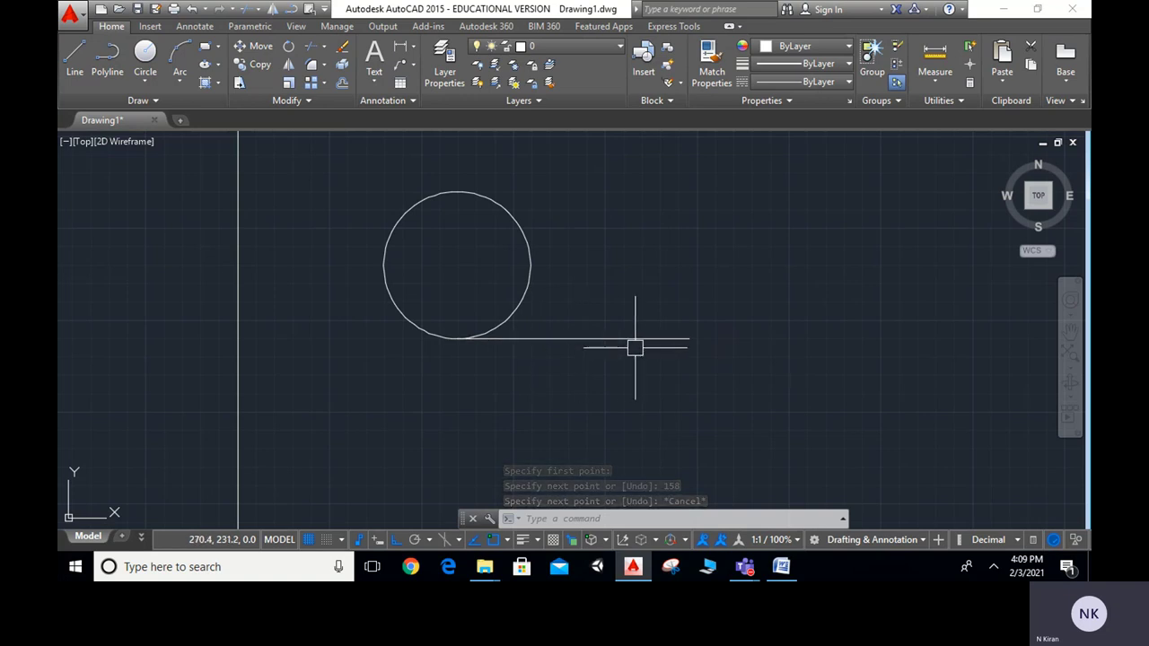
{"action": "scroll", "coordinate": [634, 348], "scroll_direction": "up", "scroll_amount": 2}
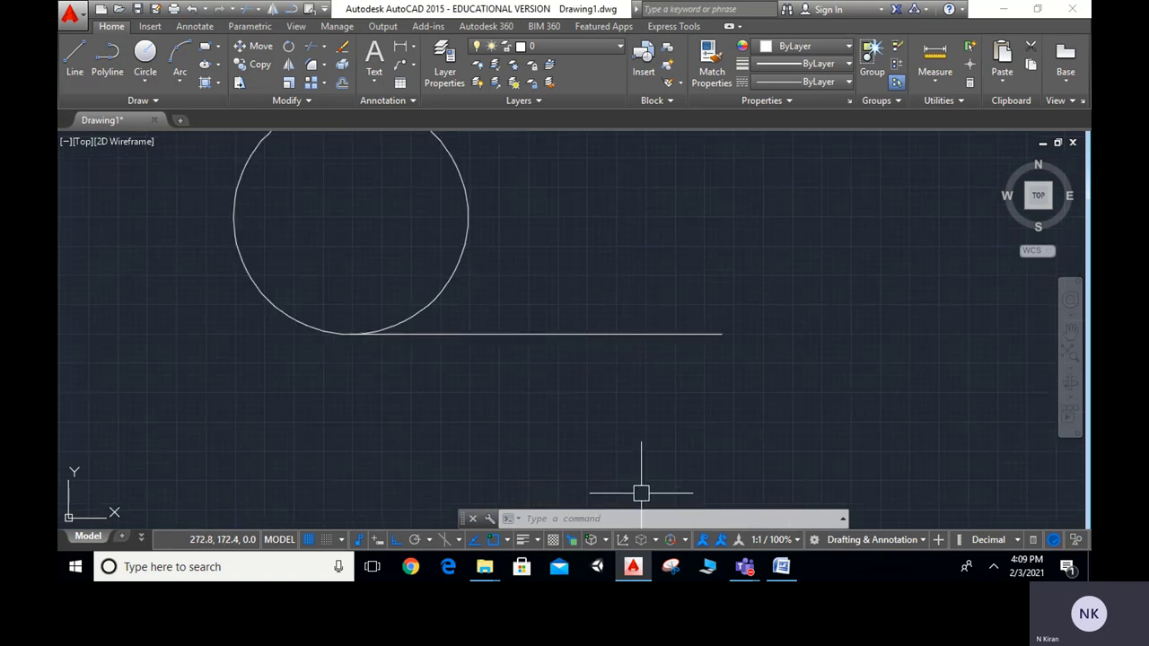
{"action": "scroll", "coordinate": [436, 274], "scroll_direction": "down", "scroll_amount": 2}
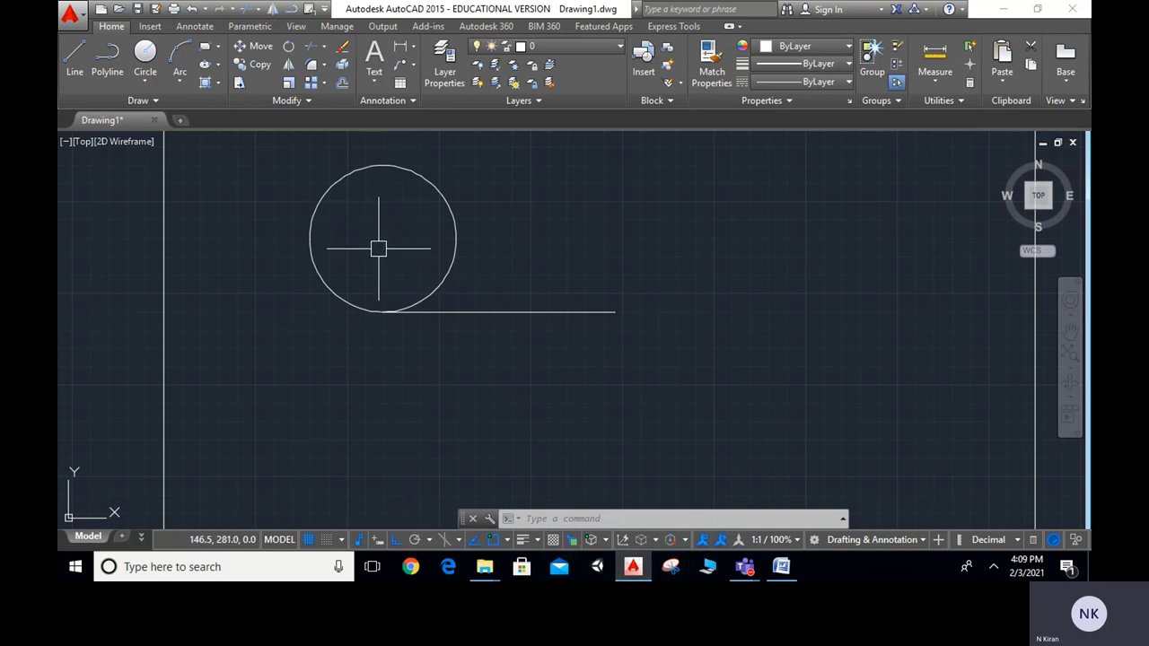
{"action": "scroll", "coordinate": [384, 251], "scroll_direction": "up", "scroll_amount": 2}
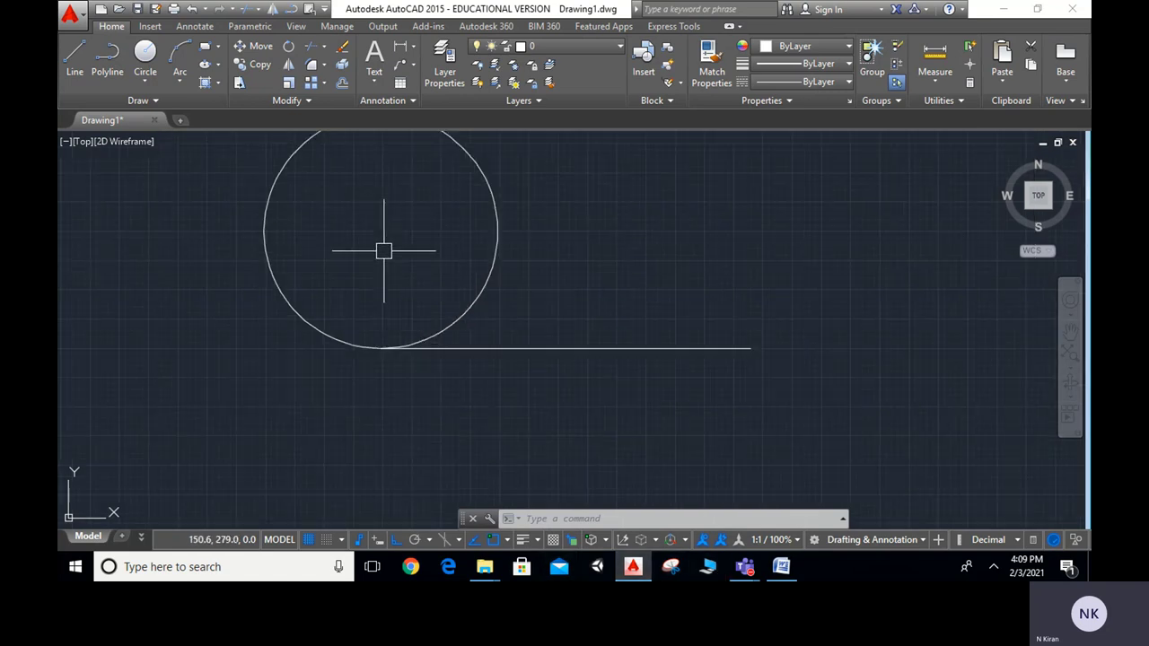
{"action": "scroll", "coordinate": [384, 251], "scroll_direction": "down", "scroll_amount": 2}
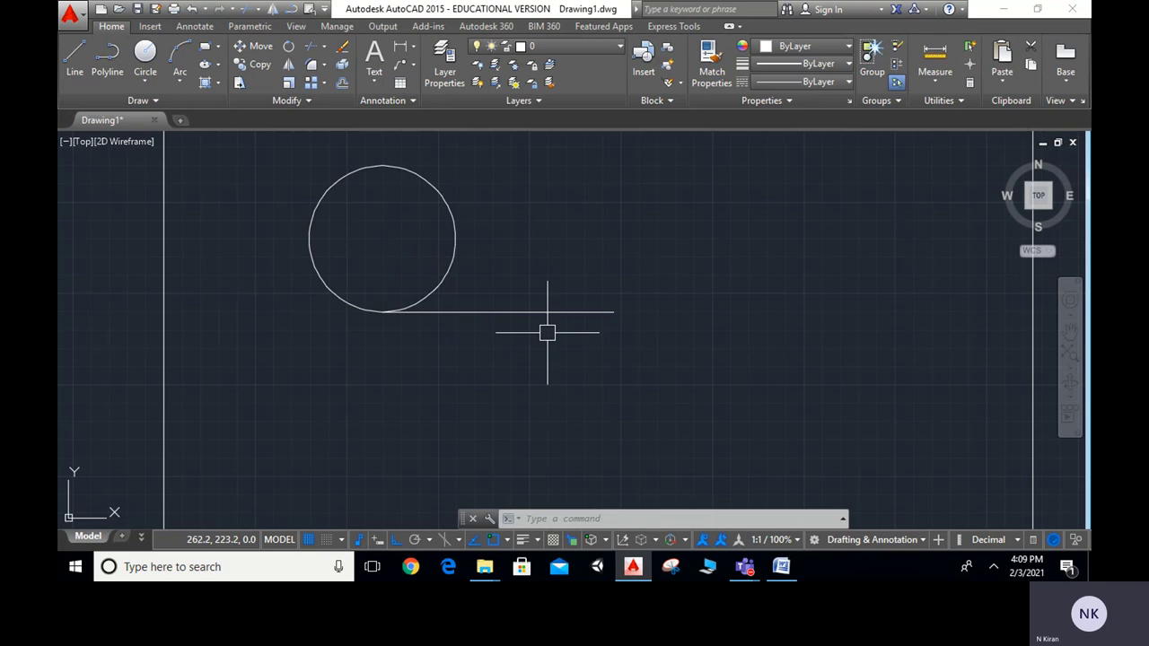
{"action": "left_click", "coordinate": [284, 562]}
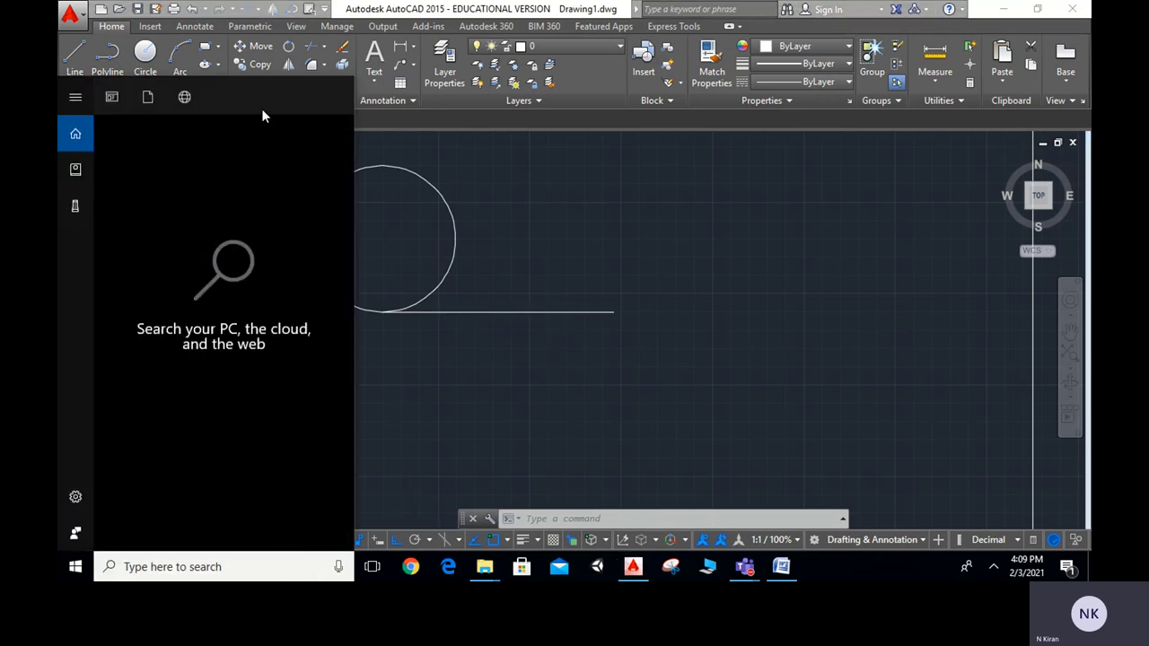
{"action": "left_click", "coordinate": [494, 188]}
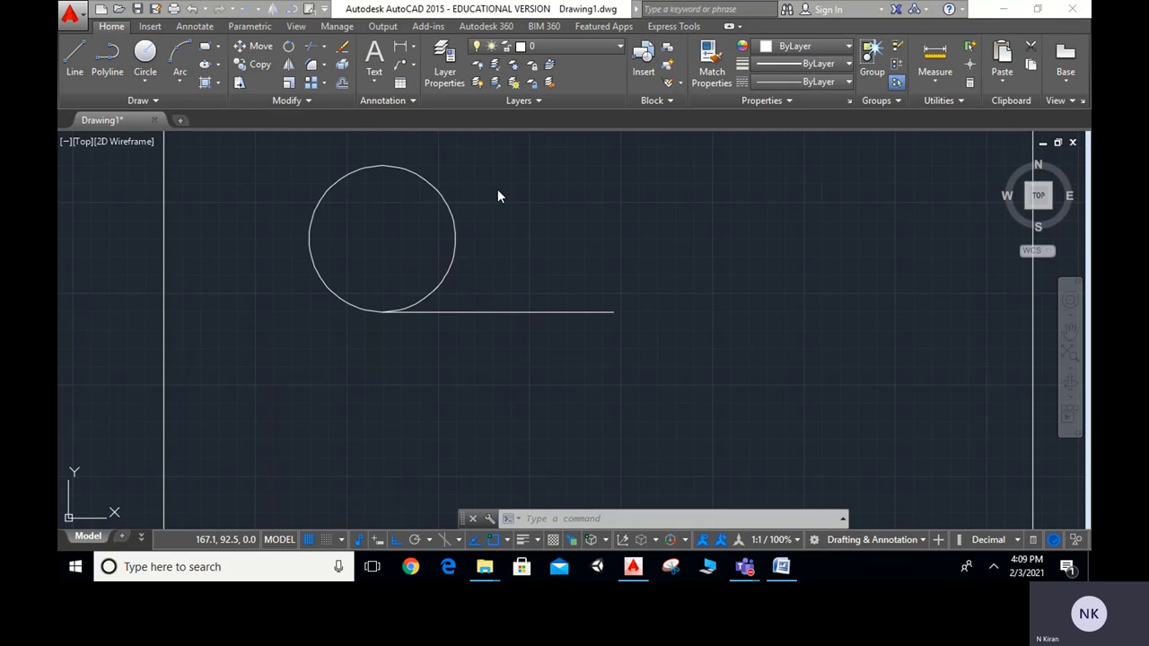
Step: Delete the horizontal line that starts at the circle's lowest point
{"action": "left_click", "coordinate": [601, 312]}
{"action": "key", "text": "Delete"}
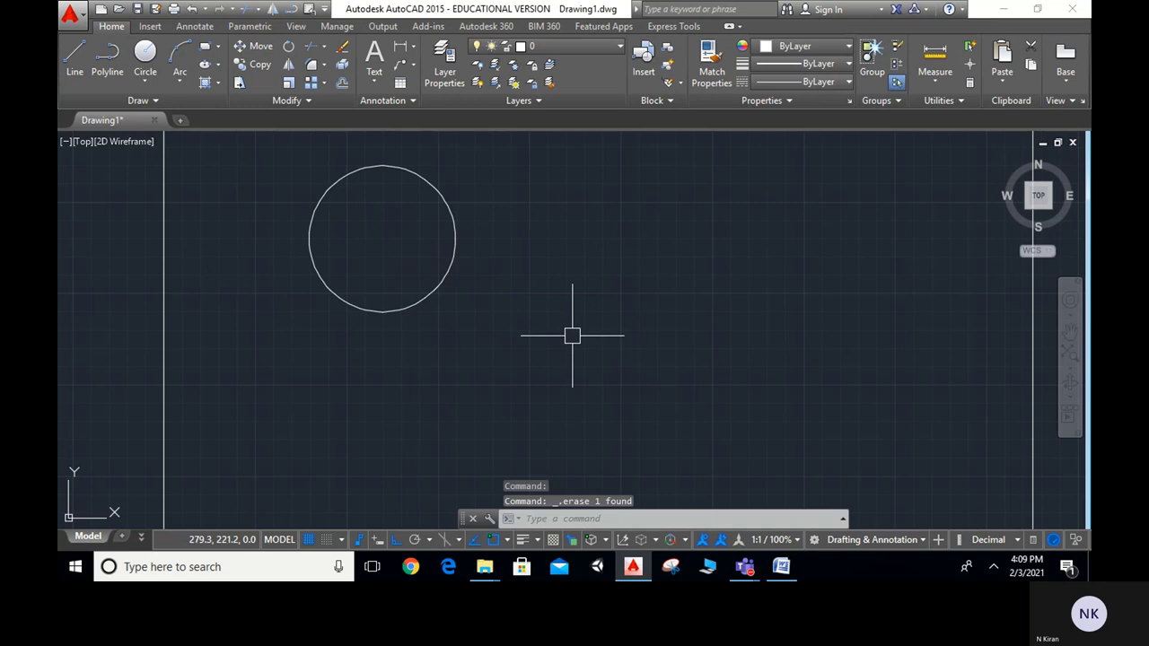
Step: Draw a 316 mm horizontal base line to the right from the circle's lowest point
{"action": "type", "text": "1"}
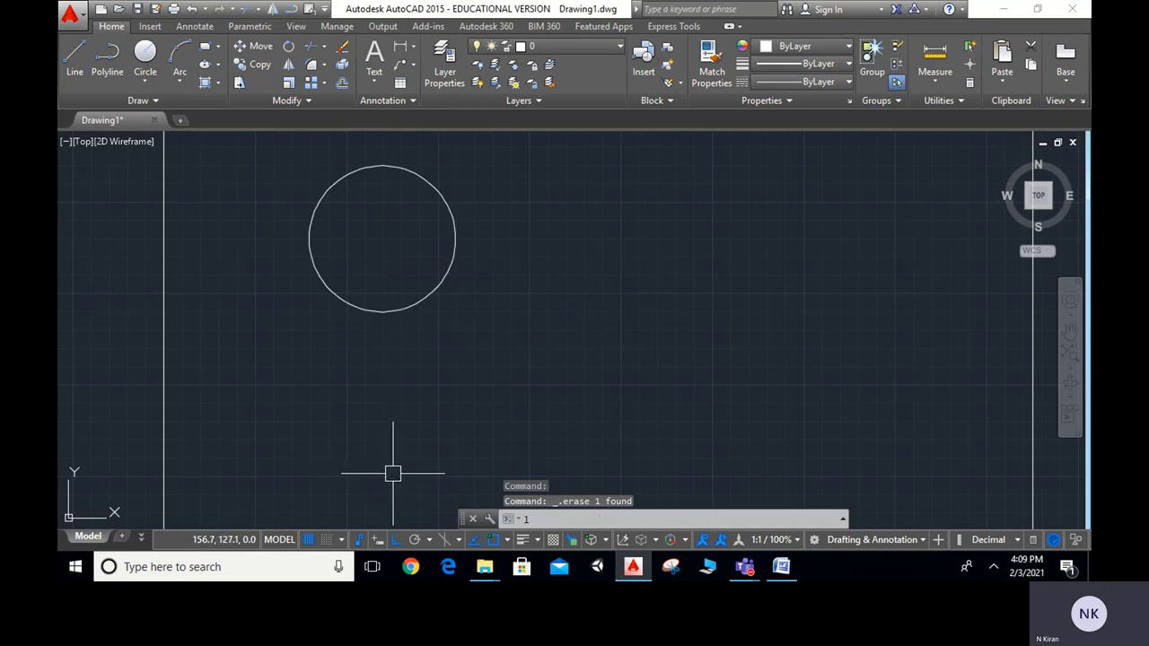
{"action": "key", "text": "Return"}
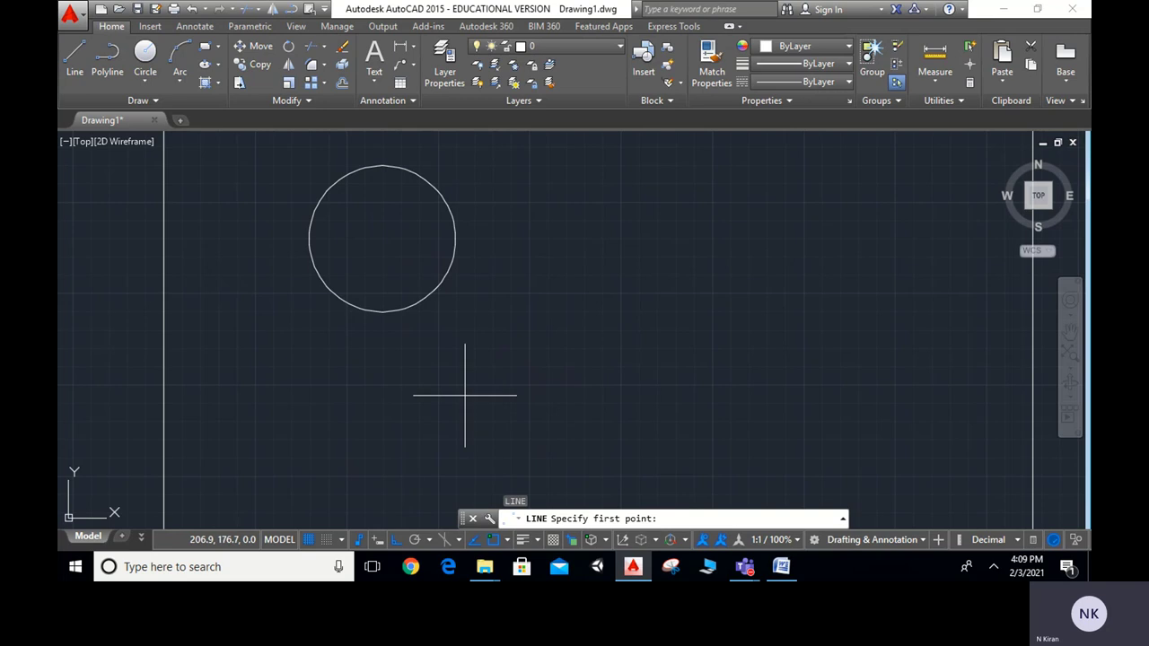
{"action": "left_click", "coordinate": [382, 310]}
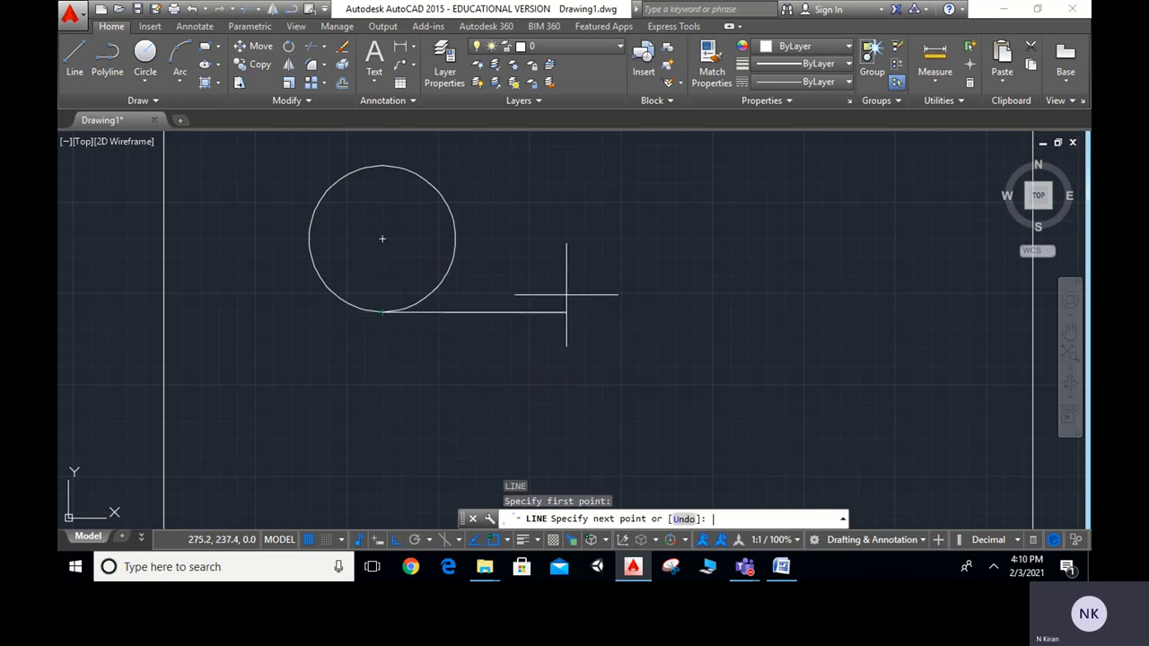
{"action": "type", "text": "316"}
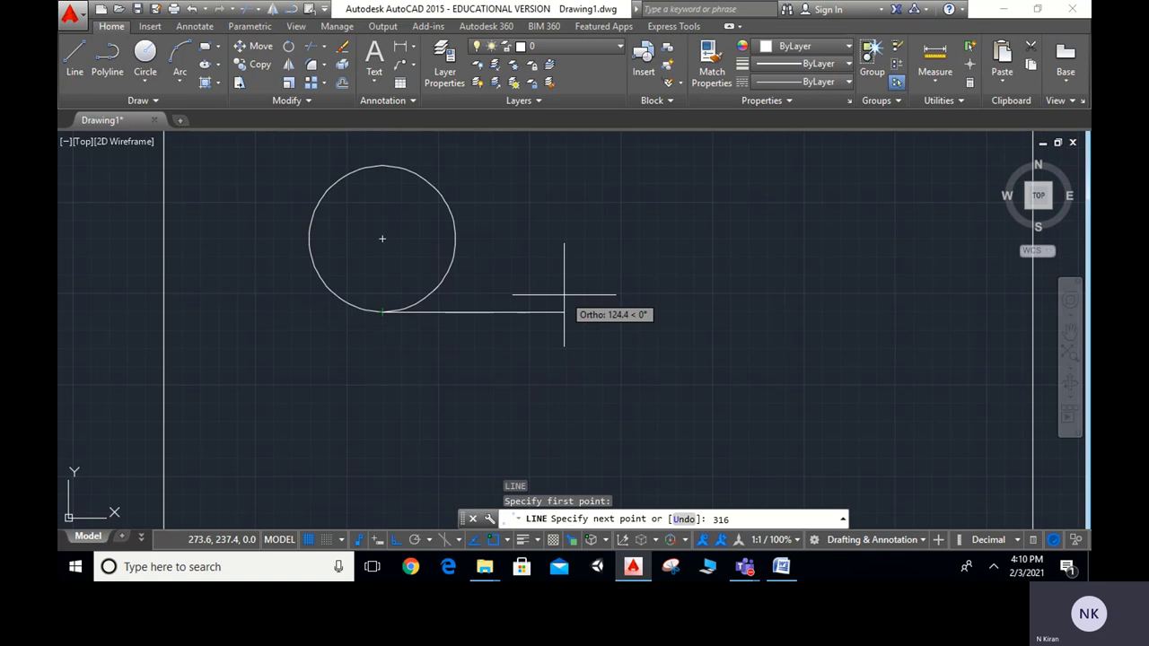
{"action": "key", "text": "Return"}
{"action": "scroll", "coordinate": [750, 347], "scroll_direction": "down", "scroll_amount": 2}
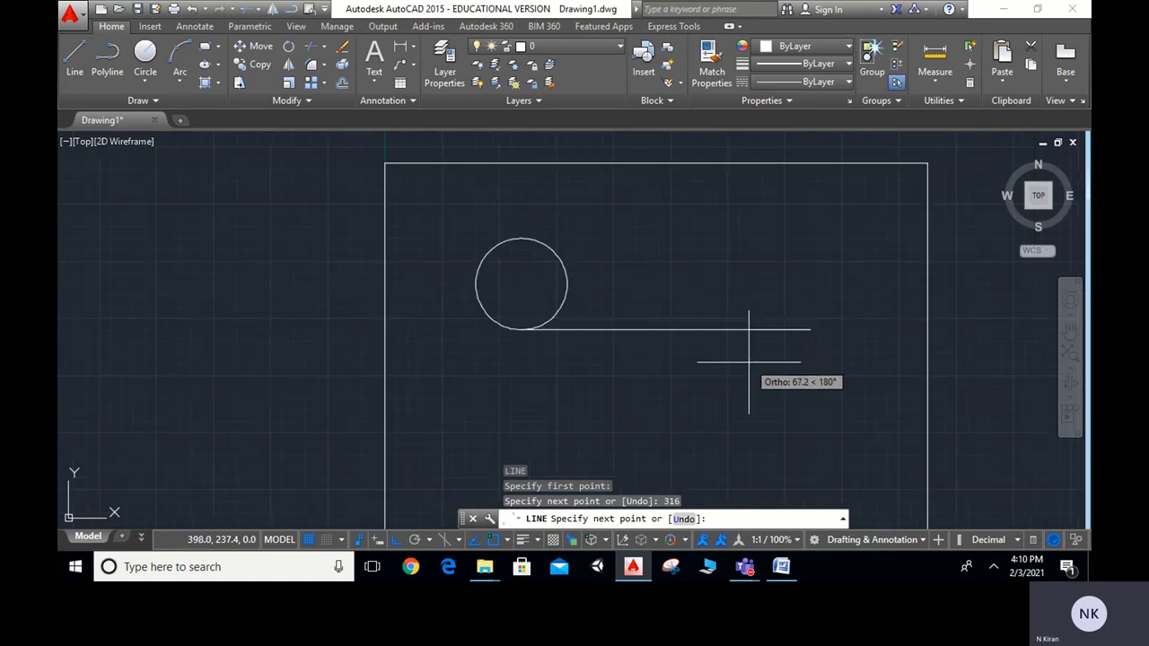
{"action": "key", "text": "Escape"}
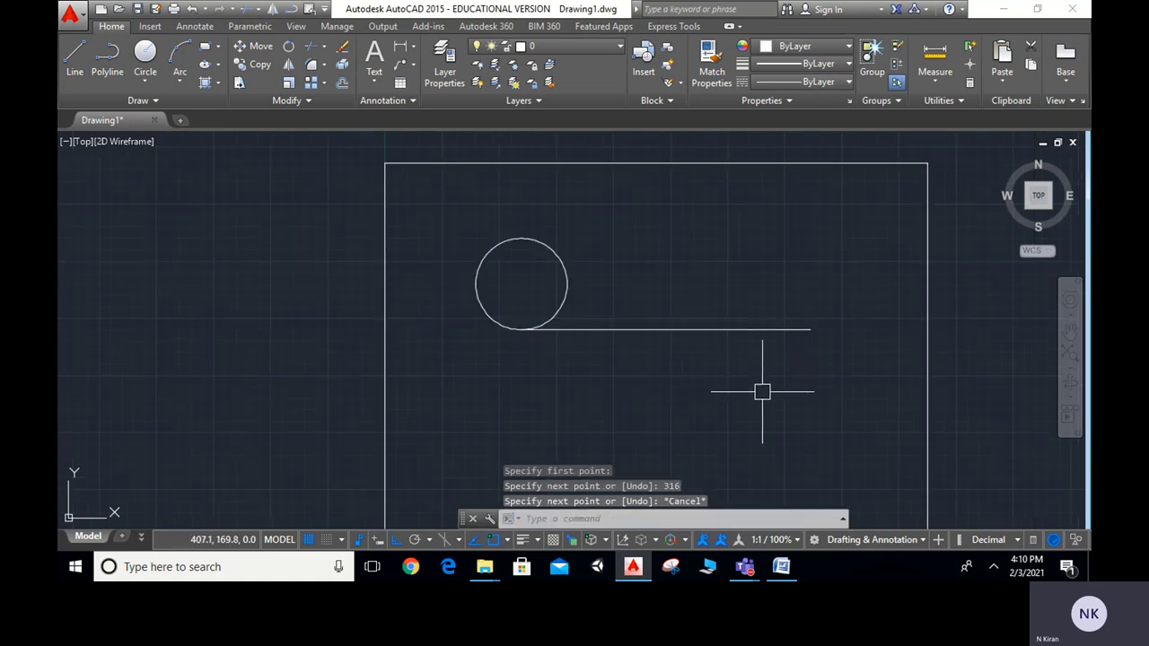
Step: Divide the circle into 8 equal segments
{"action": "scroll", "coordinate": [683, 358], "scroll_direction": "up", "scroll_amount": 2}
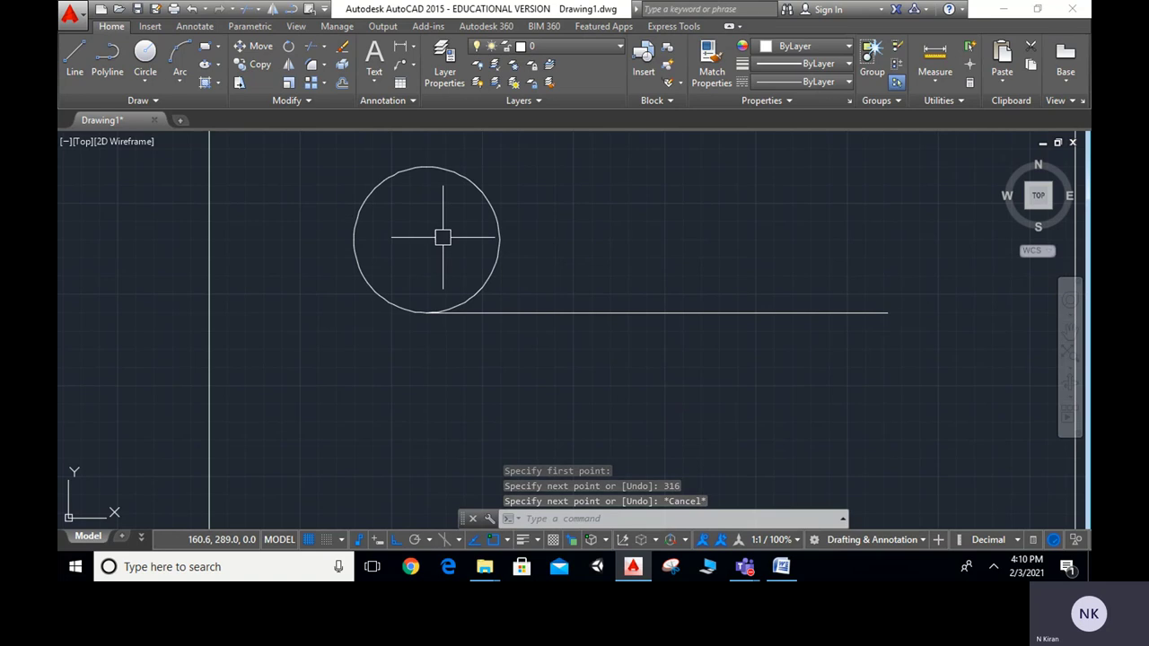
{"action": "type", "text": "div"}
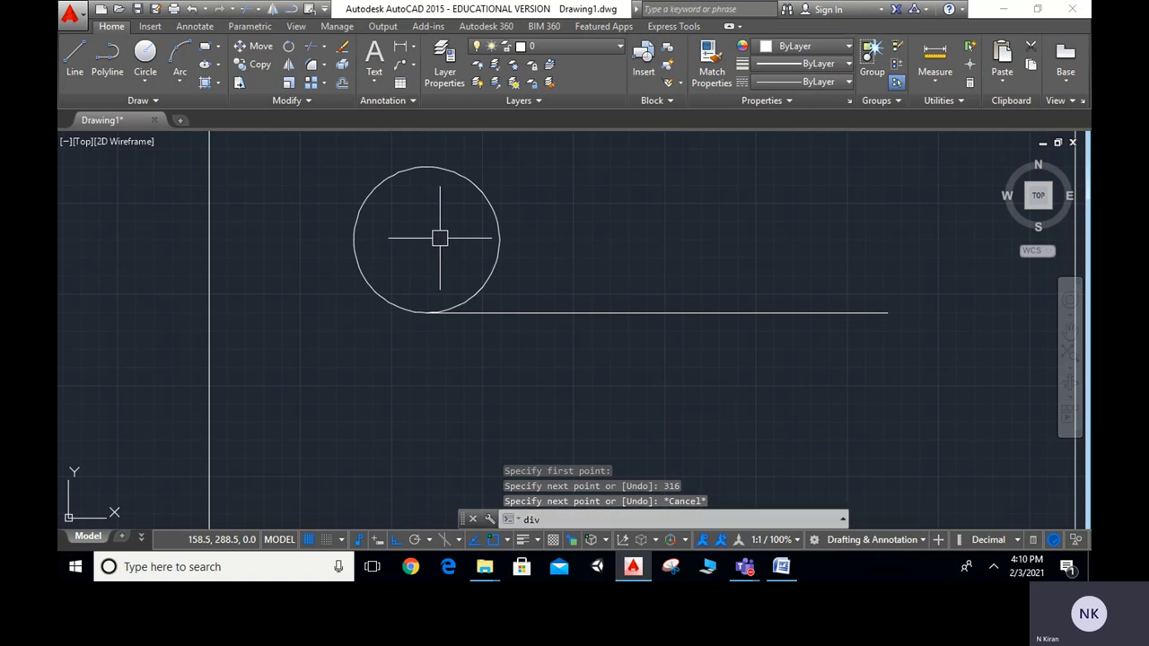
{"action": "key", "text": "Return"}
{"action": "left_click", "coordinate": [495, 226]}
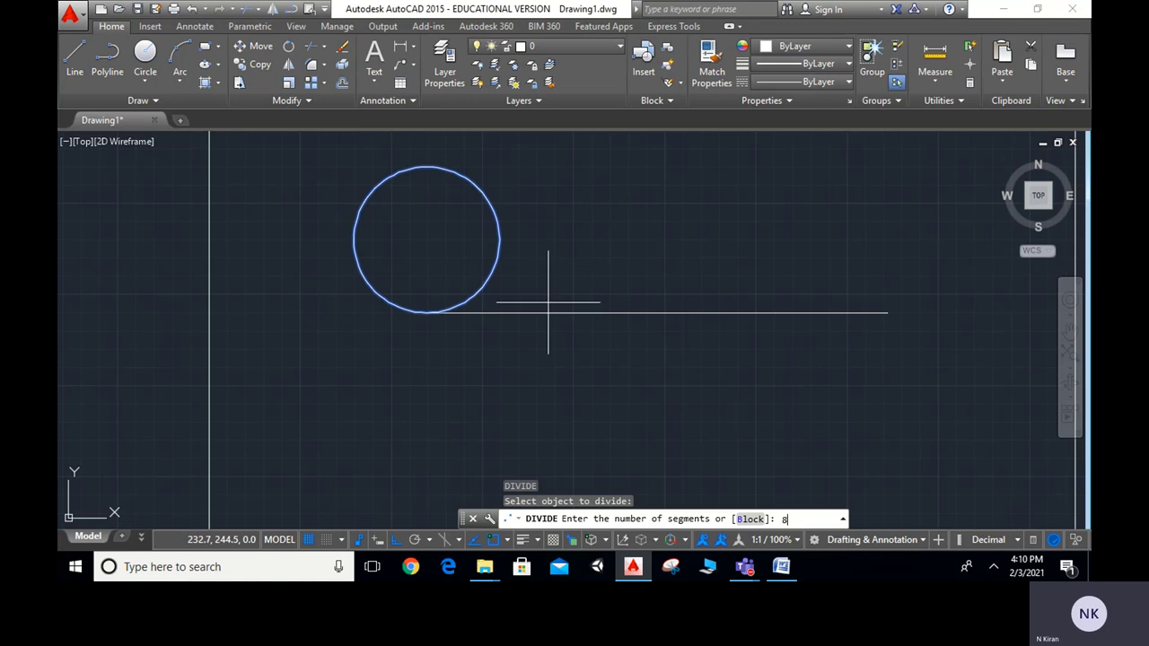
{"action": "type", "text": "8"}
{"action": "key", "text": "Return"}
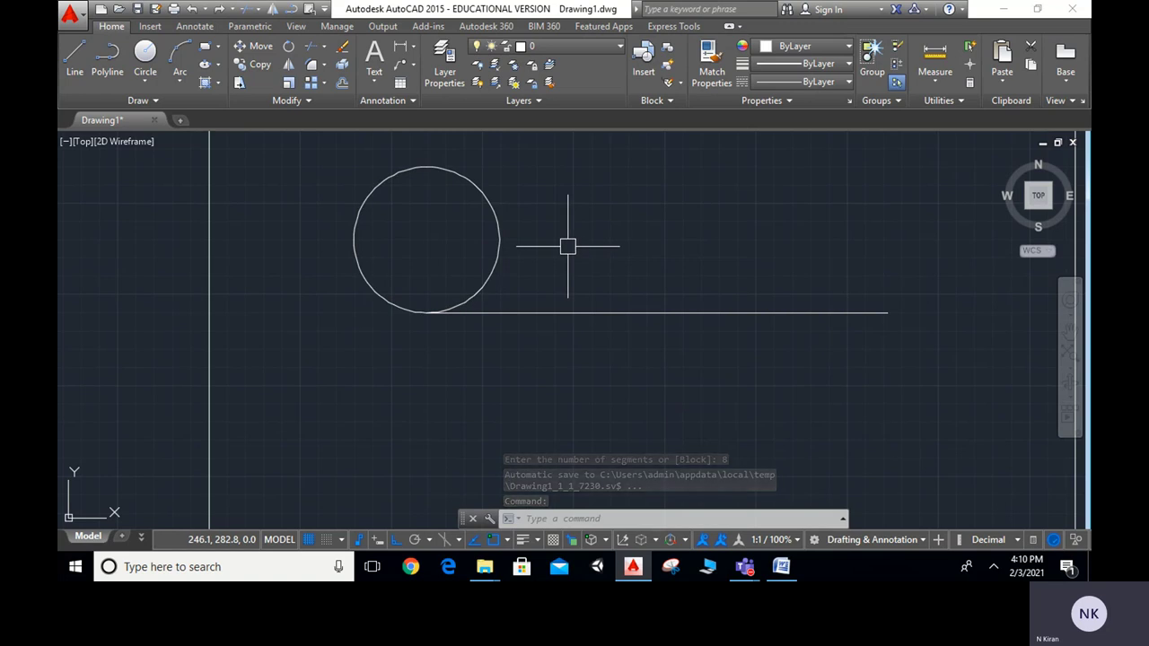
Step: Set the point style to the X mark with its size in absolute units
{"action": "type", "text": "p"}
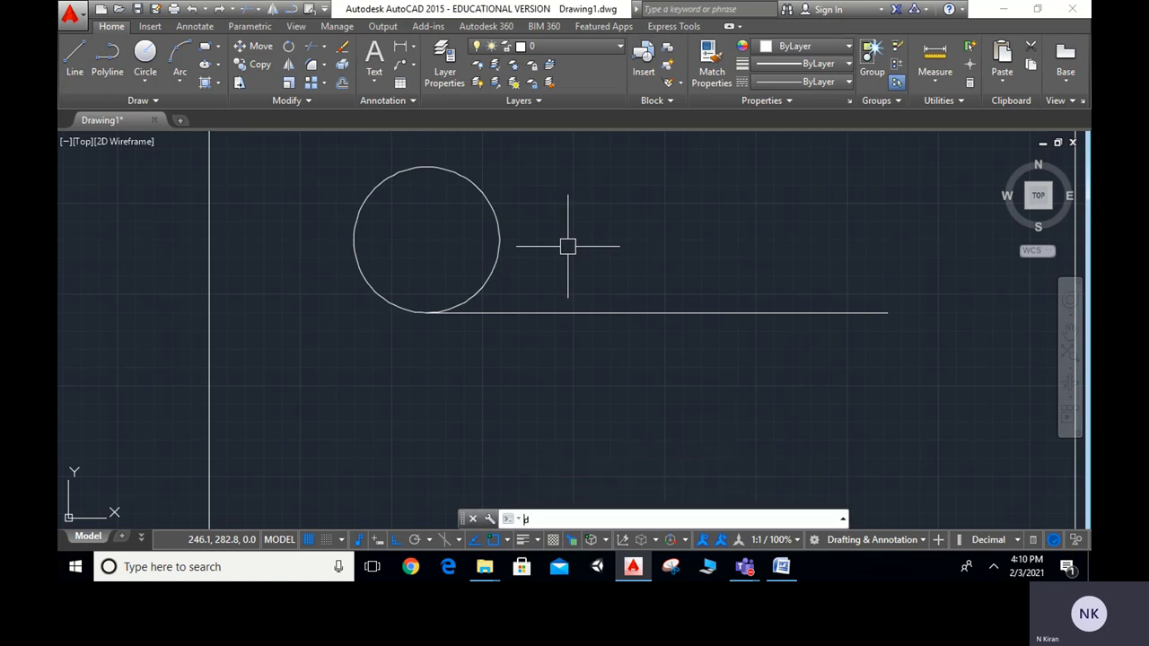
{"action": "type", "text": "dpt"}
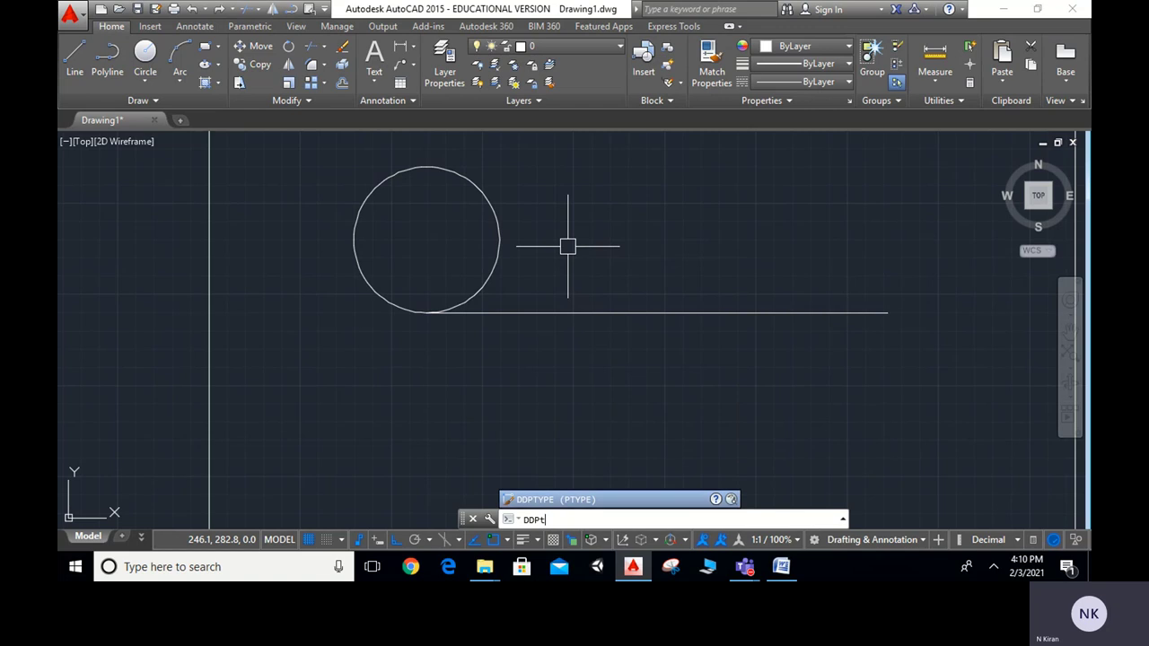
{"action": "key", "text": "Return"}
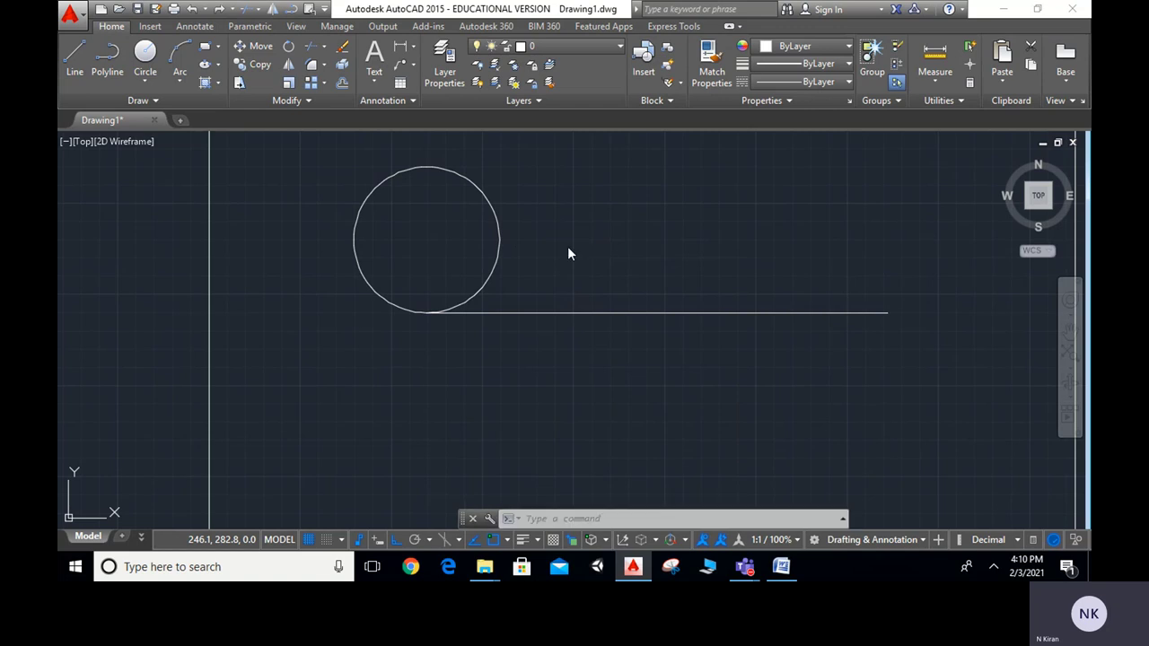
{"action": "left_click", "coordinate": [612, 182]}
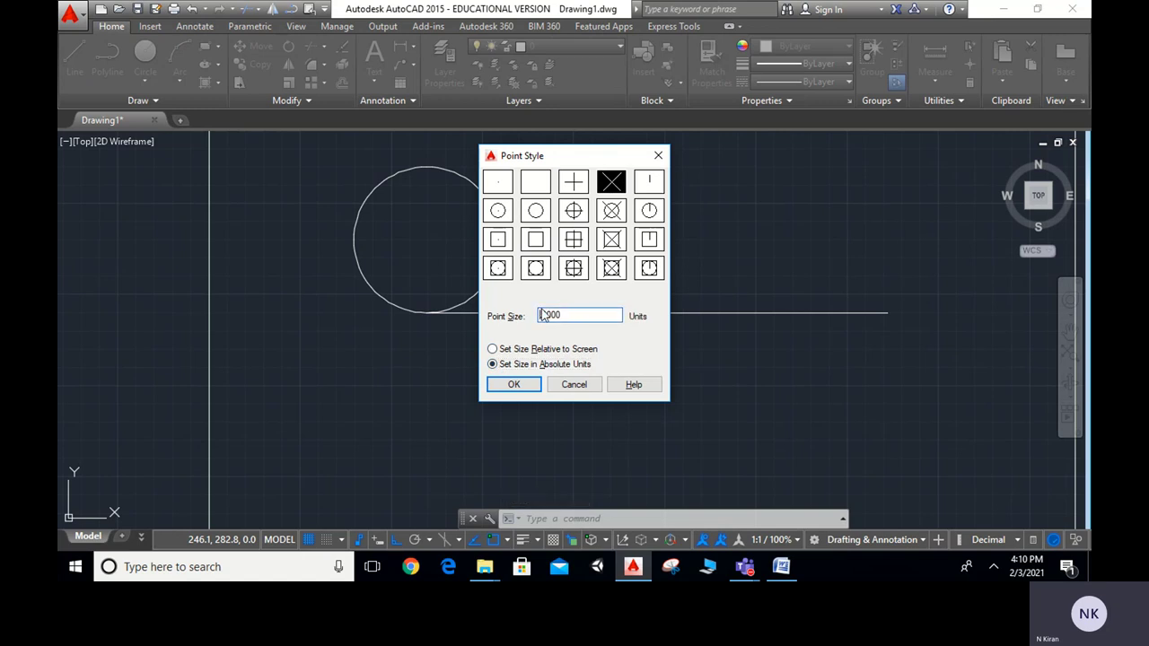
{"action": "left_click", "coordinate": [514, 386]}
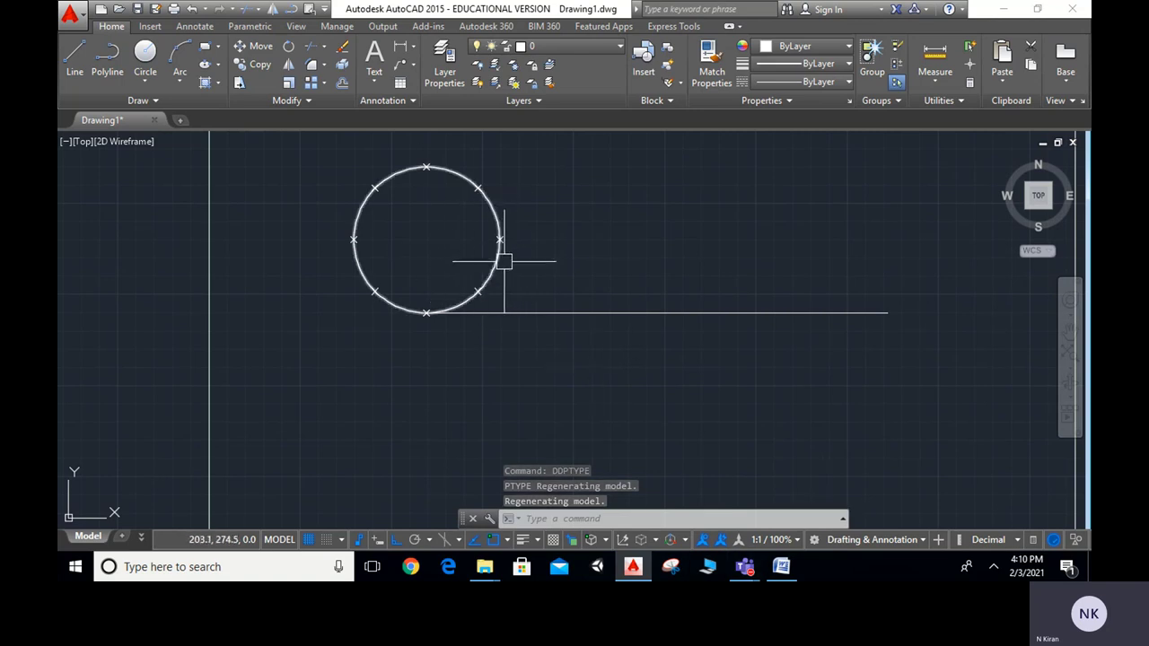
Step: Draw the circle's vertical and horizontal diameters between opposite division points
{"action": "left_click", "coordinate": [75, 55]}
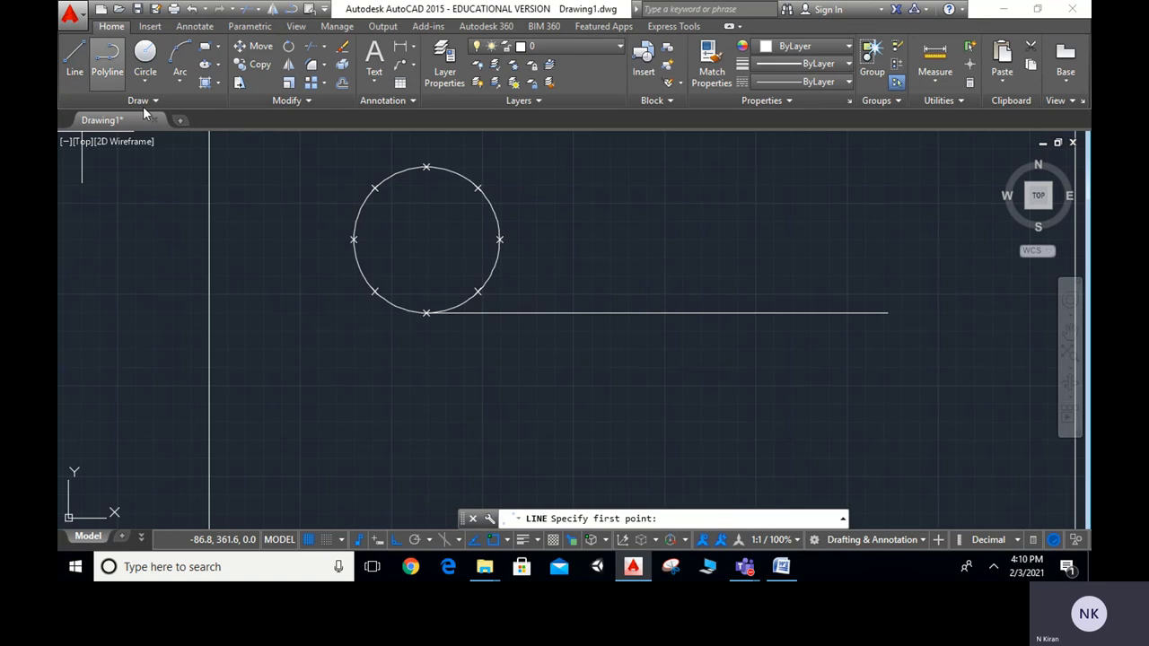
{"action": "left_click", "coordinate": [426, 167]}
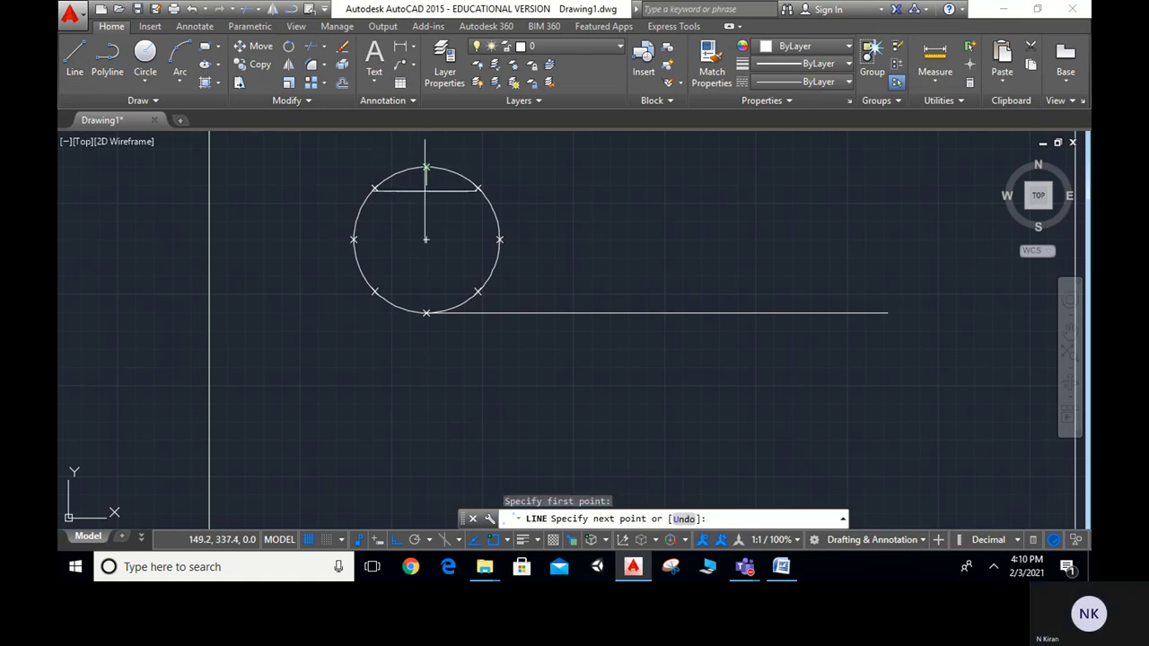
{"action": "left_click", "coordinate": [426, 313]}
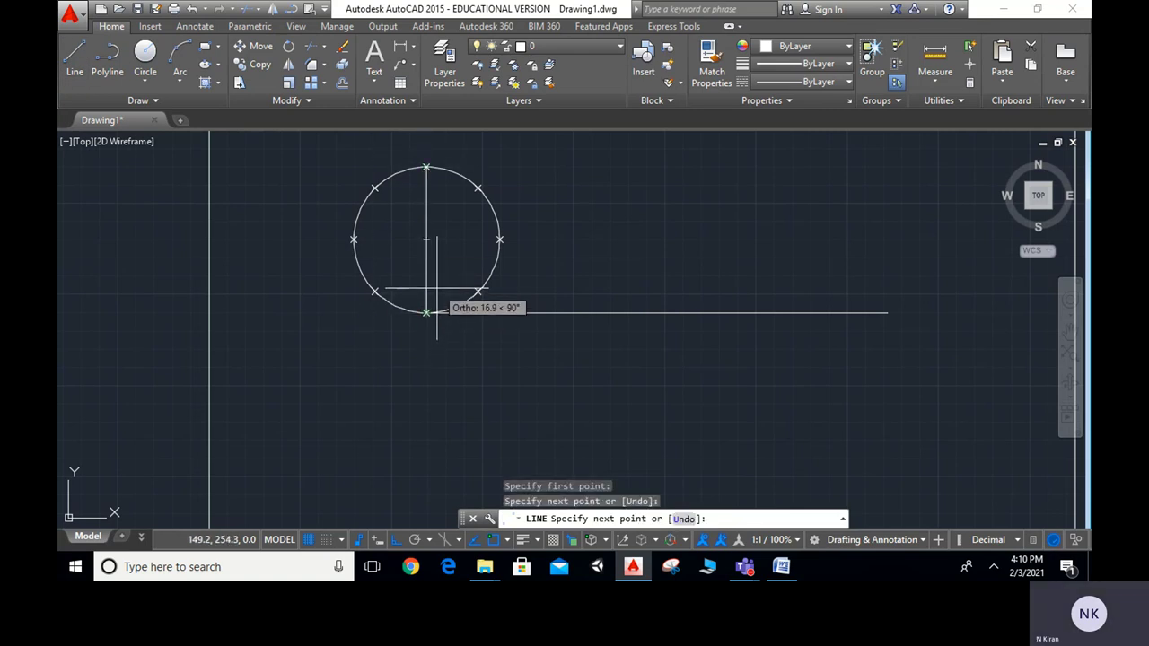
{"action": "key", "text": "Escape"}
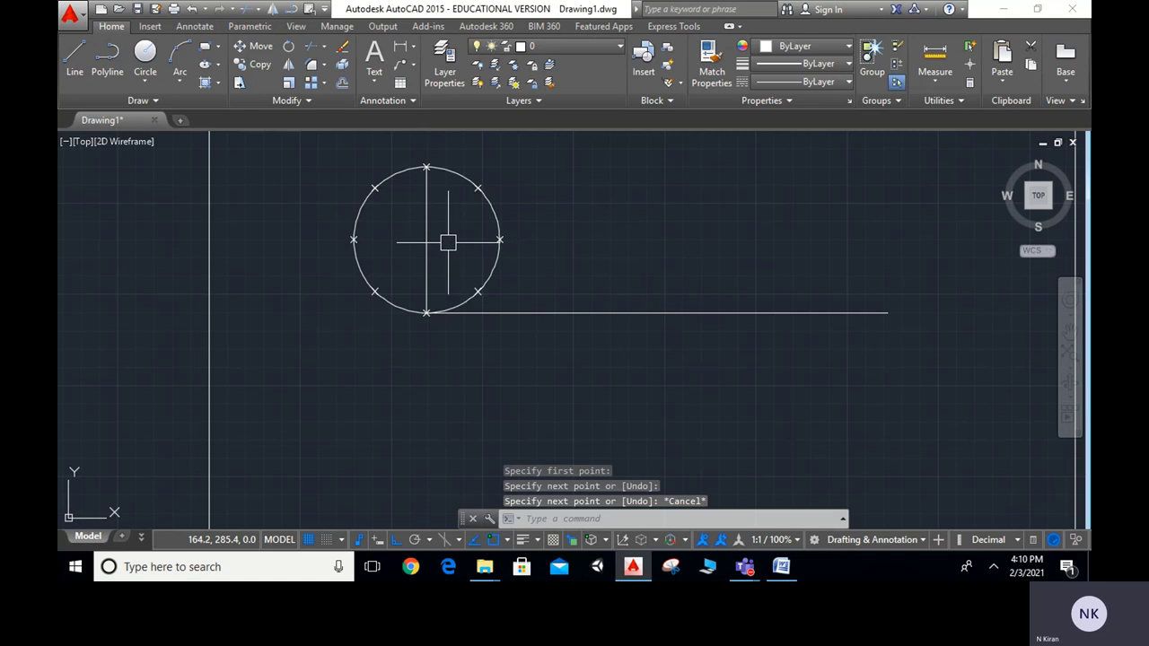
{"action": "key", "text": "Return"}
{"action": "left_click", "coordinate": [355, 239]}
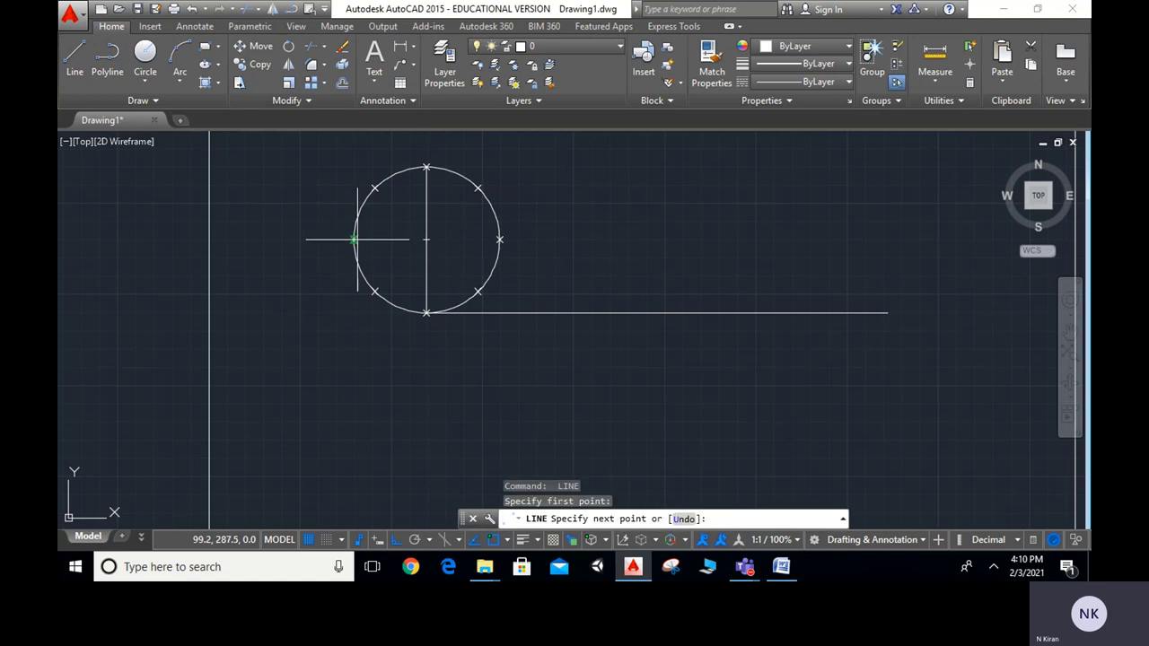
{"action": "left_click", "coordinate": [501, 239]}
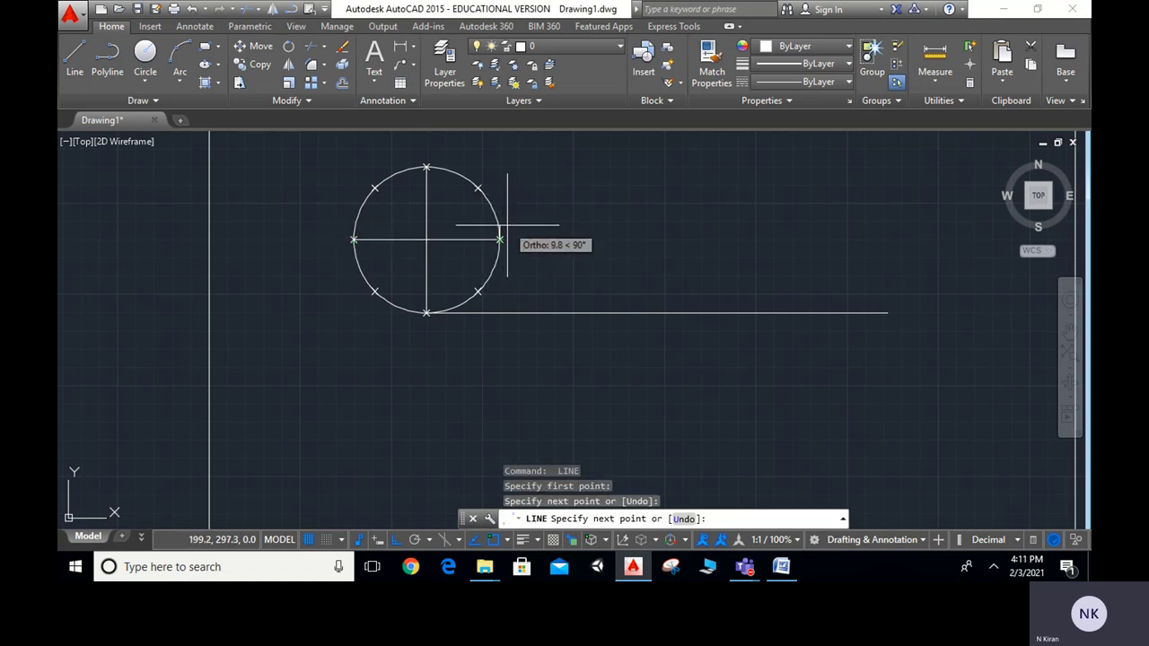
{"action": "key", "text": "Escape"}
Step: Turn Ortho off and draw the circle's two diagonal diameters between the remaining opposite division points
{"action": "key", "text": "Return"}
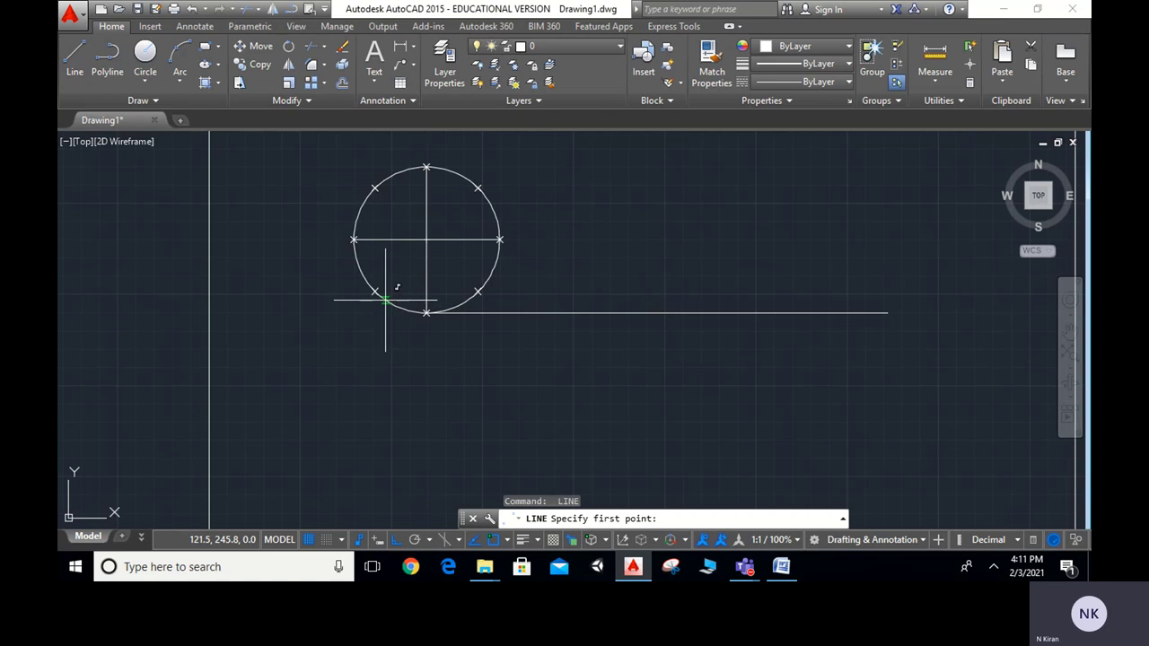
{"action": "left_click", "coordinate": [375, 292]}
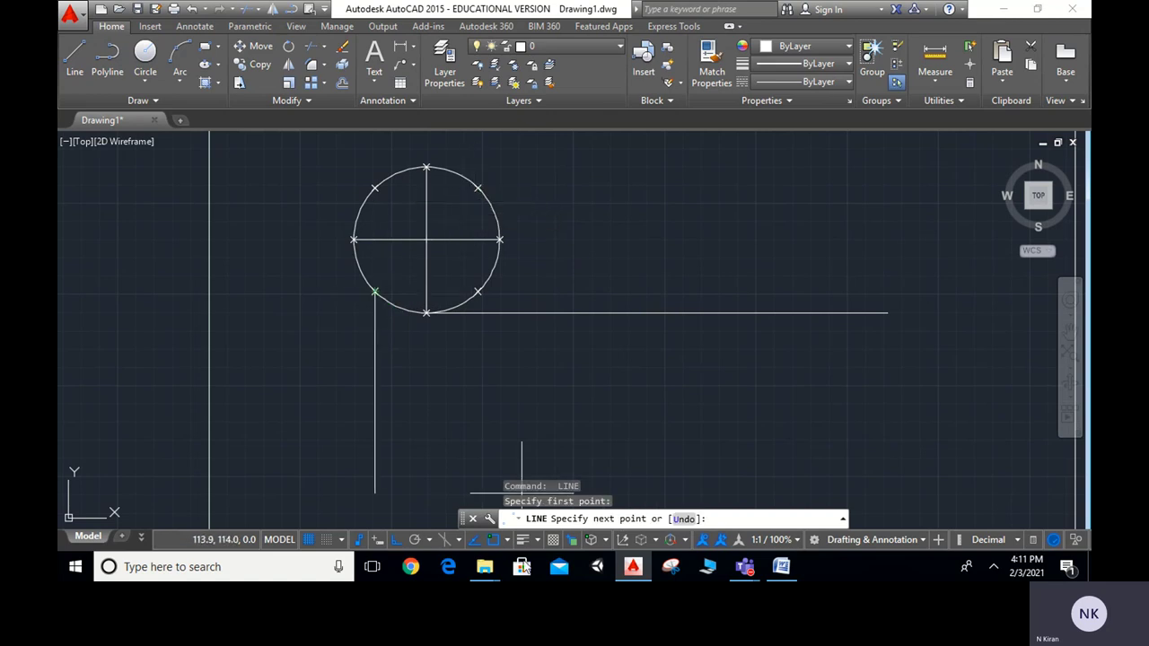
{"action": "left_click", "coordinate": [396, 540]}
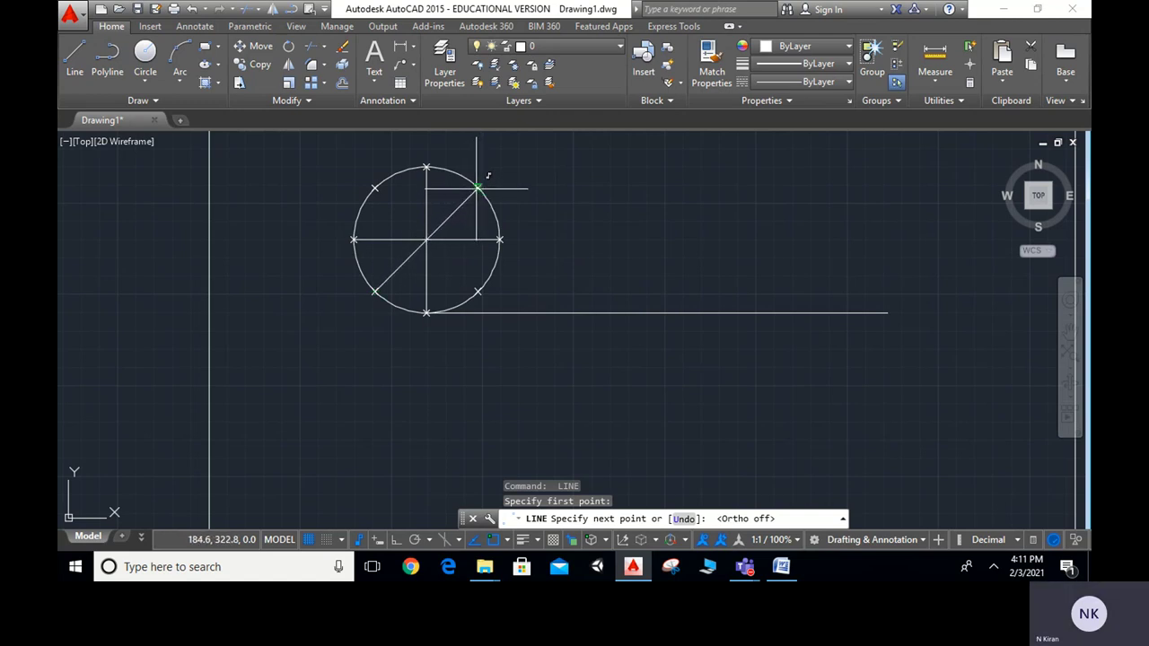
{"action": "key", "text": "Escape"}
{"action": "key", "text": "Return"}
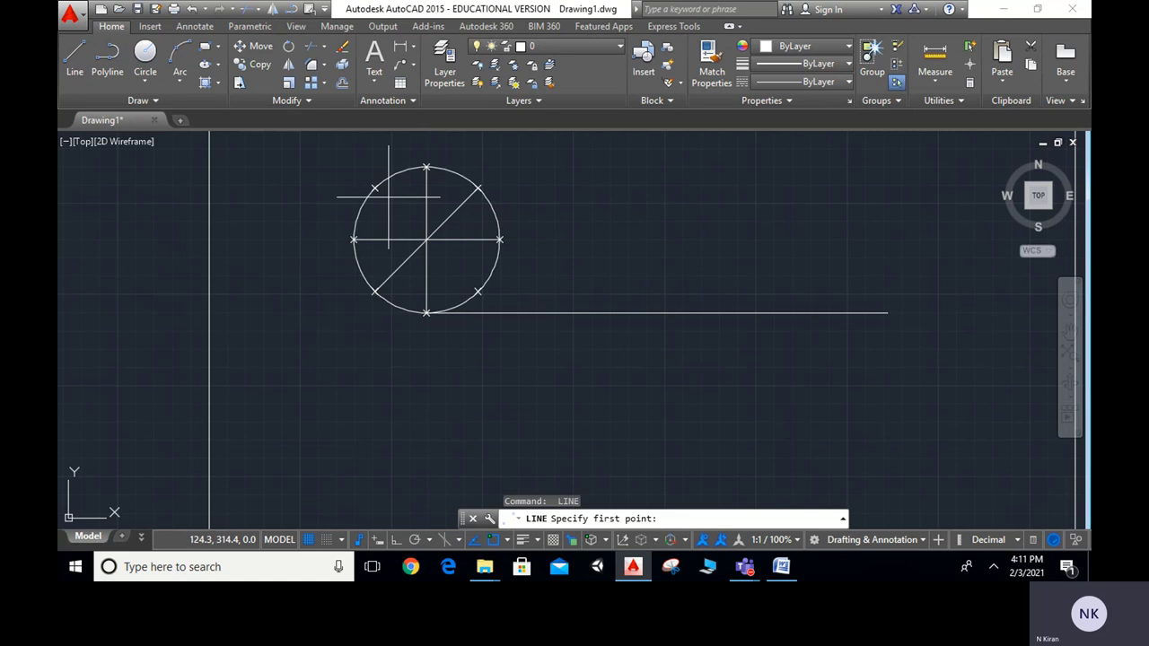
{"action": "left_click", "coordinate": [375, 188]}
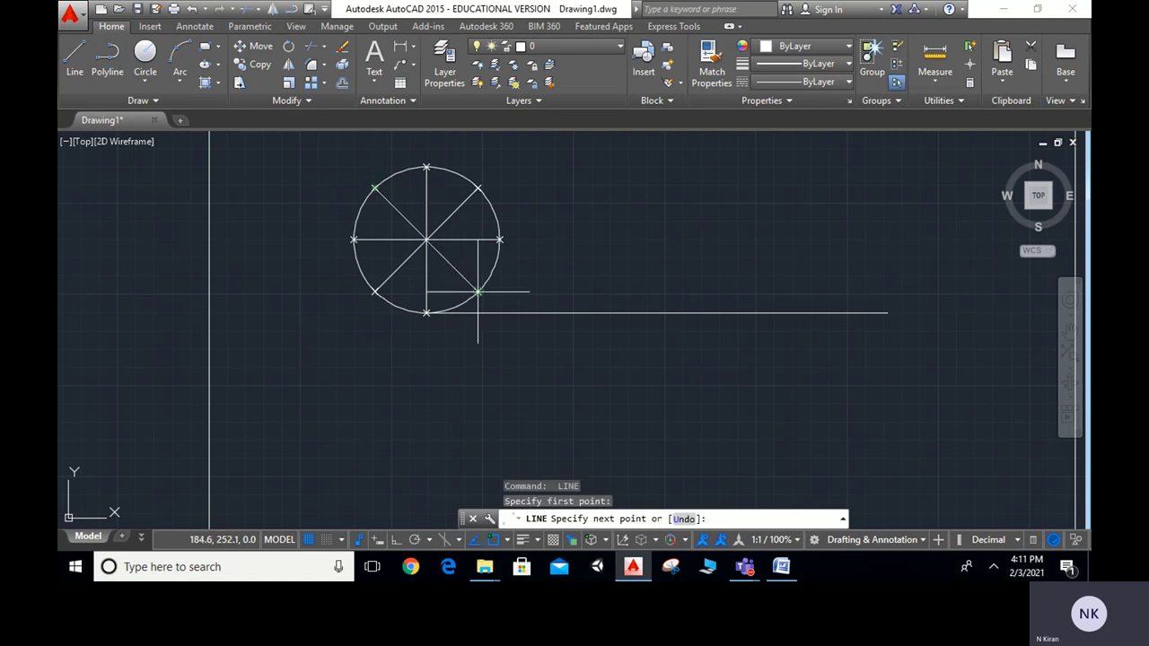
{"action": "key", "text": "Escape"}
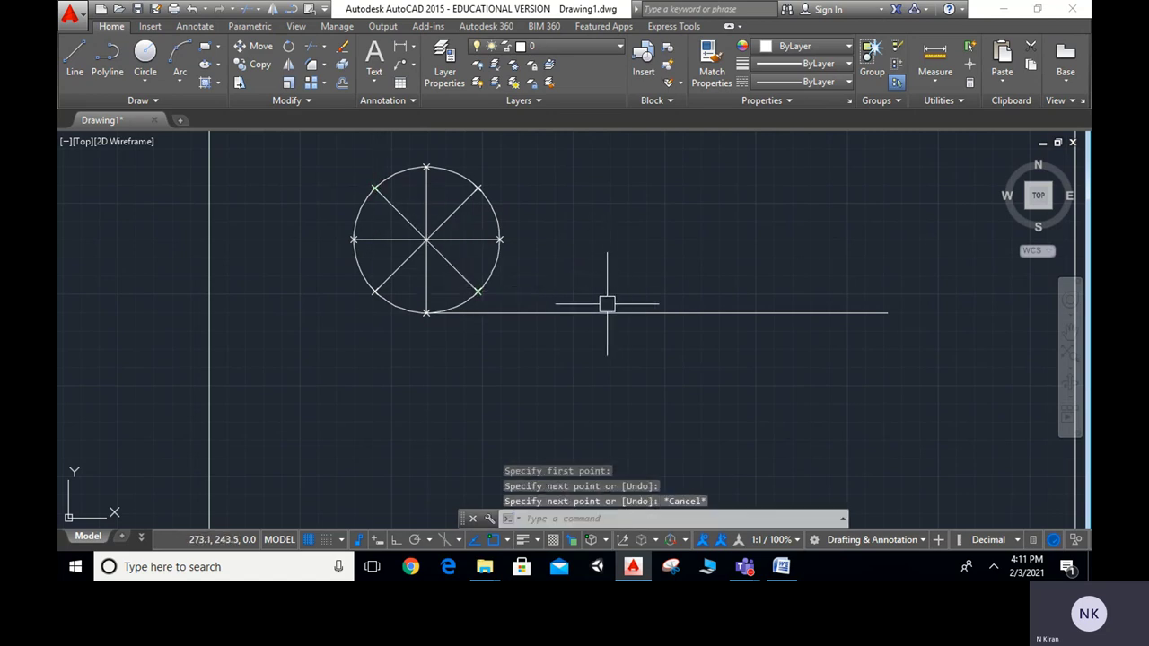
Step: Divide the horizontal base line into 8 equal segments
{"action": "scroll", "coordinate": [606, 303], "scroll_direction": "down", "scroll_amount": 2}
{"action": "middle_click_drag", "start_coordinate": [606, 302], "coordinate": [459, 317]}
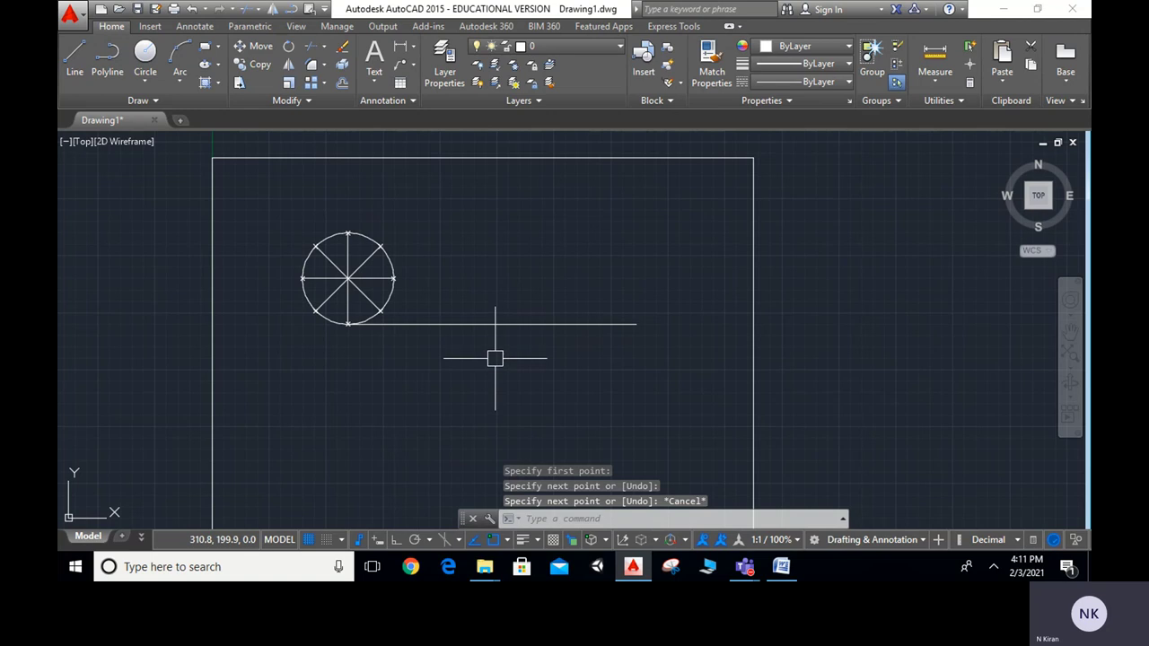
{"action": "scroll", "coordinate": [485, 356], "scroll_direction": "up", "scroll_amount": 2}
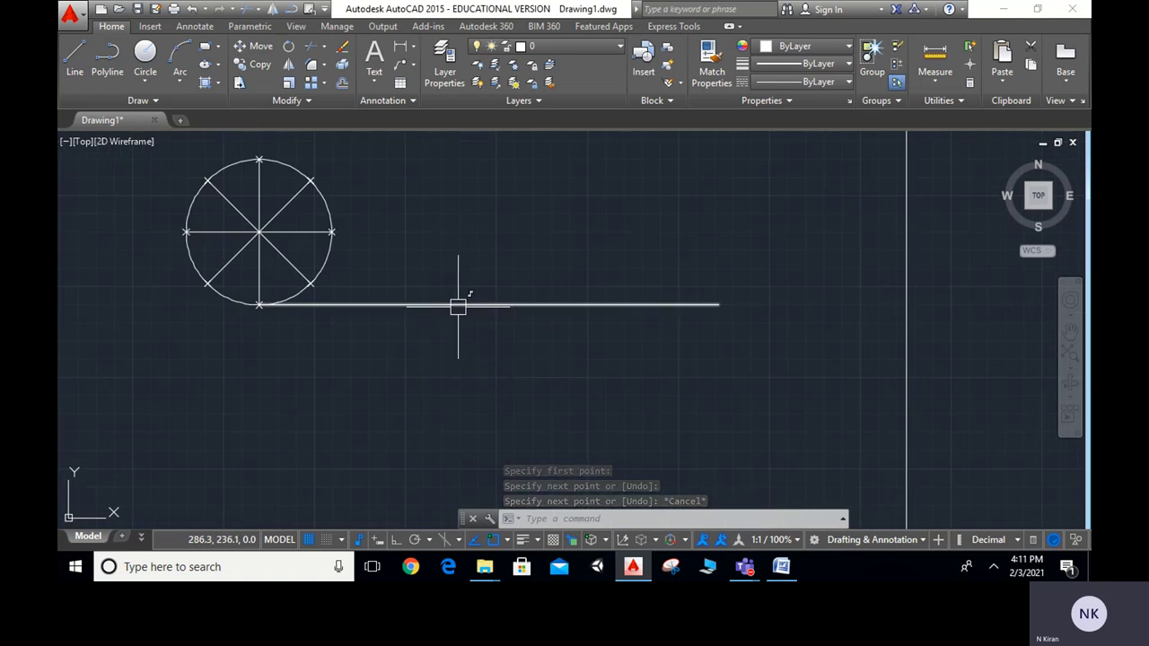
{"action": "type", "text": "div"}
{"action": "key", "text": "Return"}
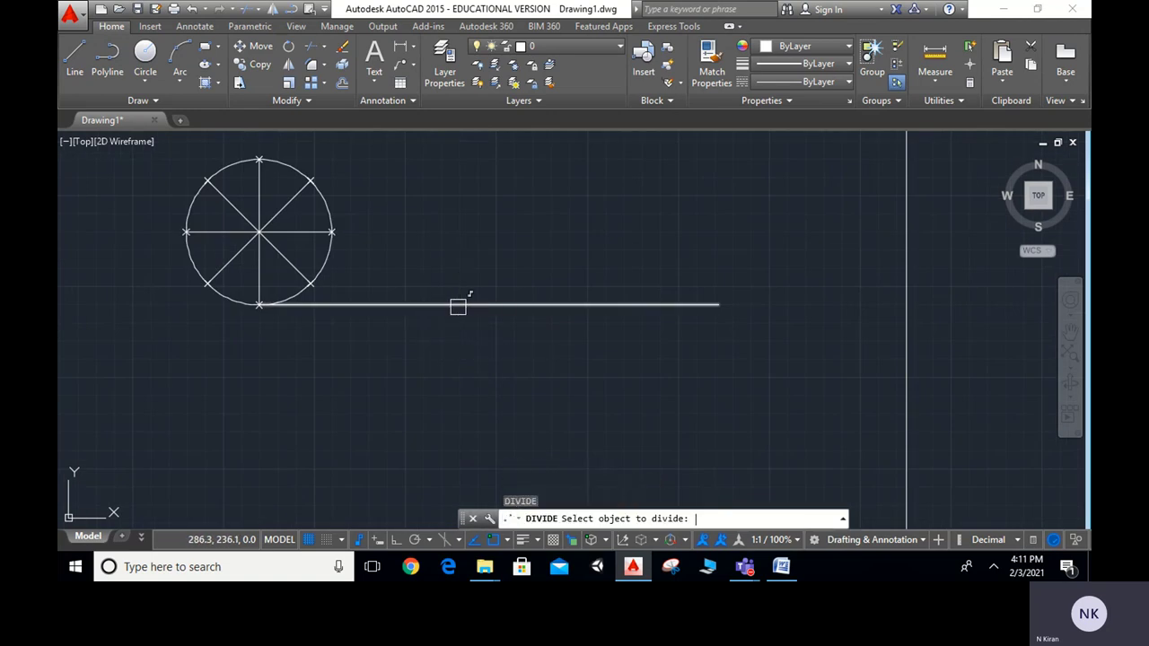
{"action": "left_click", "coordinate": [604, 306]}
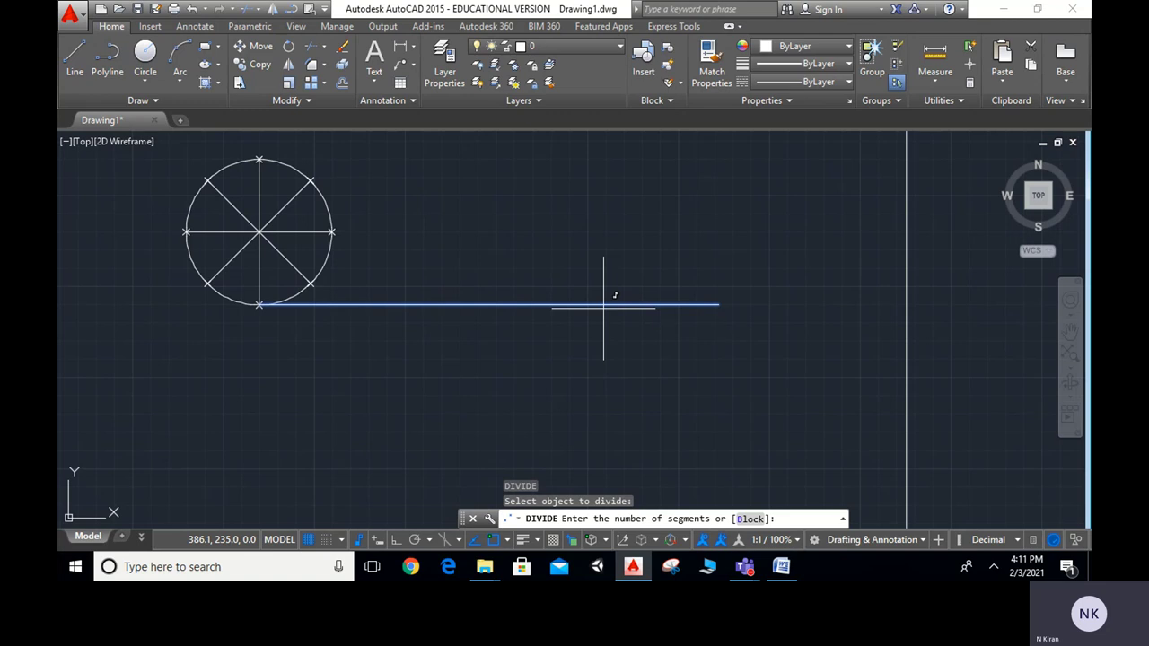
{"action": "left_click", "coordinate": [607, 305]}
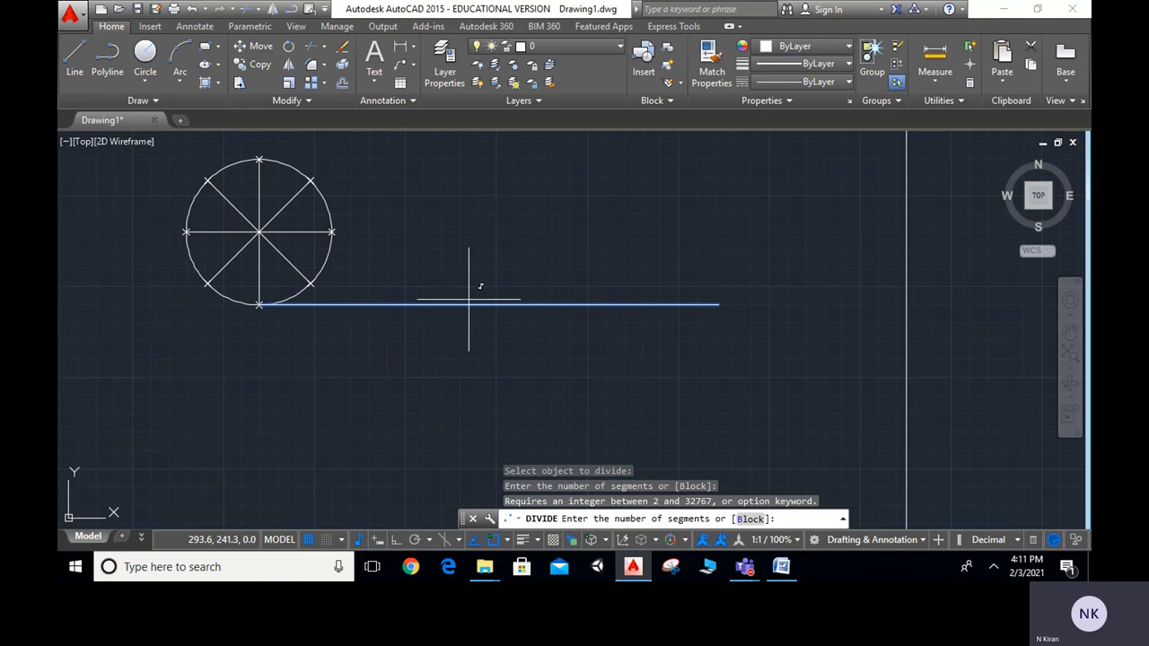
{"action": "type", "text": "8"}
{"action": "key", "text": "Return"}
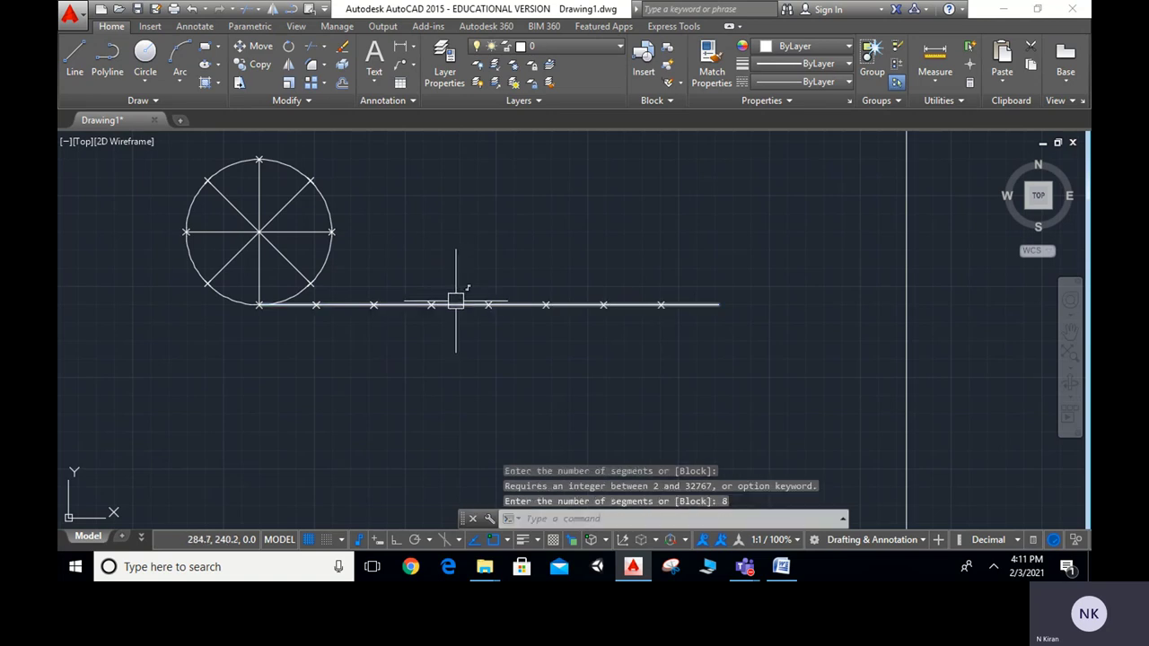
Step: Start single-line text with height 10 and rotation 0, and label the circle's lower-right division point 1
{"action": "scroll", "coordinate": [430, 393], "scroll_direction": "down", "scroll_amount": 2}
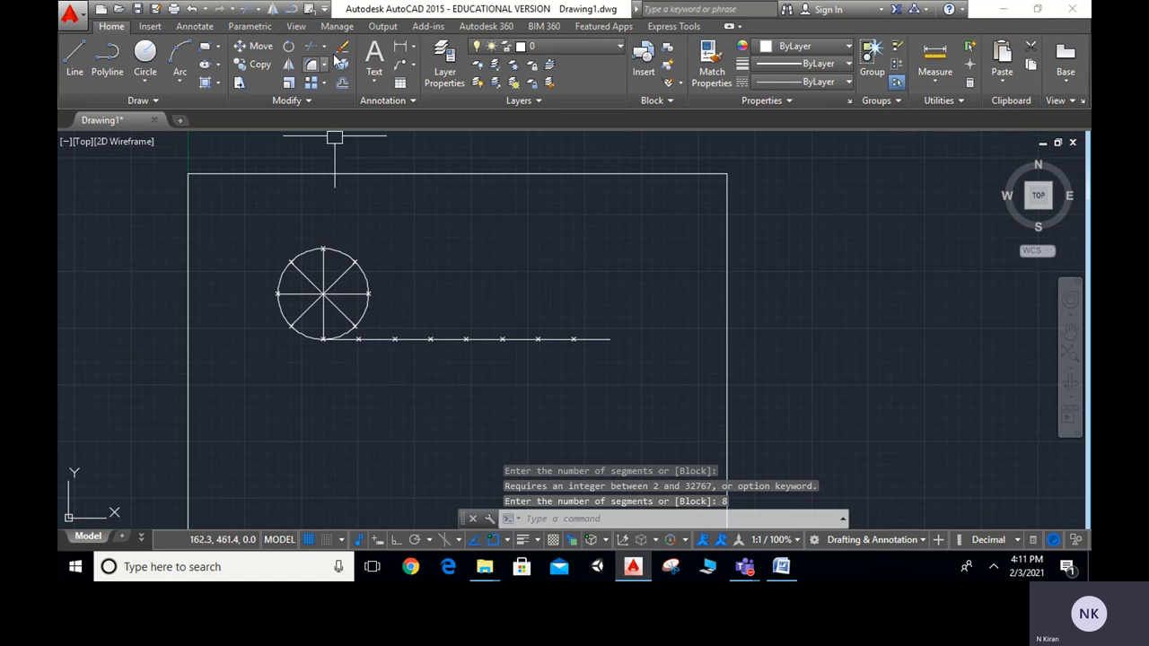
{"action": "left_click", "coordinate": [374, 77]}
{"action": "left_click", "coordinate": [409, 138]}
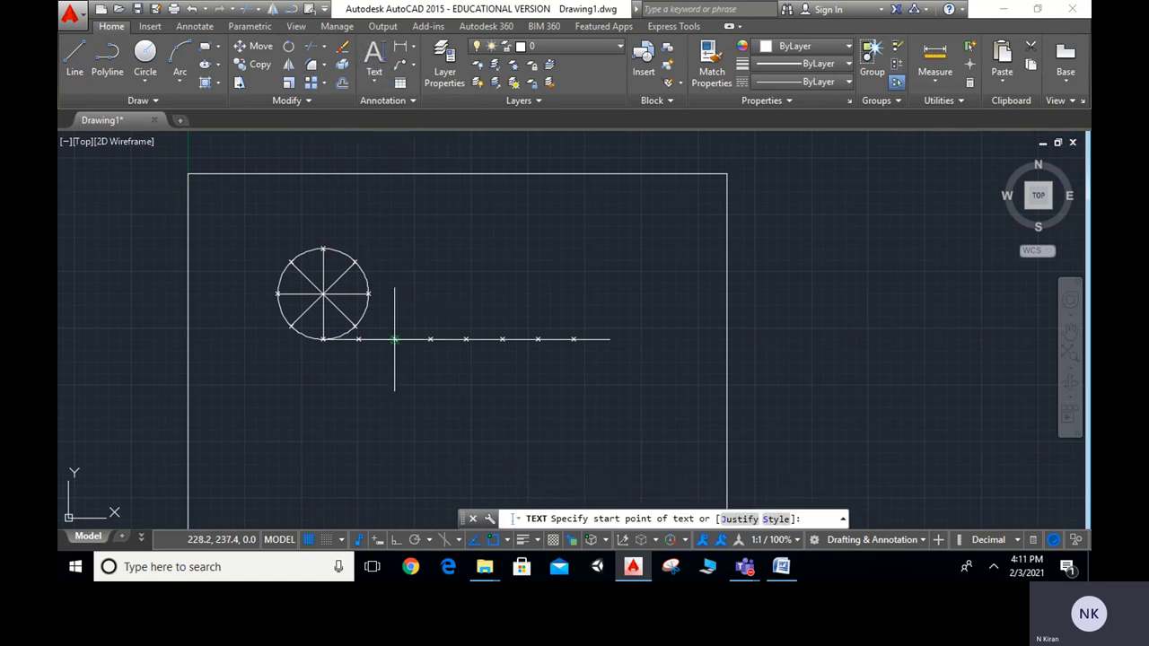
{"action": "scroll", "coordinate": [370, 362], "scroll_direction": "up", "scroll_amount": 4}
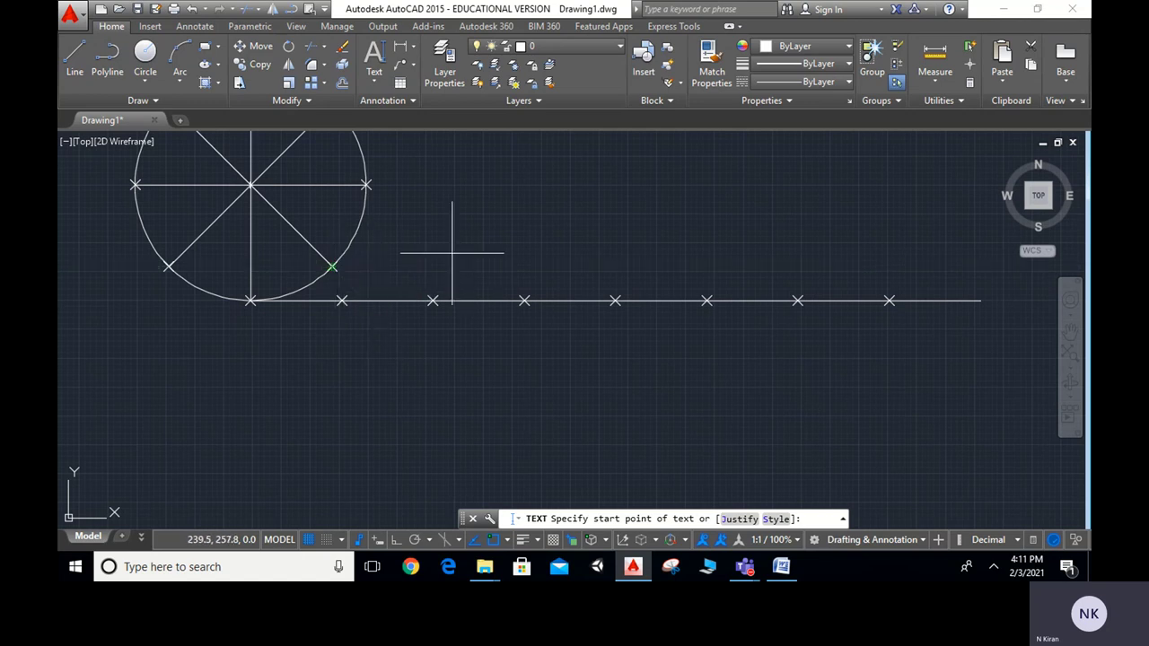
{"action": "left_click", "coordinate": [372, 259]}
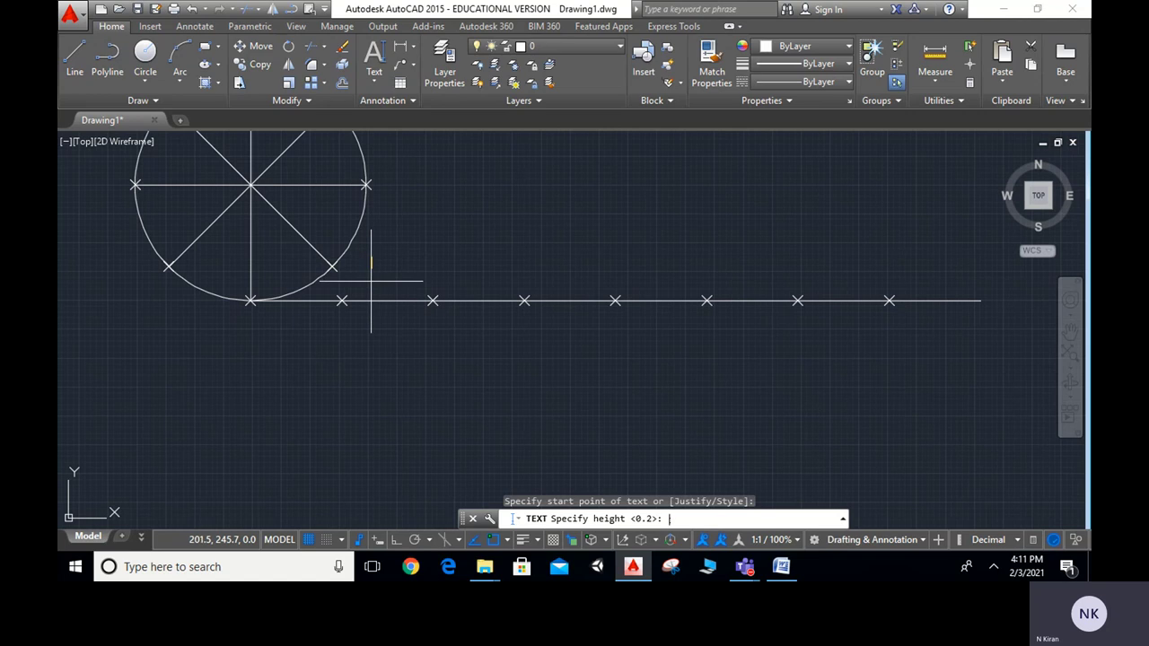
{"action": "key", "text": "Return"}
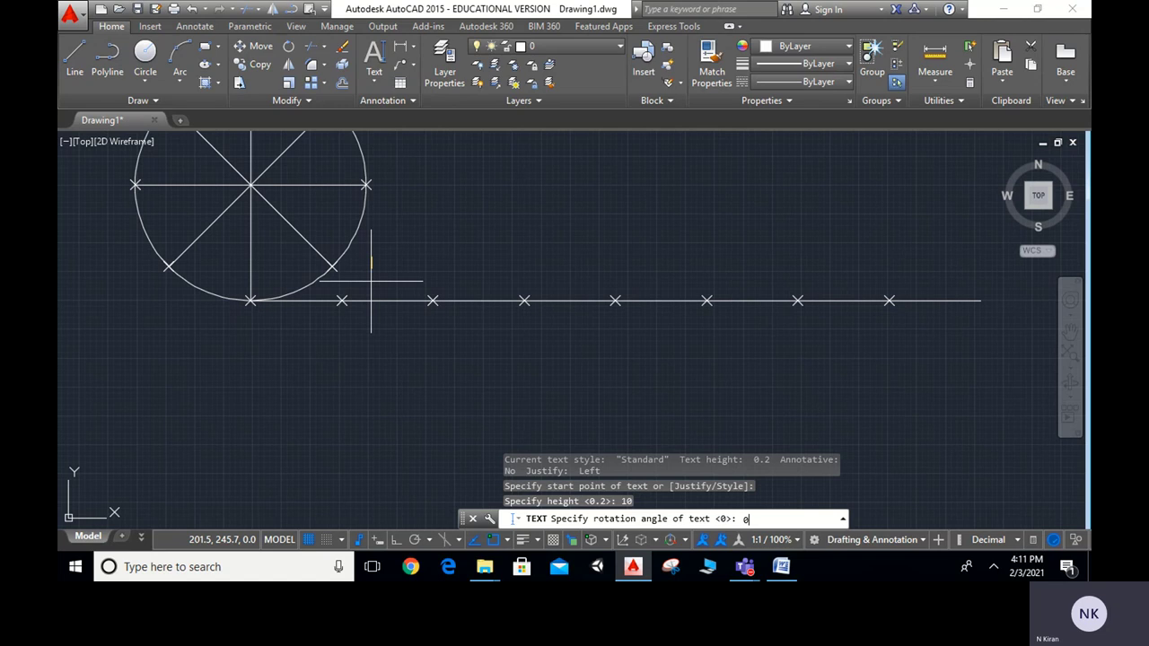
{"action": "key", "text": "Return"}
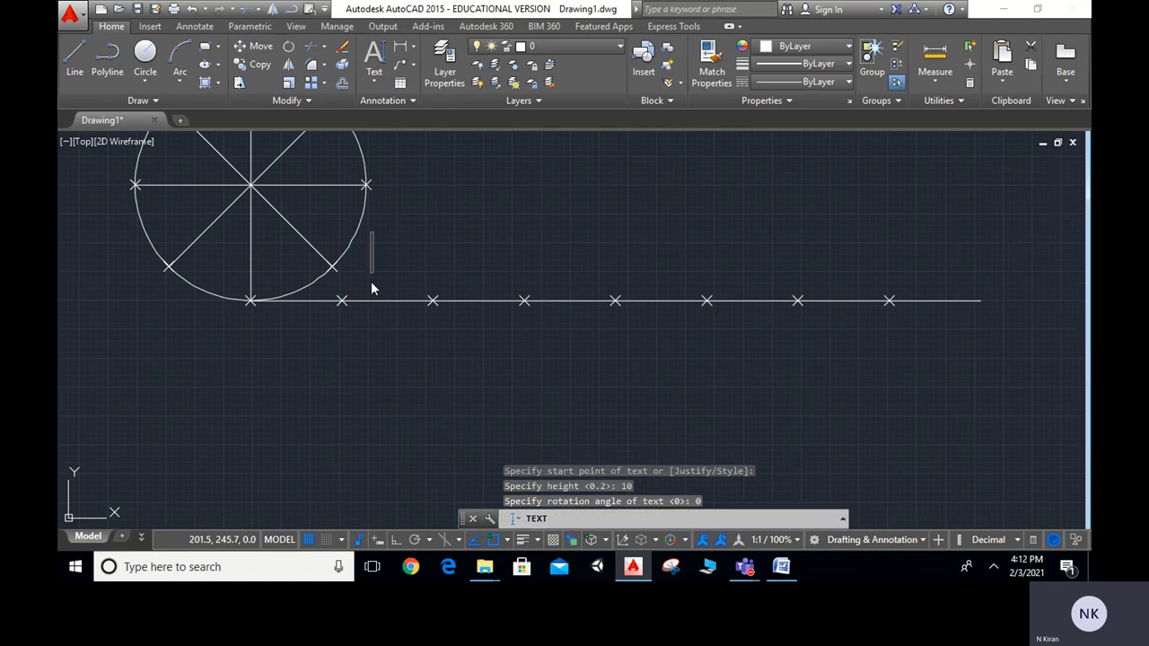
{"action": "left_click", "coordinate": [349, 282]}
{"action": "type", "text": "1"}
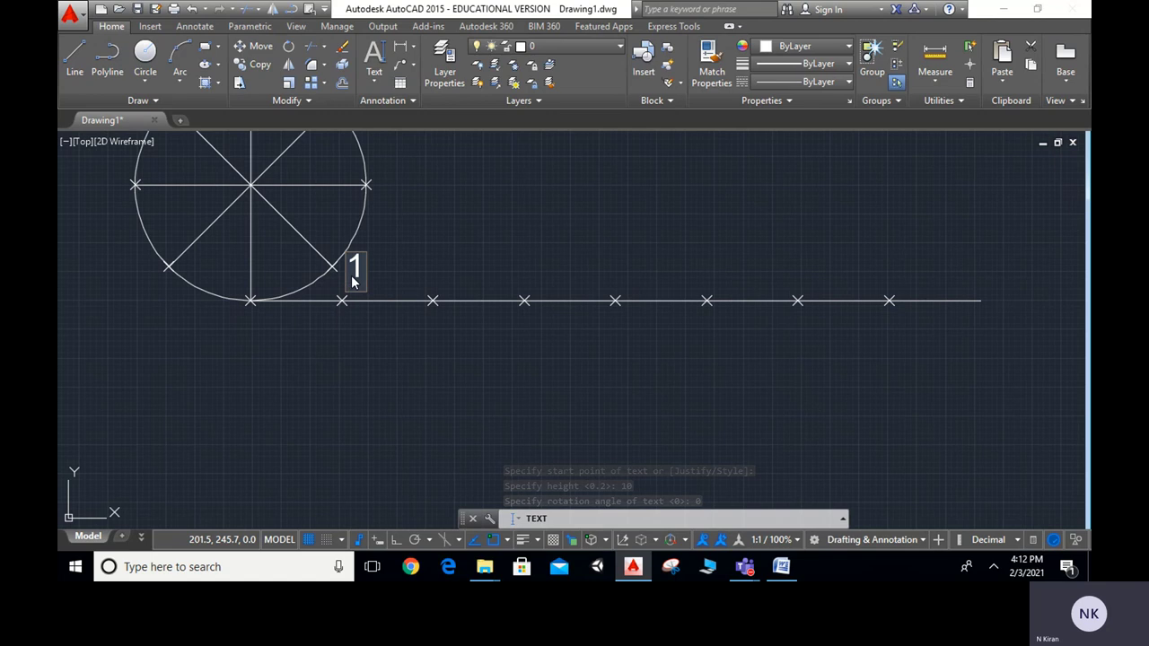
Step: Label the circle's remaining division points 2 to 8 counter-clockwise, ending at the point where the circle touches the base line
{"action": "left_click", "coordinate": [387, 189]}
{"action": "left_click", "coordinate": [384, 205]}
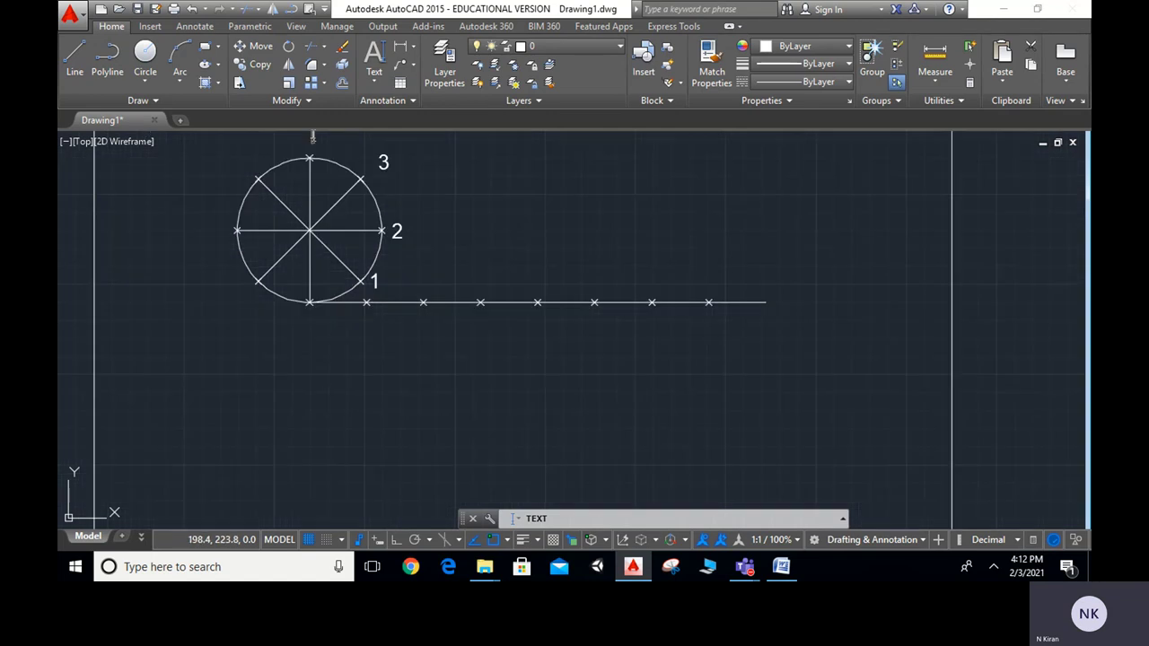
{"action": "left_click", "coordinate": [242, 153]}
{"action": "type", "text": "5"}
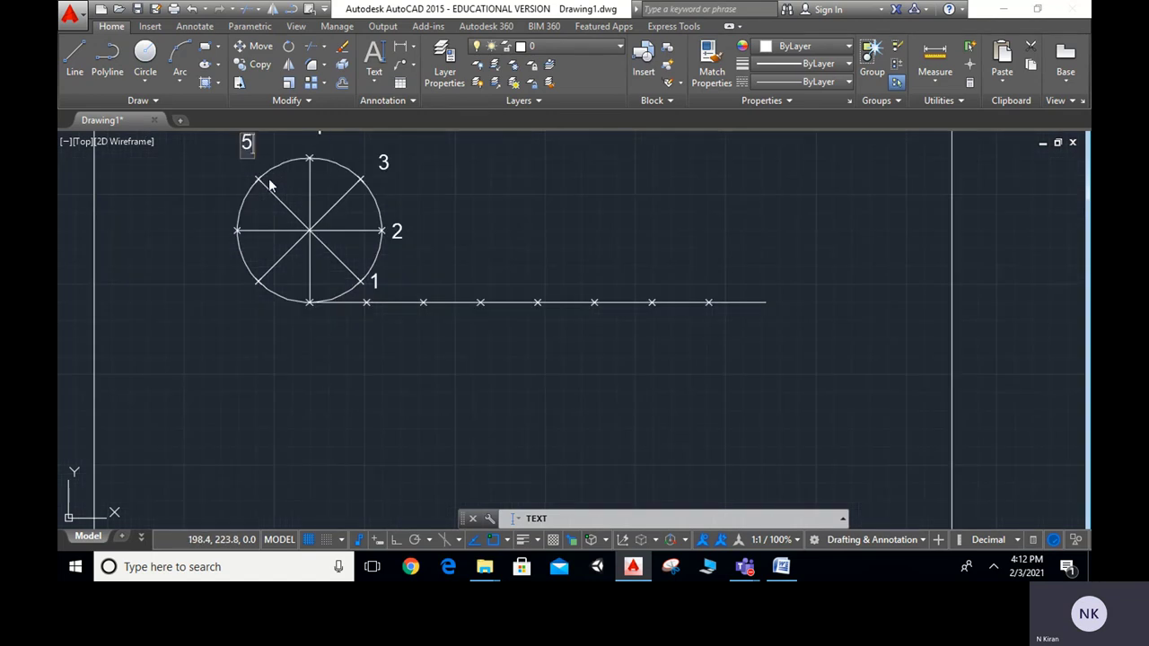
{"action": "left_click", "coordinate": [211, 204]}
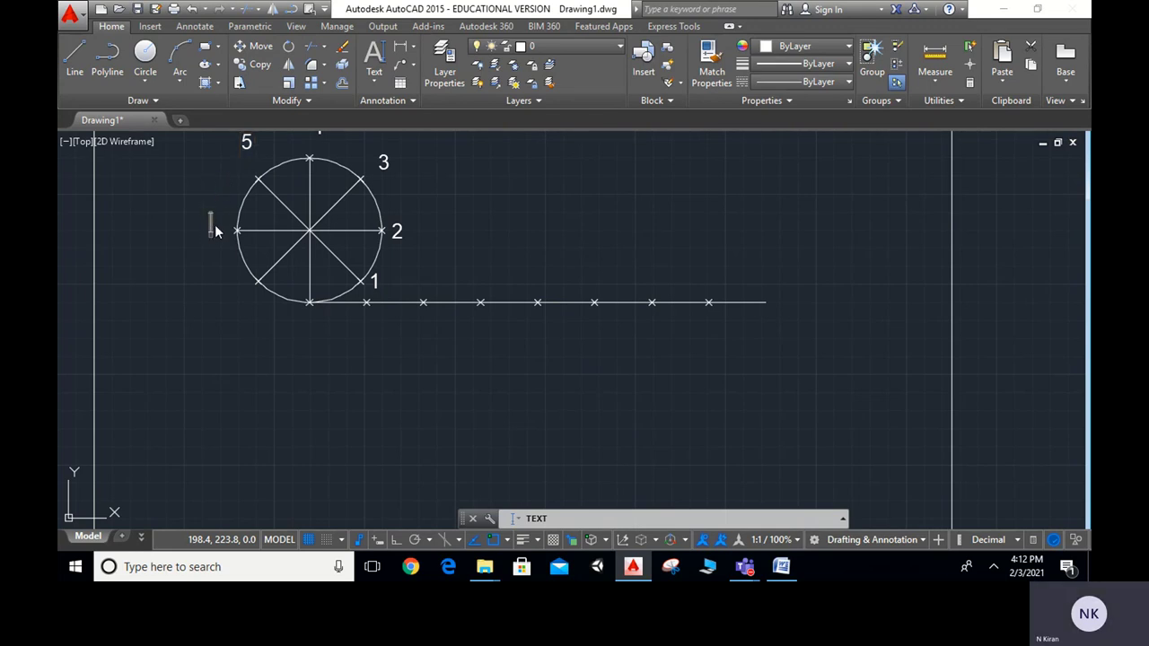
{"action": "type", "text": "6"}
{"action": "left_click", "coordinate": [226, 291]}
{"action": "type", "text": "7"}
{"action": "left_click", "coordinate": [297, 331]}
{"action": "type", "text": "8"}
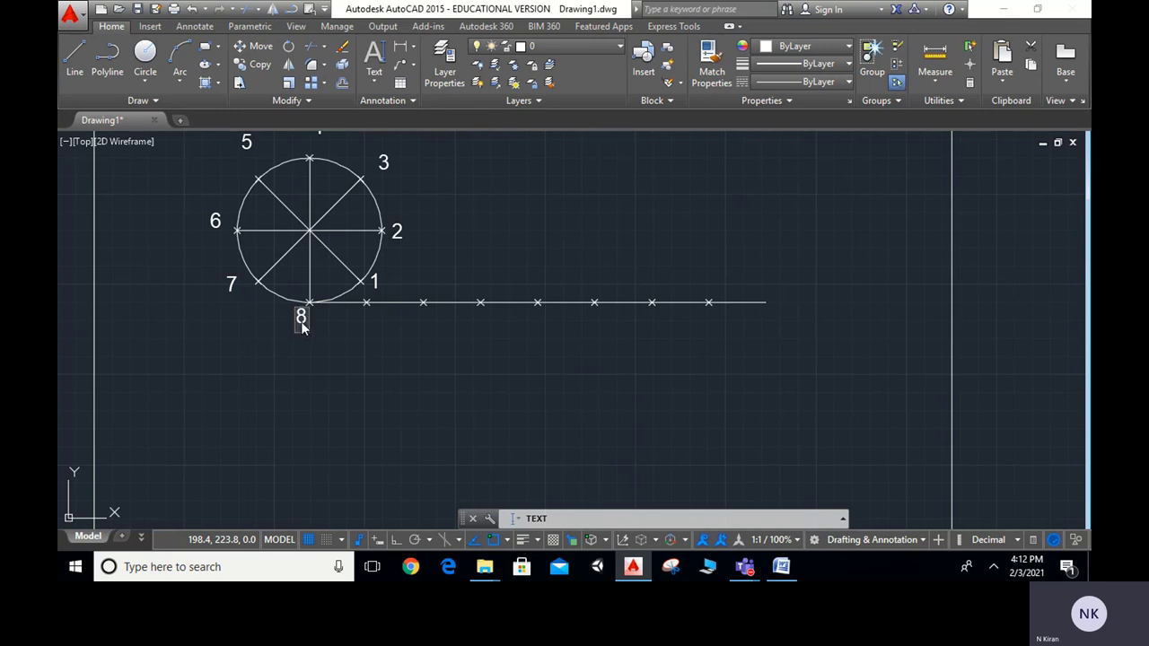
Step: Label the first four division points below the base line 1', 2', 3' and 4', starting nearest the circle
{"action": "left_click", "coordinate": [364, 326]}
{"action": "type", "text": "1"}
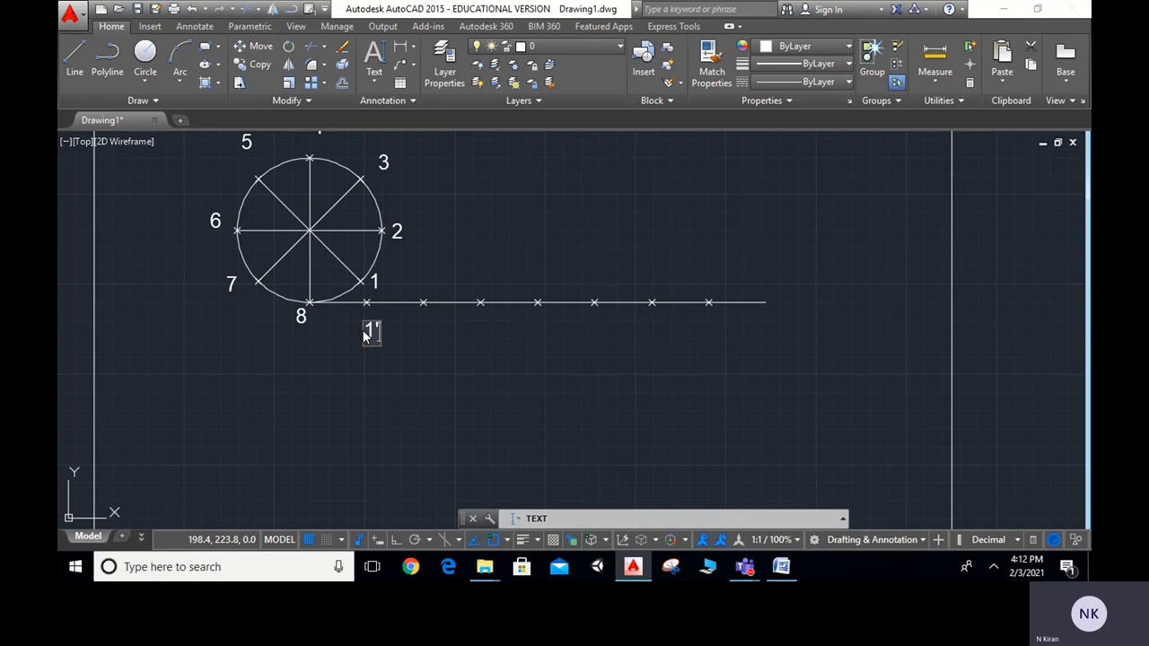
{"action": "left_click", "coordinate": [430, 332]}
{"action": "type", "text": "2"}
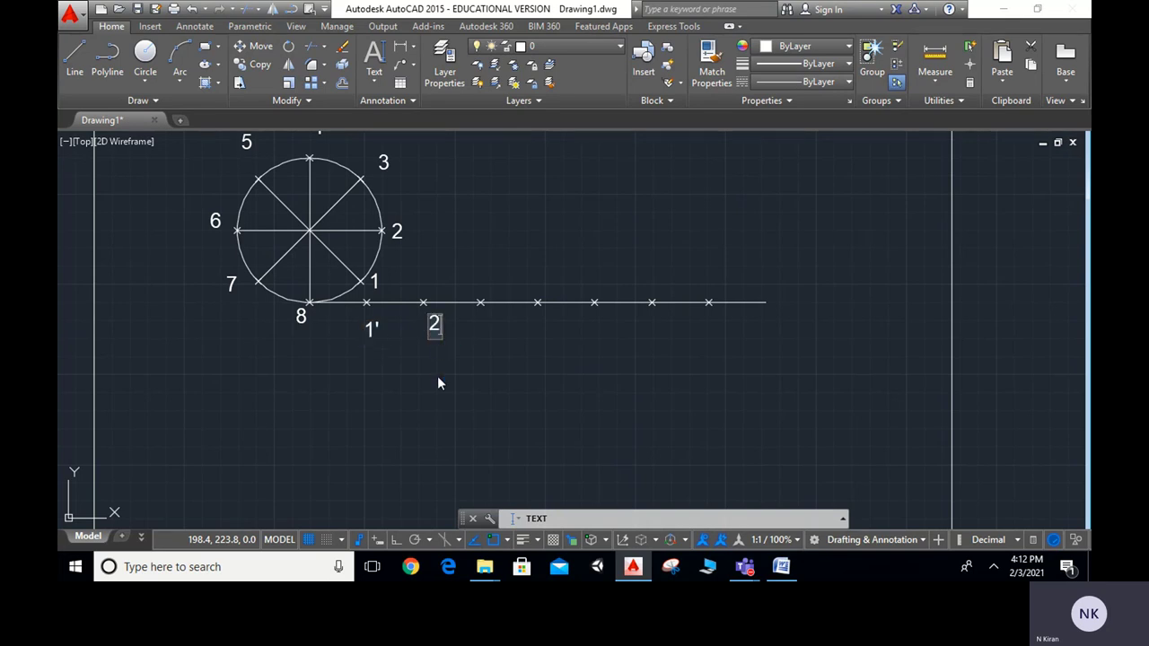
{"action": "type", "text": "'"}
{"action": "left_click", "coordinate": [475, 341]}
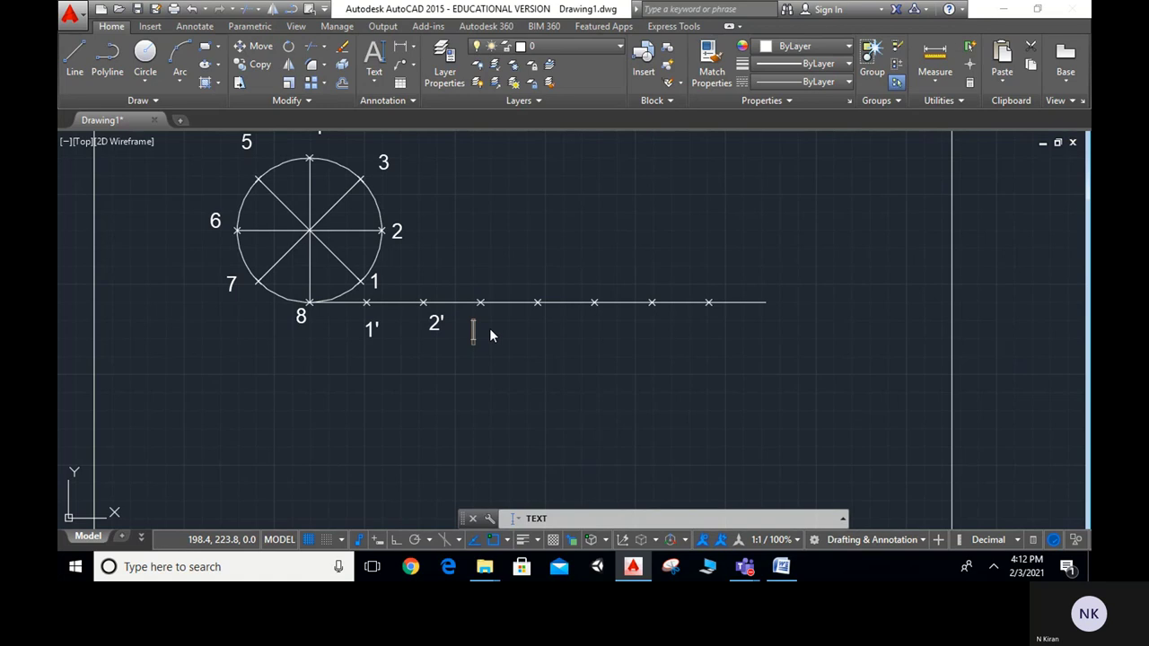
{"action": "type", "text": "3"}
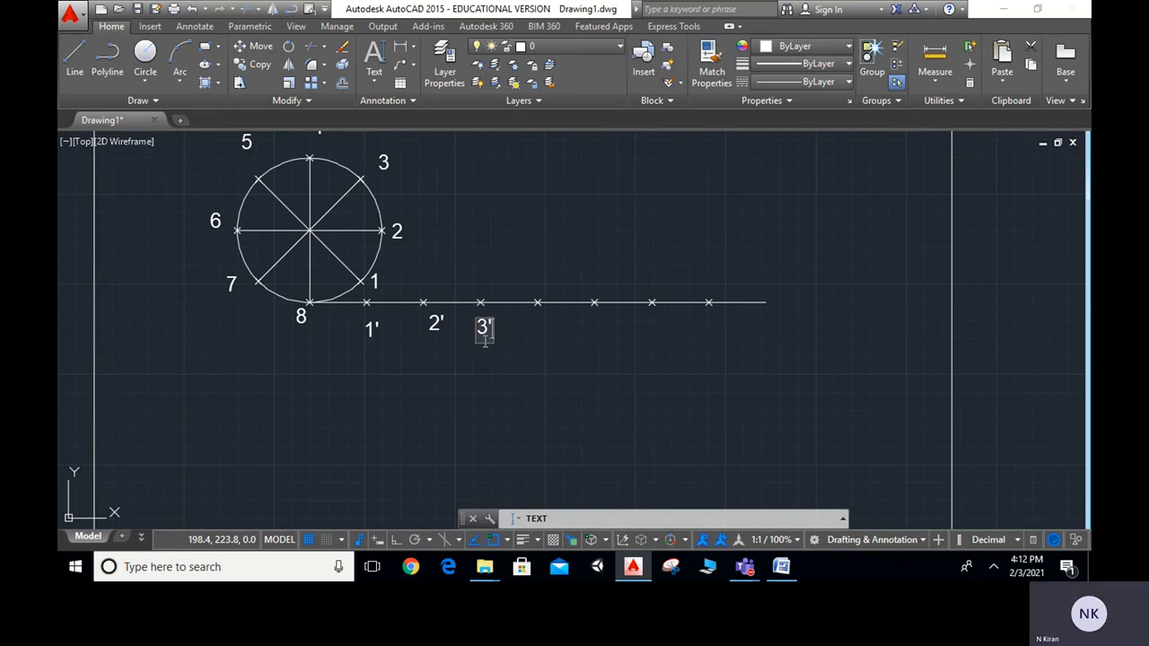
{"action": "left_click", "coordinate": [543, 340]}
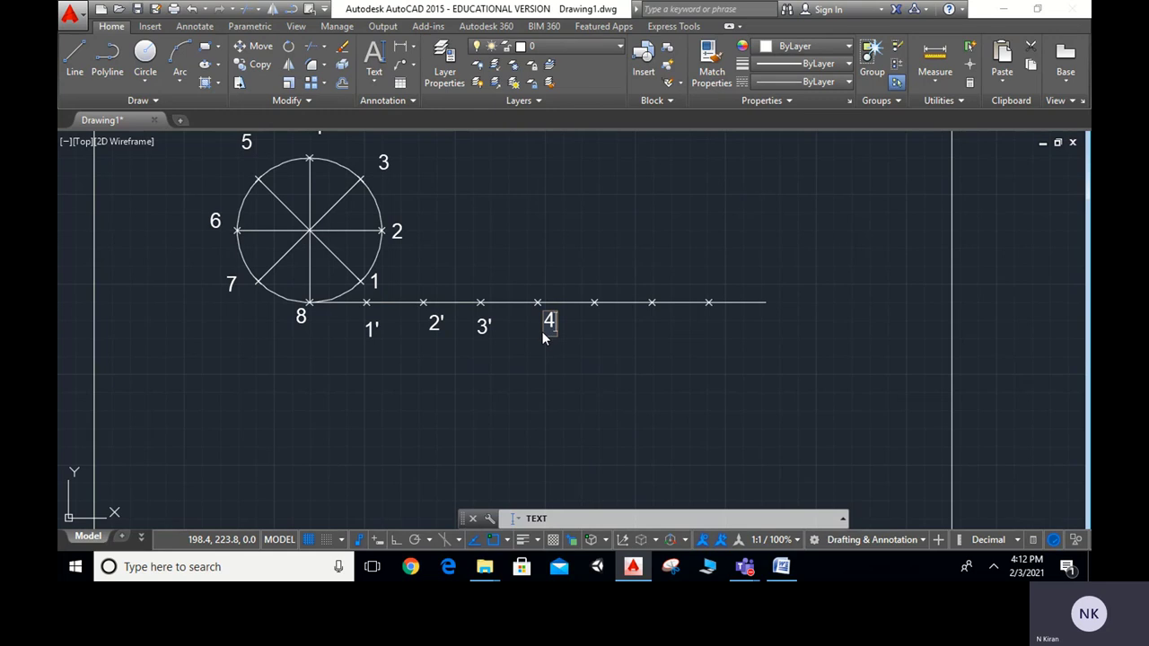
{"action": "type", "text": "4'"}
Step: Label the remaining base line division points 5', 6' and 7' and the line's far end 8'
{"action": "left_click", "coordinate": [600, 332]}
{"action": "type", "text": "5"}
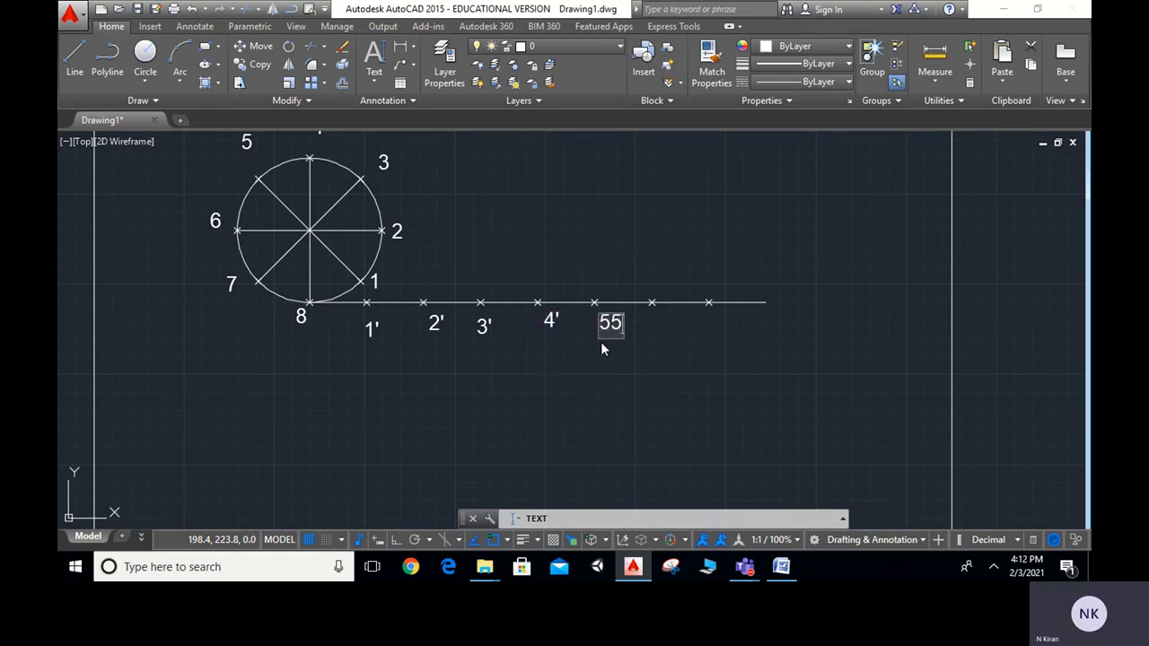
{"action": "type", "text": "'"}
{"action": "left_click", "coordinate": [650, 332]}
{"action": "type", "text": "6"}
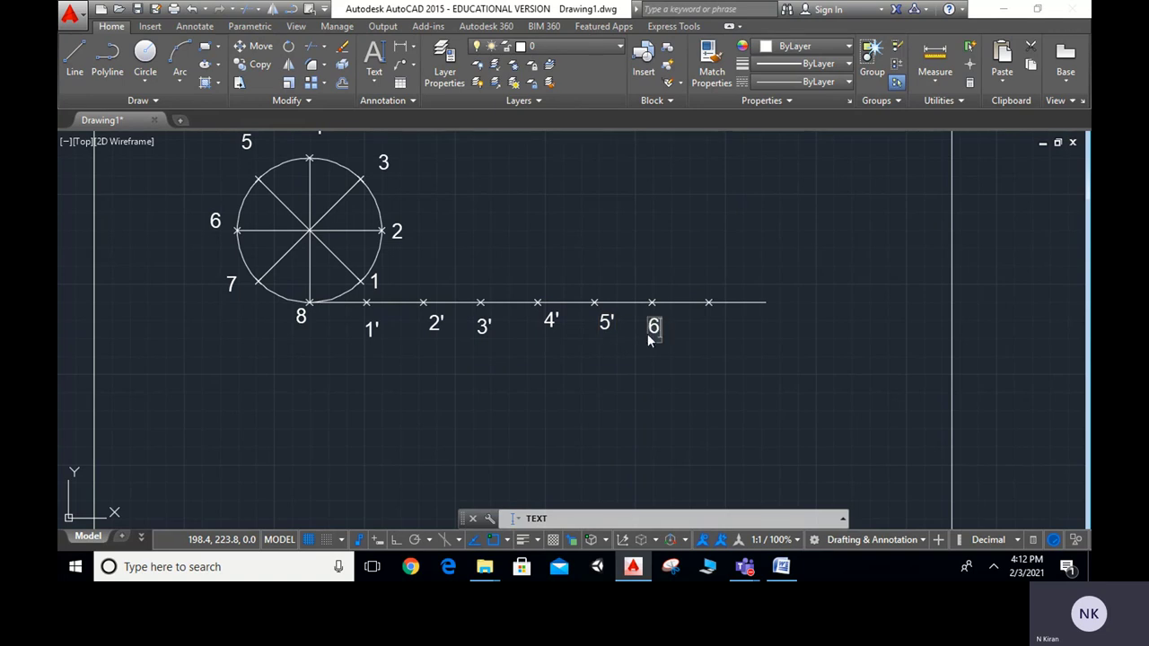
{"action": "type", "text": "'"}
{"action": "left_click", "coordinate": [705, 332]}
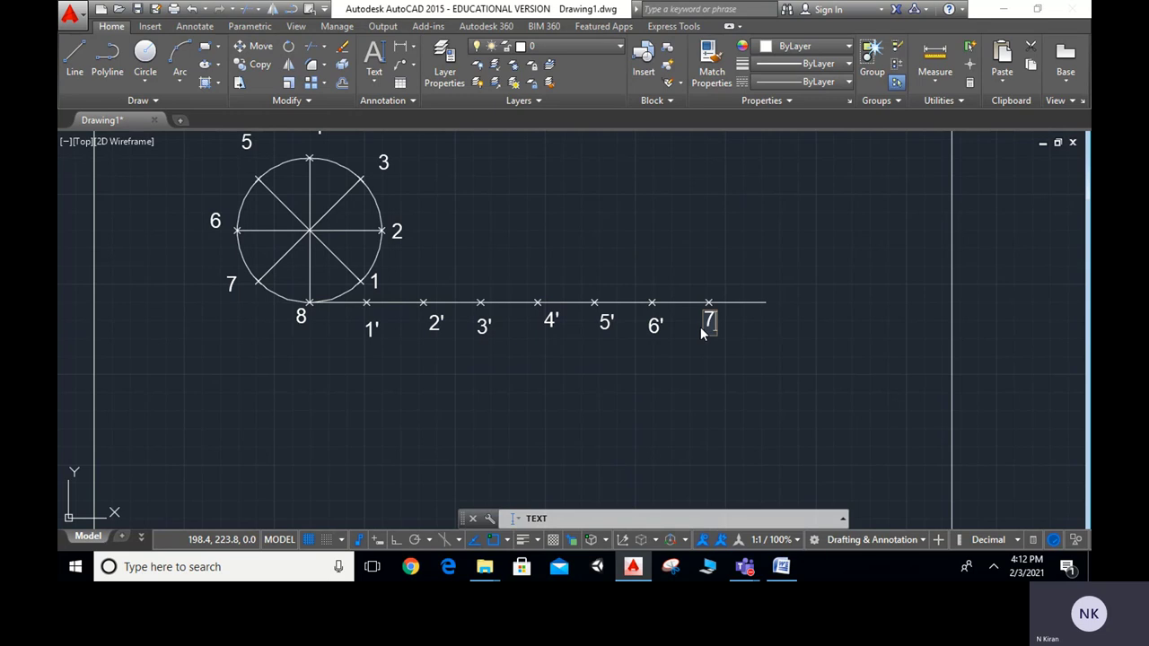
{"action": "left_click", "coordinate": [763, 335]}
{"action": "type", "text": "8"}
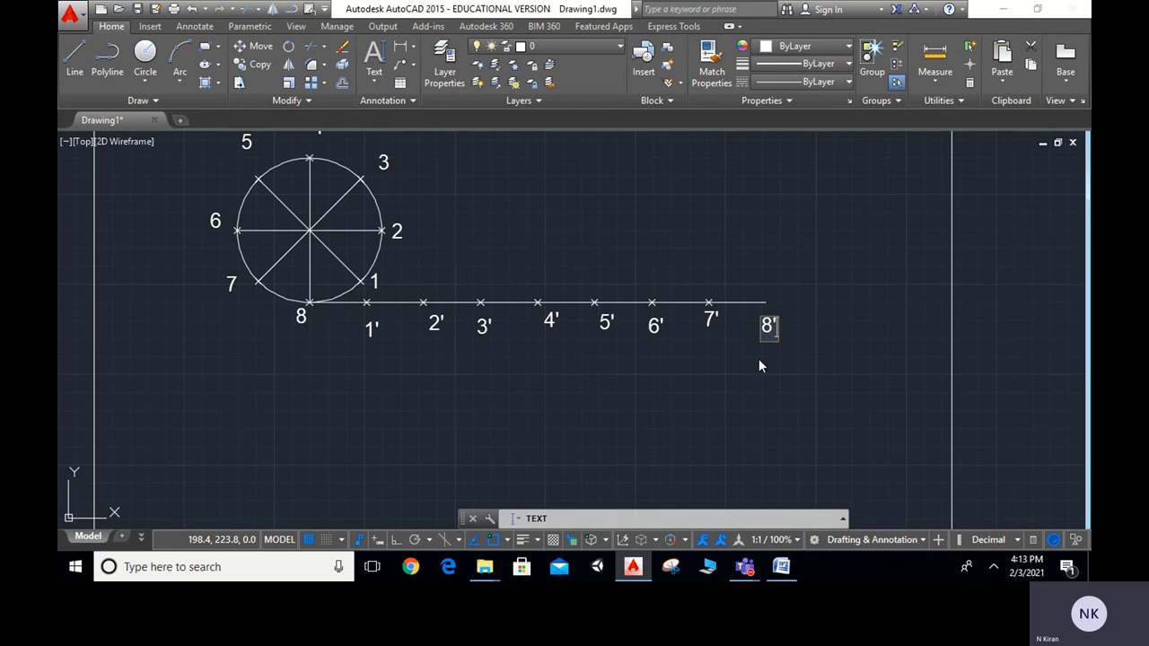
{"action": "middle_click_drag", "start_coordinate": [760, 366], "coordinate": [743, 406]}
{"action": "type", "text": "'"}
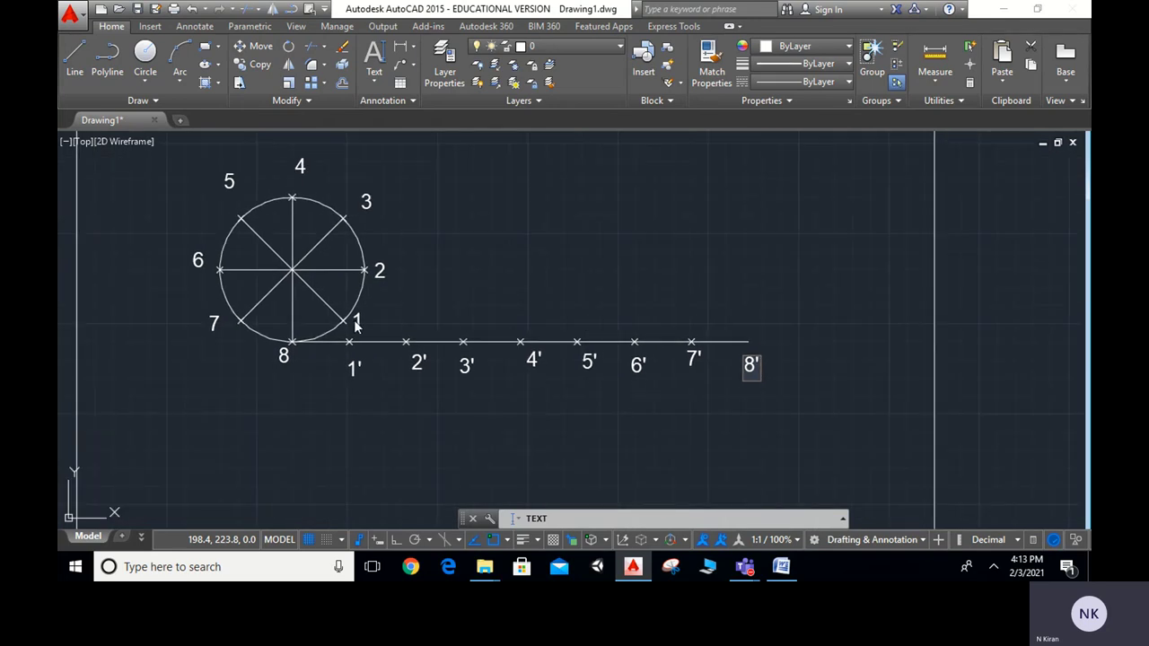
{"action": "type", "text": "o"}
{"action": "key", "text": "Return"}
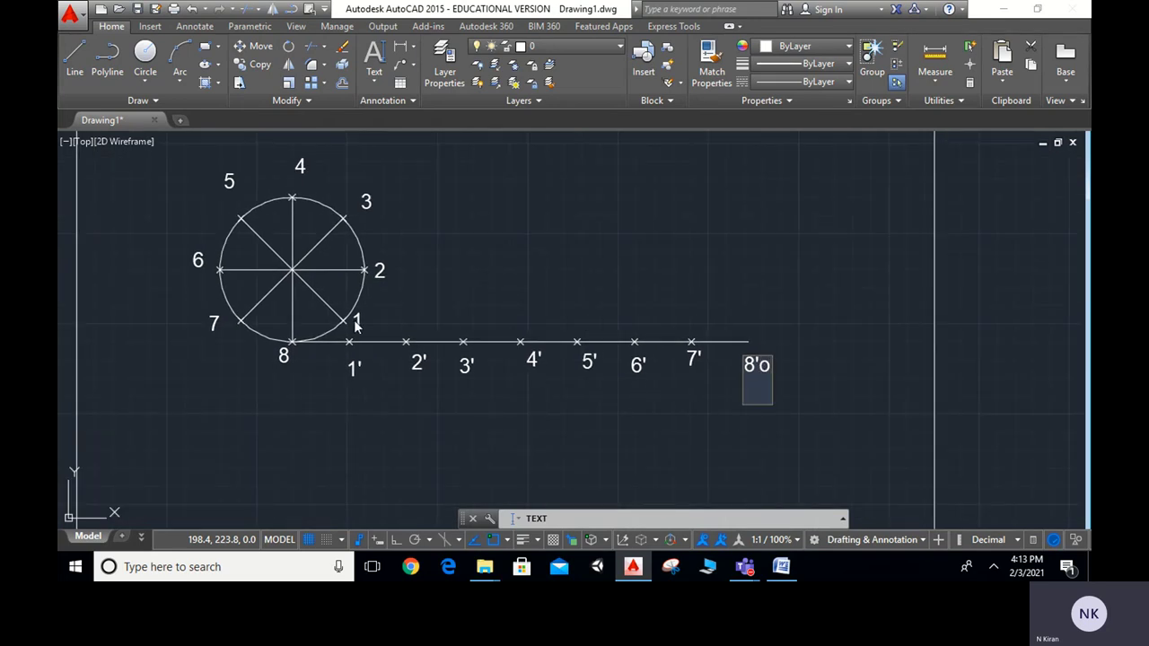
{"action": "key", "text": "BackSpace"}
{"action": "key", "text": "BackSpace"}
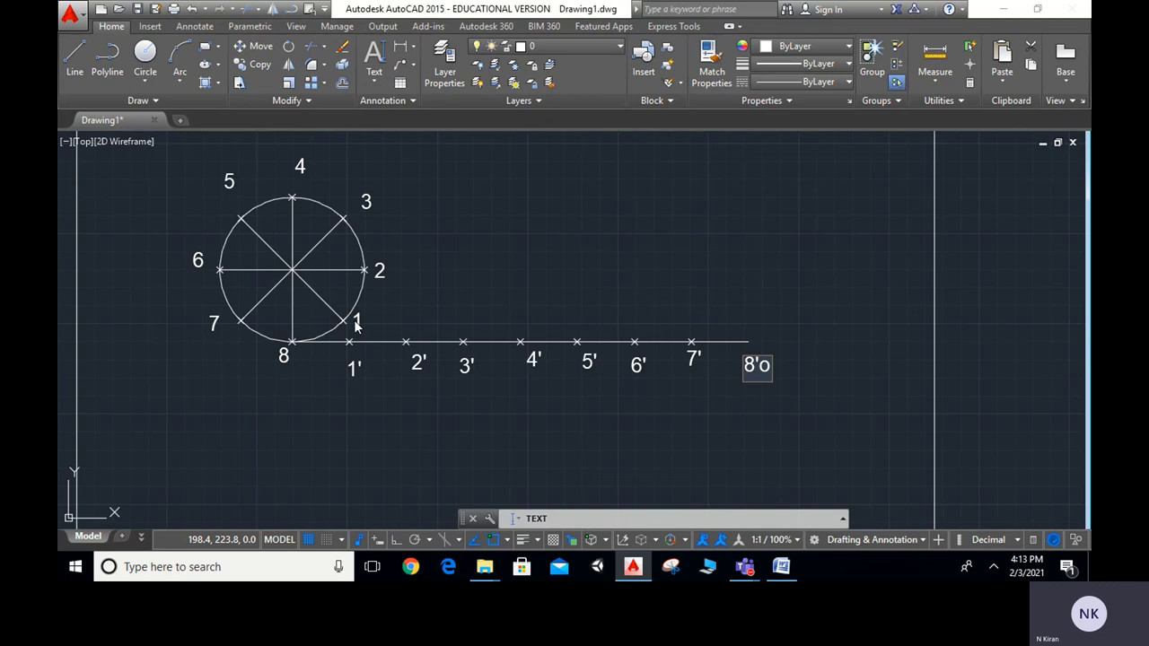
Step: Finish the text labels and offset the base line with the Through option so the copy passes through circle point 1
{"action": "left_click", "coordinate": [734, 415]}
{"action": "key", "text": "Return"}
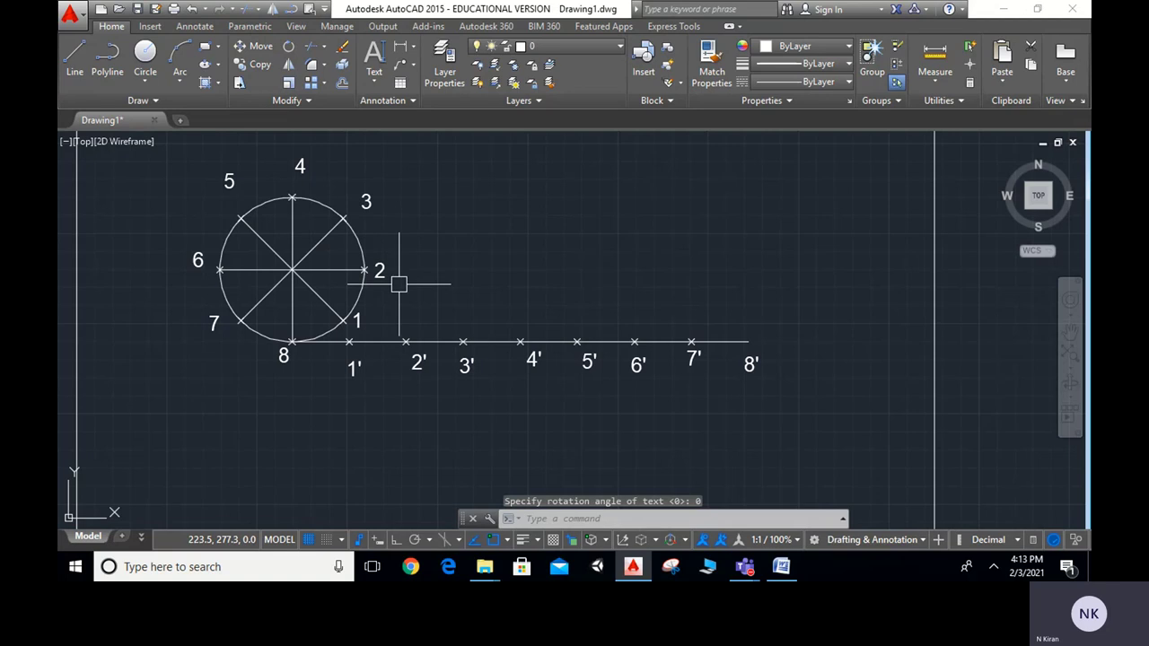
{"action": "type", "text": "o"}
{"action": "key", "text": "Return"}
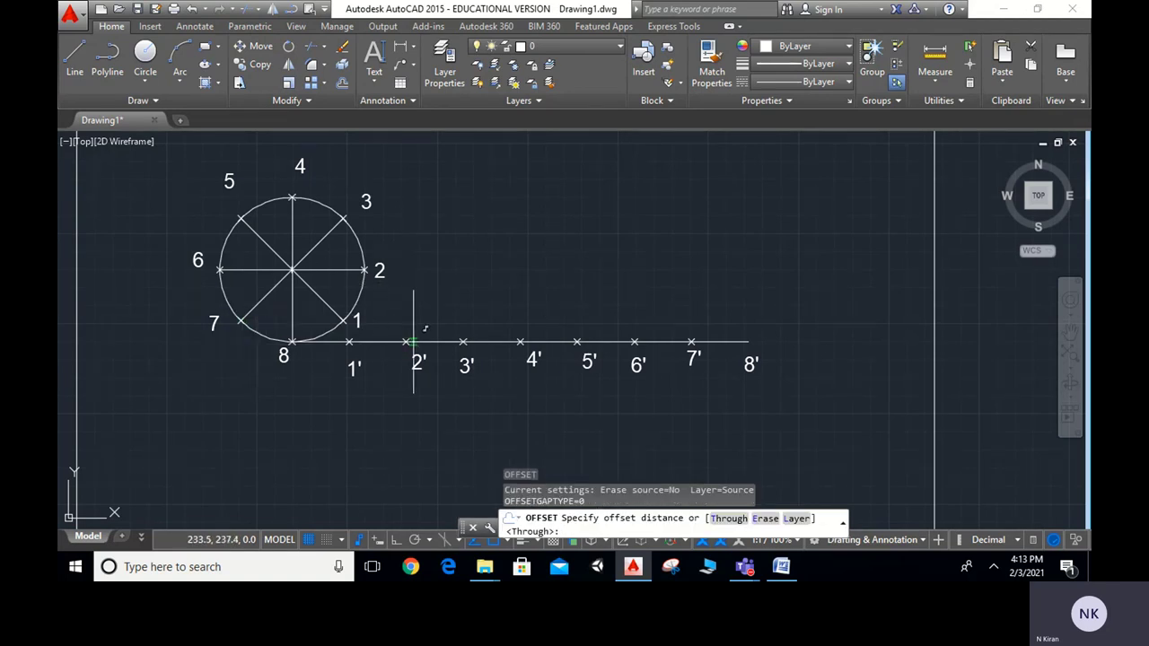
{"action": "left_click", "coordinate": [728, 524]}
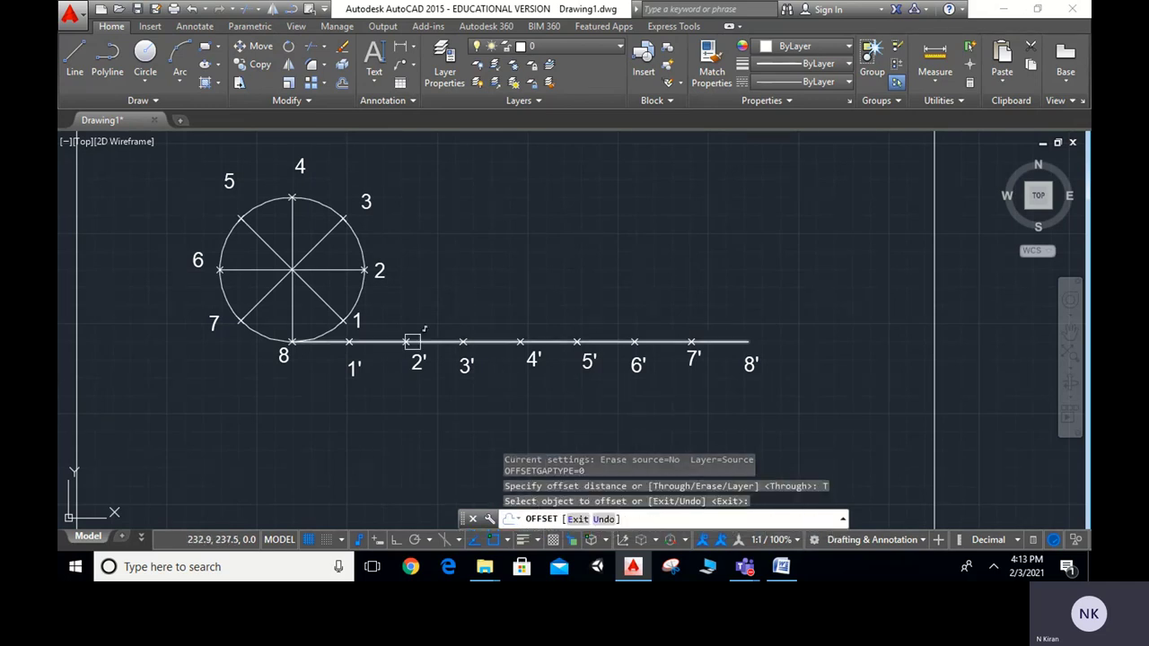
{"action": "left_click", "coordinate": [409, 343]}
{"action": "left_click", "coordinate": [430, 342]}
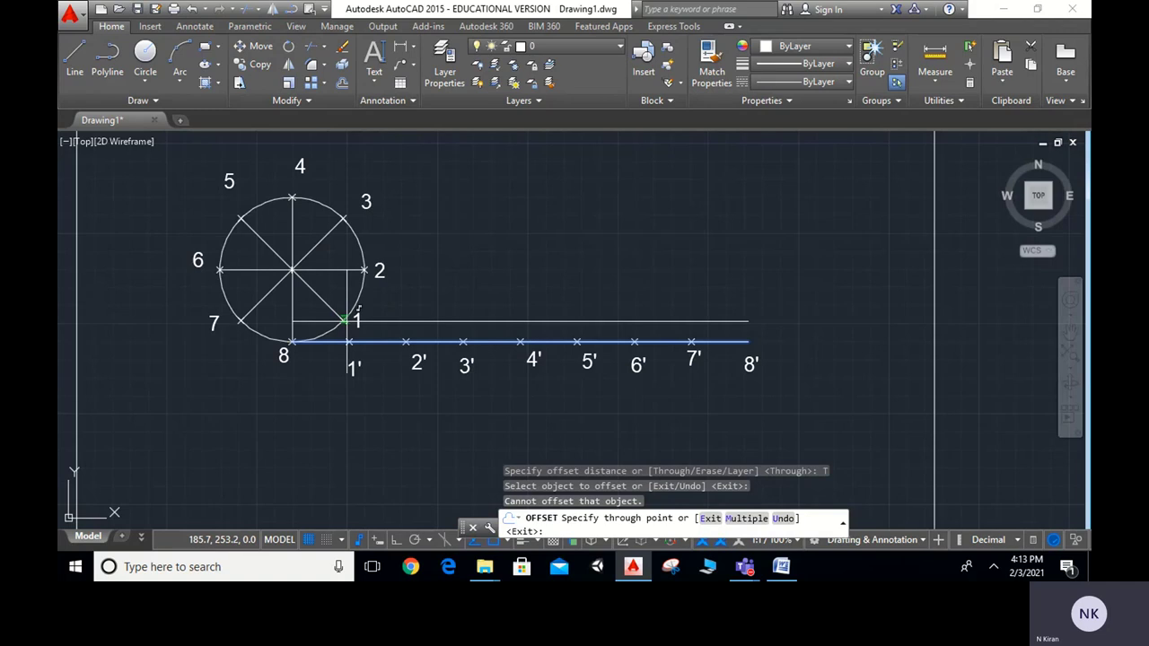
{"action": "left_click", "coordinate": [343, 321]}
Step: Offset further copies of the horizontal line through circle points 2, 3 and 4, each from the previous copy
{"action": "left_click", "coordinate": [361, 269]}
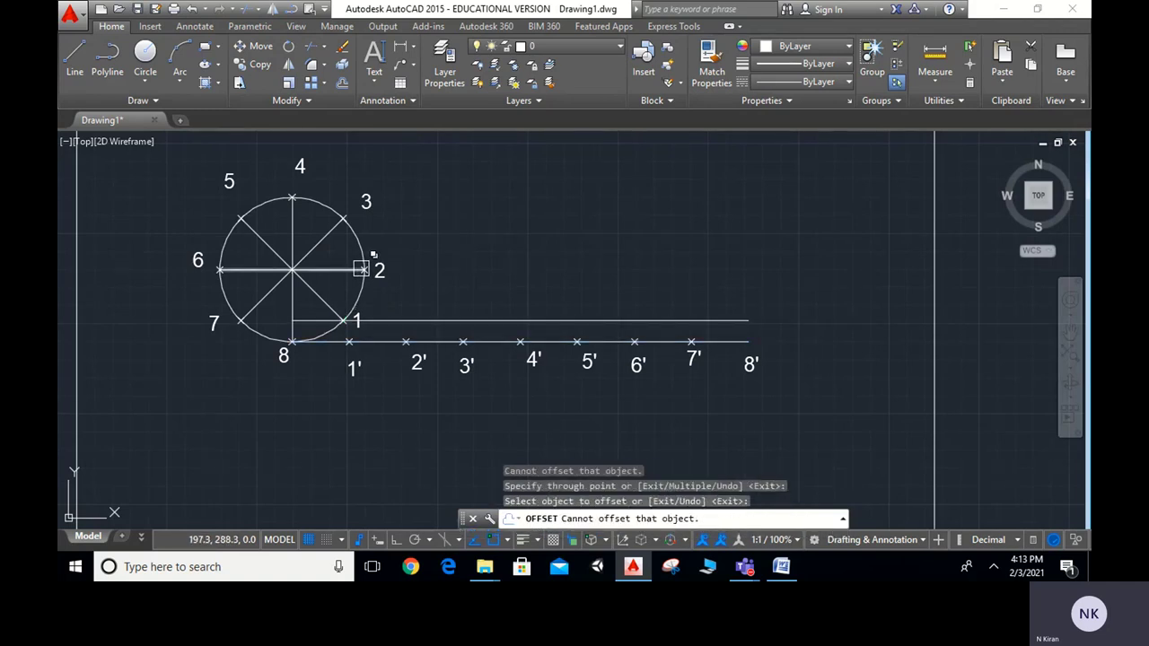
{"action": "left_click", "coordinate": [392, 320]}
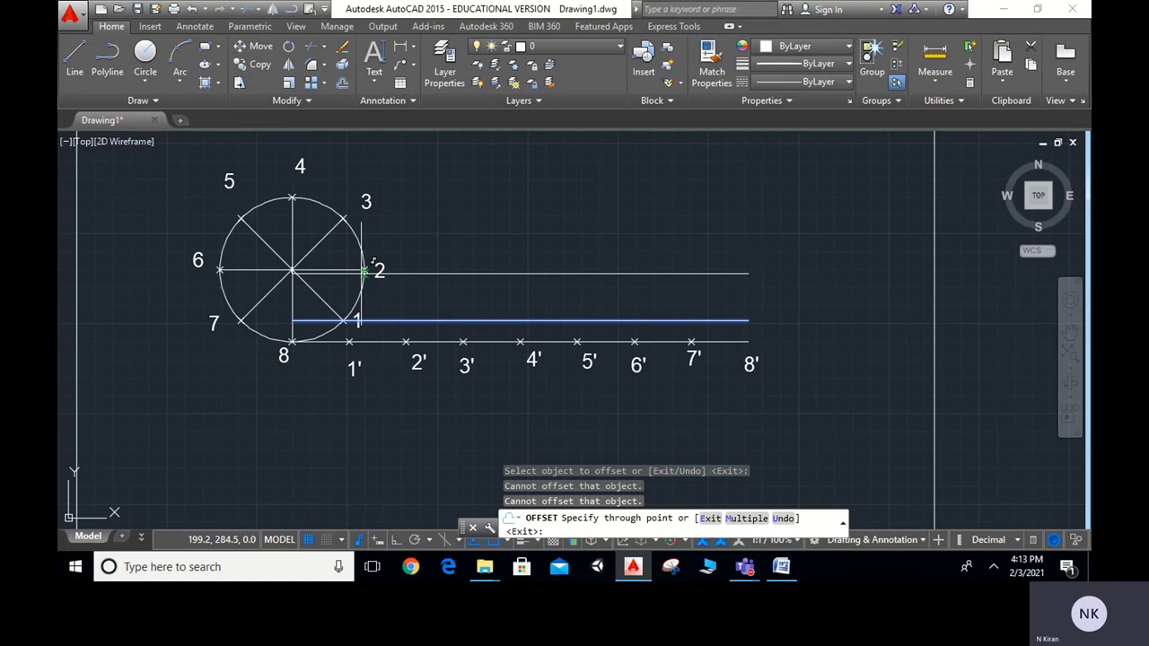
{"action": "left_click", "coordinate": [362, 269]}
{"action": "left_click", "coordinate": [399, 269]}
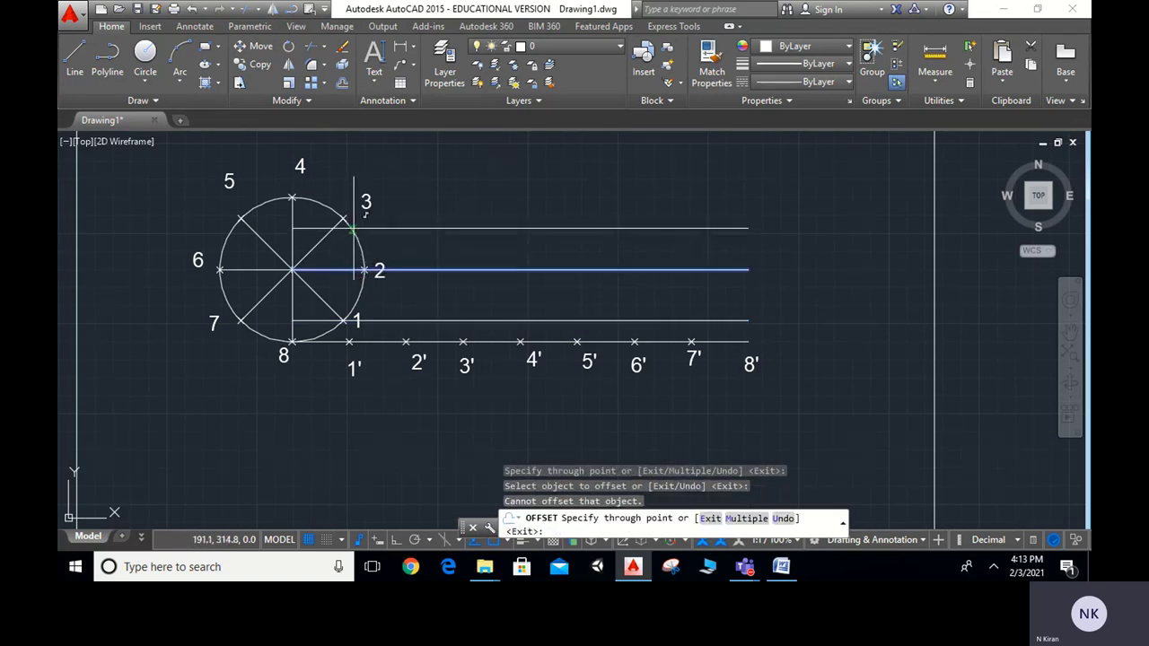
{"action": "left_click", "coordinate": [343, 218]}
{"action": "left_click", "coordinate": [410, 219]}
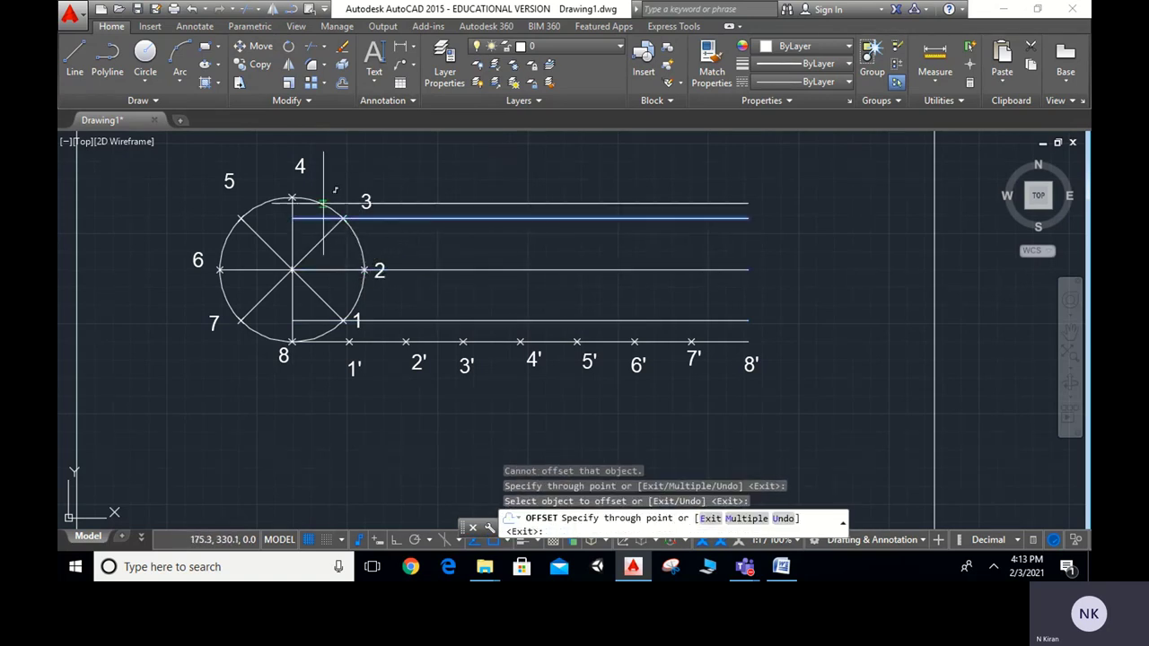
{"action": "left_click", "coordinate": [292, 195]}
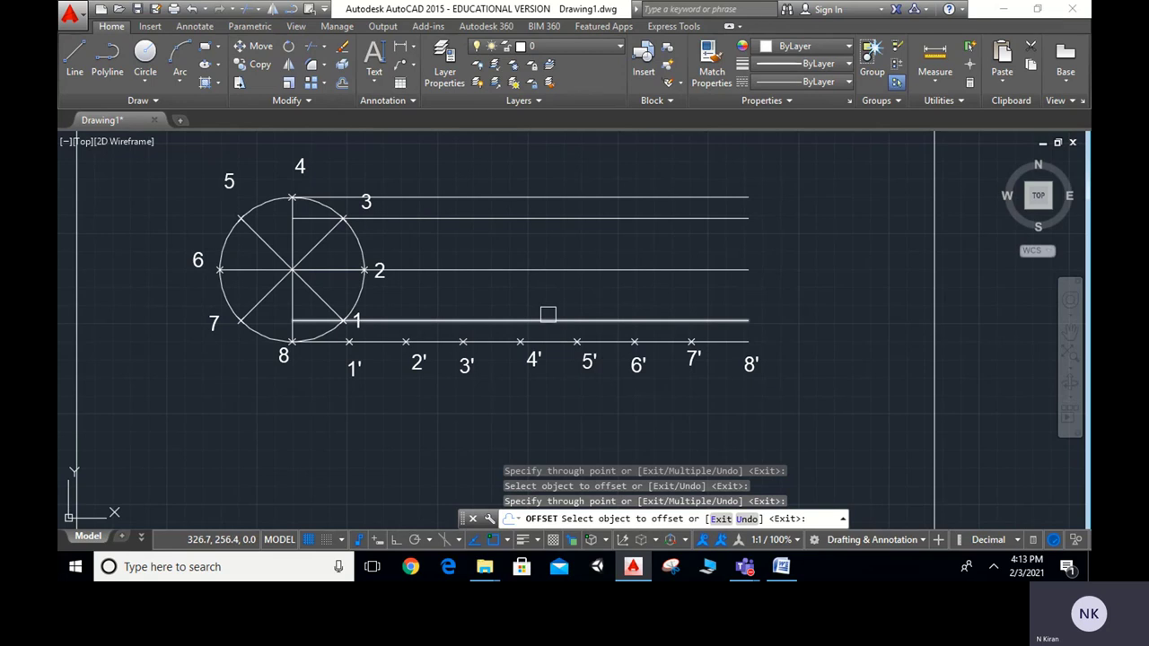
{"action": "key", "text": "Escape"}
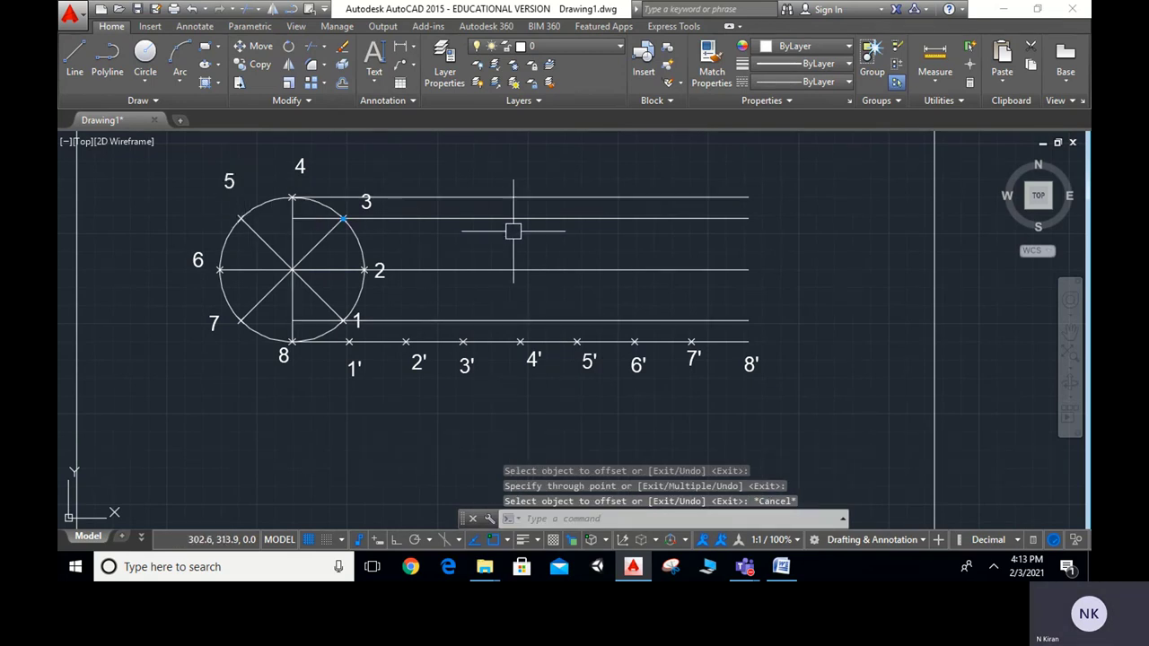
Step: Extend the horizontal lines through circle points 3 and 1 across the circle to points 5 and 7
{"action": "type", "text": "ex"}
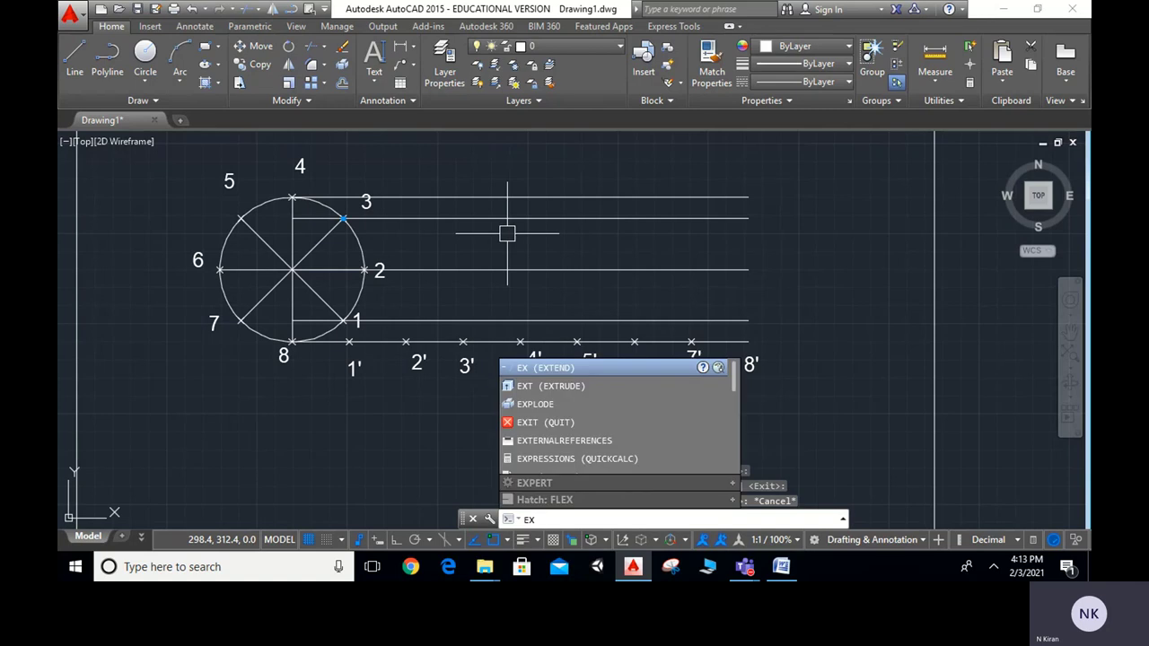
{"action": "key", "text": "Return"}
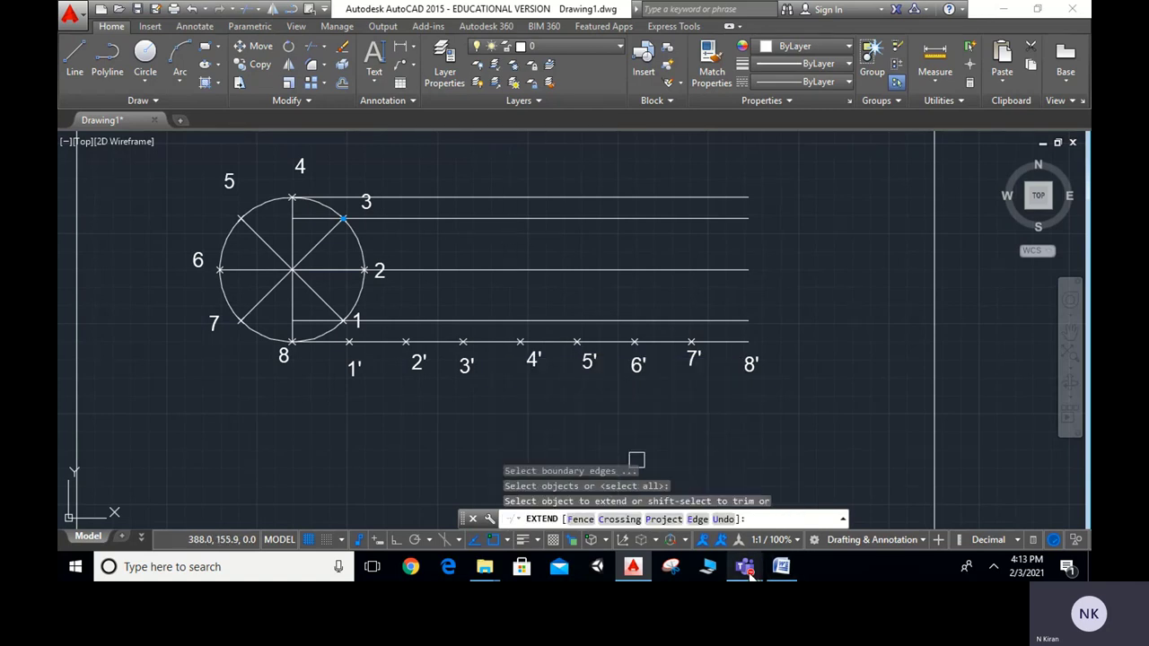
{"action": "mouse_move", "coordinate": [748, 576]}
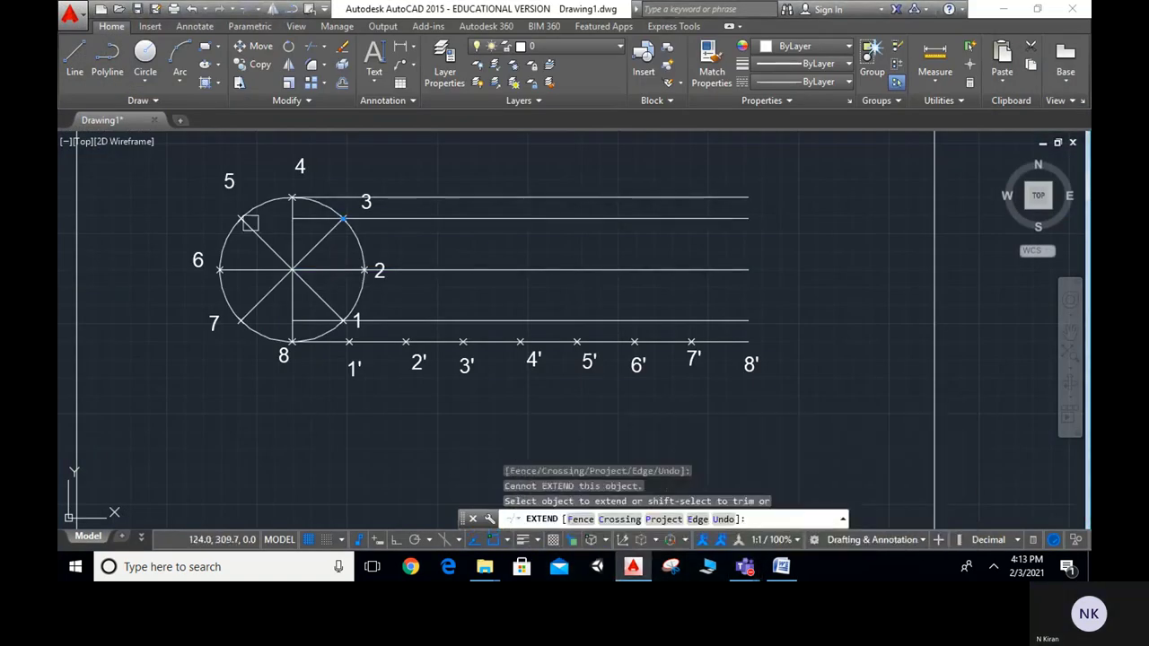
{"action": "left_click", "coordinate": [314, 222]}
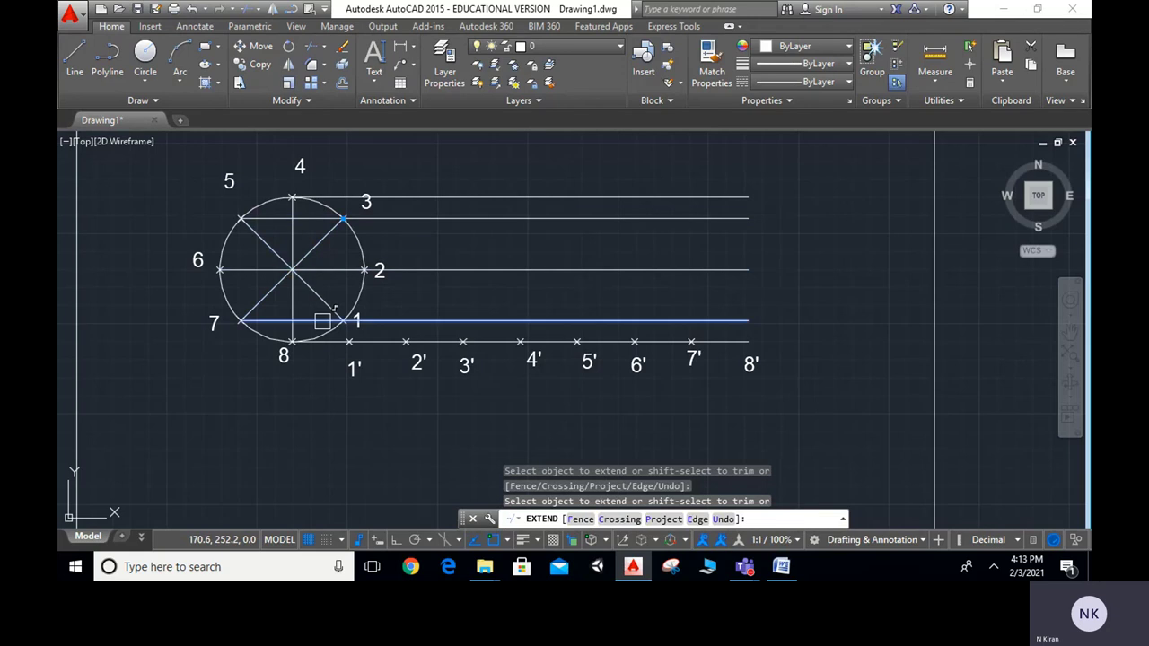
{"action": "left_click", "coordinate": [317, 321]}
{"action": "left_click", "coordinate": [323, 302]}
{"action": "key", "text": "Escape"}
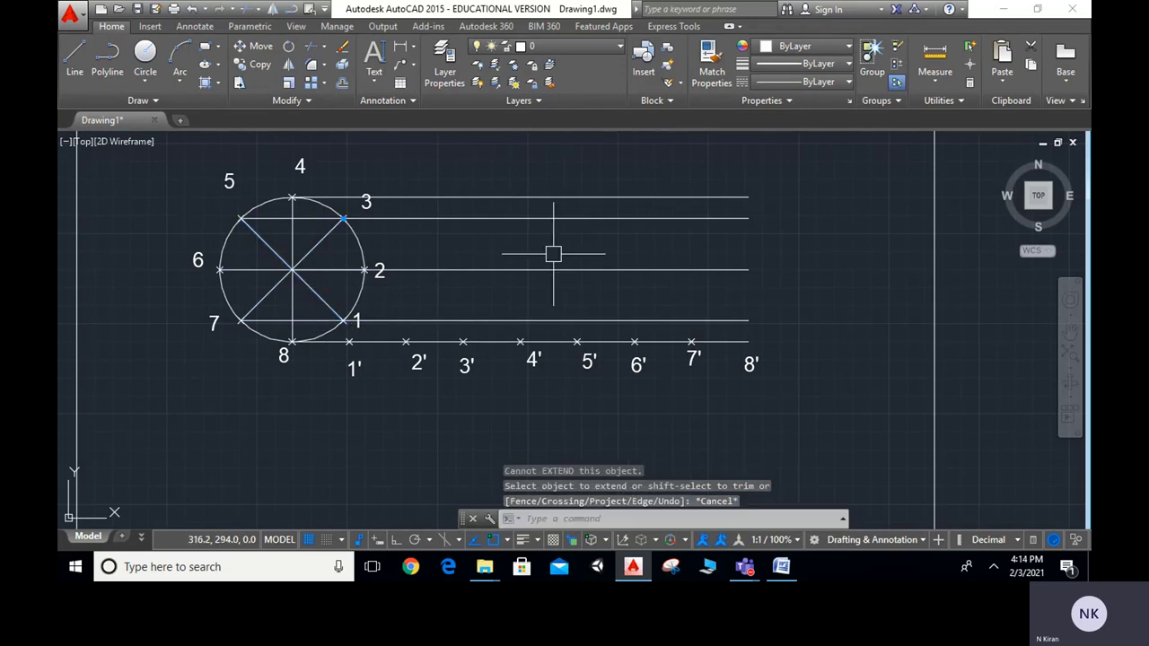
Step: Draw a vertical line from the far end of the topmost horizontal line down to base line end 8'
{"action": "left_click", "coordinate": [75, 56]}
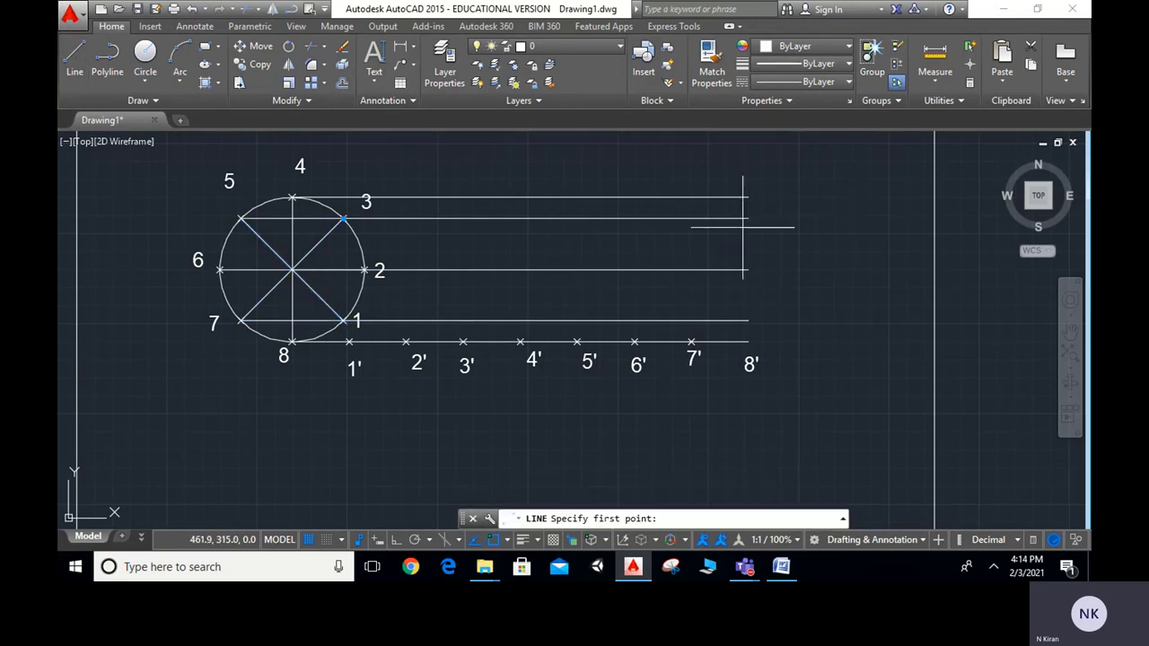
{"action": "left_click", "coordinate": [748, 197]}
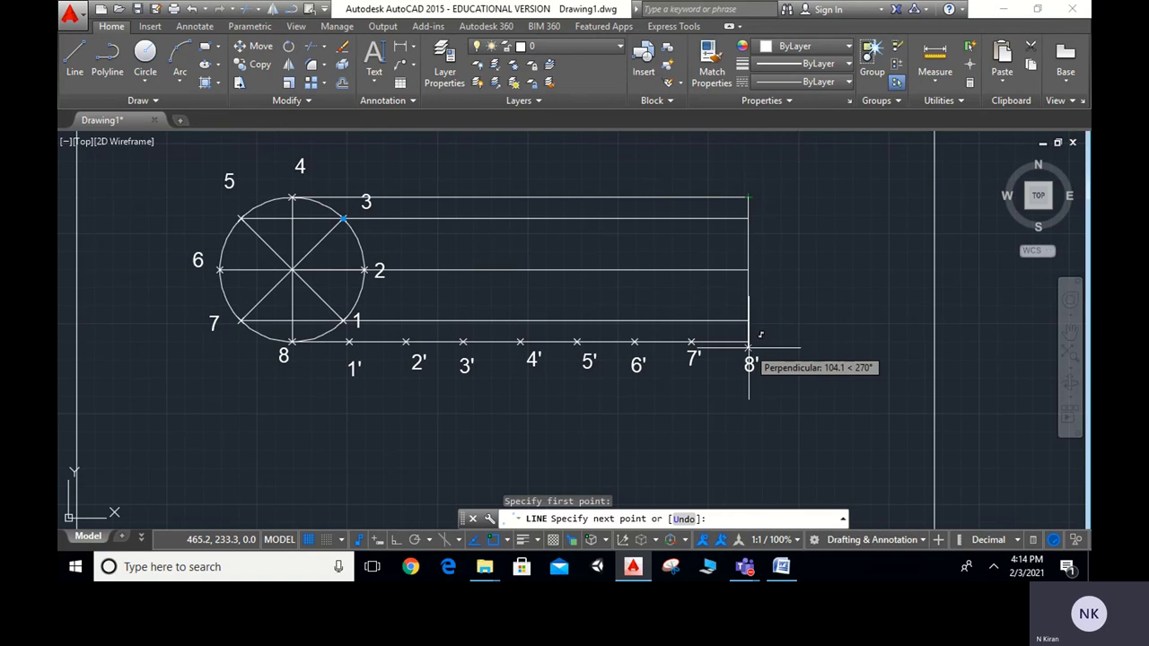
{"action": "left_click", "coordinate": [748, 341]}
{"action": "key", "text": "Escape"}
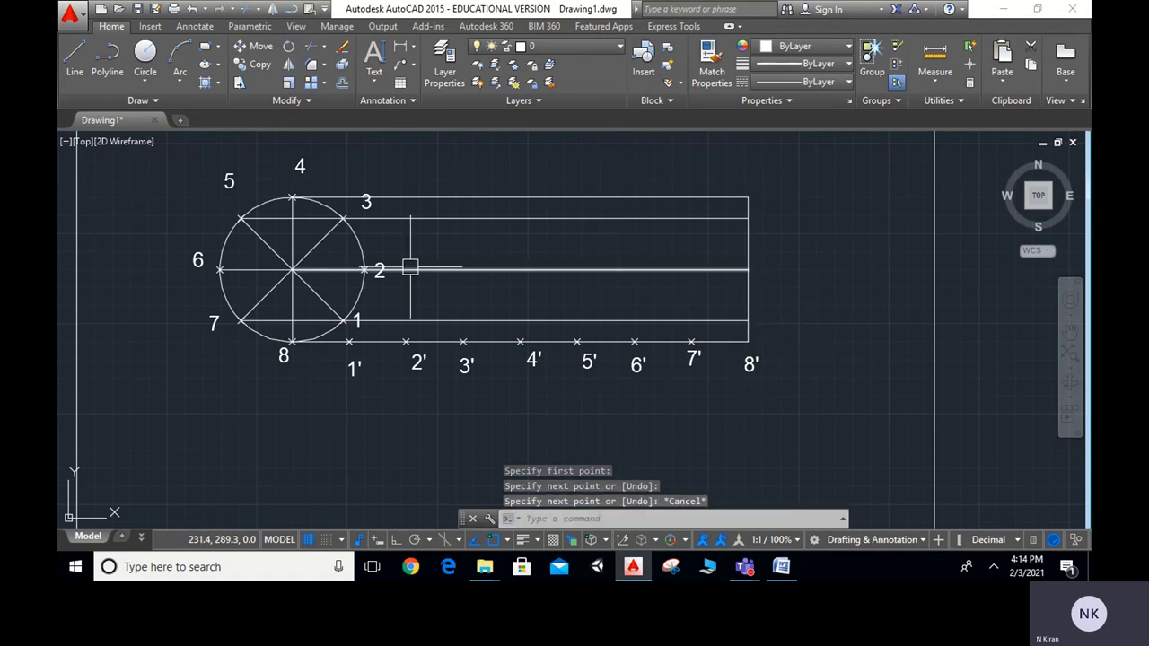
Step: With Ortho on, draw a vertical line from division point 1' up to the horizontal centre line
{"action": "scroll", "coordinate": [410, 267], "scroll_direction": "up", "scroll_amount": 2}
{"action": "scroll", "coordinate": [411, 266], "scroll_direction": "down", "scroll_amount": 2}
{"action": "scroll", "coordinate": [487, 297], "scroll_direction": "up", "scroll_amount": 2}
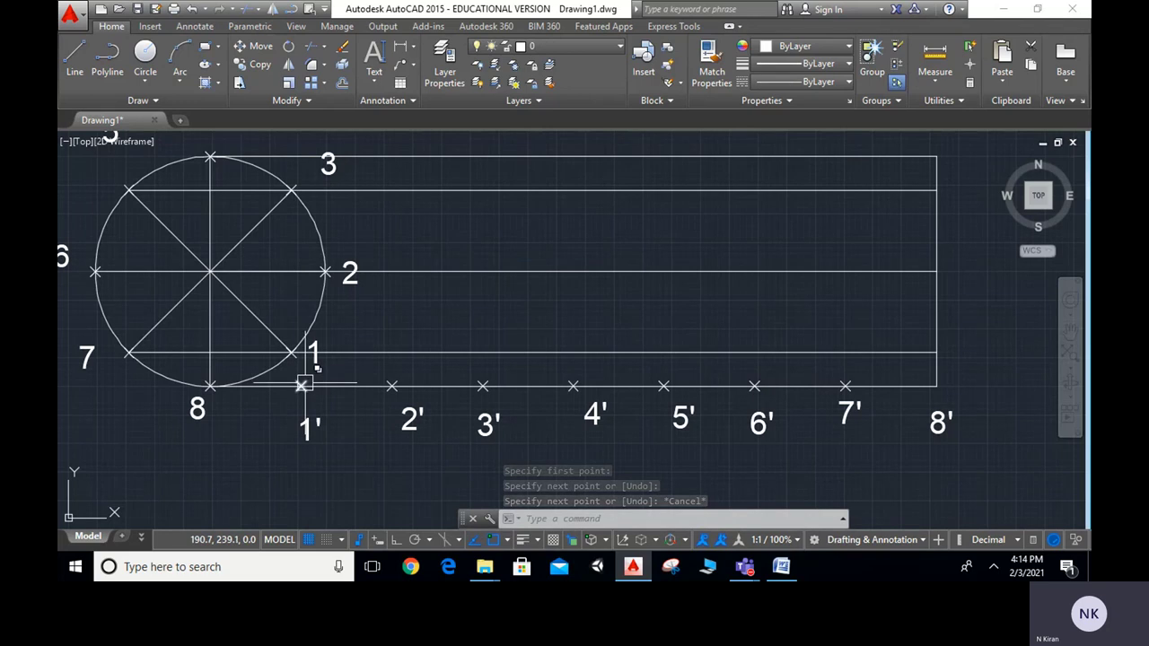
{"action": "key", "text": "Escape"}
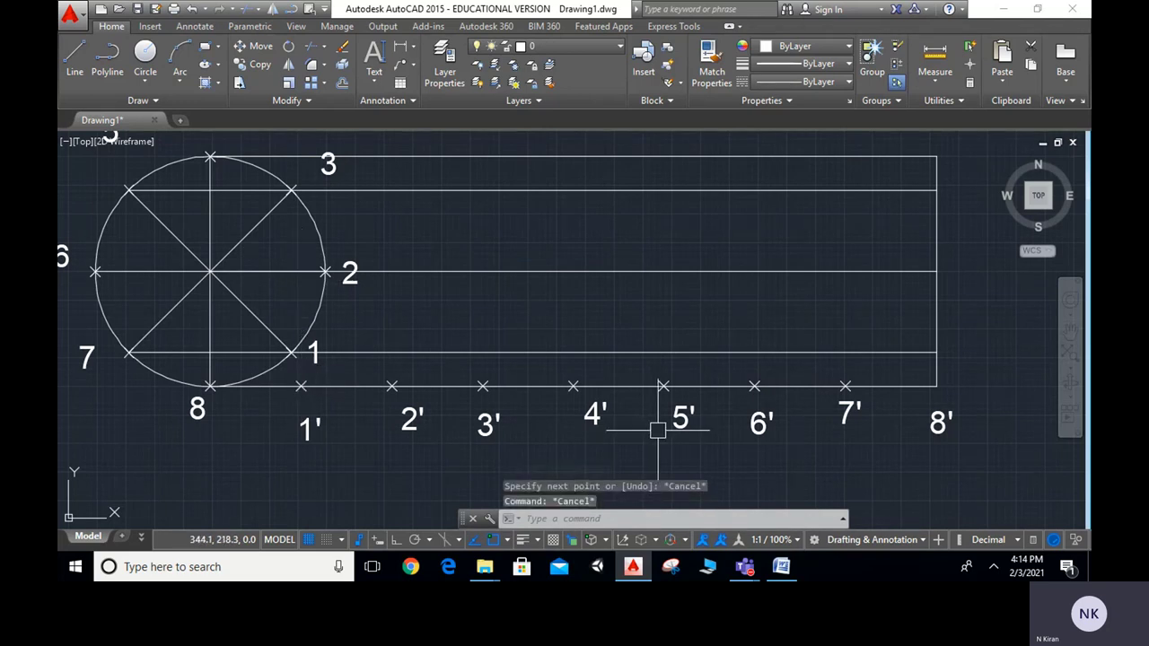
{"action": "key", "text": "Return"}
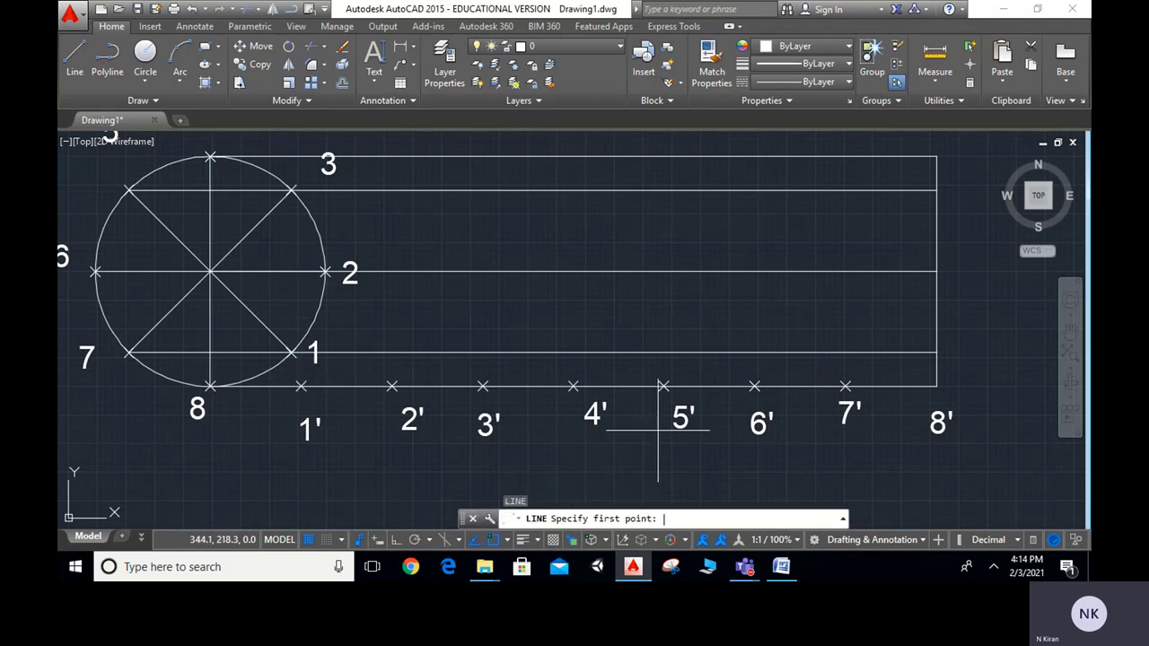
{"action": "left_click", "coordinate": [301, 386]}
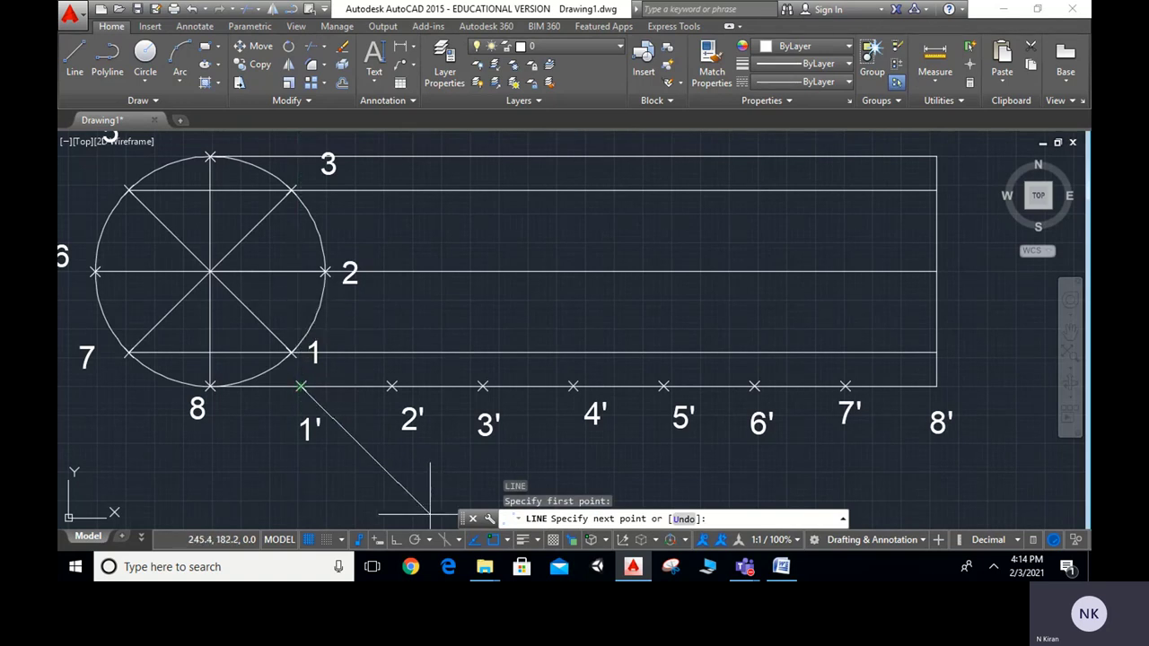
{"action": "key", "text": "F8"}
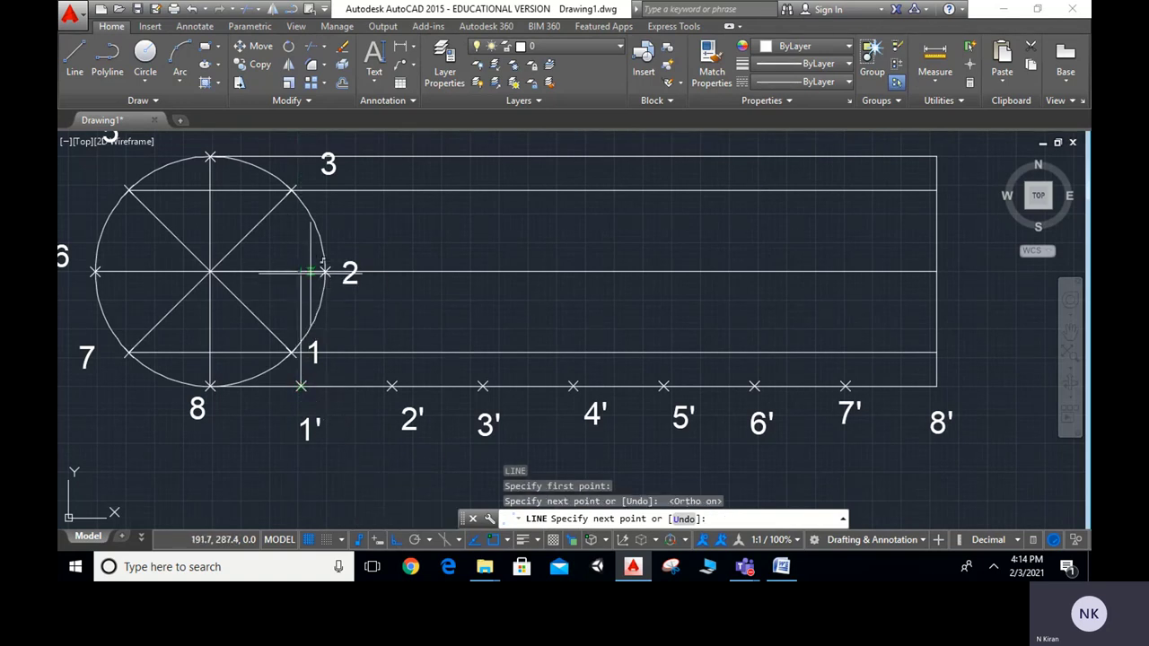
{"action": "left_click", "coordinate": [310, 271]}
{"action": "key", "text": "Escape"}
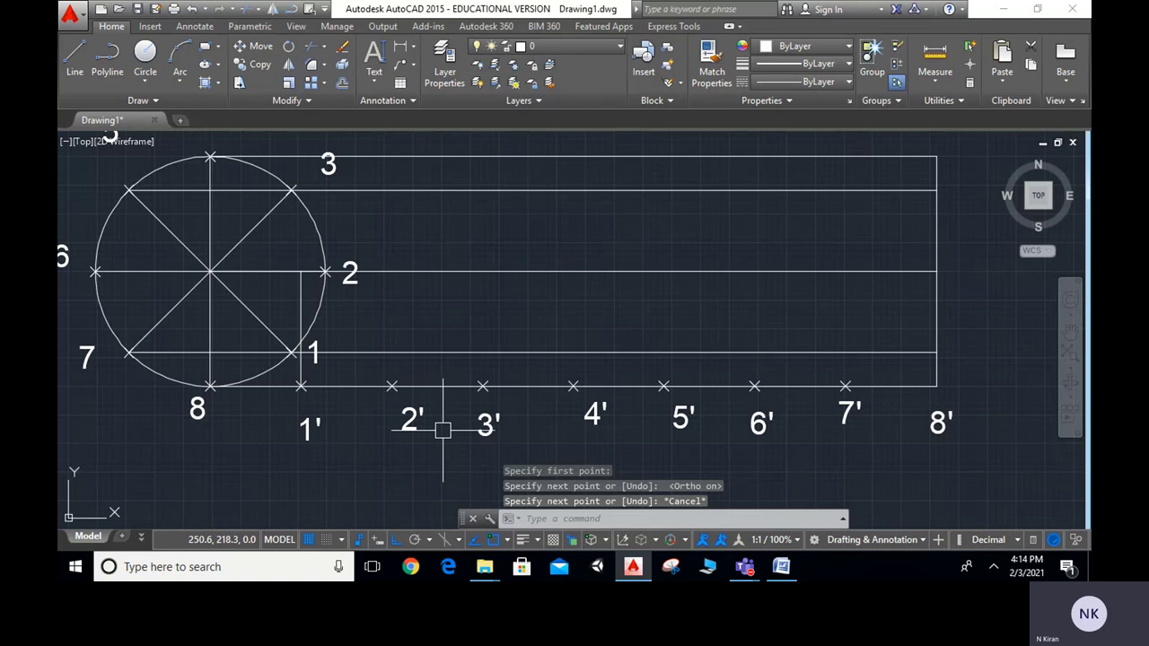
Step: Offset the vertical line at 1' with the Through option to place copies at division points 2' and 3'
{"action": "type", "text": "o"}
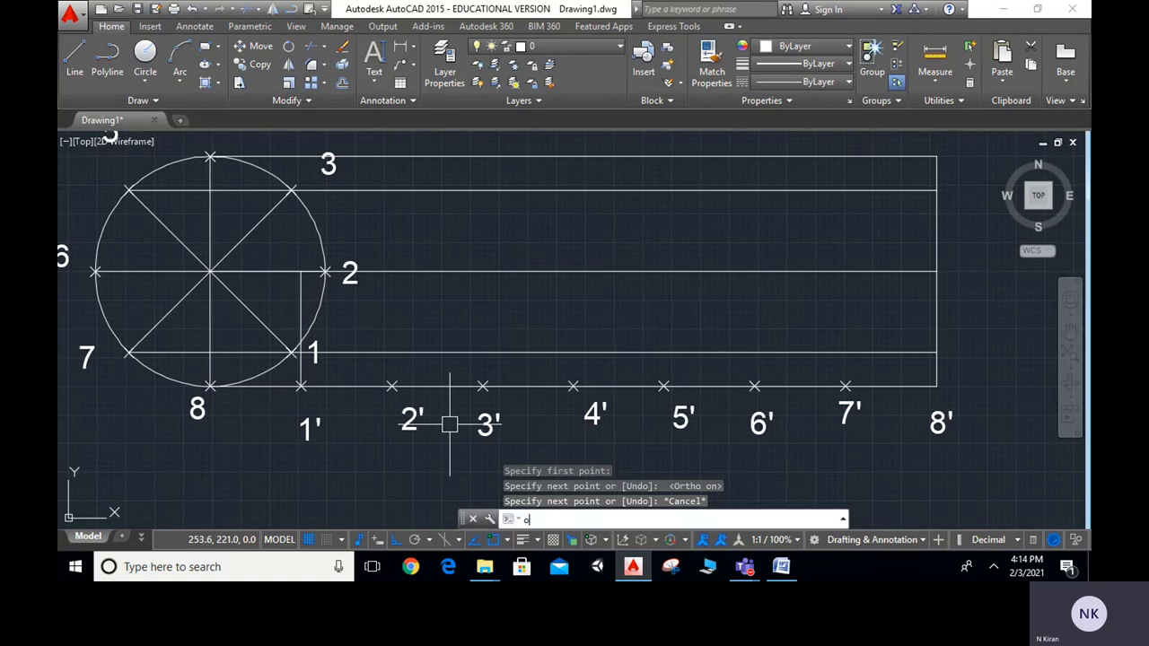
{"action": "key", "text": "Return"}
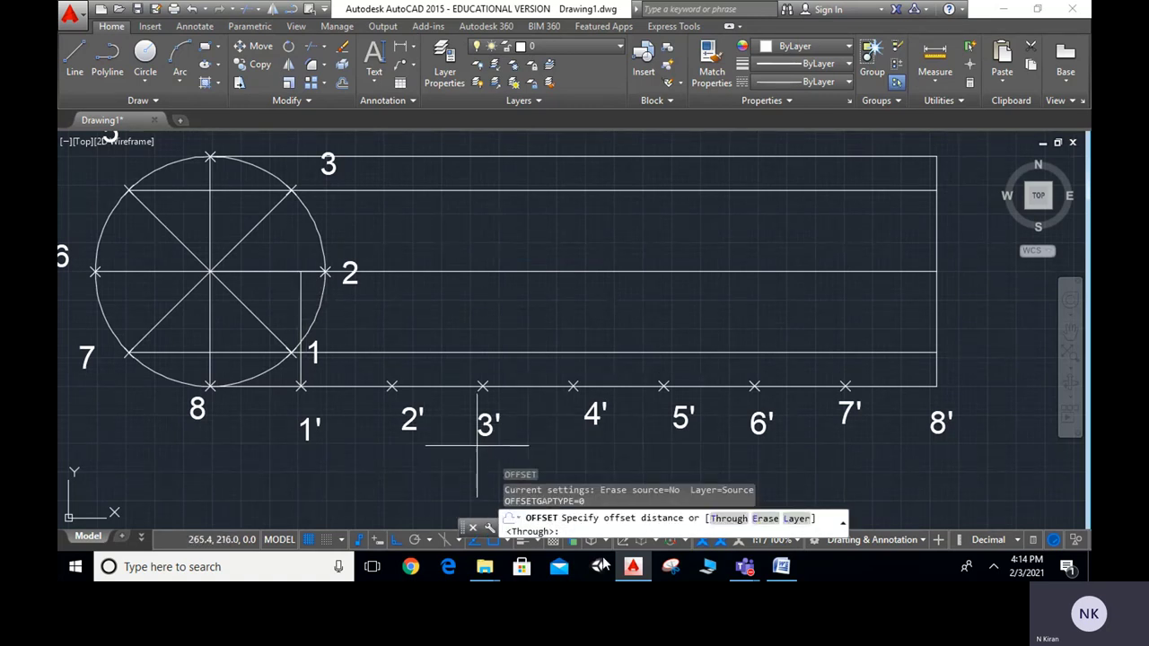
{"action": "left_click", "coordinate": [733, 519]}
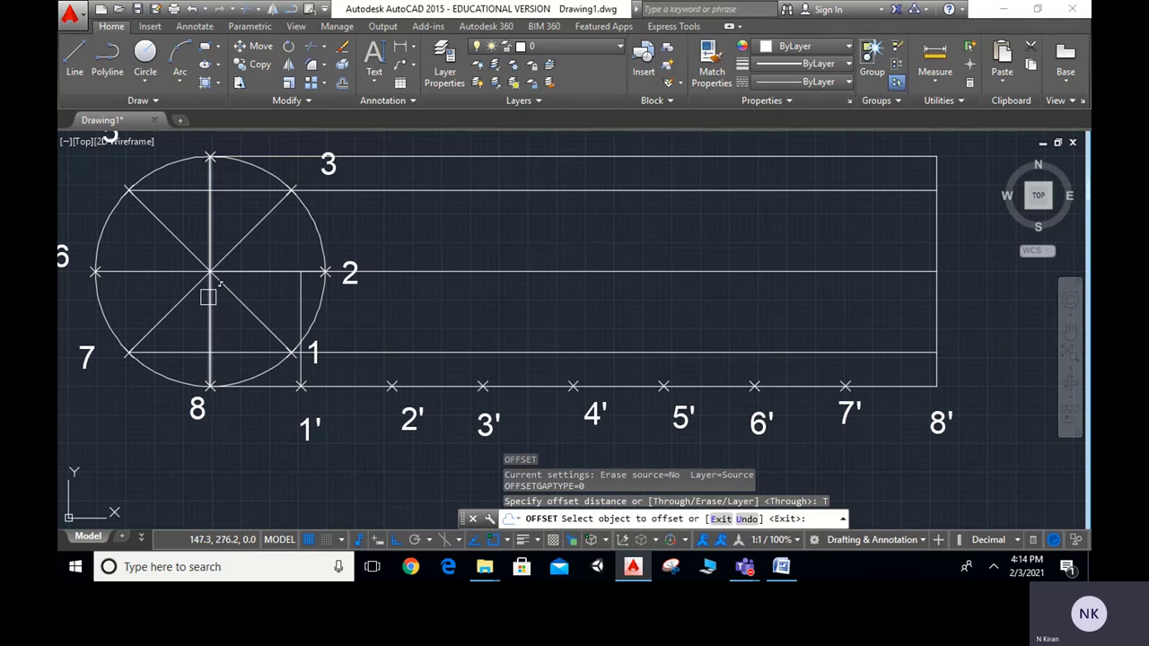
{"action": "left_click", "coordinate": [302, 305]}
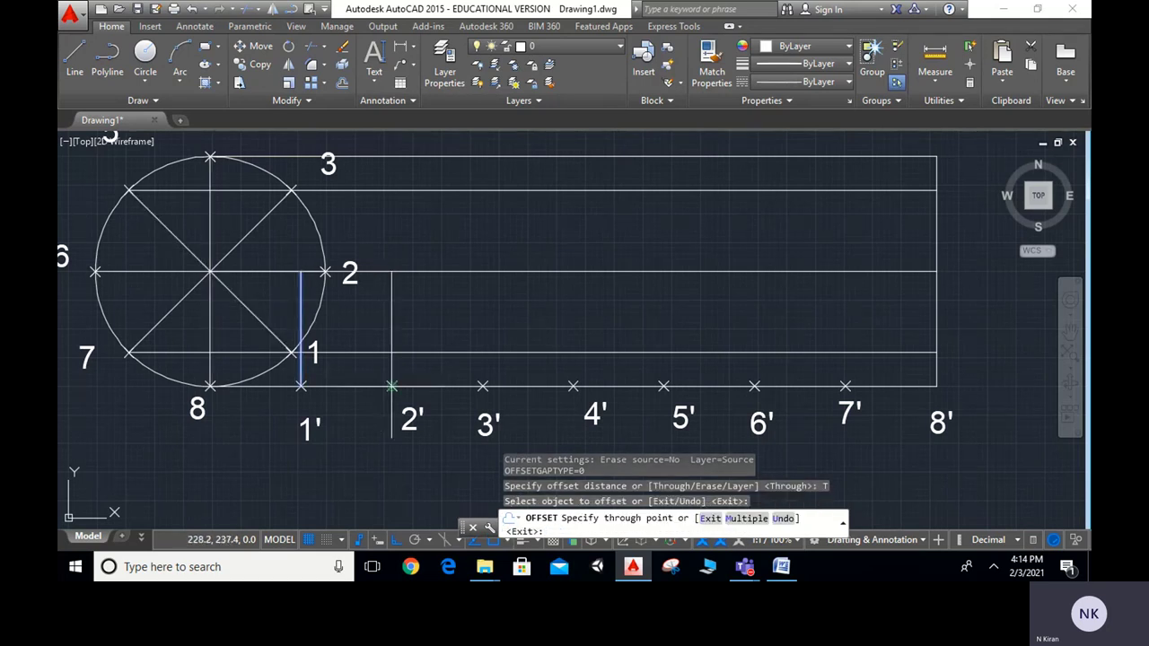
{"action": "left_click", "coordinate": [391, 381]}
{"action": "left_click", "coordinate": [483, 386]}
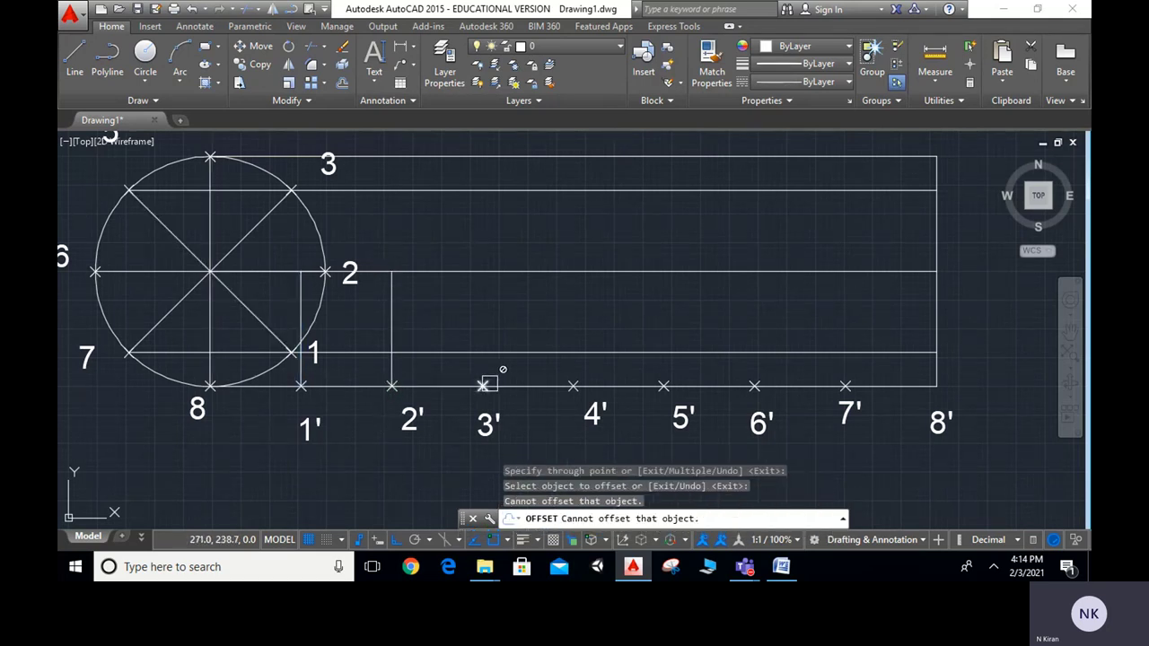
{"action": "left_click", "coordinate": [392, 329]}
{"action": "left_click", "coordinate": [482, 386]}
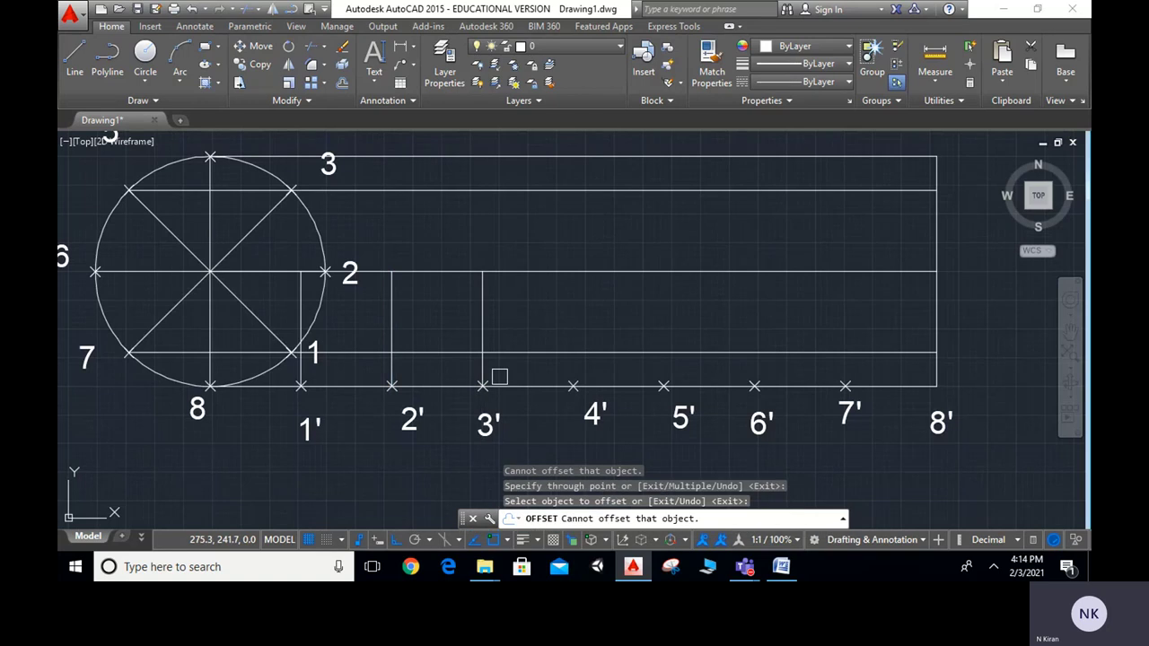
Step: Offset further copies of the vertical line through division points 4', 5', 6' and 7', each from the previous copy, and end the command
{"action": "left_click", "coordinate": [482, 321]}
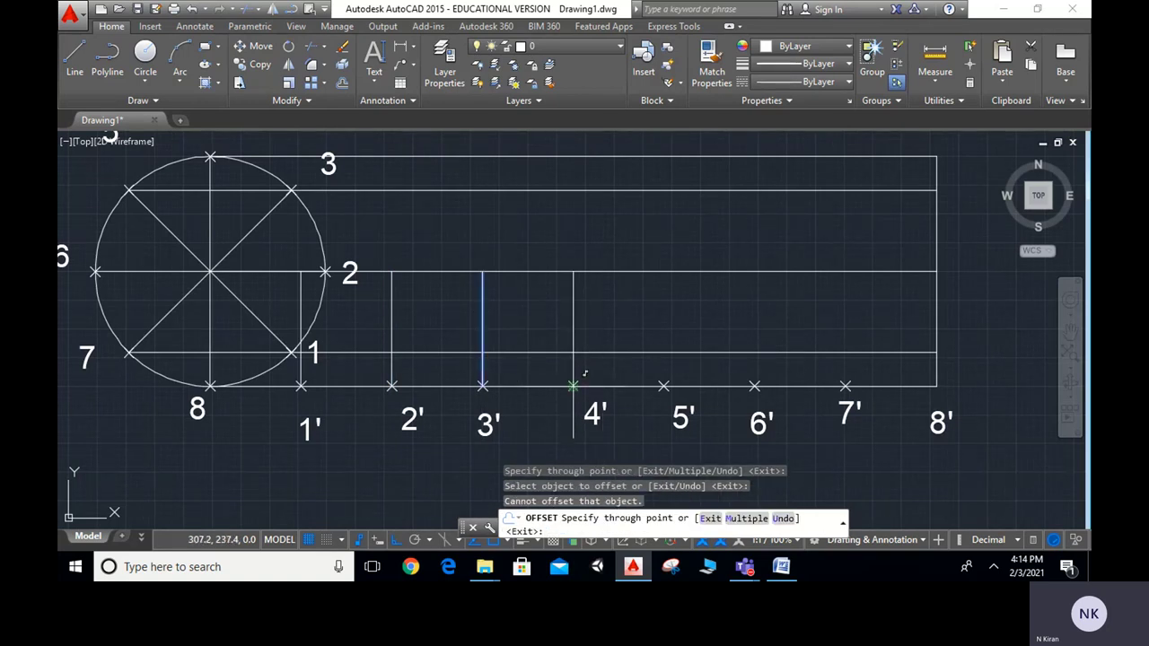
{"action": "left_click", "coordinate": [573, 386]}
{"action": "left_click", "coordinate": [573, 333]}
{"action": "left_click", "coordinate": [662, 386]}
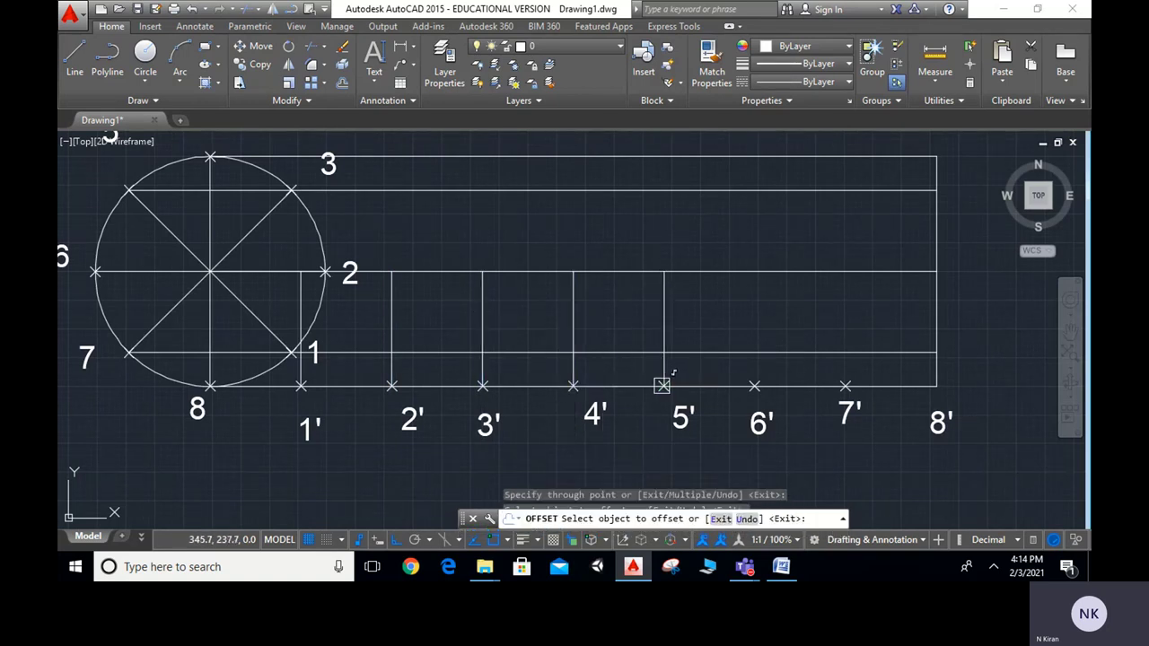
{"action": "left_click", "coordinate": [664, 317]}
{"action": "left_click", "coordinate": [754, 386]}
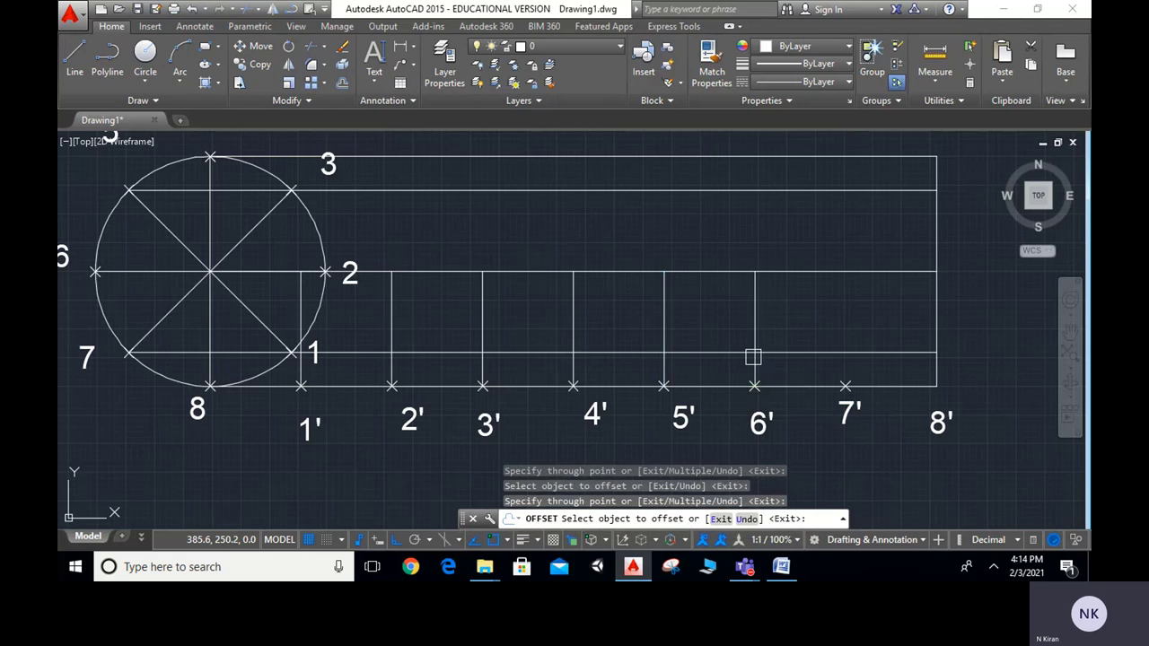
{"action": "left_click", "coordinate": [755, 357]}
{"action": "left_click", "coordinate": [845, 386]}
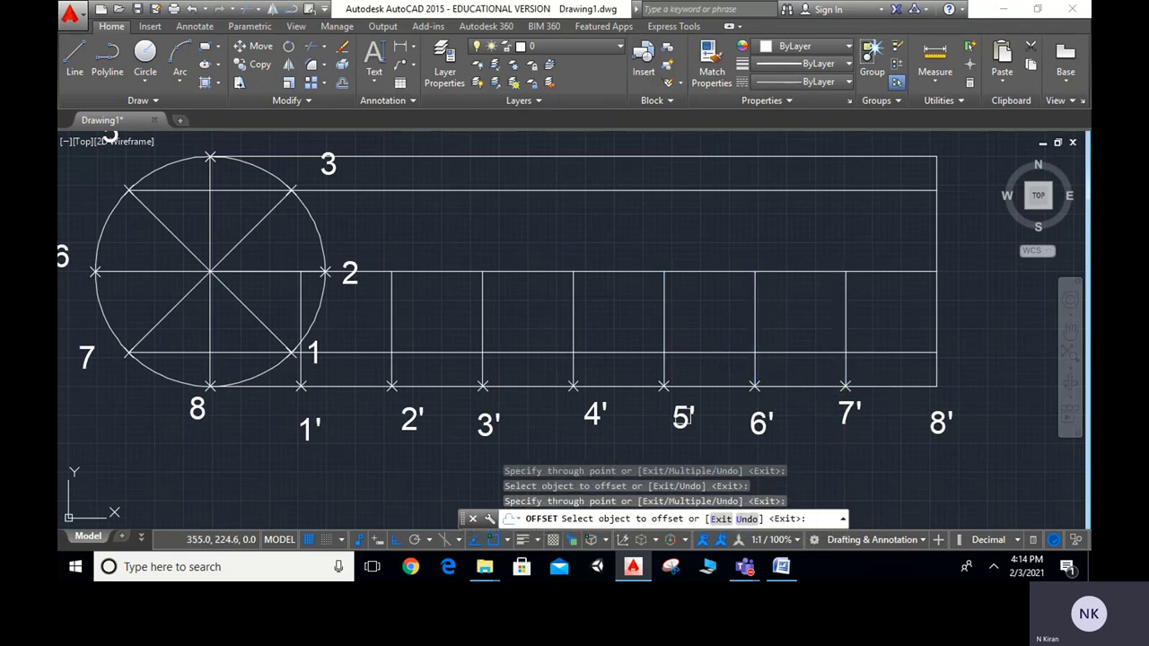
{"action": "scroll", "coordinate": [365, 302], "scroll_direction": "down", "scroll_amount": 2}
{"action": "middle_click_drag", "start_coordinate": [364, 303], "coordinate": [439, 357]}
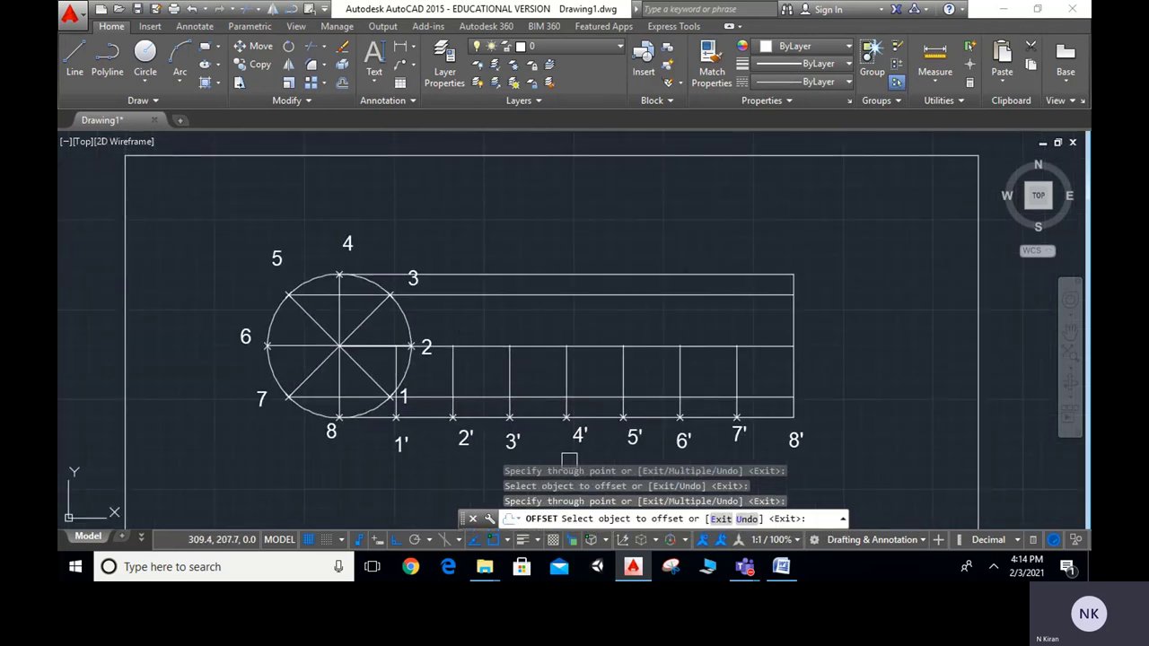
{"action": "key", "text": "Escape"}
Step: Copy the circle's division label 2 with Ortho off, placing the first copy just above the centre line near the vertical at 1'
{"action": "scroll", "coordinate": [482, 381], "scroll_direction": "up", "scroll_amount": 2}
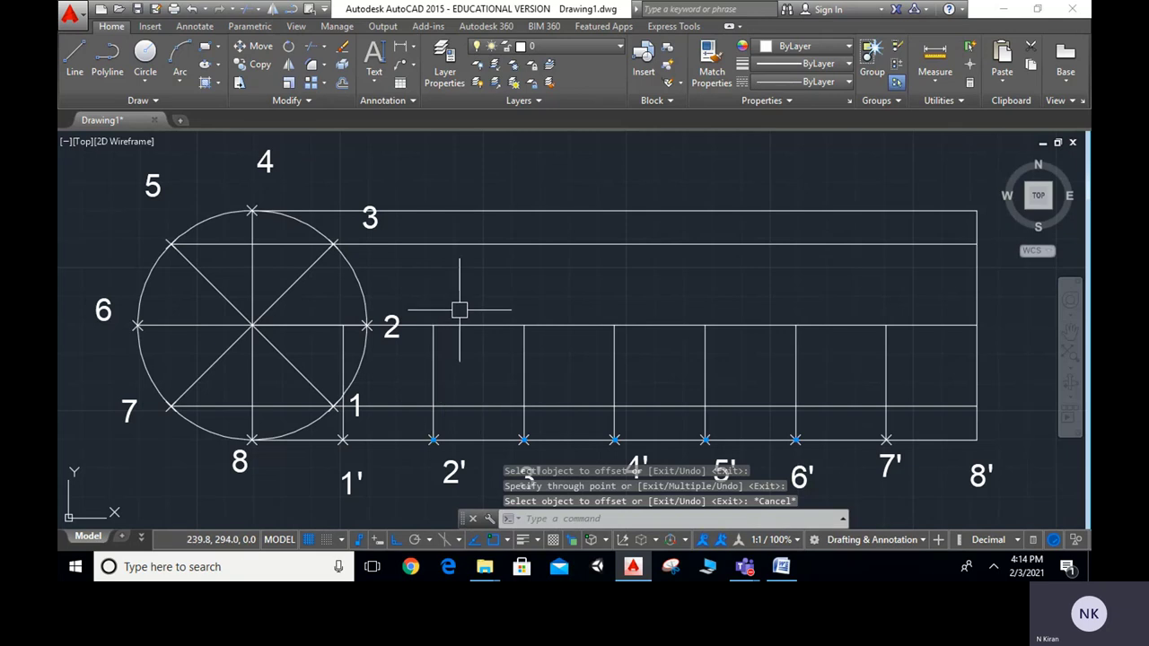
{"action": "key", "text": "Escape"}
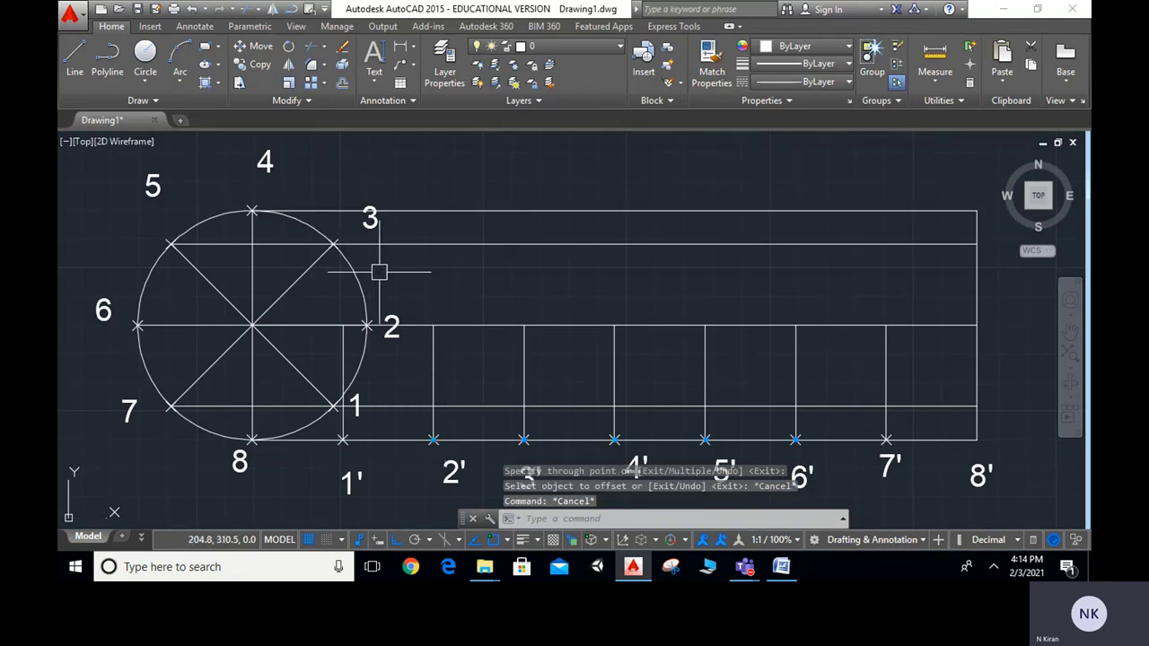
{"action": "mouse_move", "coordinate": [379, 271]}
{"action": "middle_mouse_down"}
{"action": "mouse_move", "coordinate": [364, 203]}
{"action": "mouse_move", "coordinate": [372, 244]}
{"action": "middle_mouse_up"}
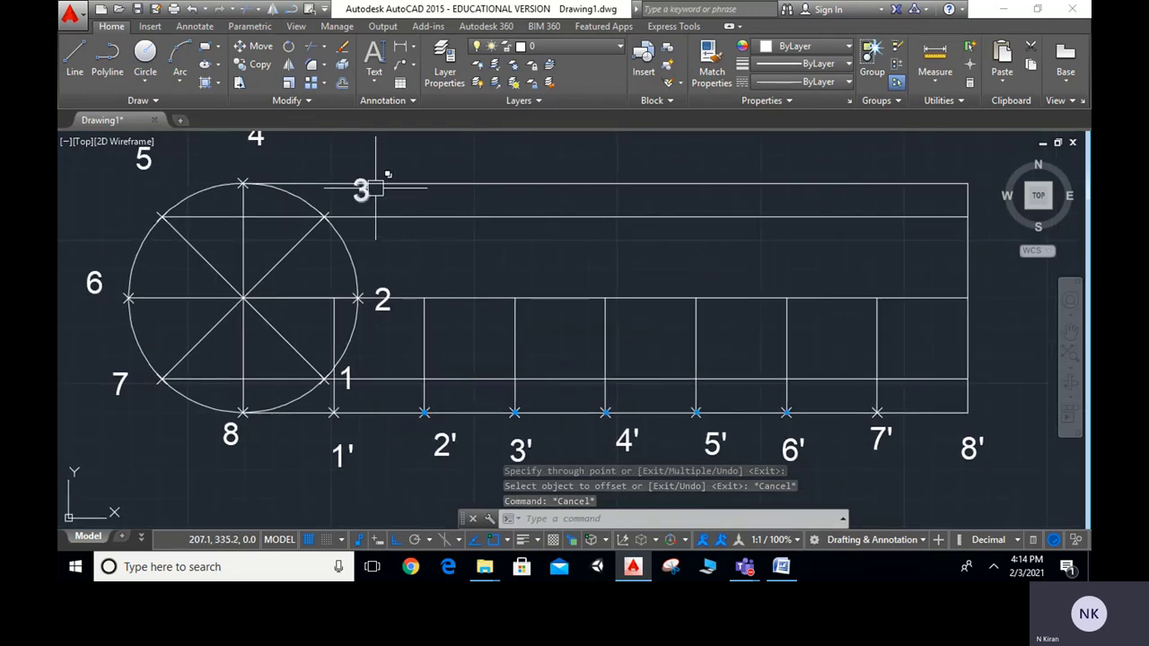
{"action": "left_click", "coordinate": [254, 65]}
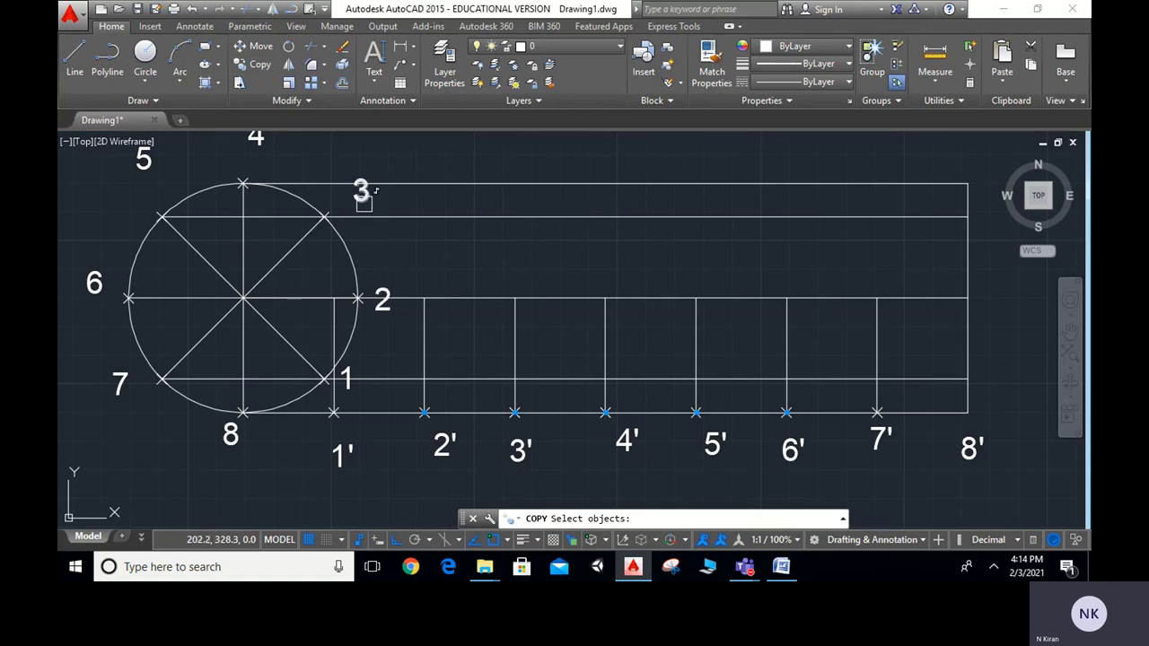
{"action": "left_click", "coordinate": [382, 297]}
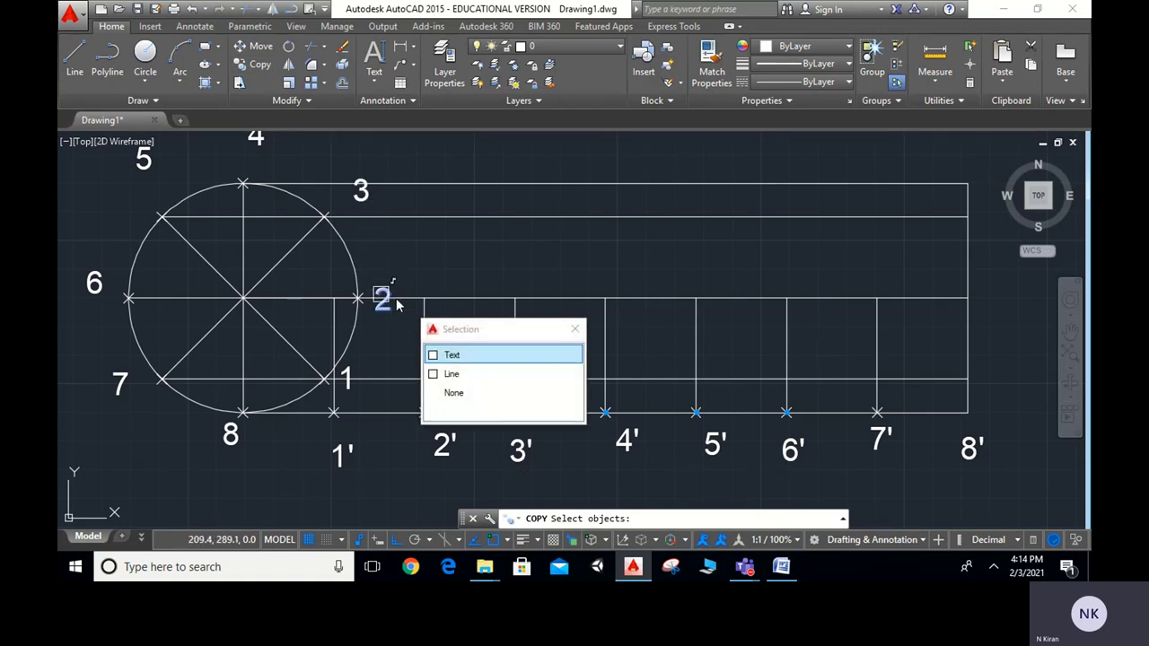
{"action": "left_click", "coordinate": [449, 355]}
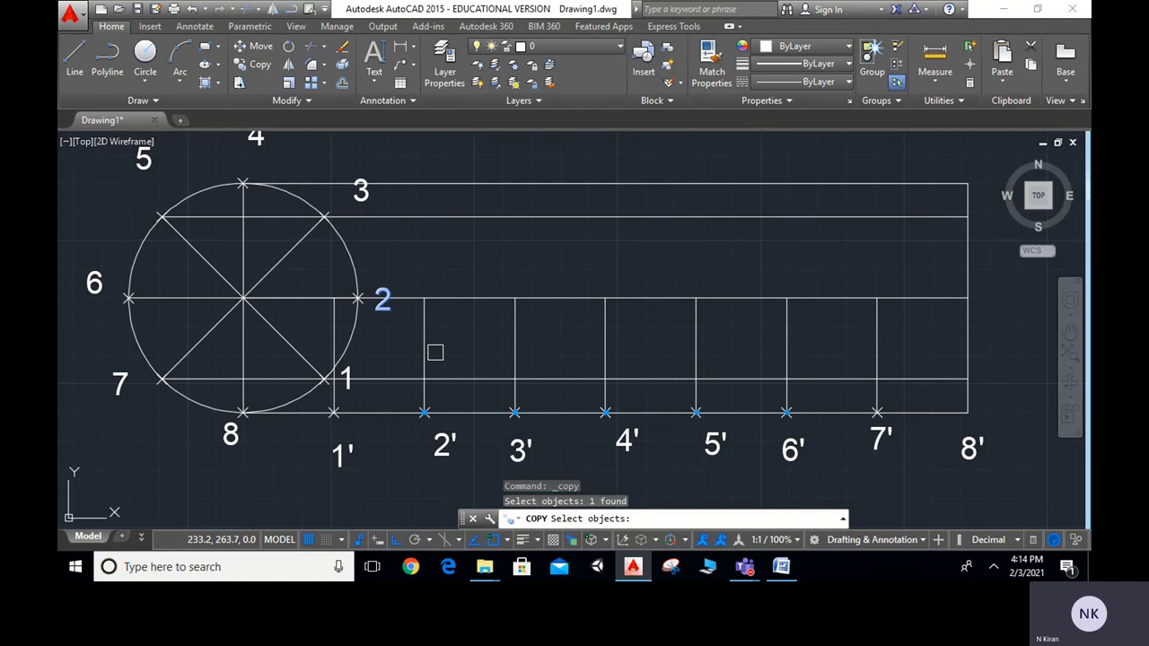
{"action": "key", "text": "Return"}
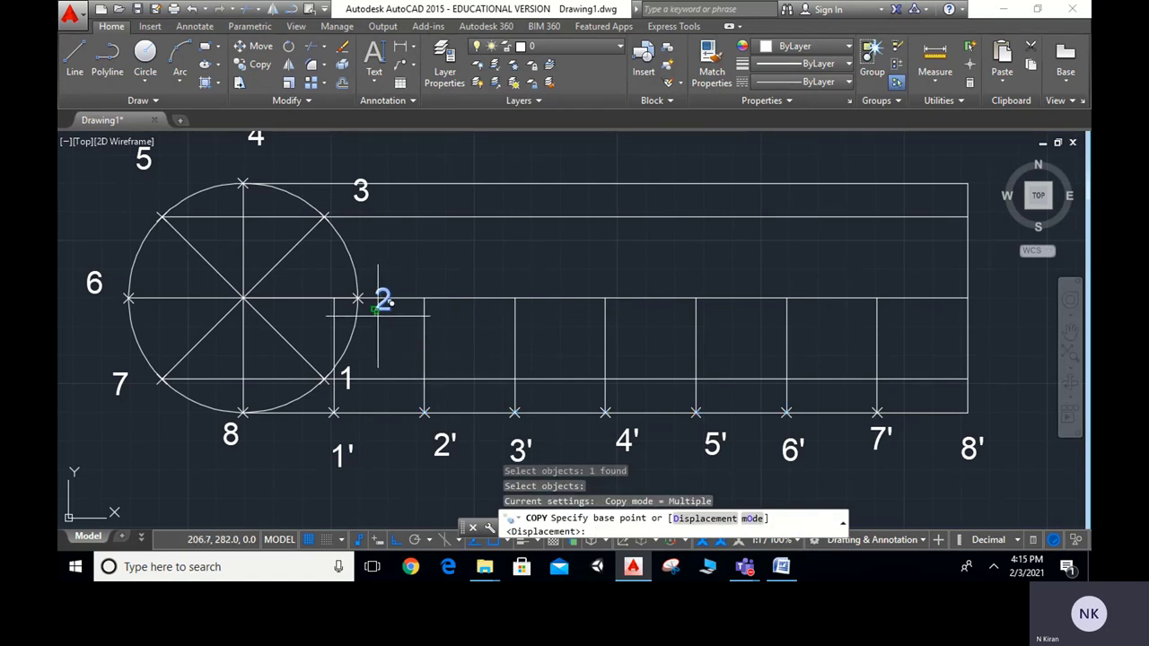
{"action": "left_click", "coordinate": [378, 312]}
{"action": "scroll", "coordinate": [334, 286], "scroll_direction": "up", "scroll_amount": 2}
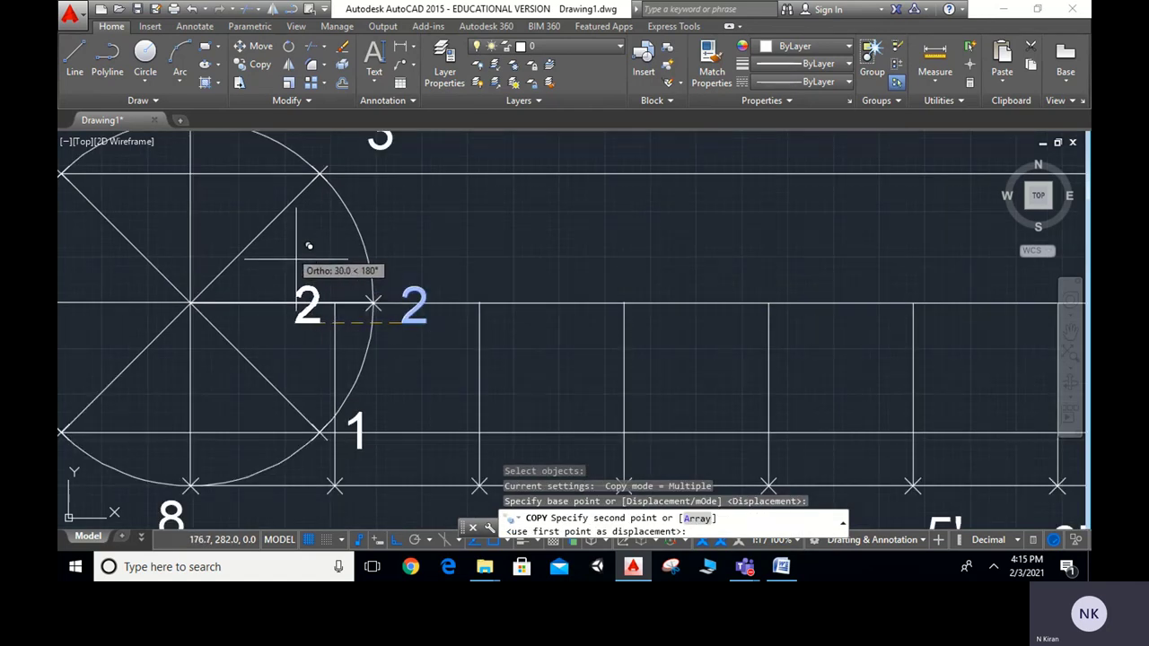
{"action": "left_click", "coordinate": [397, 540]}
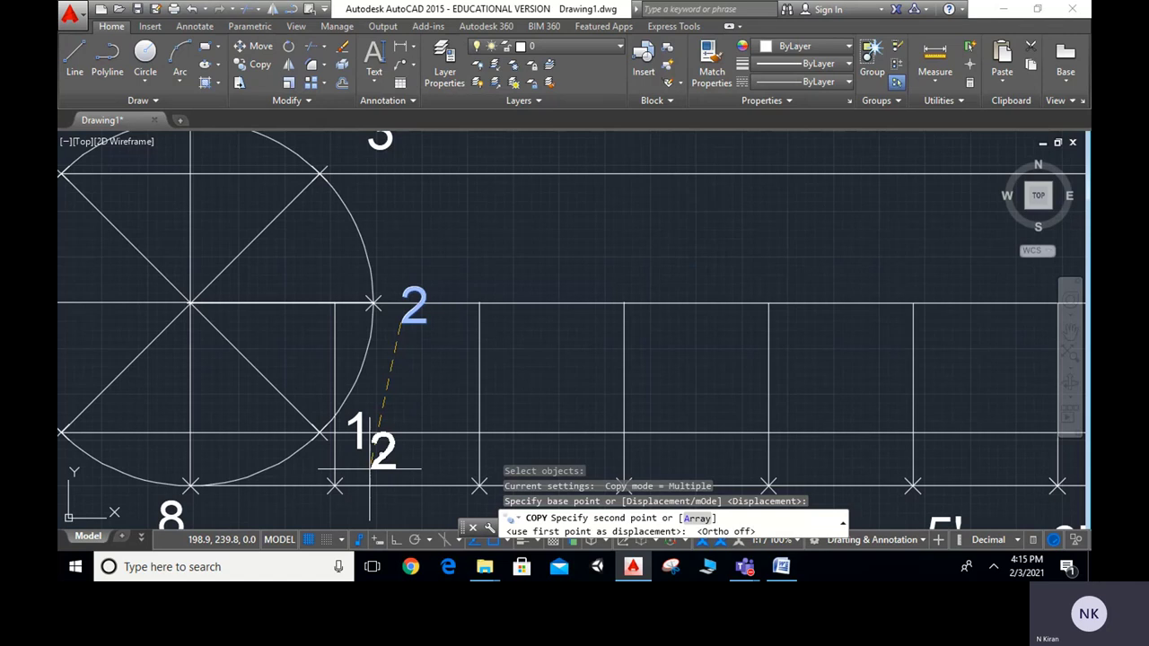
{"action": "left_click", "coordinate": [291, 287]}
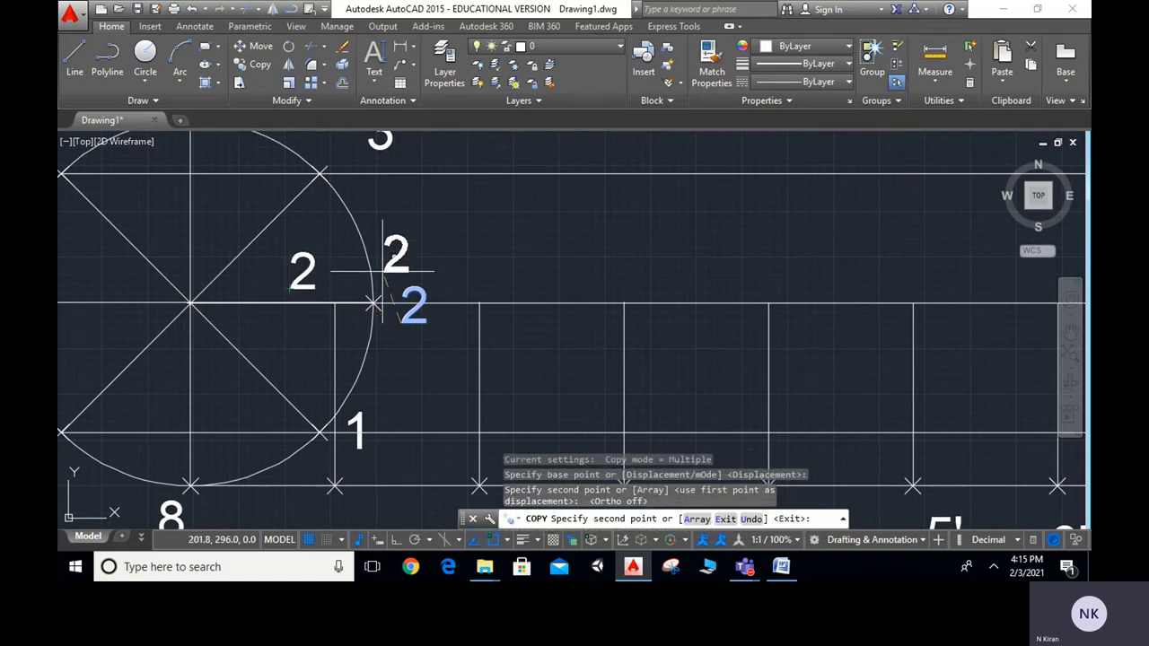
Step: Place further copies of the label above the centre line at the verticals 2' through 8', and end the copying
{"action": "left_click", "coordinate": [469, 287]}
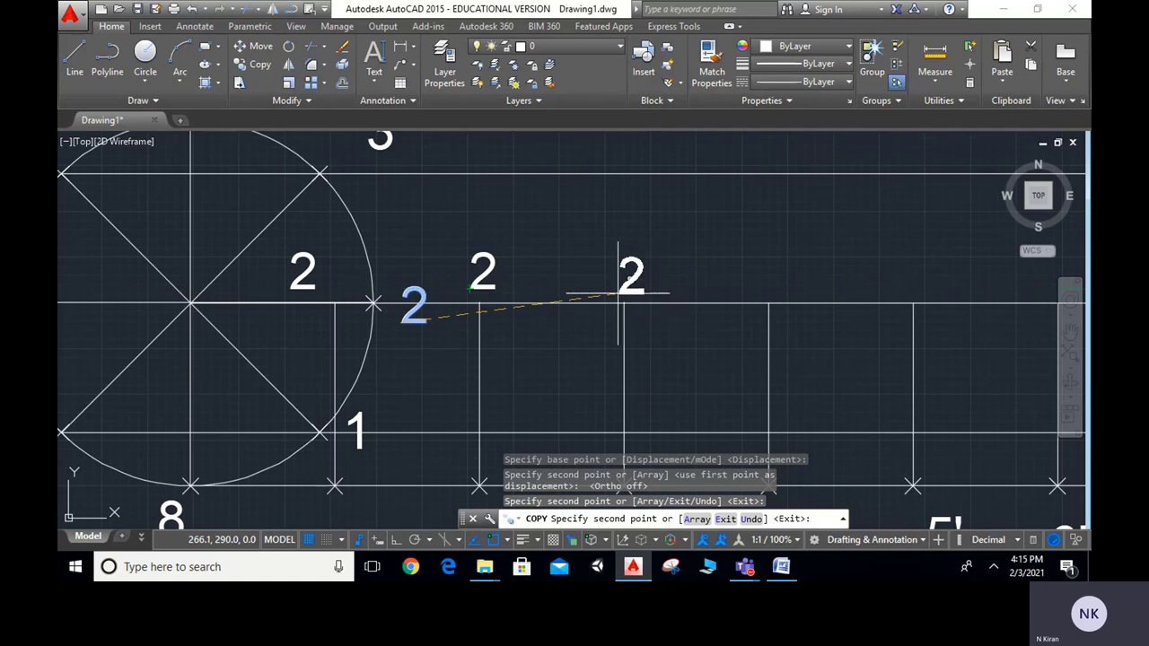
{"action": "left_click", "coordinate": [618, 289]}
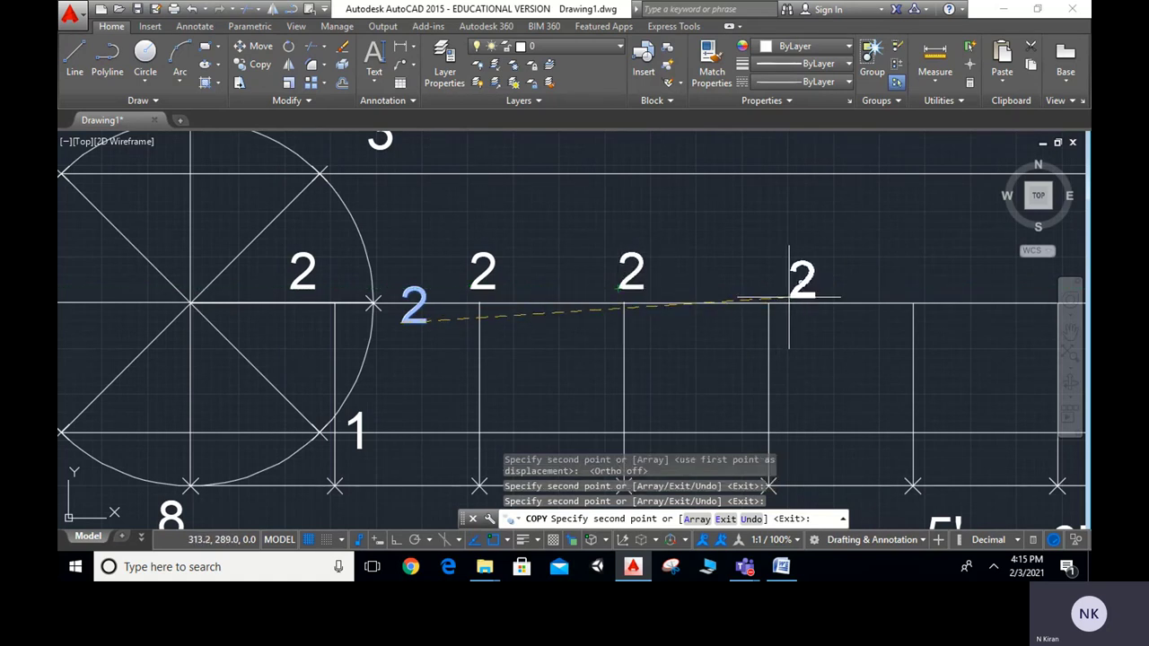
{"action": "left_click", "coordinate": [760, 288]}
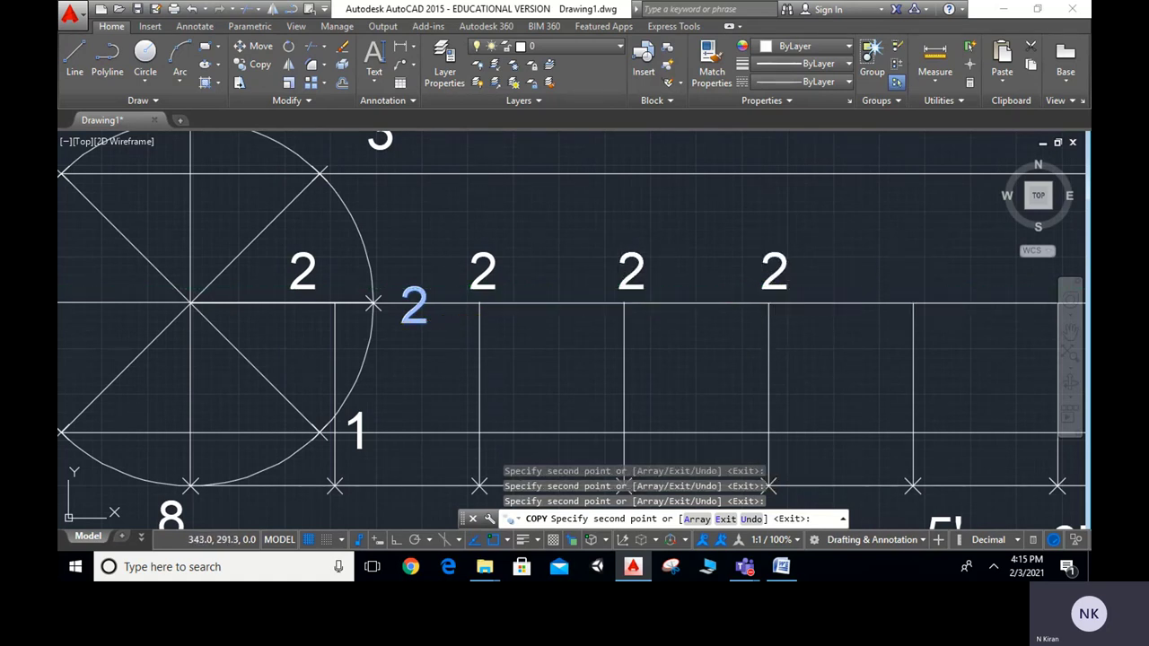
{"action": "middle_click_drag", "start_coordinate": [898, 282], "coordinate": [478, 257]}
{"action": "left_click", "coordinate": [477, 258]}
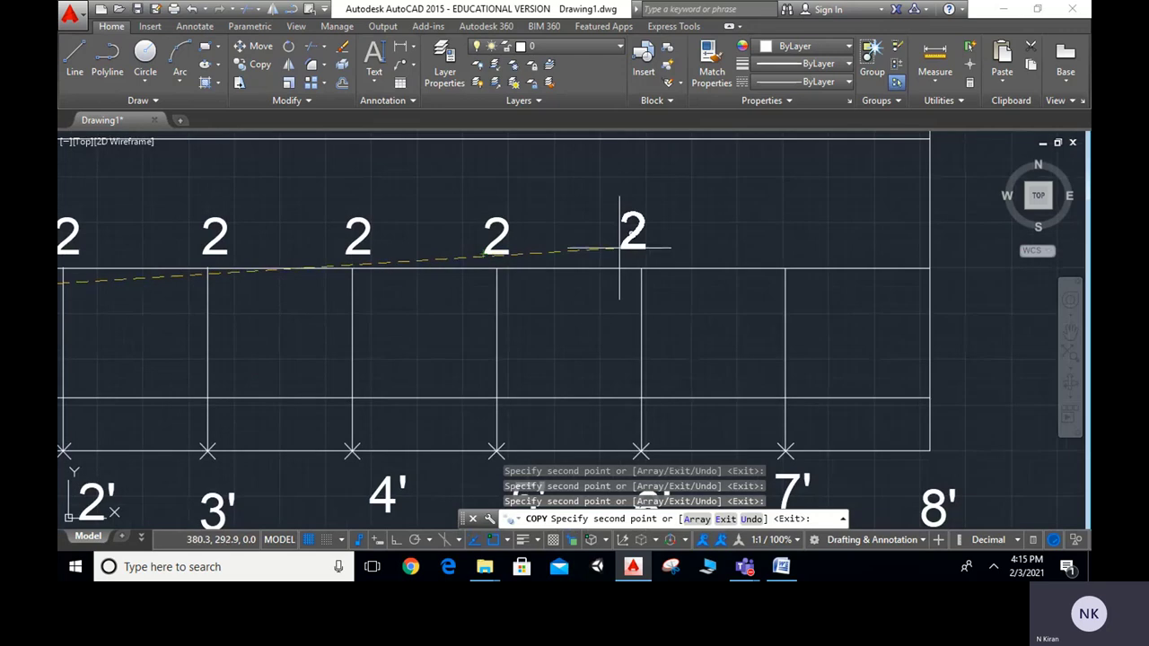
{"action": "left_click", "coordinate": [635, 256]}
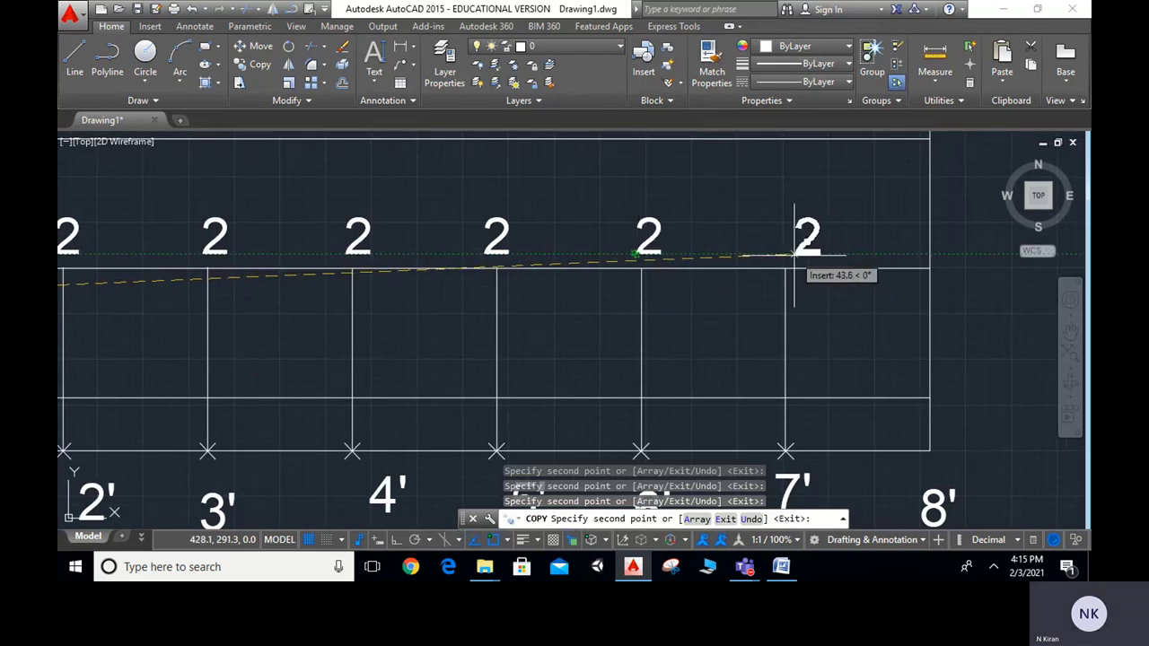
{"action": "left_click", "coordinate": [788, 255]}
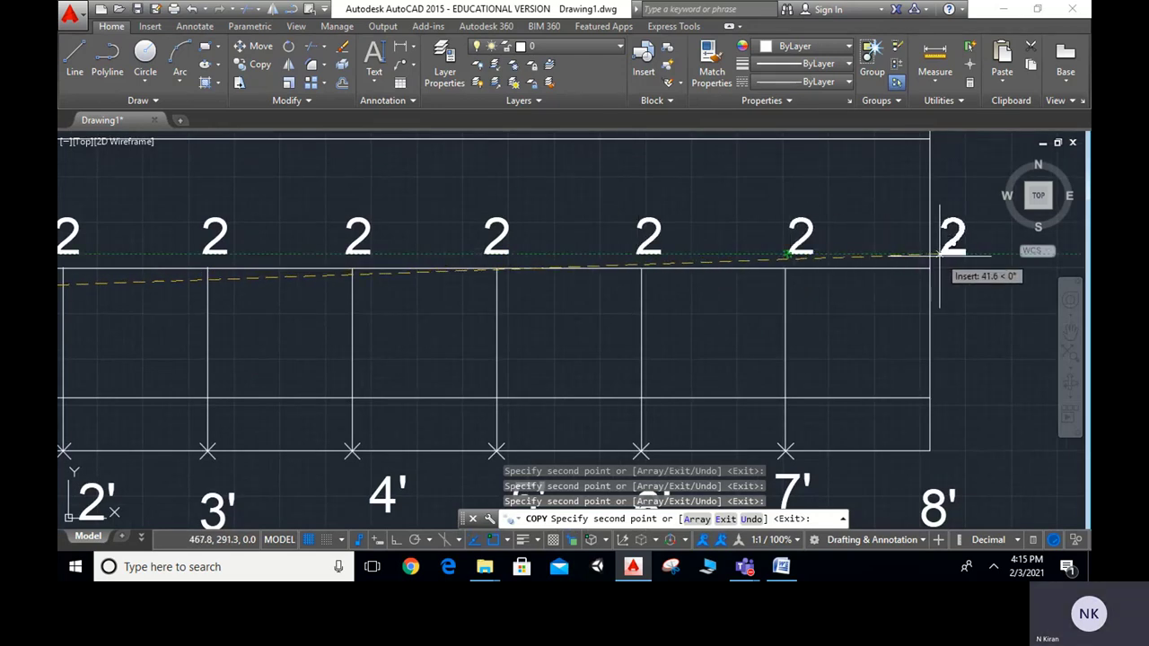
{"action": "left_click", "coordinate": [943, 256]}
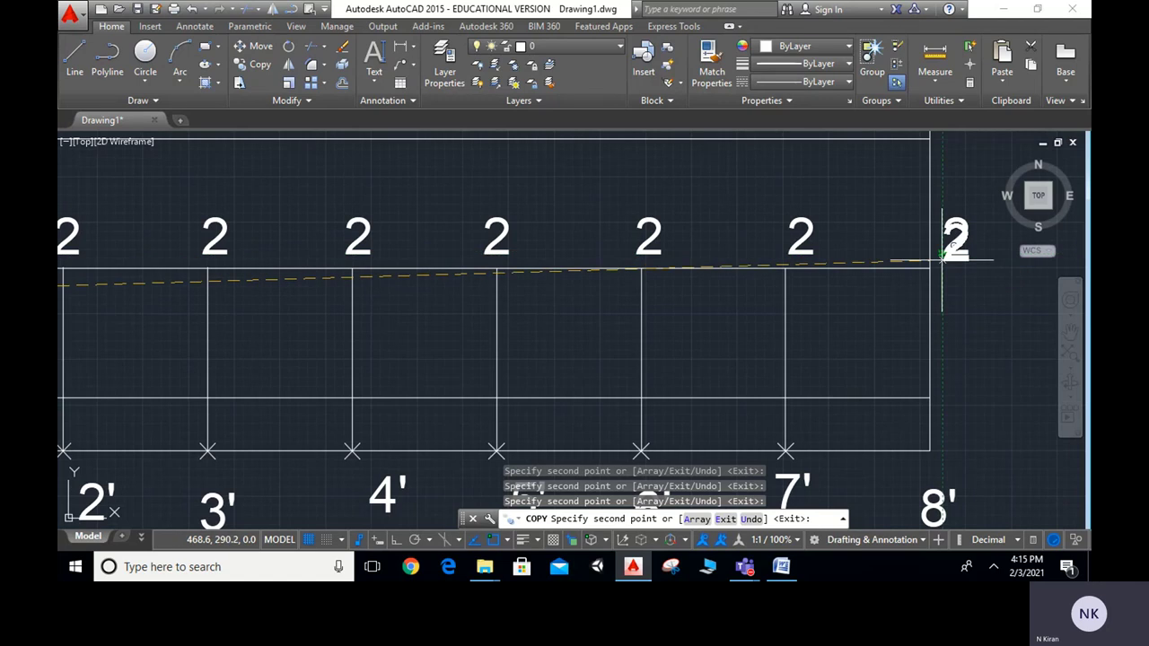
{"action": "key", "text": "Escape"}
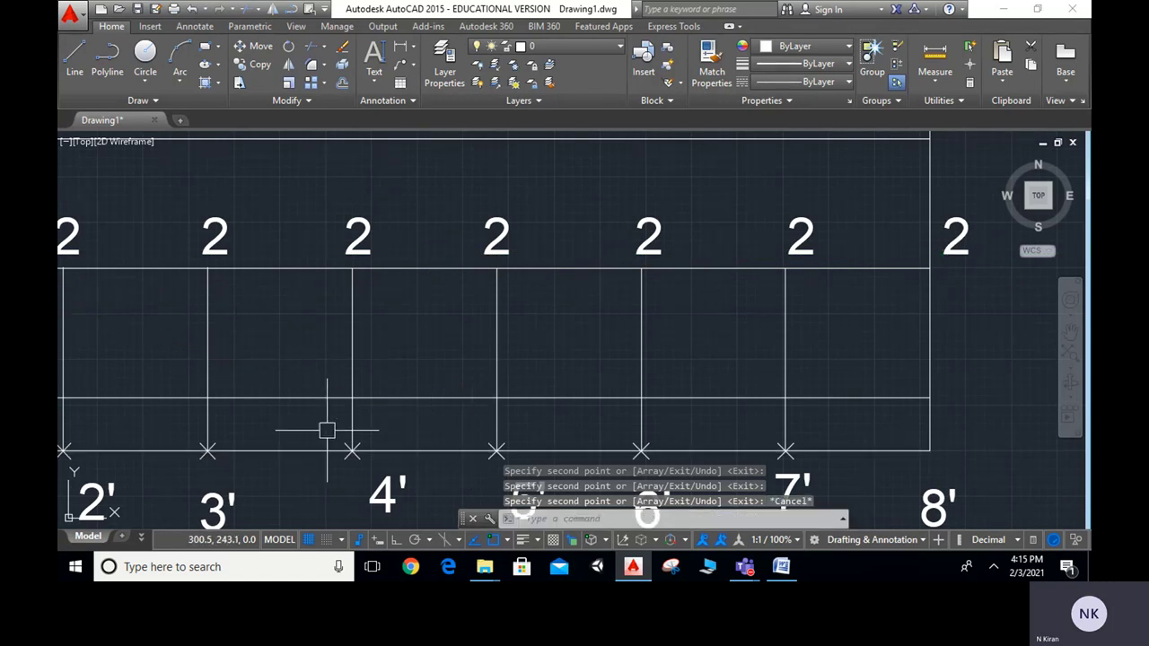
Step: Change the copied labels above the verticals at 1', 2', 3' and 4' to c1, c2, c3 and c4
{"action": "scroll", "coordinate": [305, 404], "scroll_direction": "down", "scroll_amount": 5}
{"action": "middle_click_drag", "start_coordinate": [293, 369], "coordinate": [649, 300]}
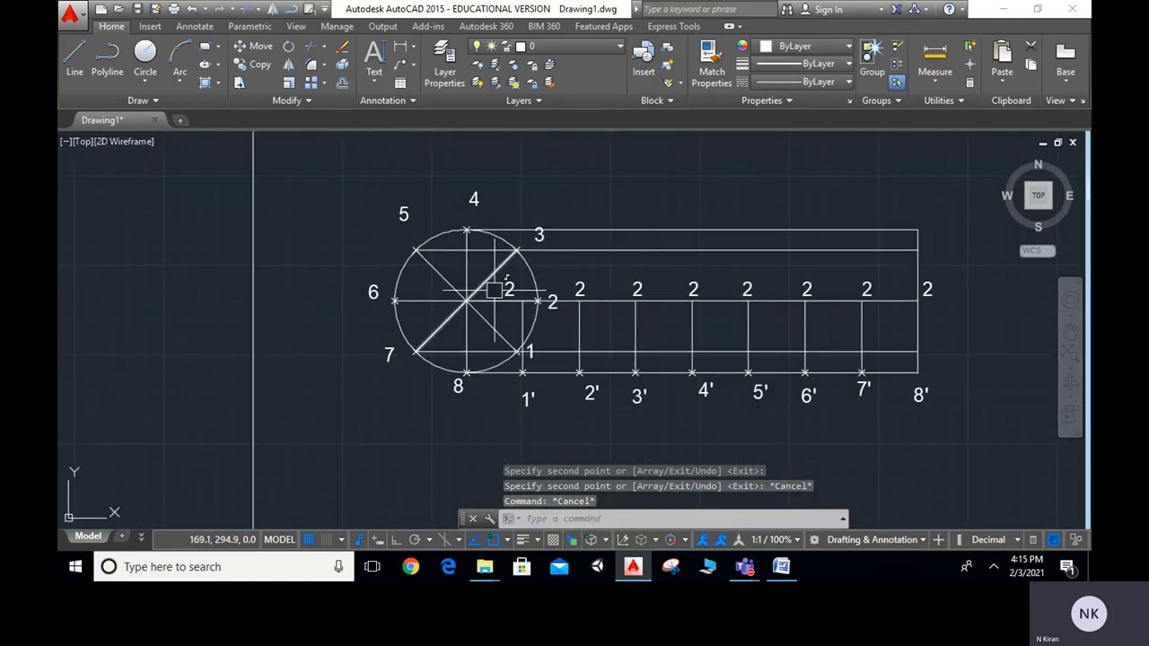
{"action": "double_click", "coordinate": [515, 295]}
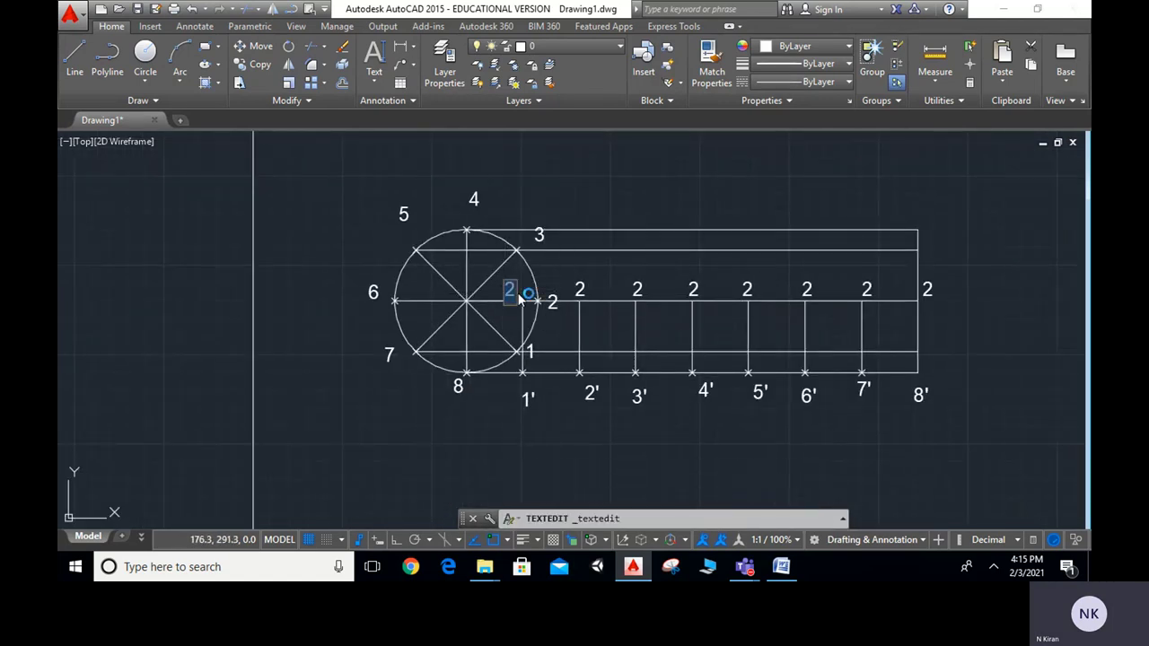
{"action": "left_click", "coordinate": [574, 302]}
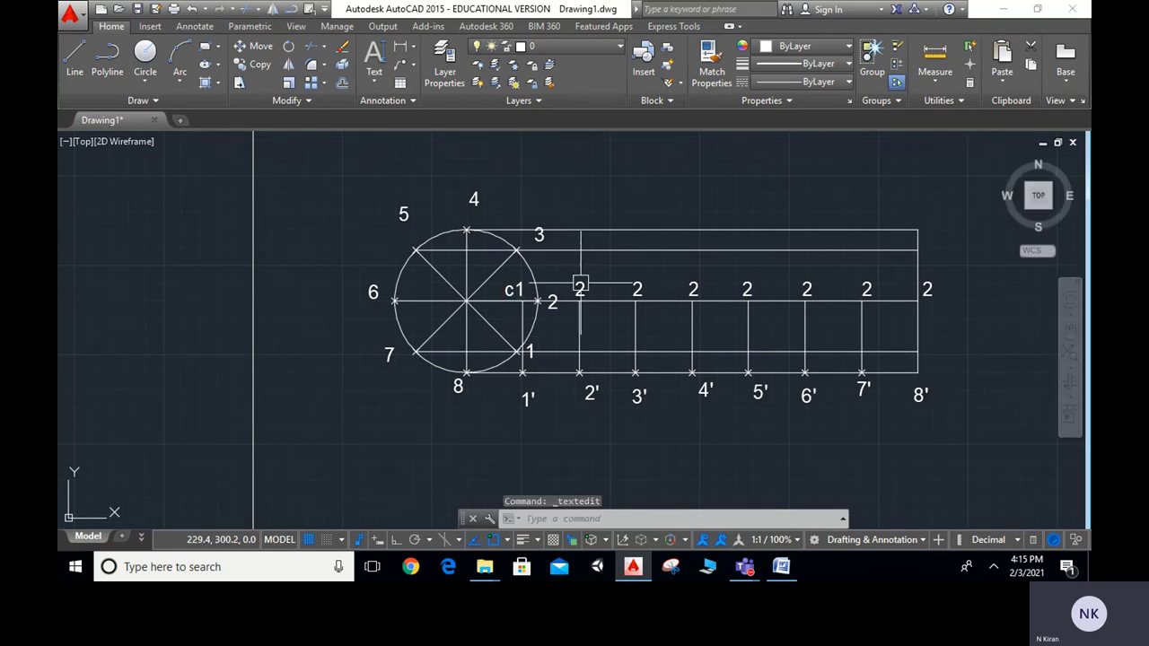
{"action": "double_click", "coordinate": [580, 289]}
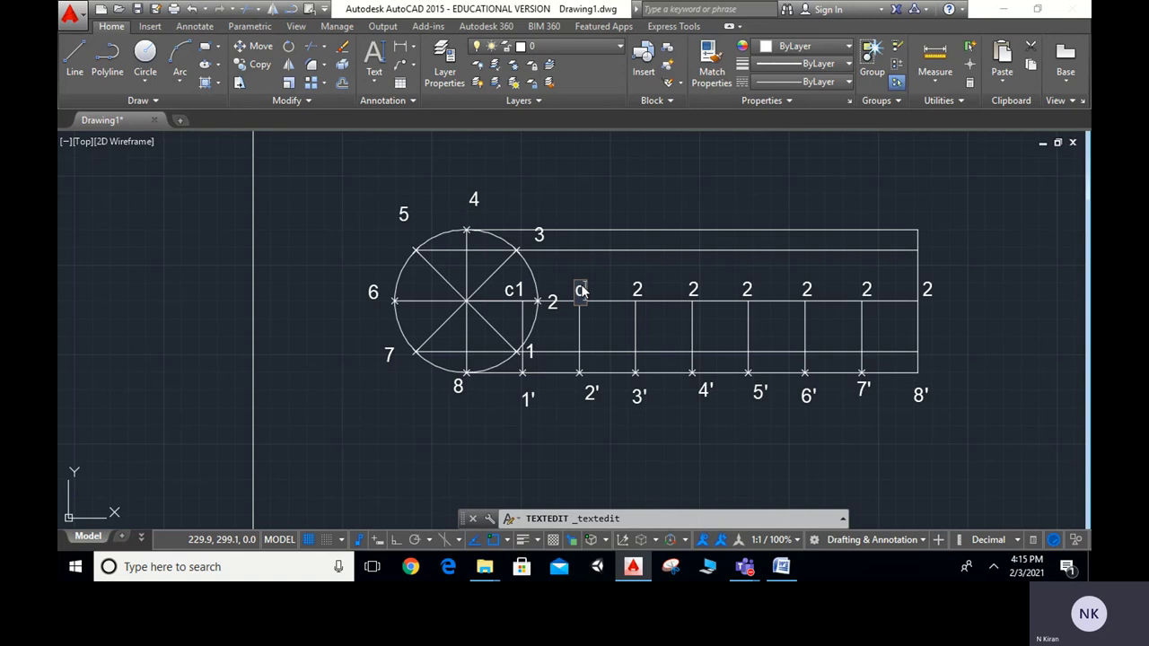
{"action": "left_click", "coordinate": [640, 291]}
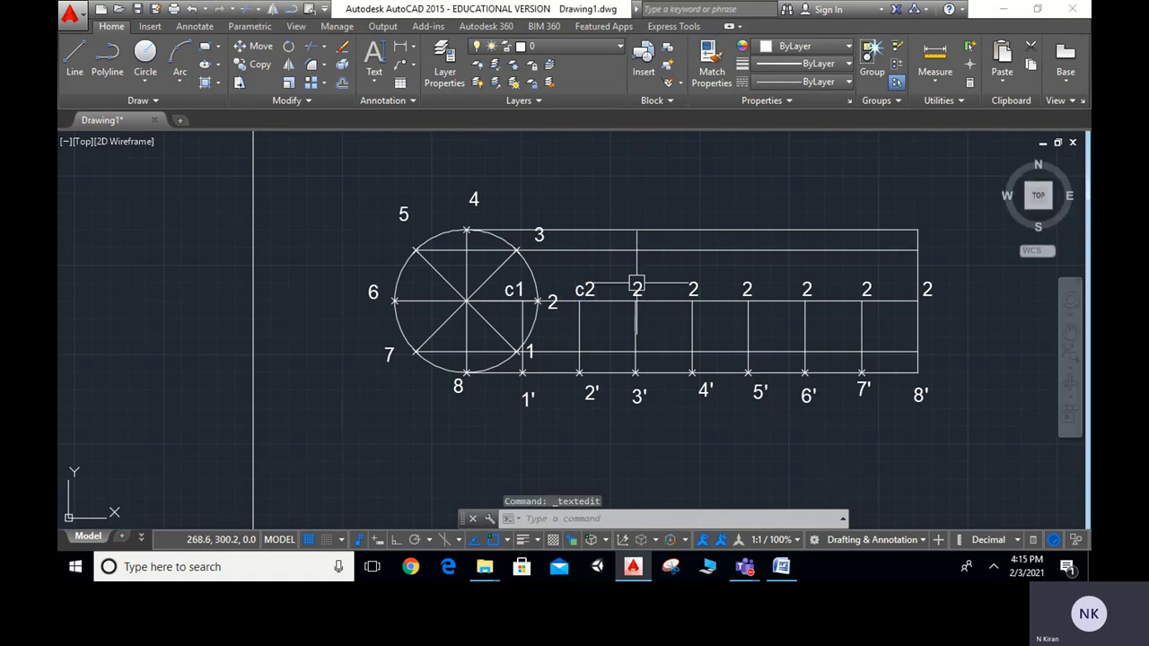
{"action": "double_click", "coordinate": [636, 289]}
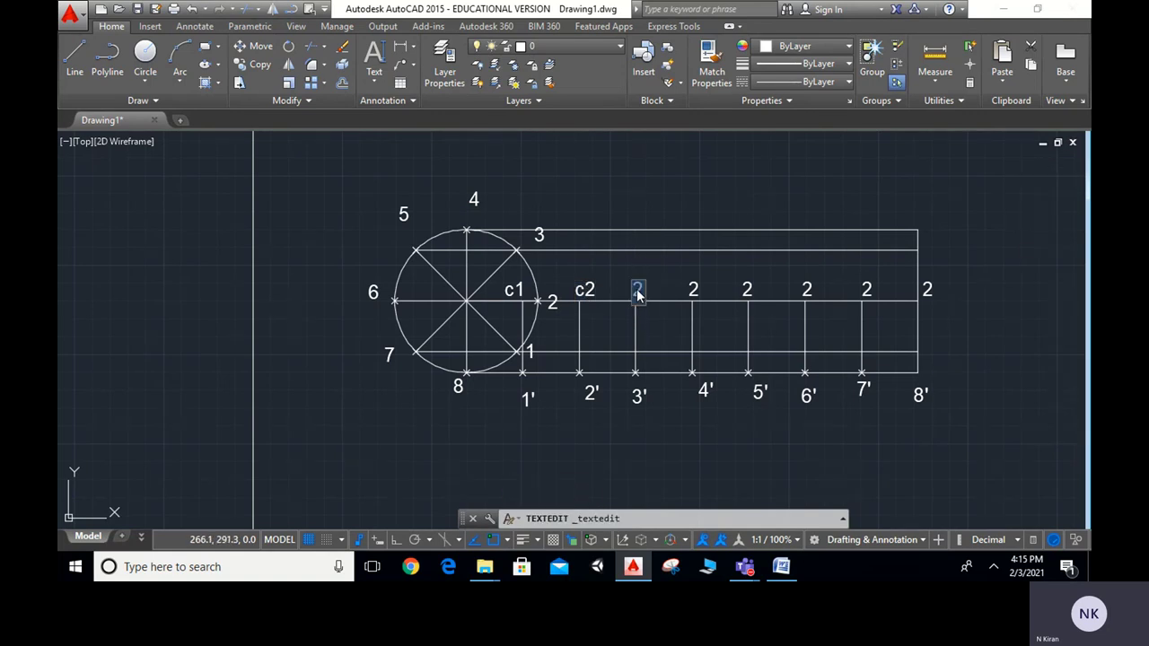
{"action": "left_click", "coordinate": [694, 290]}
{"action": "double_click", "coordinate": [694, 289]}
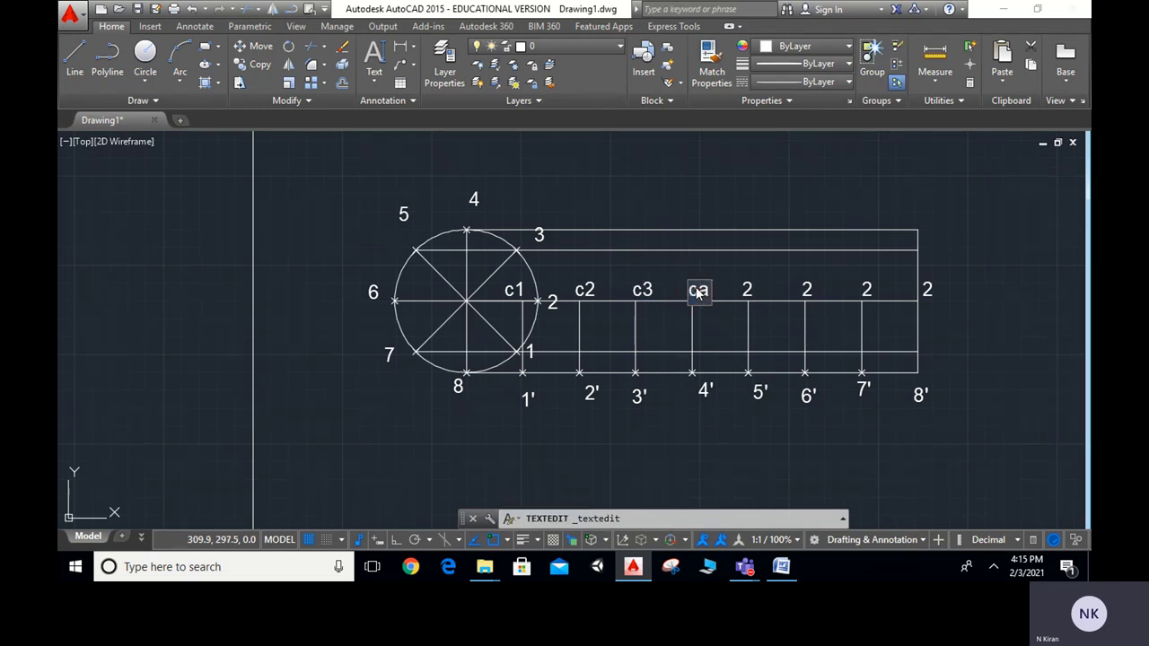
{"action": "left_click", "coordinate": [748, 290]}
{"action": "left_click", "coordinate": [747, 290]}
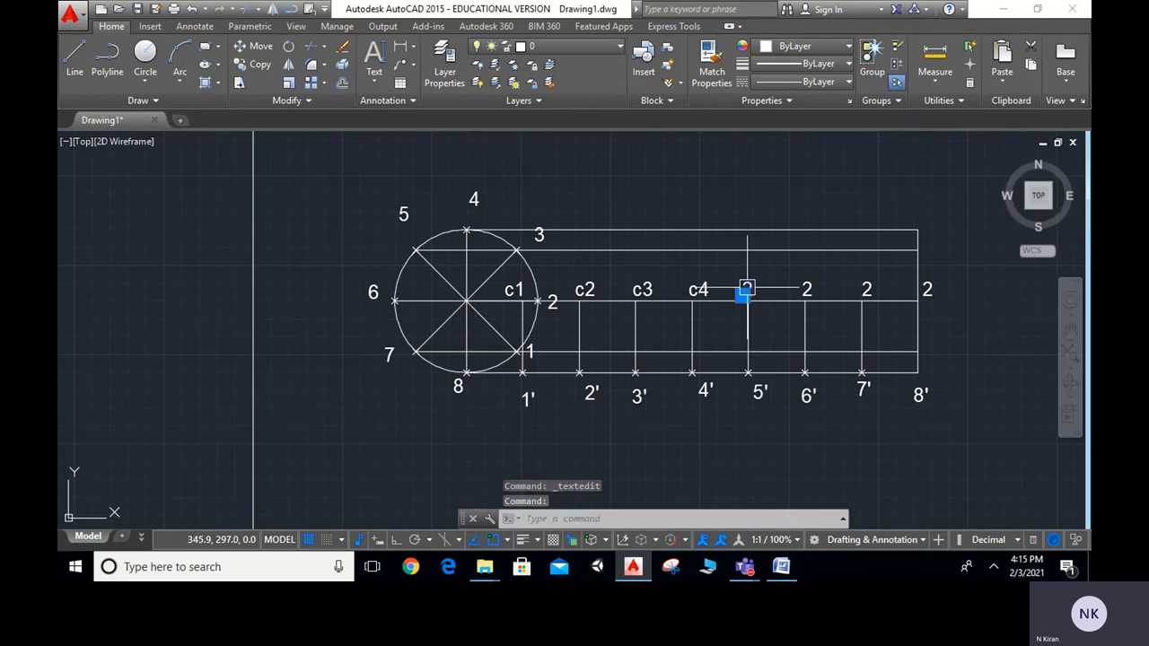
{"action": "type", "text": "c5"}
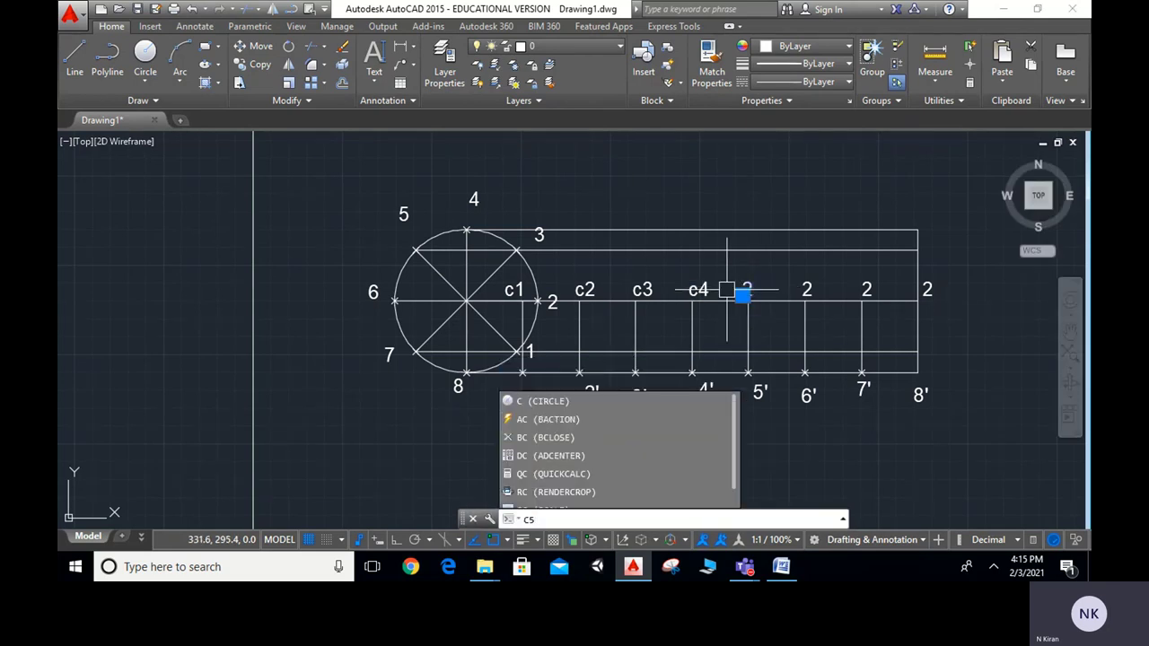
{"action": "key", "text": "Escape"}
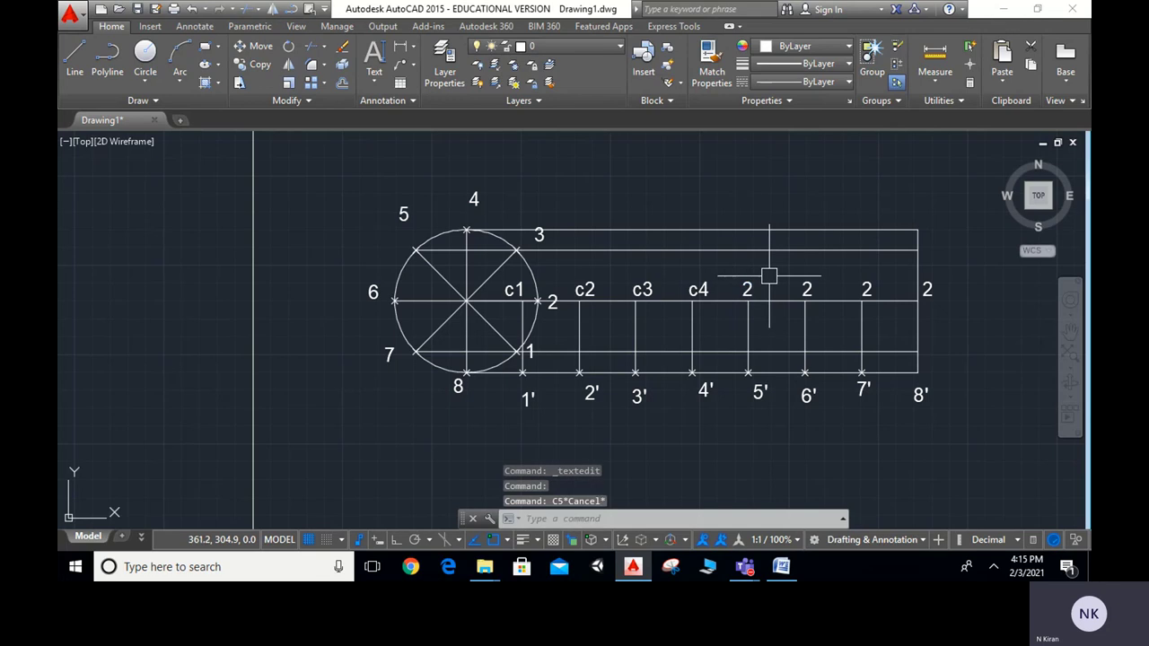
Step: Change the copied label above the vertical at 5' to c5
{"action": "double_click", "coordinate": [748, 290]}
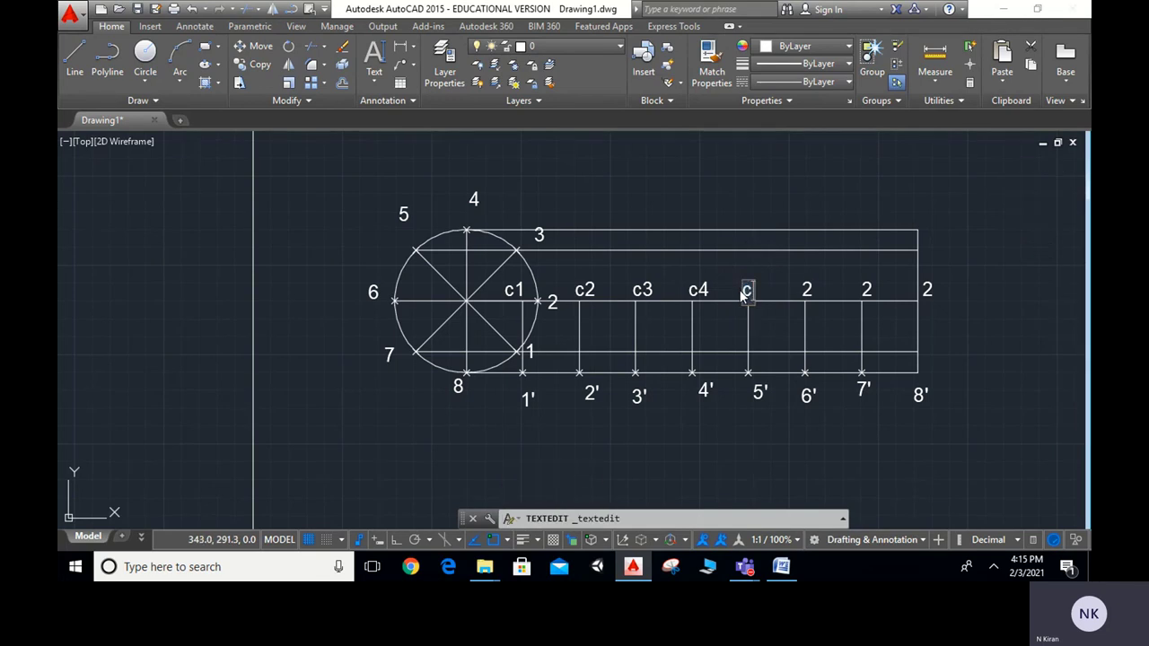
{"action": "key", "text": "Escape"}
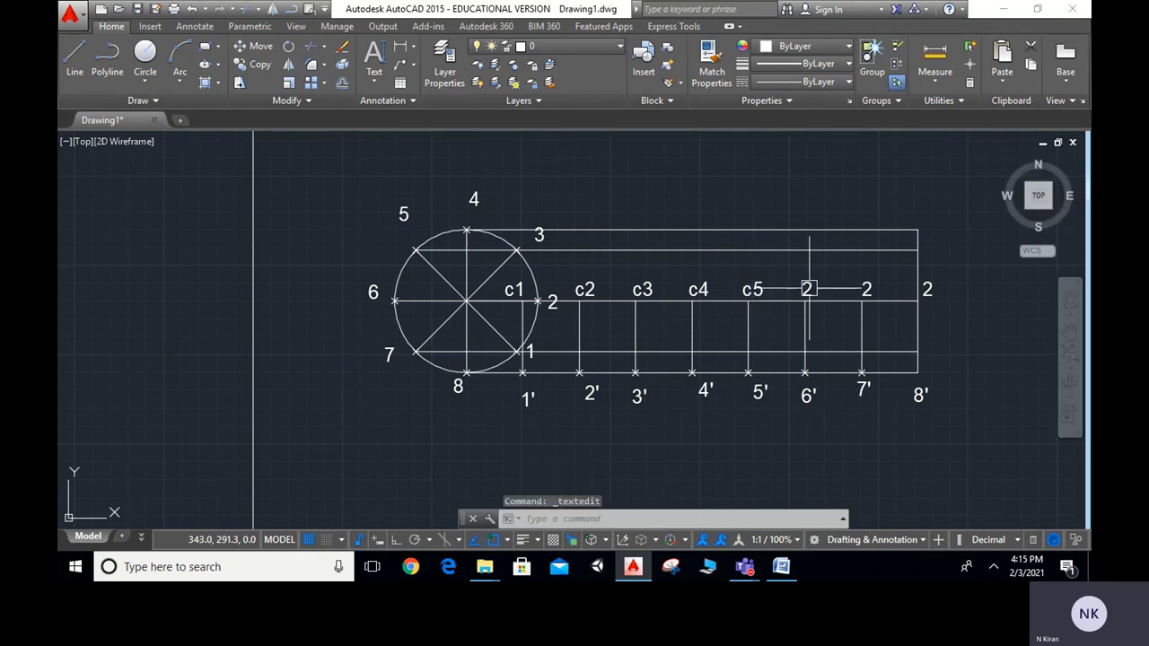
{"action": "left_click", "coordinate": [807, 290]}
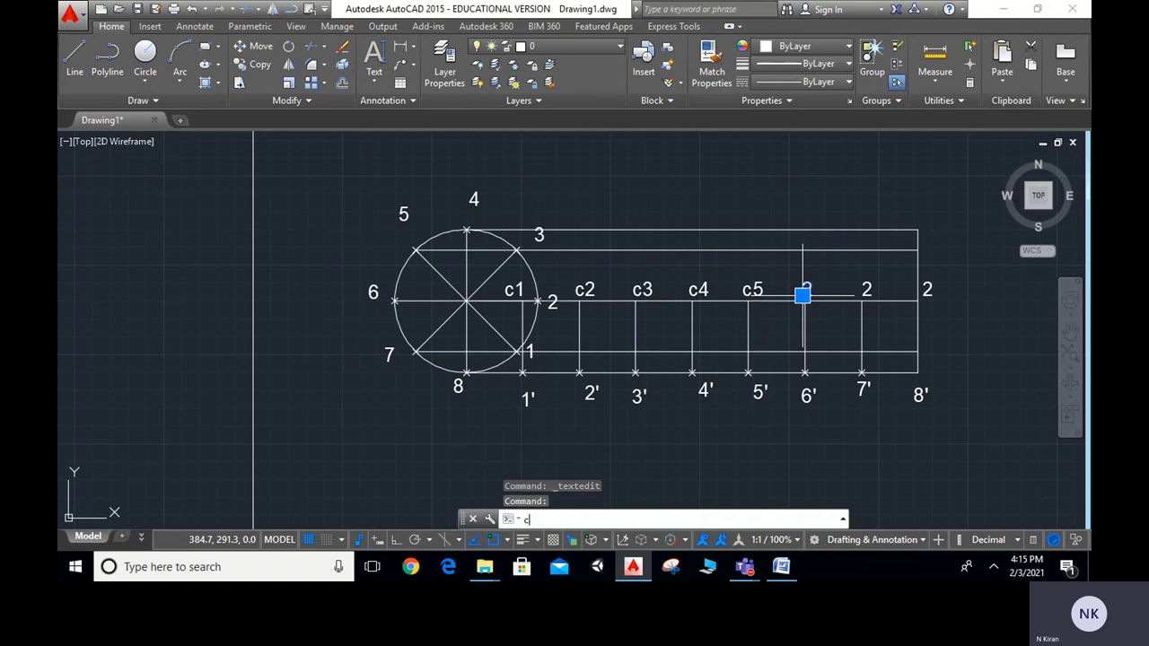
{"action": "type", "text": "c6"}
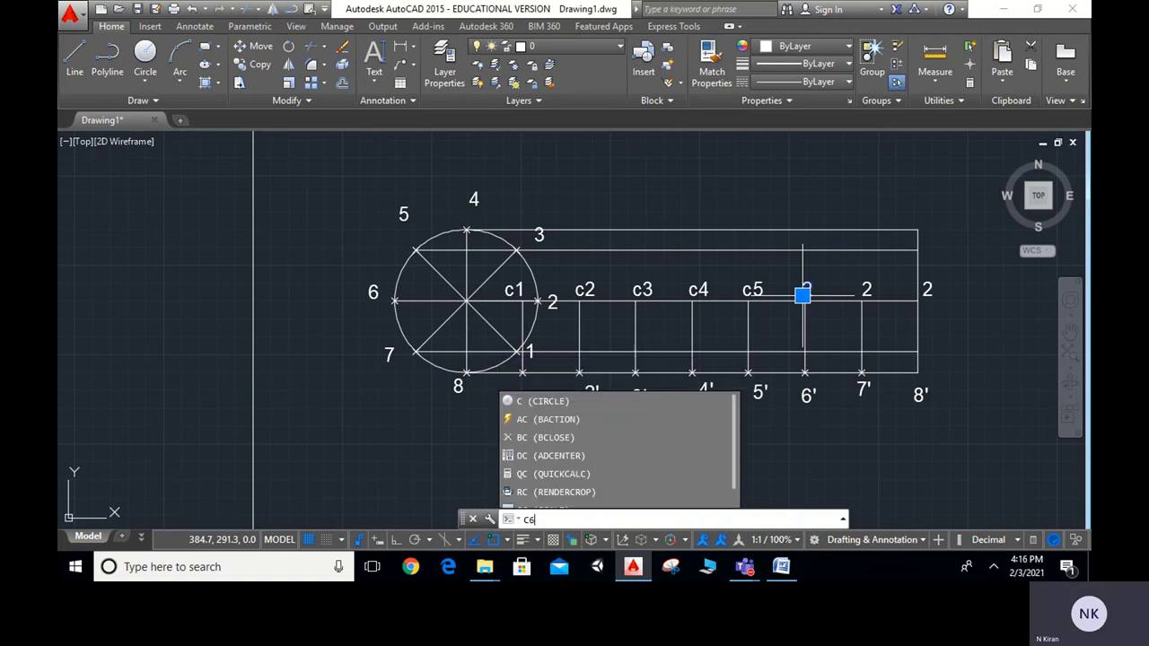
{"action": "key", "text": "Escape"}
{"action": "key", "text": "Escape"}
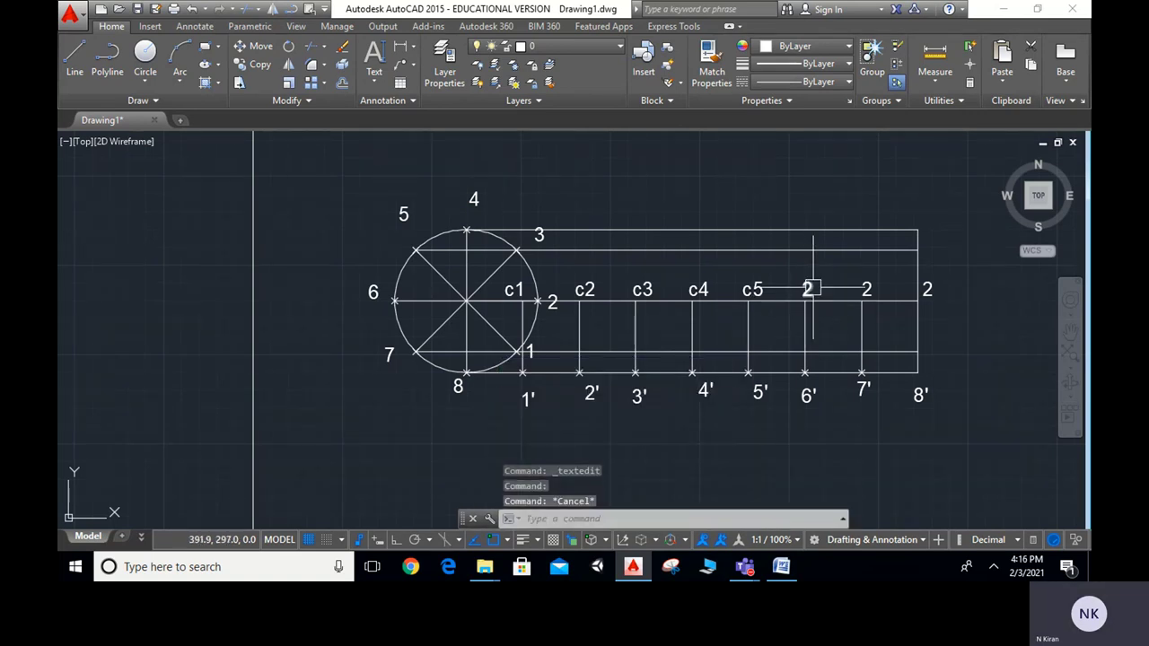
Step: Change the copied label above the vertical at 6' to c6 and select the label above 7'
{"action": "double_click", "coordinate": [808, 290]}
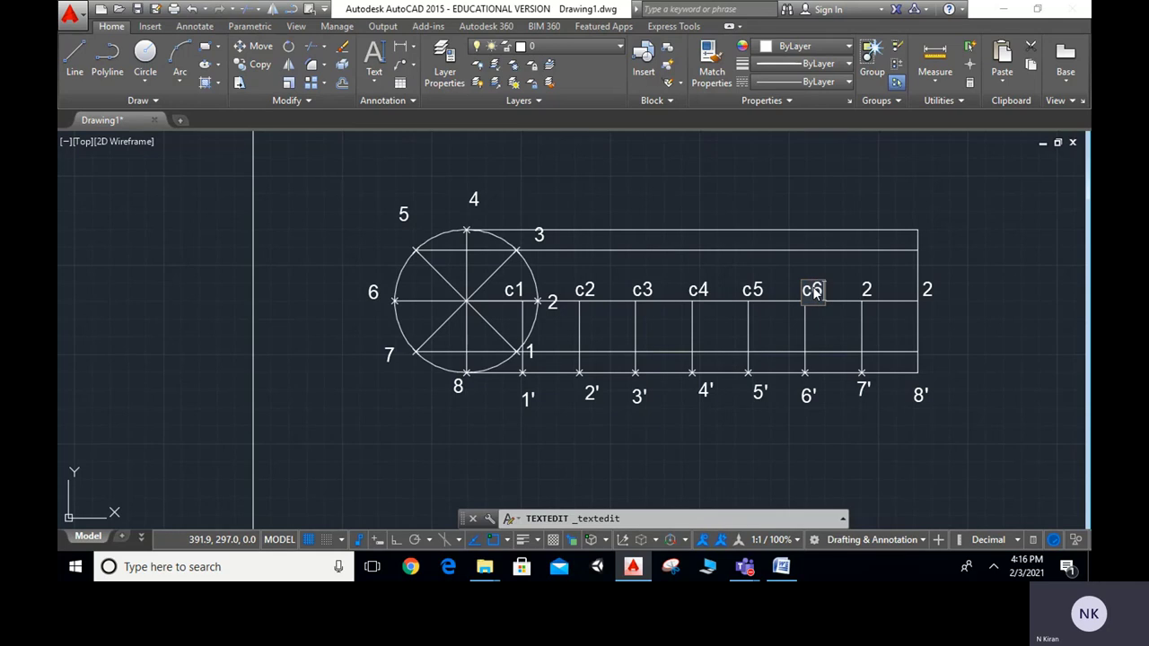
{"action": "key", "text": "Return"}
{"action": "key", "text": "Return"}
{"action": "left_click", "coordinate": [863, 292]}
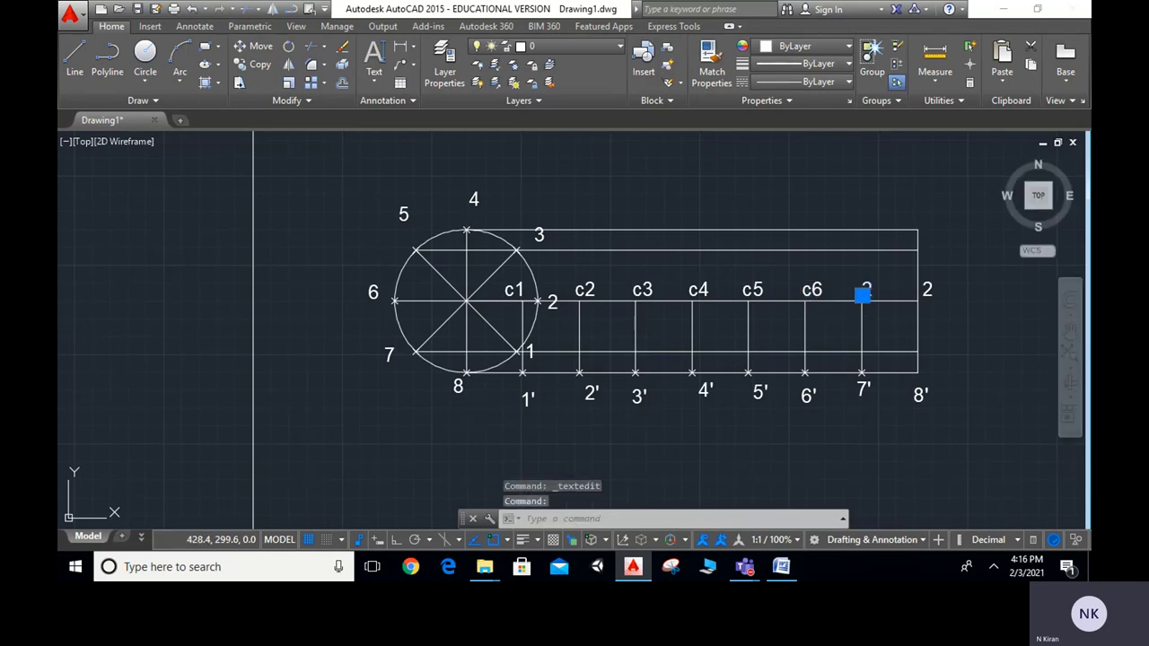
Step: Change the copied labels above the verticals at 7' and 8' to c7 and c8
{"action": "double_click", "coordinate": [865, 290]}
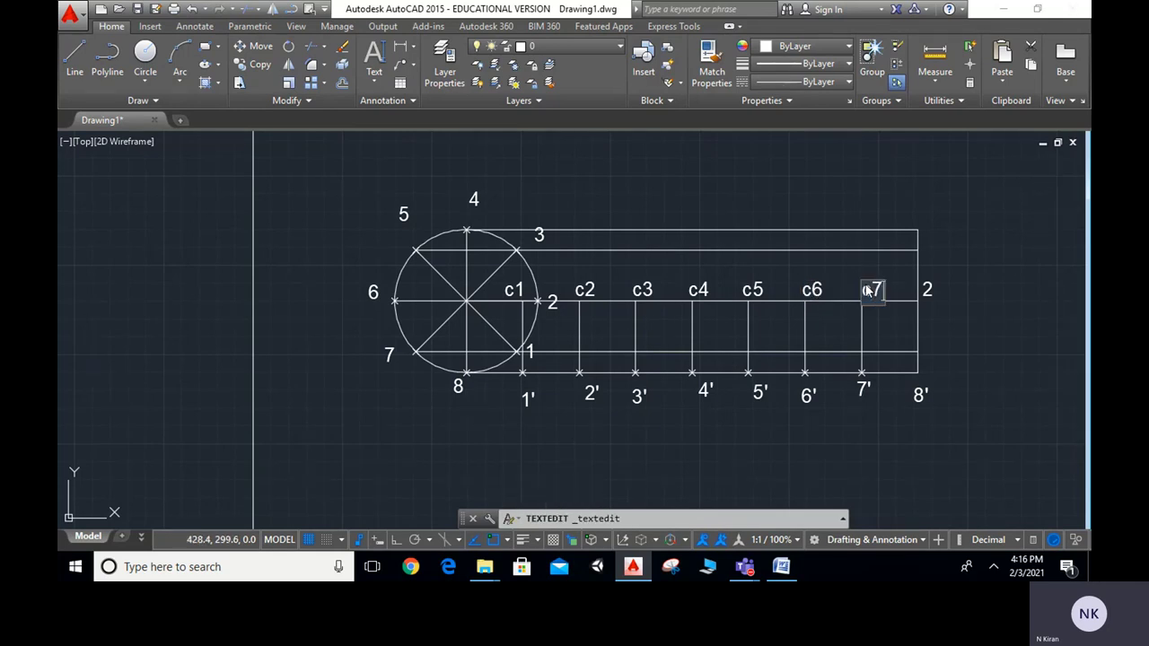
{"action": "key", "text": "Return"}
{"action": "key", "text": "Return"}
{"action": "left_click", "coordinate": [929, 290]}
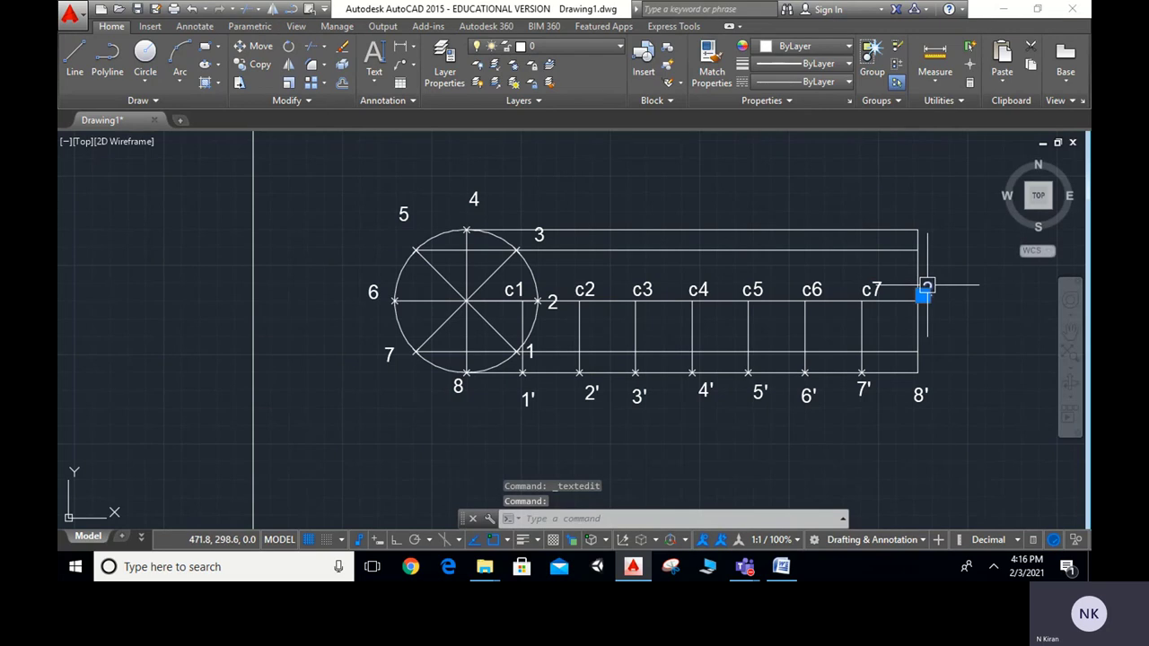
{"action": "double_click", "coordinate": [928, 290]}
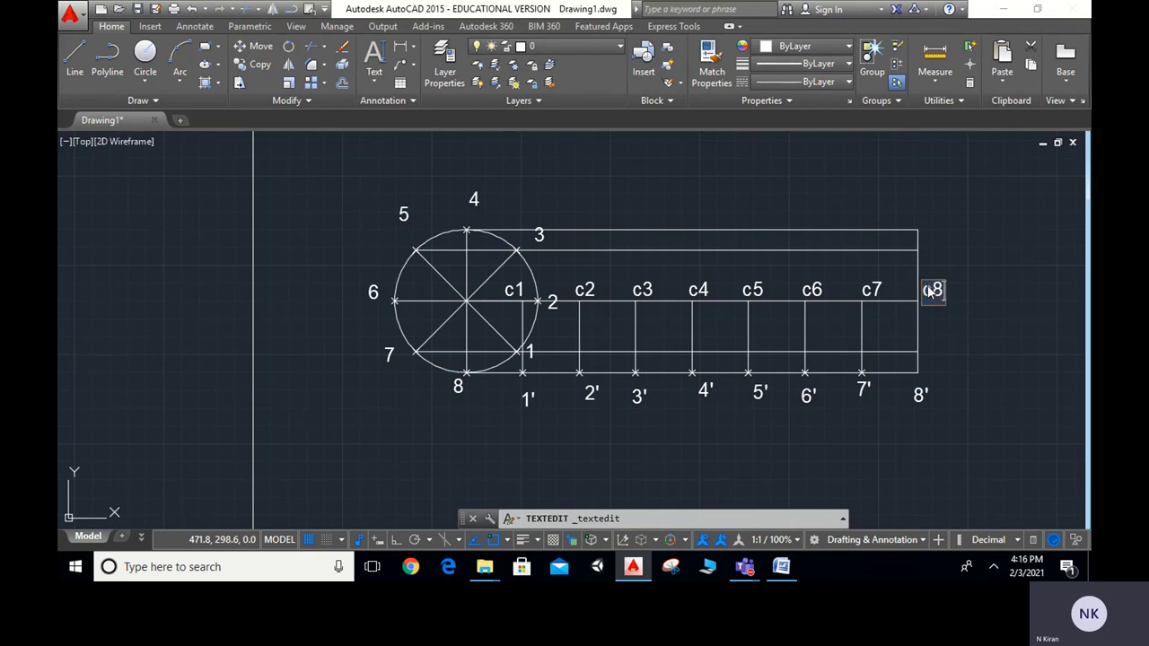
{"action": "key", "text": "Return"}
{"action": "key", "text": "Return"}
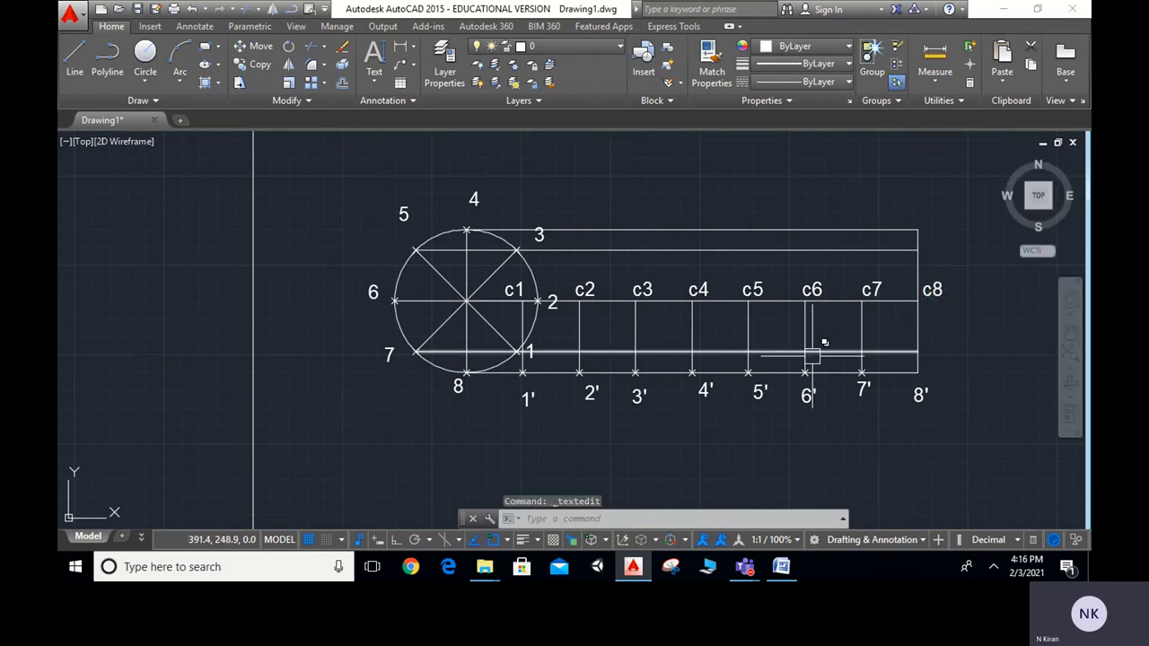
Step: Copy the generating circle from its centre to c1 on the centre line, and end the copying
{"action": "mouse_move", "coordinate": [826, 336]}
{"action": "middle_mouse_down"}
{"action": "mouse_move", "coordinate": [764, 349]}
{"action": "mouse_move", "coordinate": [714, 334]}
{"action": "middle_mouse_up"}
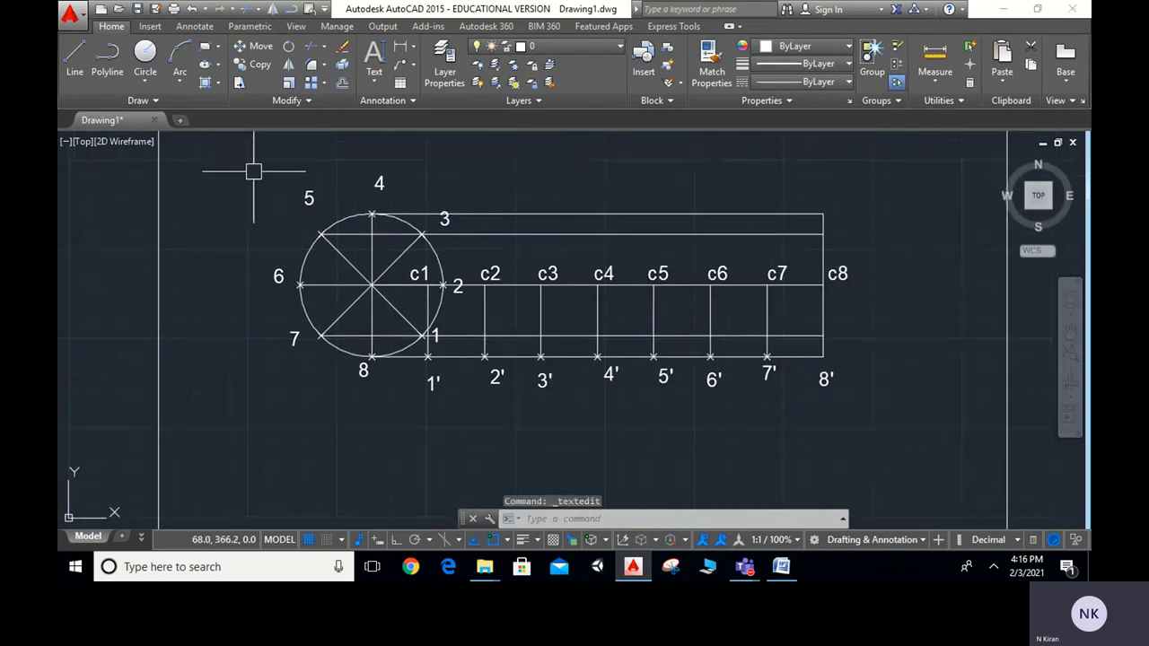
{"action": "left_click", "coordinate": [258, 66]}
{"action": "left_click", "coordinate": [404, 225]}
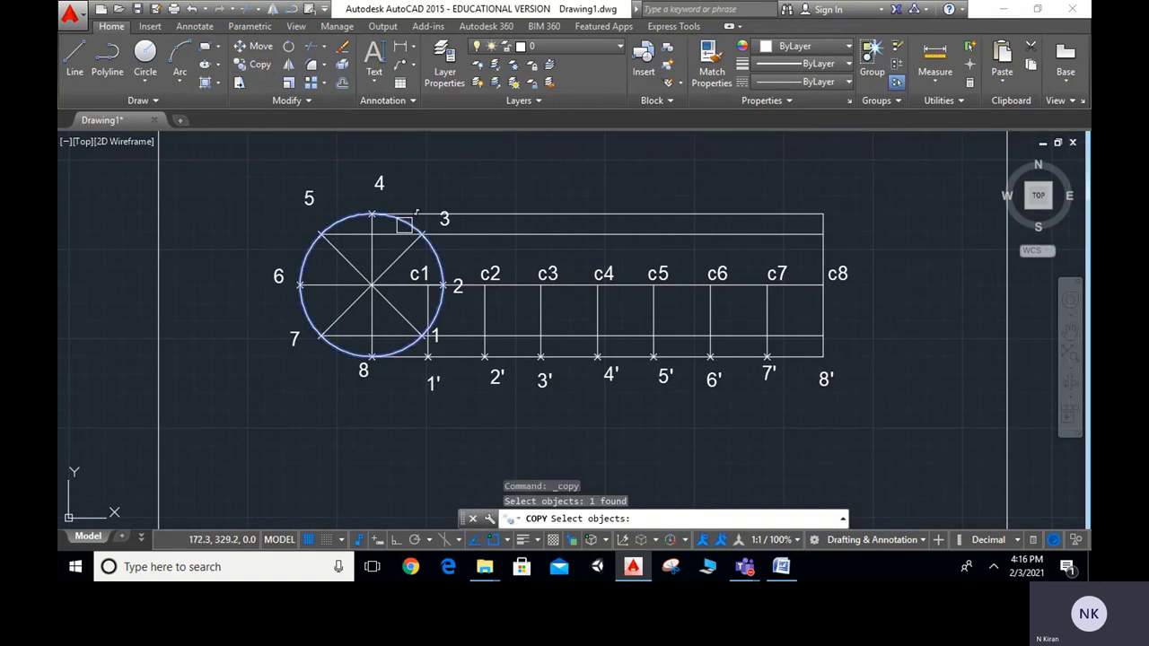
{"action": "key", "text": "Return"}
{"action": "left_click", "coordinate": [372, 285]}
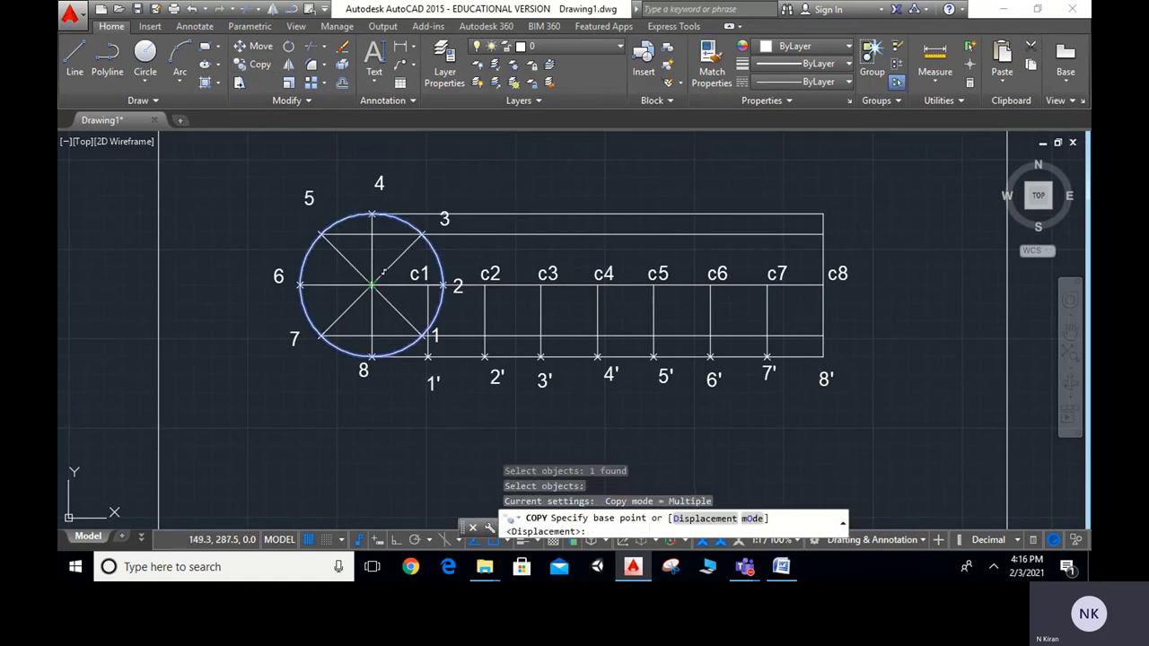
{"action": "left_click", "coordinate": [428, 285]}
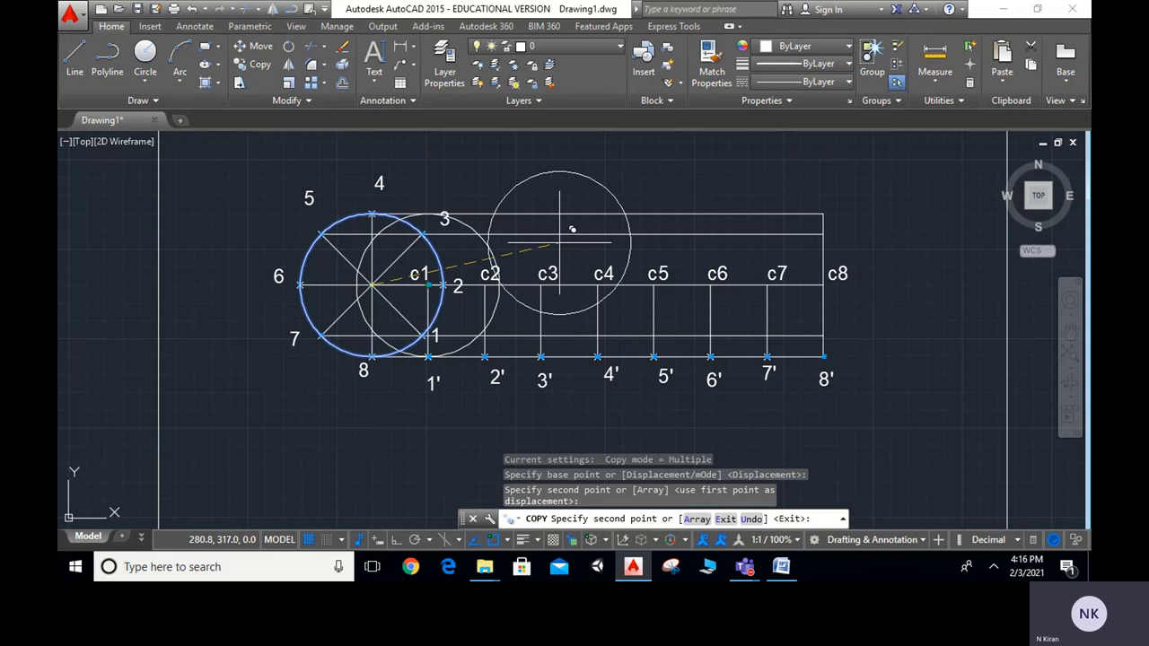
{"action": "key", "text": "Escape"}
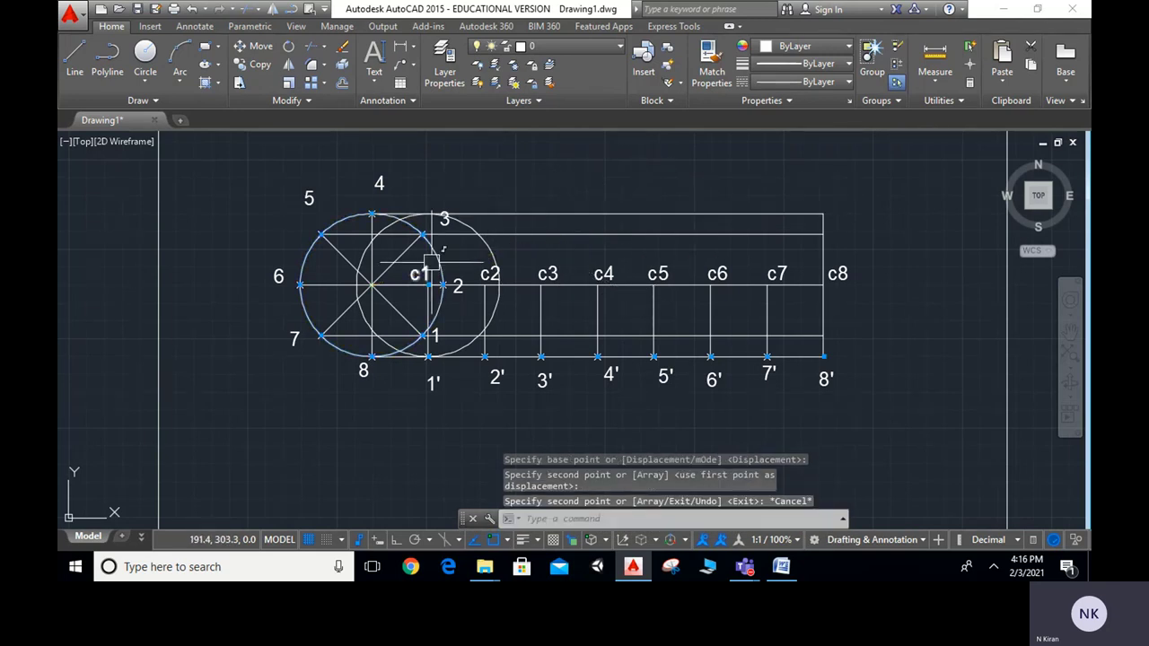
Step: Set the object colour to Red and place a point where the circle centred at c1 crosses line 7-1 on its left side, clearing any selection
{"action": "scroll", "coordinate": [433, 264], "scroll_direction": "up", "scroll_amount": 2}
{"action": "left_click", "coordinate": [835, 45]}
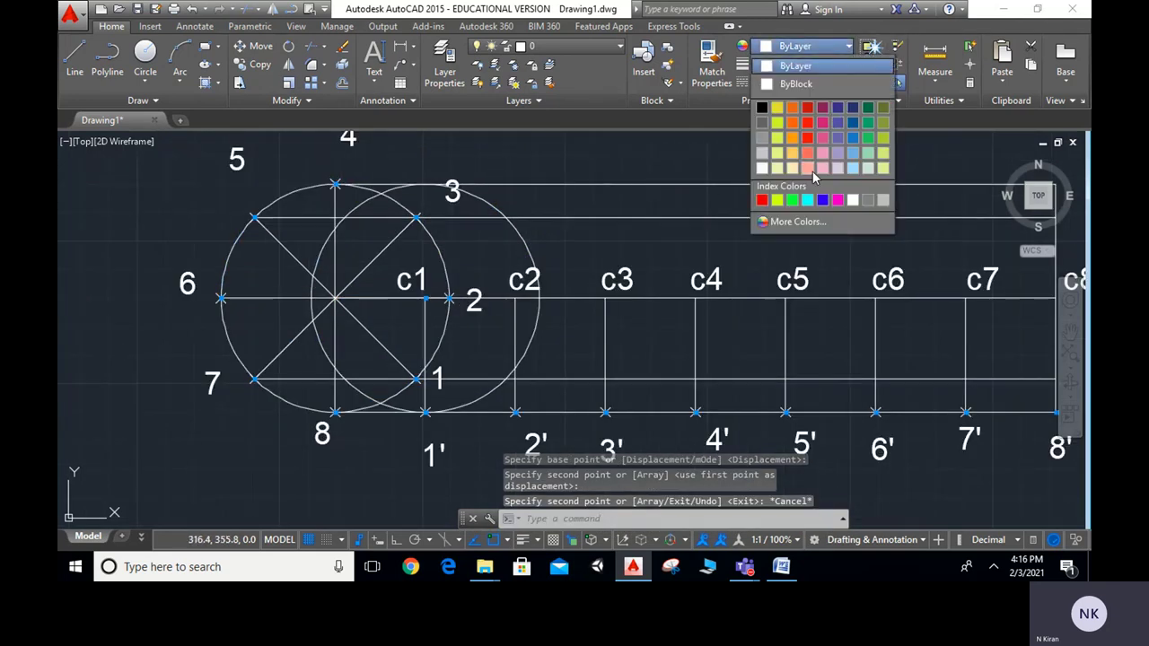
{"action": "left_click", "coordinate": [762, 200]}
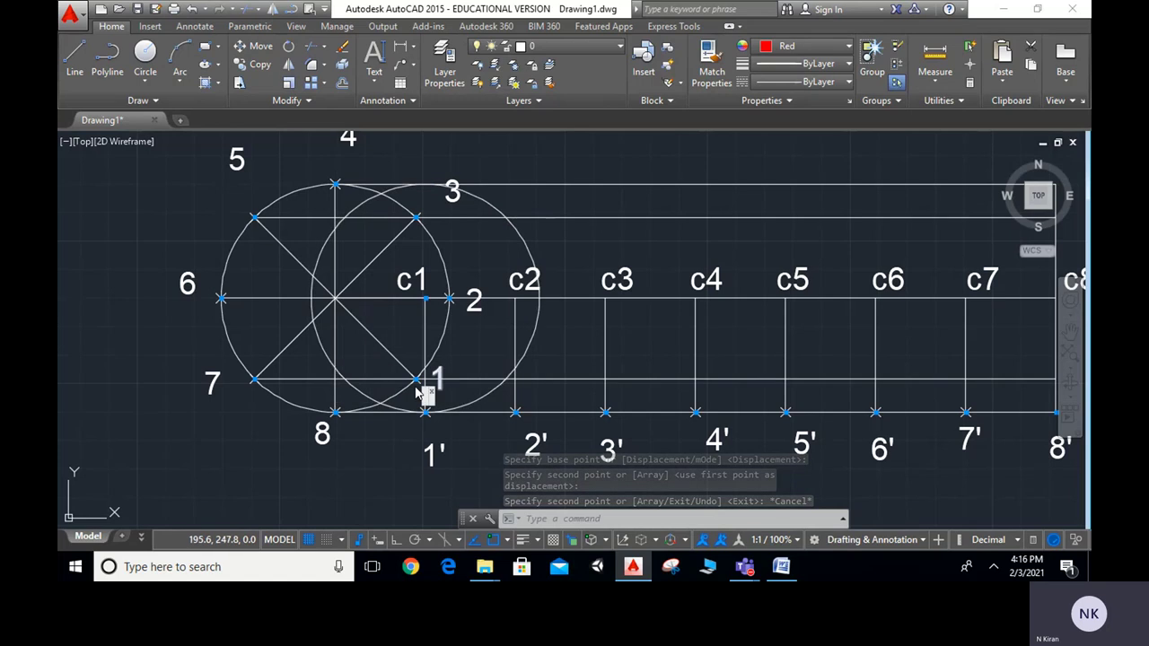
{"action": "scroll", "coordinate": [342, 365], "scroll_direction": "up", "scroll_amount": 2}
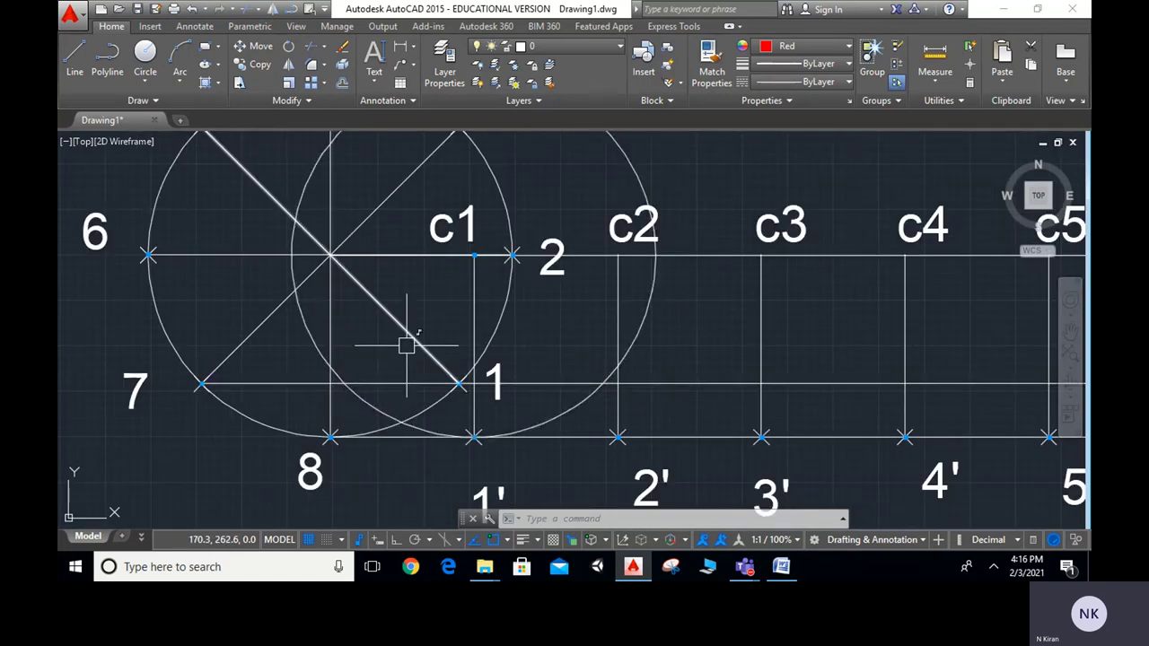
{"action": "type", "text": "po"}
{"action": "key", "text": "Return"}
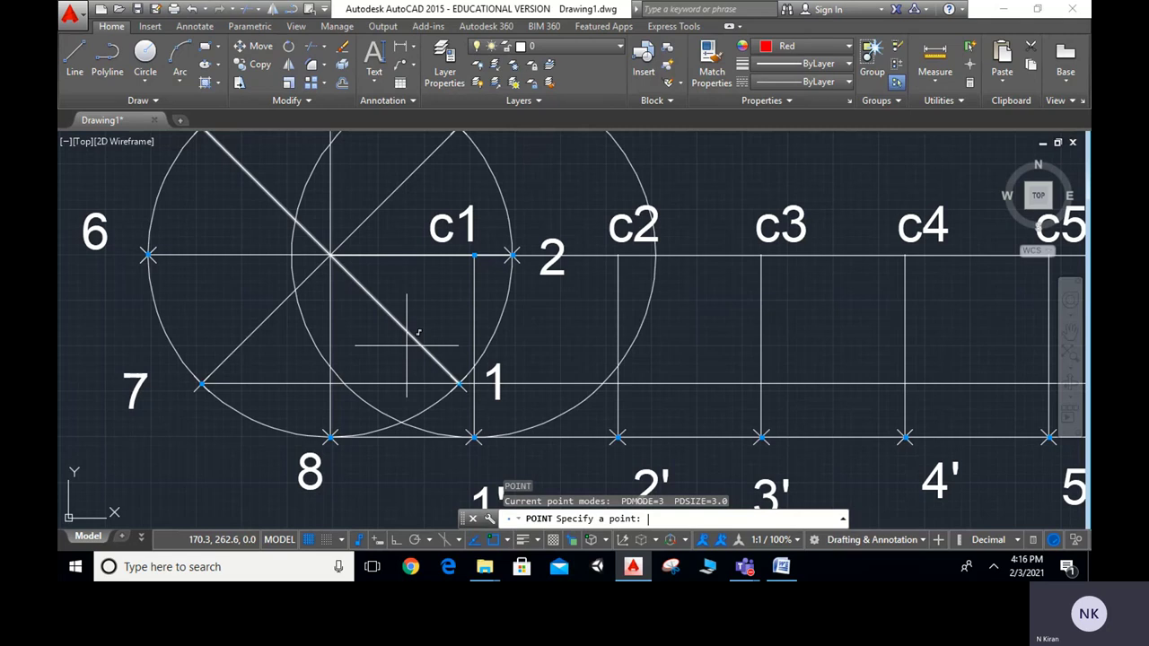
{"action": "left_click", "coordinate": [345, 385]}
{"action": "scroll", "coordinate": [666, 397], "scroll_direction": "down", "scroll_amount": 1}
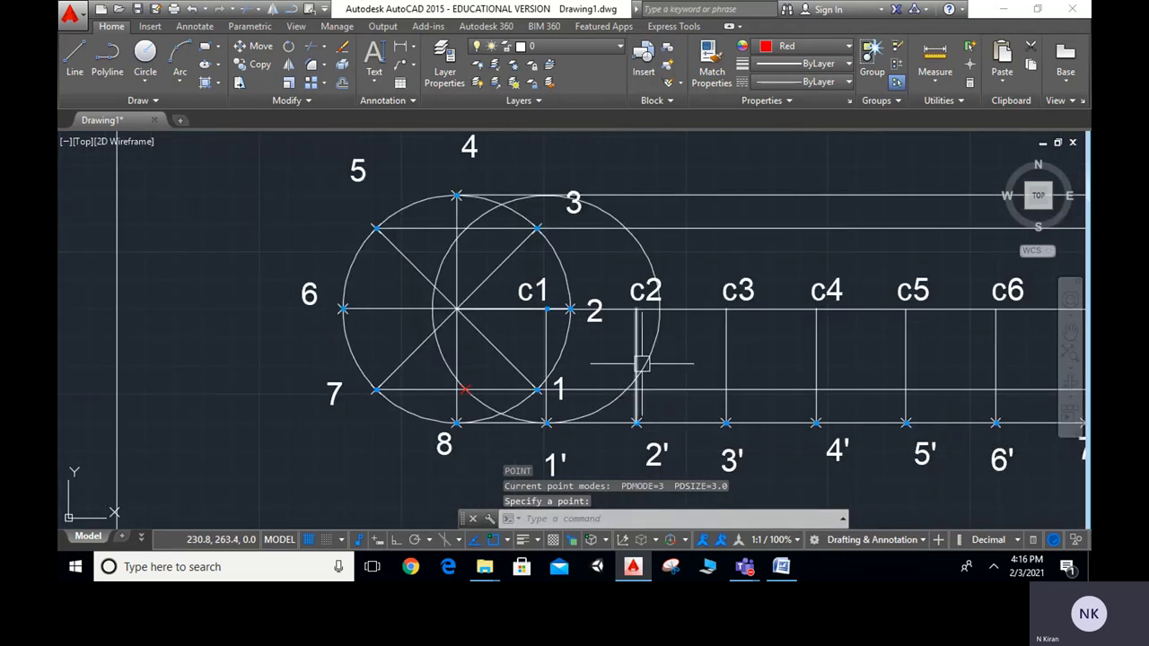
{"action": "key", "text": "Escape"}
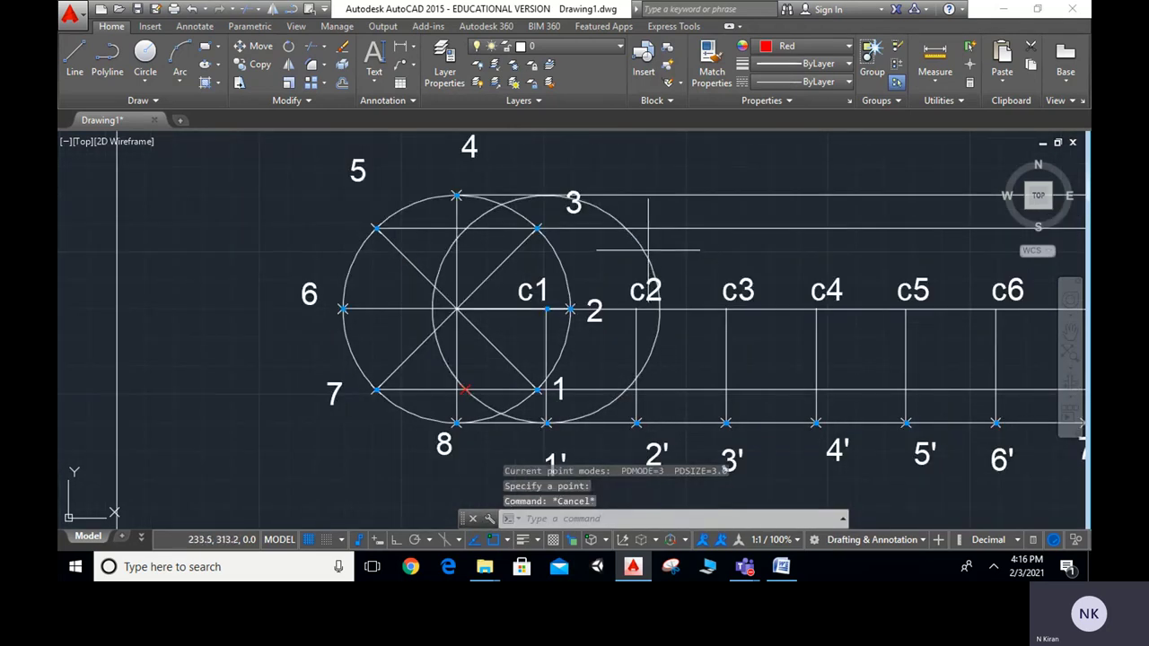
{"action": "left_click", "coordinate": [652, 251]}
{"action": "key", "text": "Escape"}
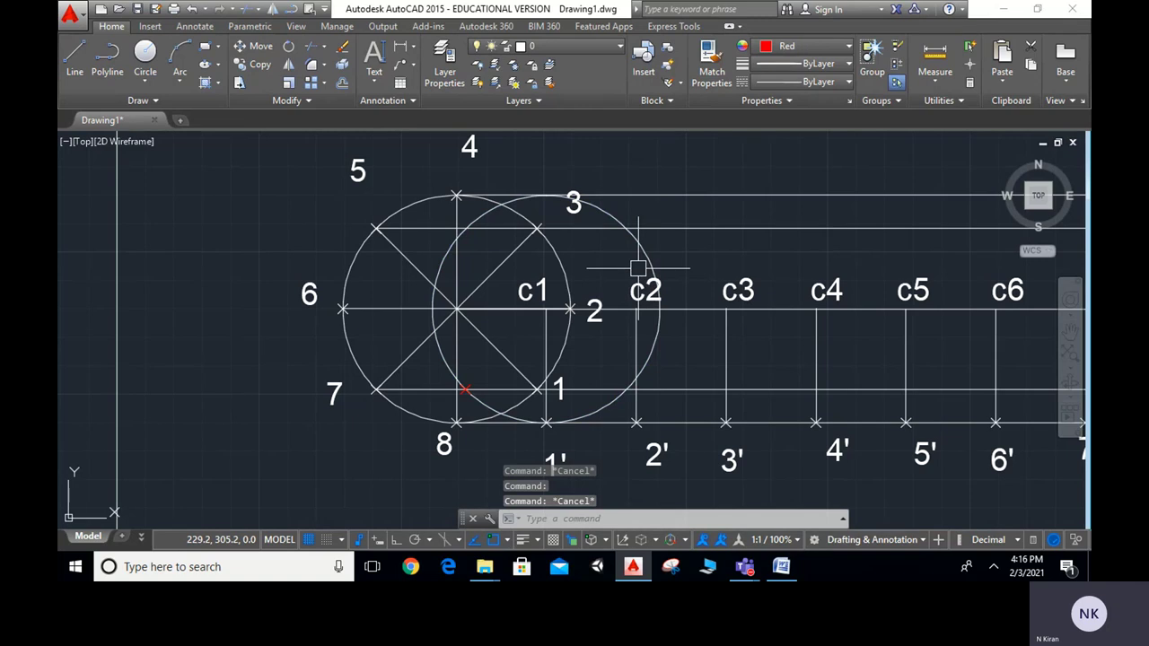
Step: Begin copying the circle centred at c1, taking only that circle as the object to copy
{"action": "left_click", "coordinate": [256, 63]}
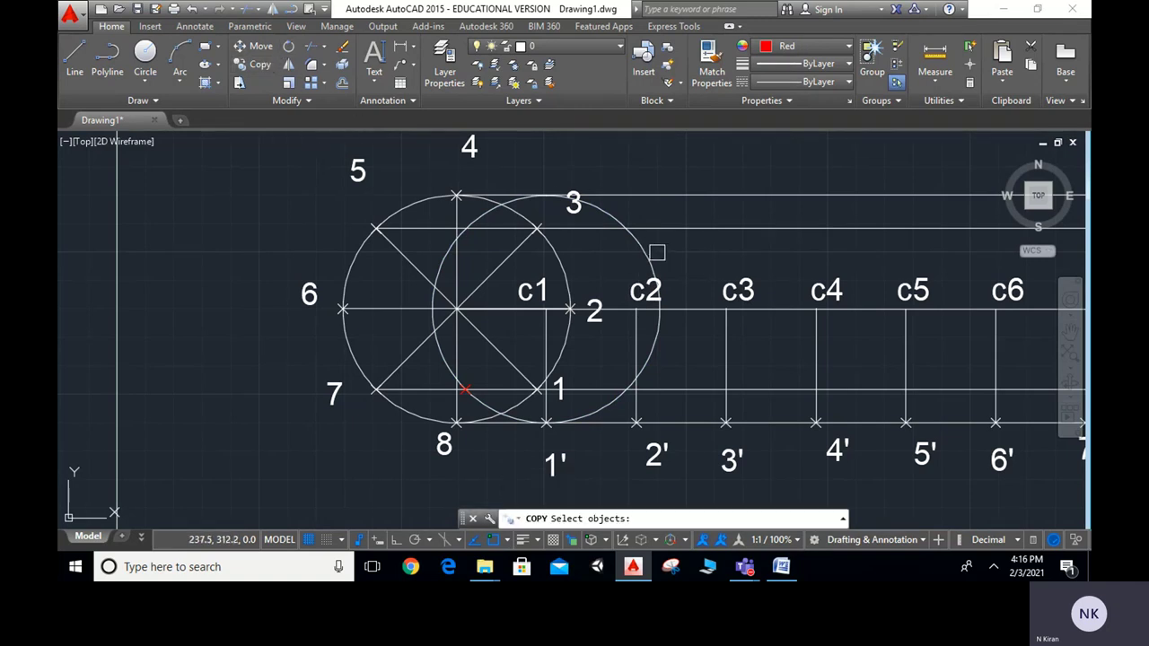
{"action": "left_click", "coordinate": [643, 252]}
{"action": "key", "text": "Return"}
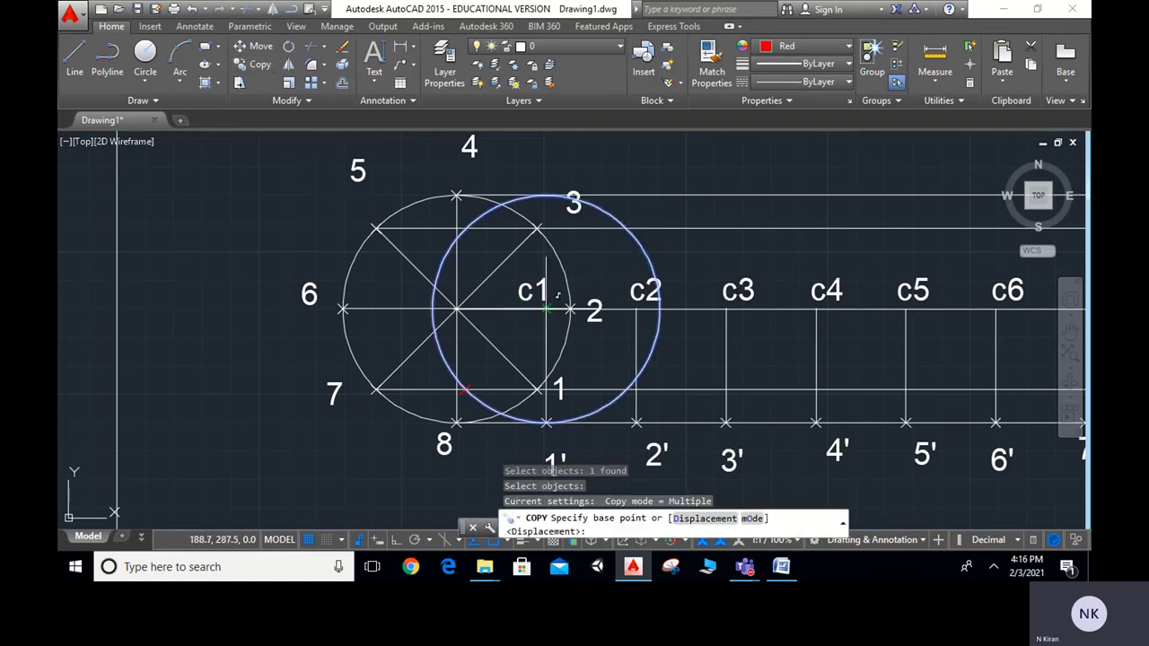
Step: Copy the circle centred at c1 so that the new circle is centred at c2
{"action": "left_click", "coordinate": [548, 308]}
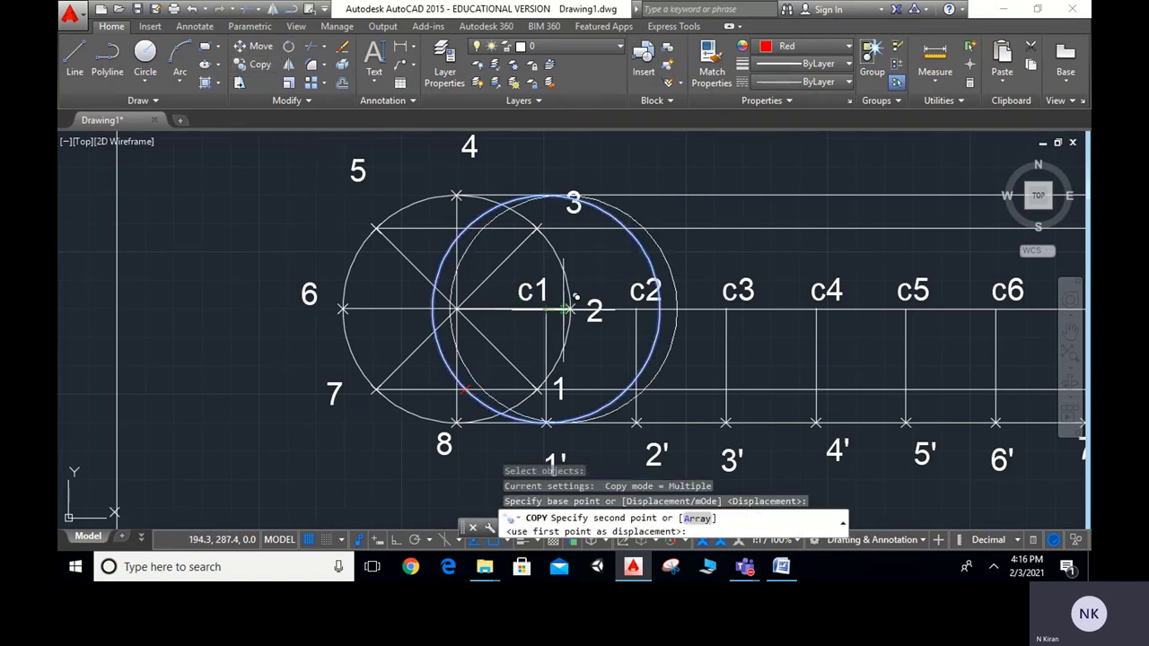
{"action": "left_click", "coordinate": [647, 294]}
{"action": "key", "text": "Escape"}
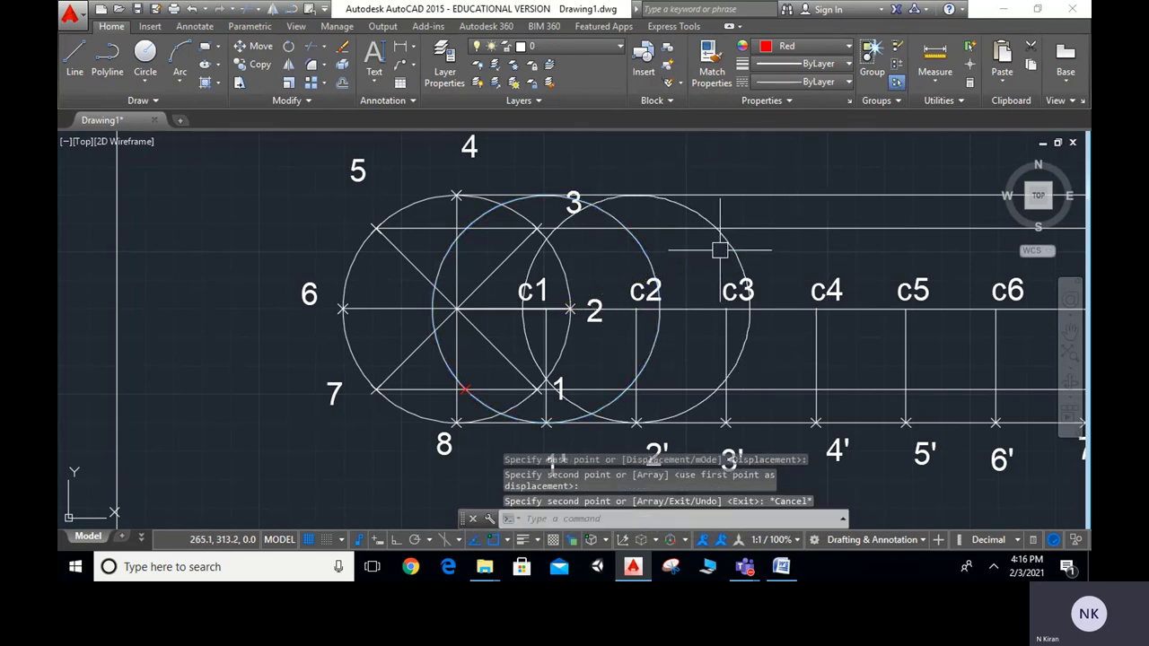
Step: Delete the circle centred at c1
{"action": "left_click", "coordinate": [521, 202]}
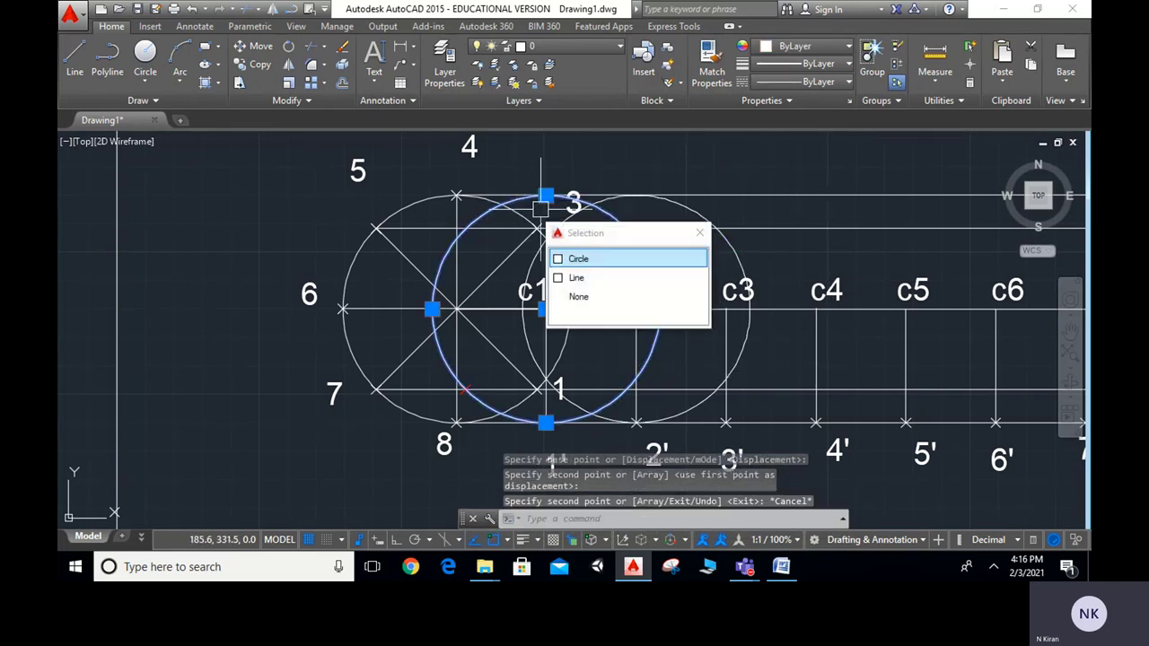
{"action": "left_click", "coordinate": [558, 260]}
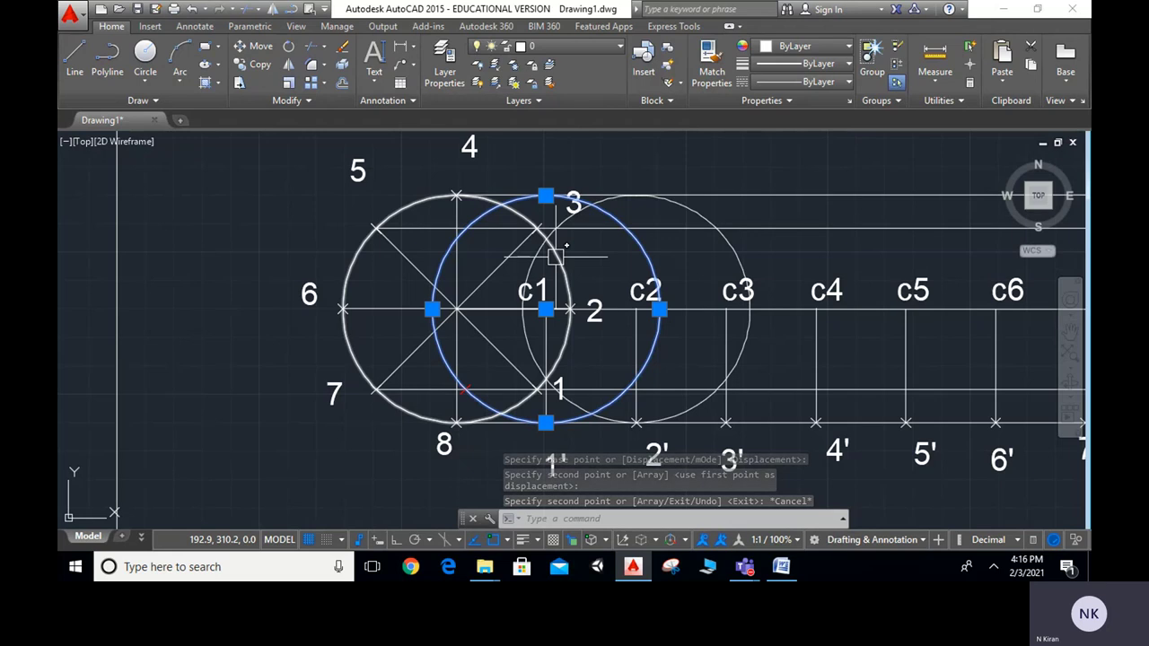
{"action": "key", "text": "Delete"}
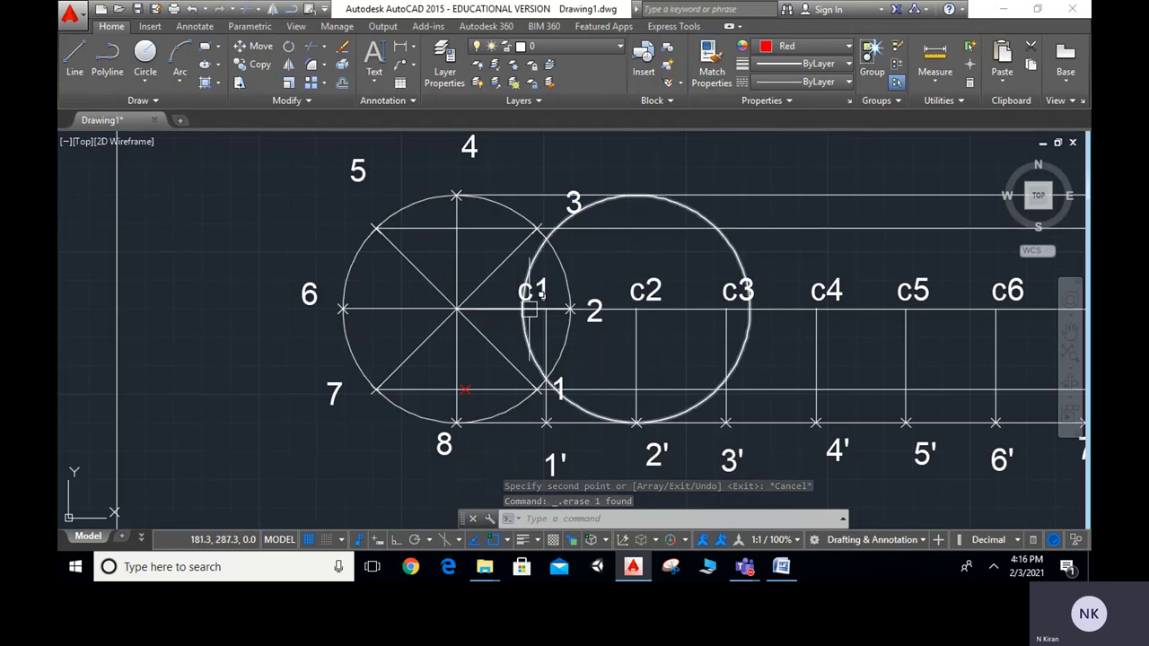
Step: Place a point where the left side of the c2 circle meets the horizontal centre line through 6 and 2
{"action": "type", "text": "p"}
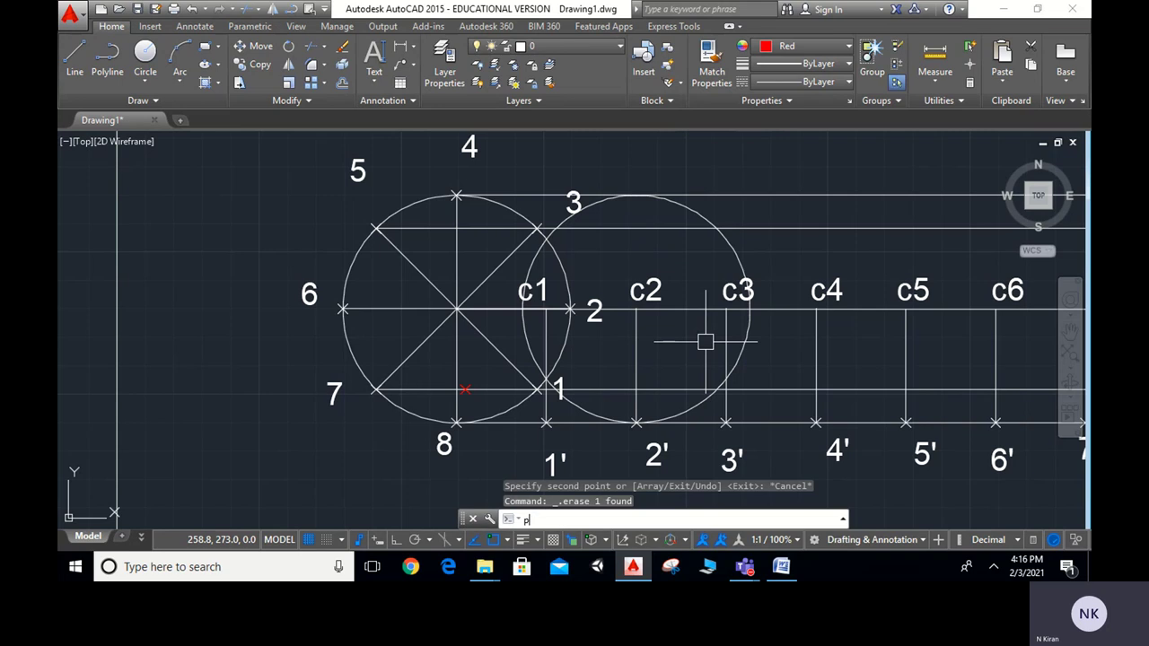
{"action": "type", "text": "o"}
{"action": "key", "text": "Return"}
{"action": "left_click", "coordinate": [524, 308]}
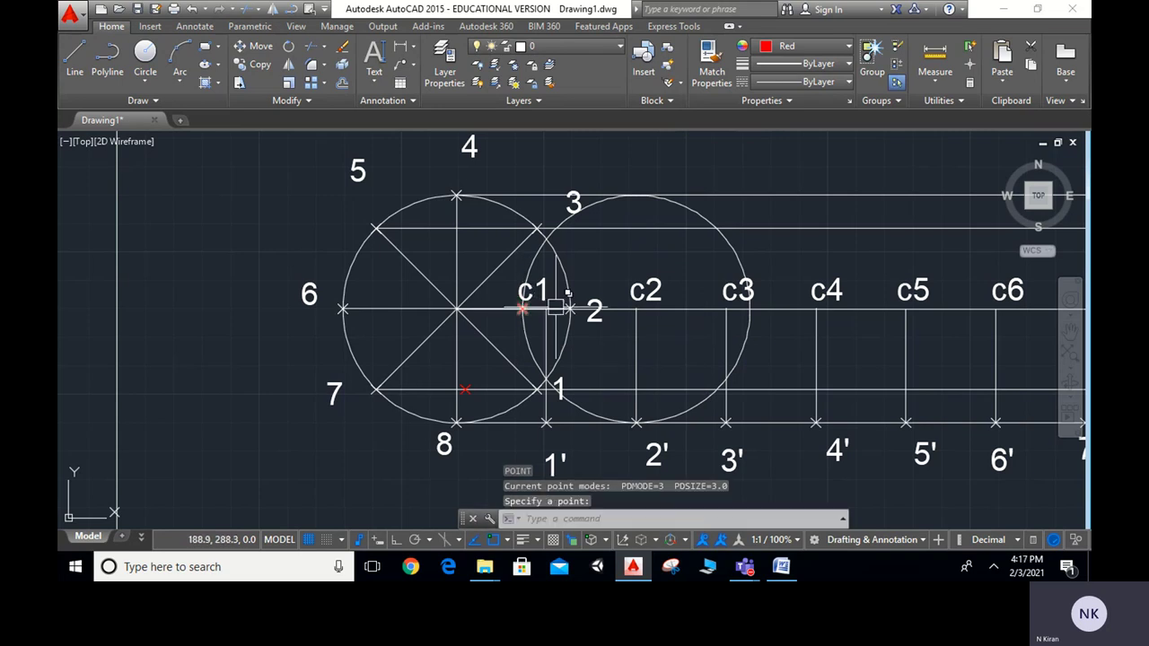
Step: Copy the circle centred at c2 so that the new circle is centred at c3
{"action": "scroll", "coordinate": [782, 287], "scroll_direction": "down", "scroll_amount": 2}
{"action": "middle_click_drag", "start_coordinate": [775, 287], "coordinate": [621, 292]}
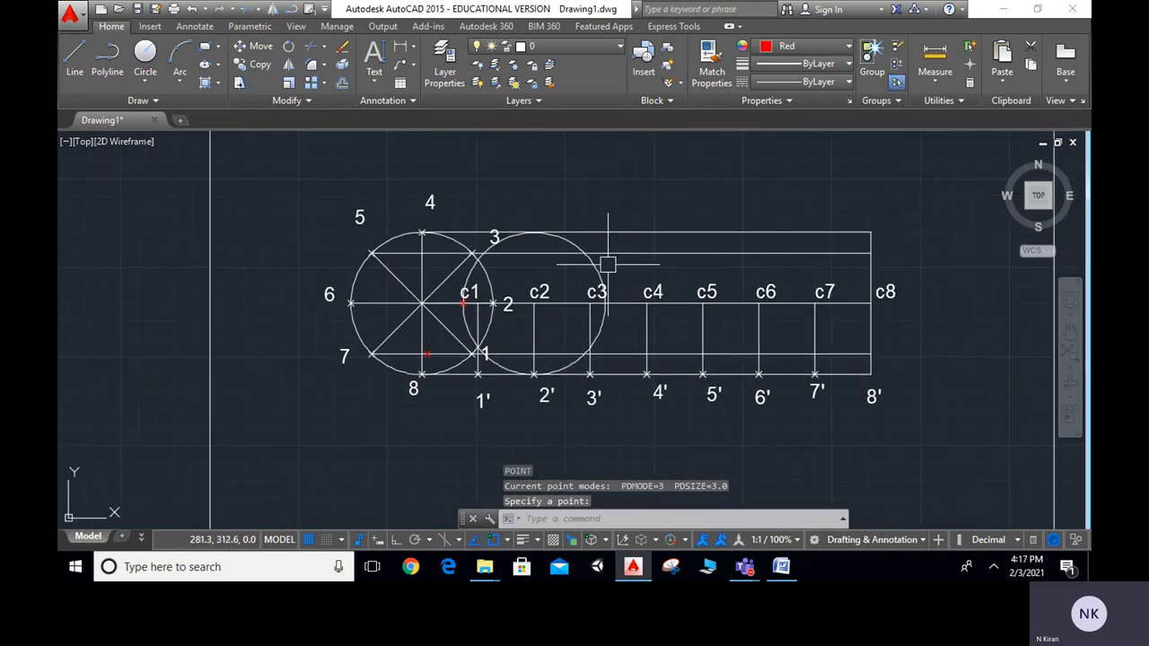
{"action": "left_click", "coordinate": [595, 266]}
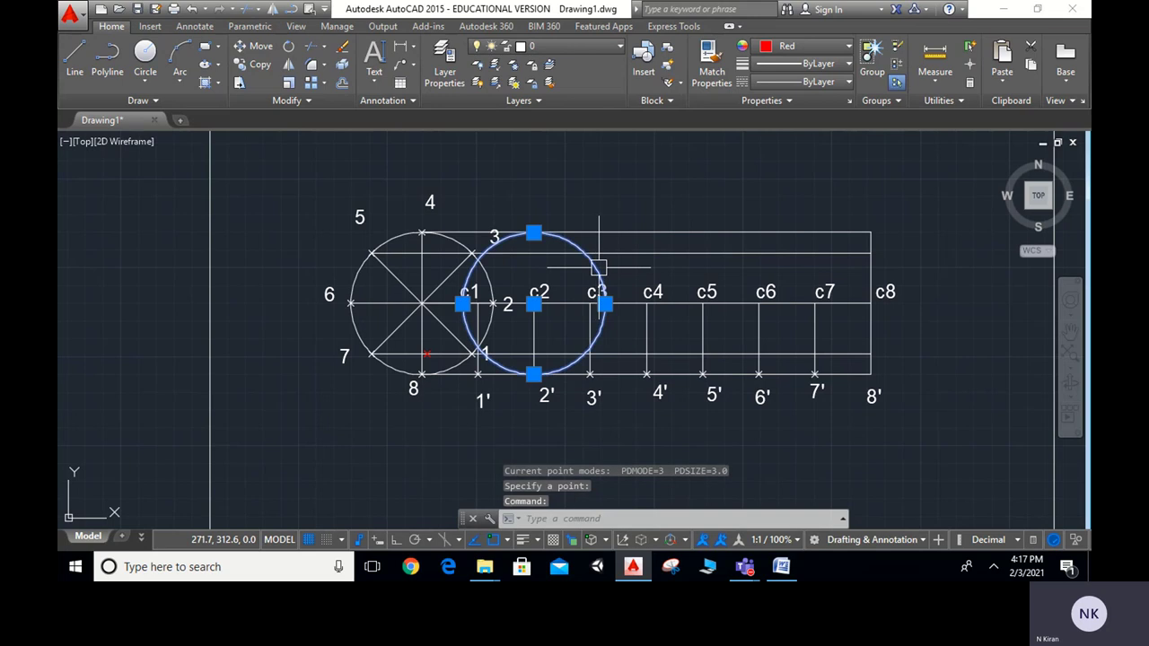
{"action": "left_click", "coordinate": [256, 64]}
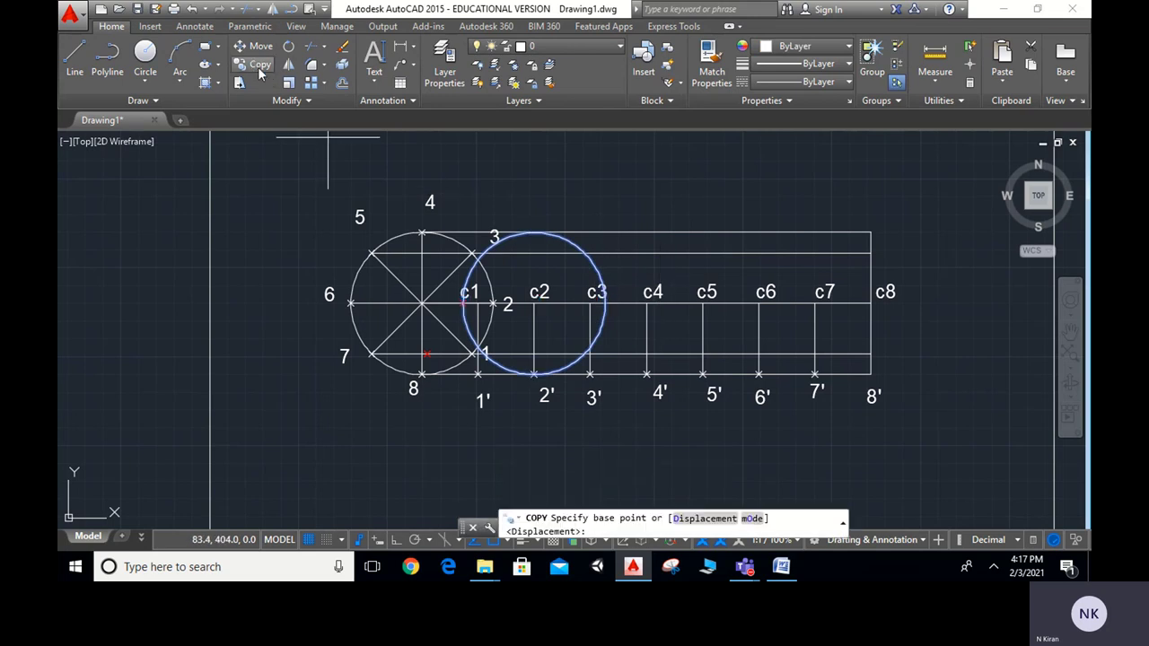
{"action": "left_click", "coordinate": [536, 303]}
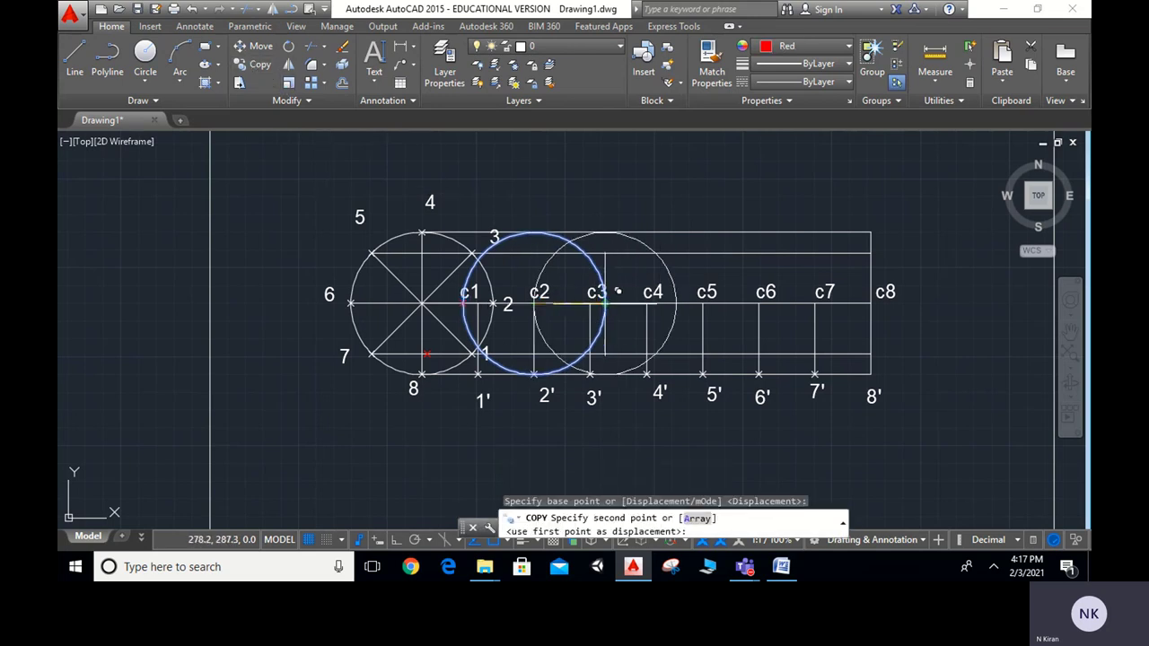
{"action": "left_click", "coordinate": [590, 303]}
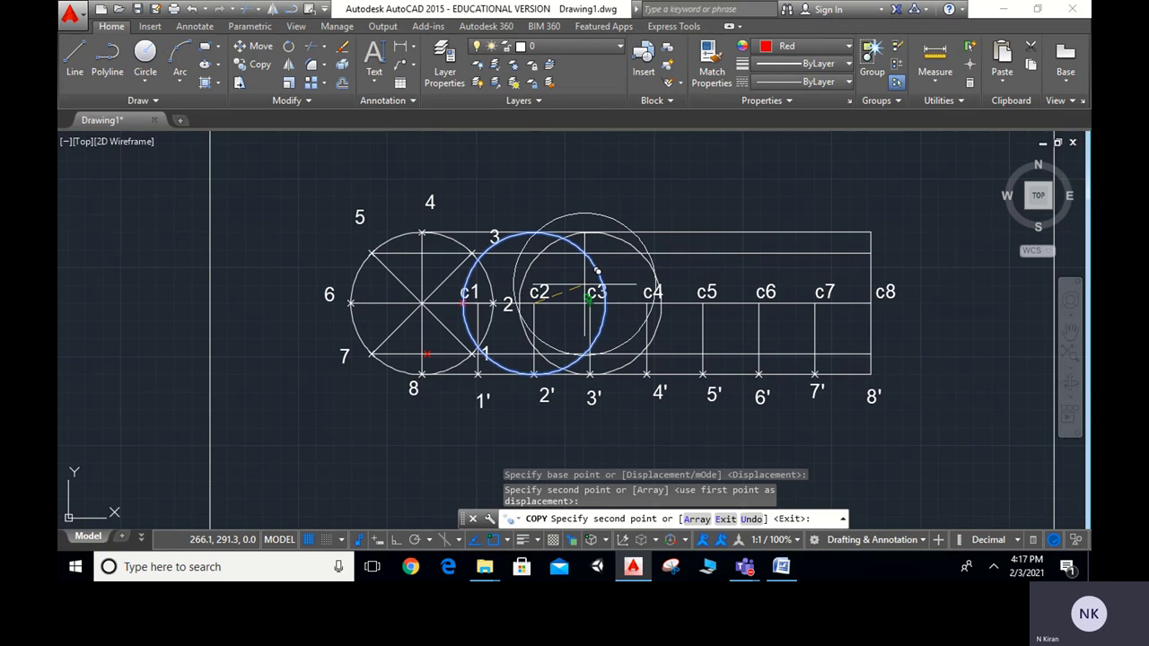
{"action": "key", "text": "Escape"}
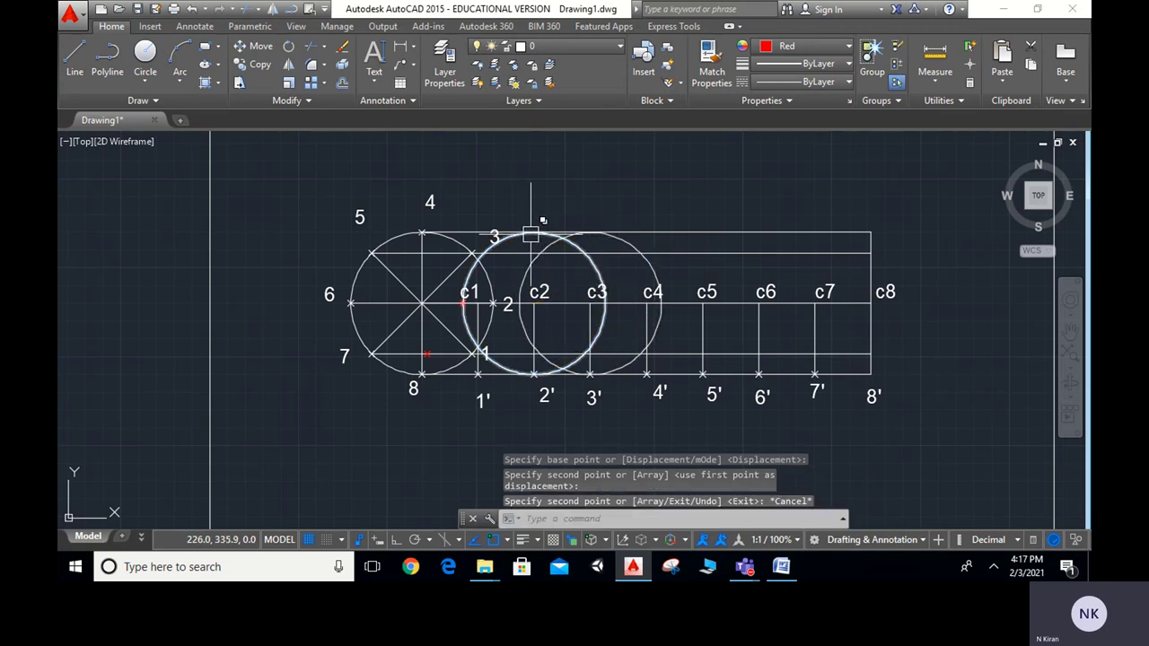
Step: Delete the circle centred at c2
{"action": "left_click", "coordinate": [538, 235]}
{"action": "left_click", "coordinate": [568, 296]}
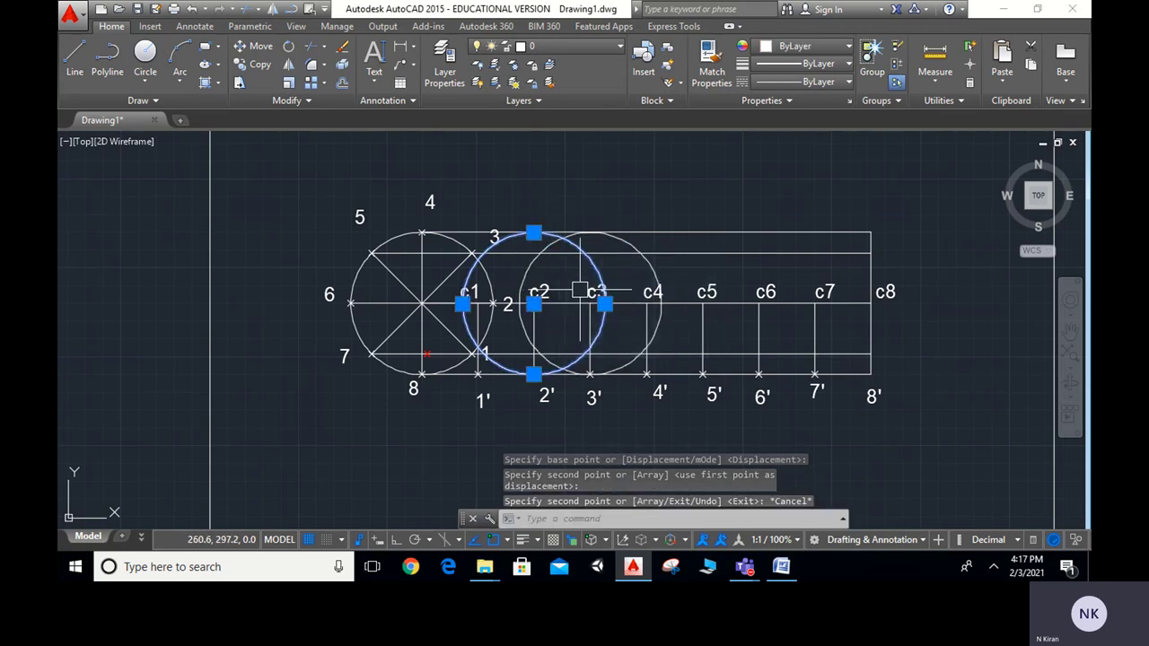
{"action": "key", "text": "Delete"}
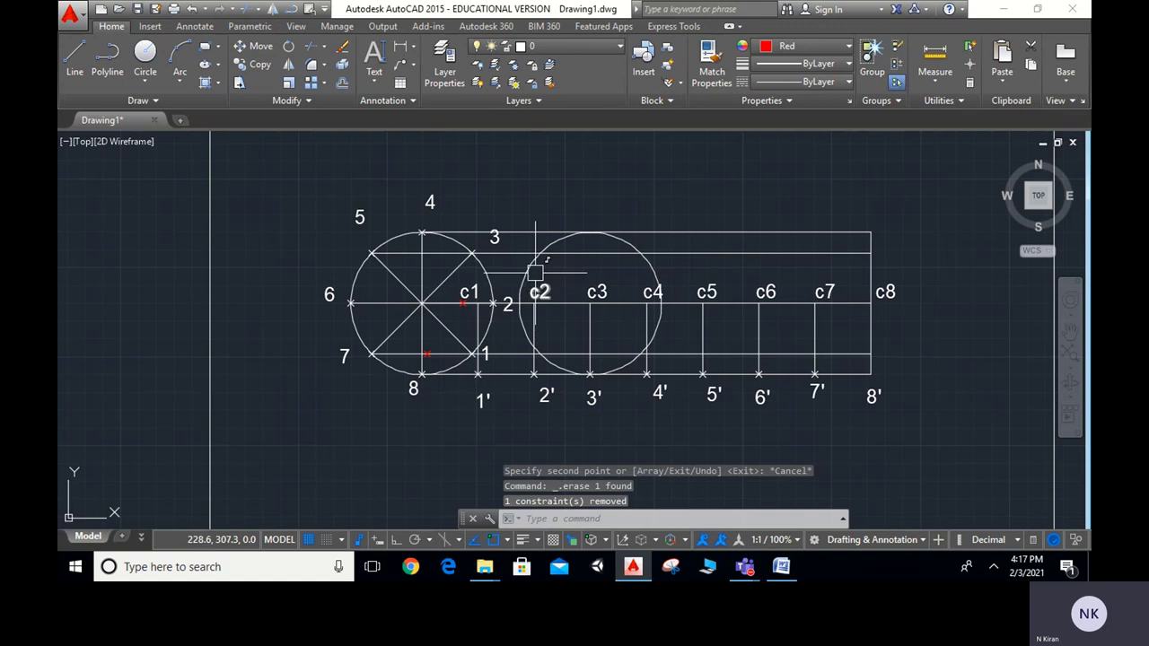
Step: Place a point where the upper-left side of the c3 circle crosses the horizontal line through 5 and 3
{"action": "type", "text": "po"}
{"action": "key", "text": "Return"}
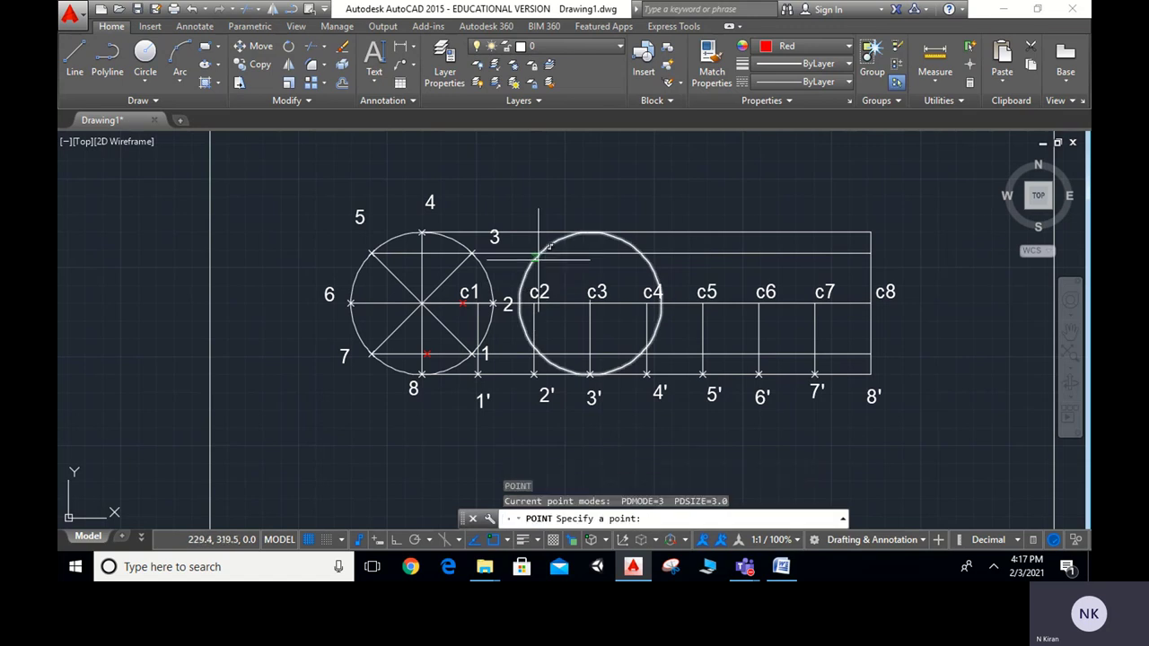
{"action": "scroll", "coordinate": [739, 293], "scroll_direction": "down", "scroll_amount": 2}
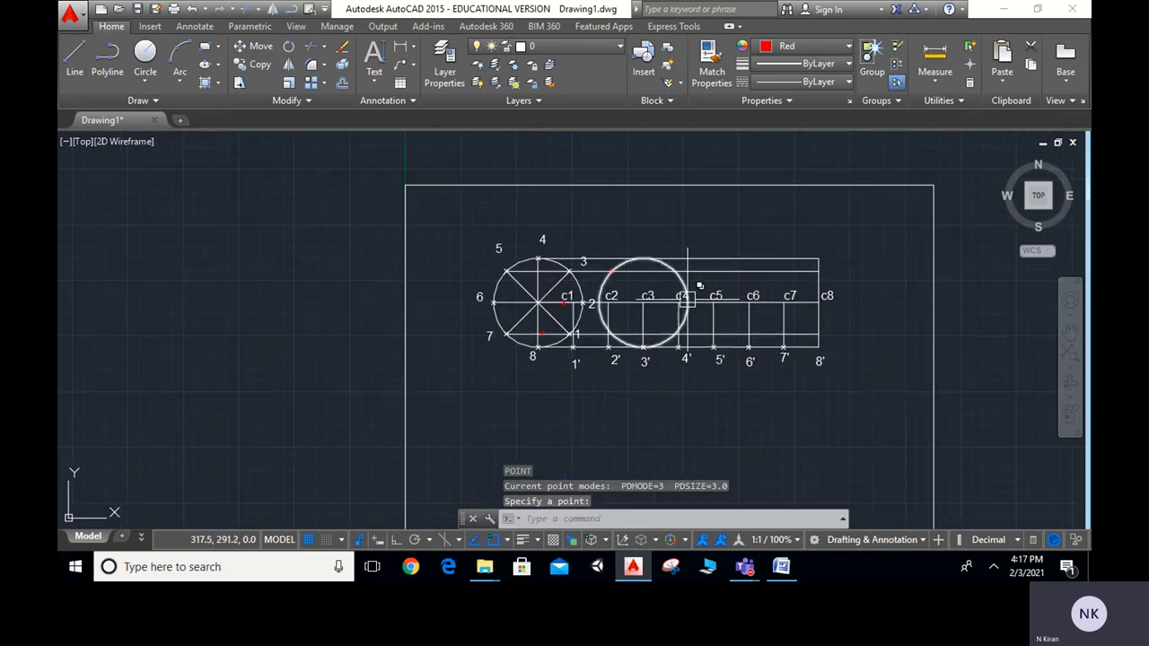
Step: Try to move the circle from centre c3 to c4 by its centre grip, and undo the move
{"action": "middle_click_drag", "start_coordinate": [725, 295], "coordinate": [539, 258]}
{"action": "scroll", "coordinate": [526, 264], "scroll_direction": "up", "scroll_amount": 2}
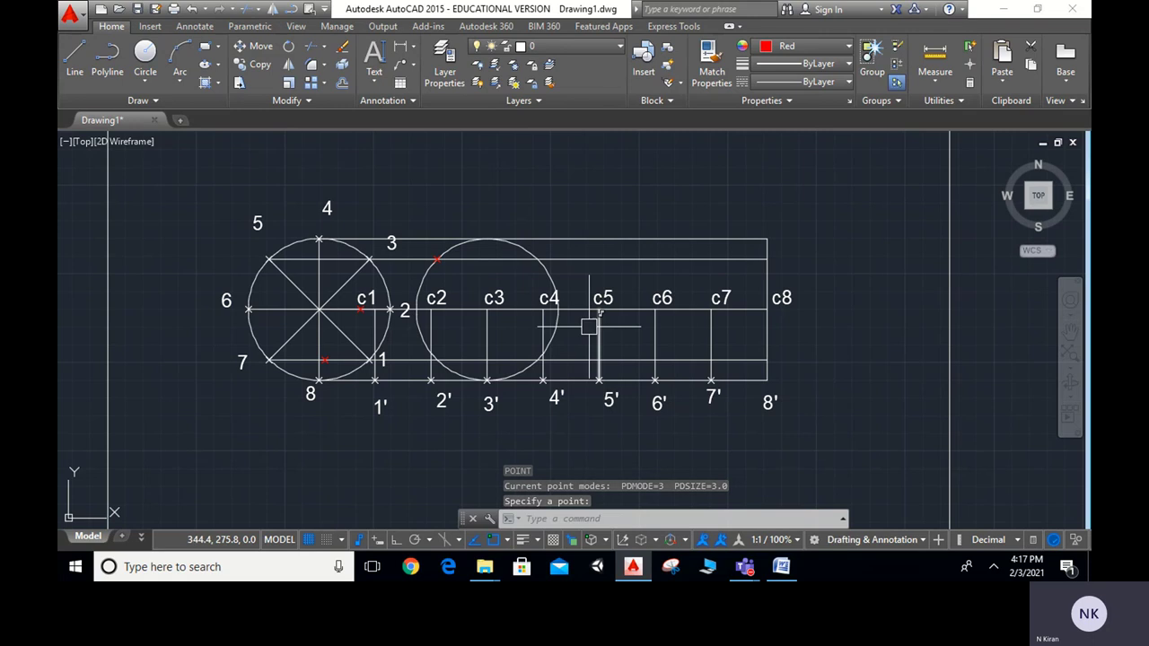
{"action": "key", "text": "Escape"}
{"action": "left_click", "coordinate": [546, 269]}
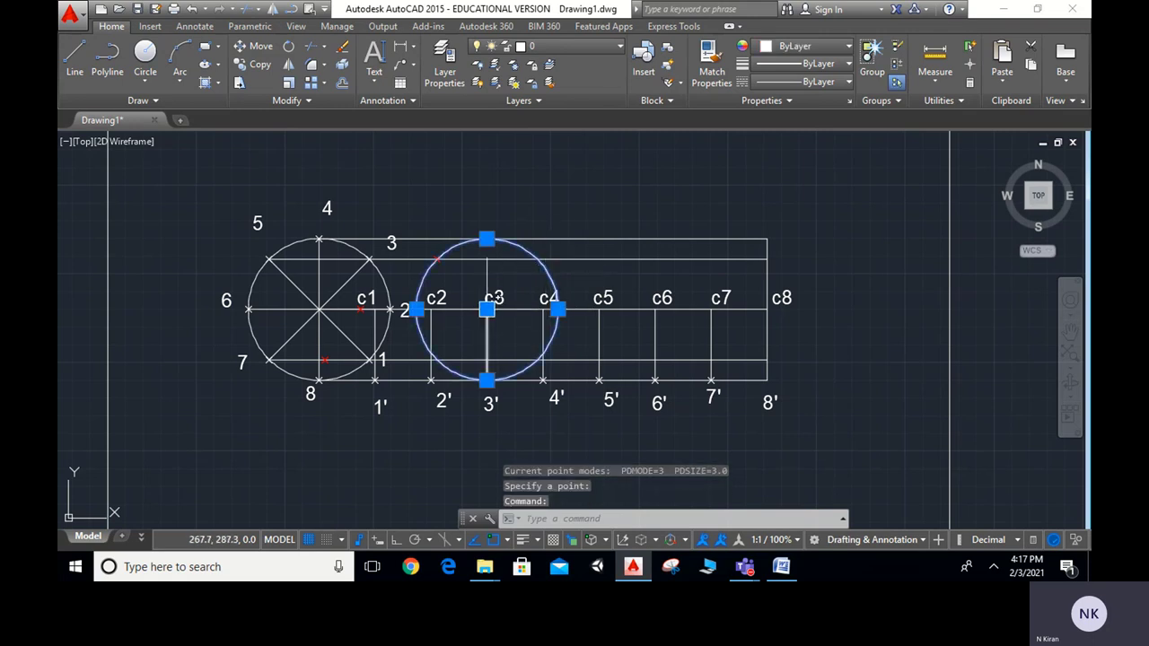
{"action": "left_click", "coordinate": [487, 310]}
{"action": "left_click", "coordinate": [543, 310]}
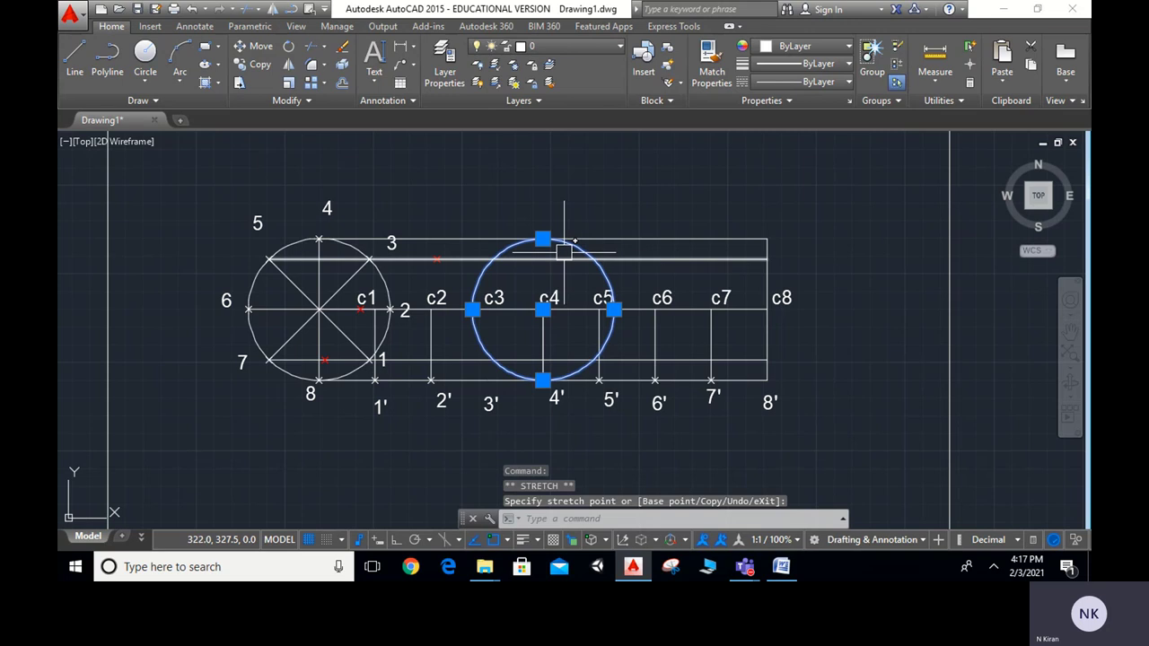
{"action": "scroll", "coordinate": [478, 337], "scroll_direction": "up", "scroll_amount": 2}
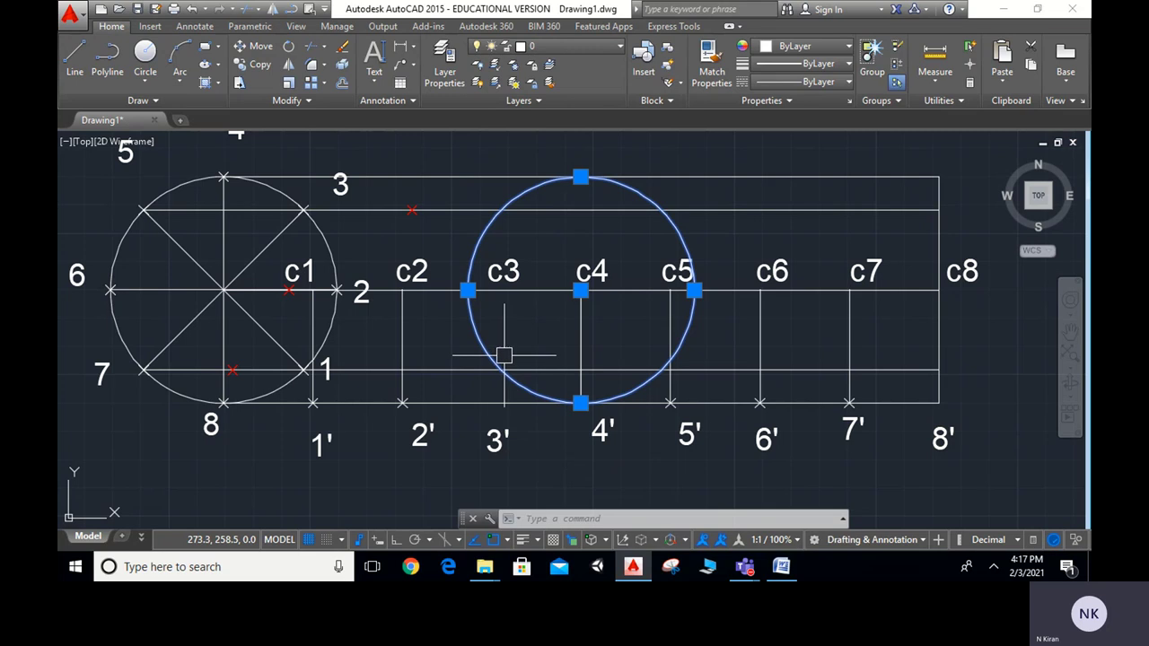
{"action": "key", "text": "ctrl+z"}
{"action": "key", "text": "ctrl+z"}
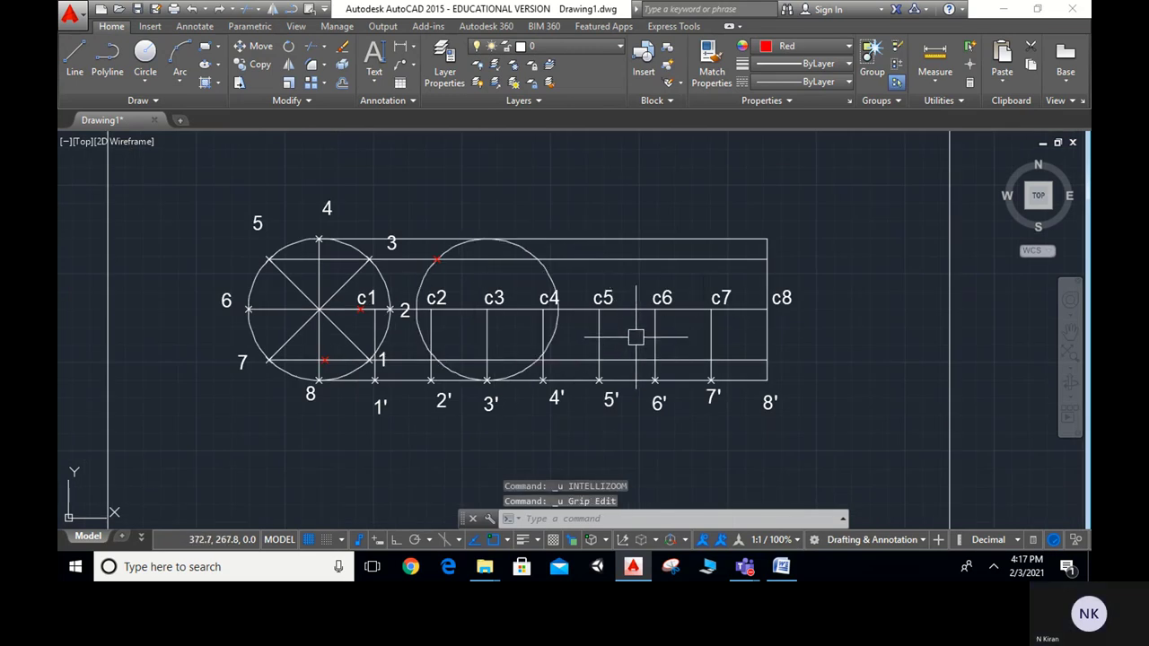
{"action": "left_click", "coordinate": [543, 269]}
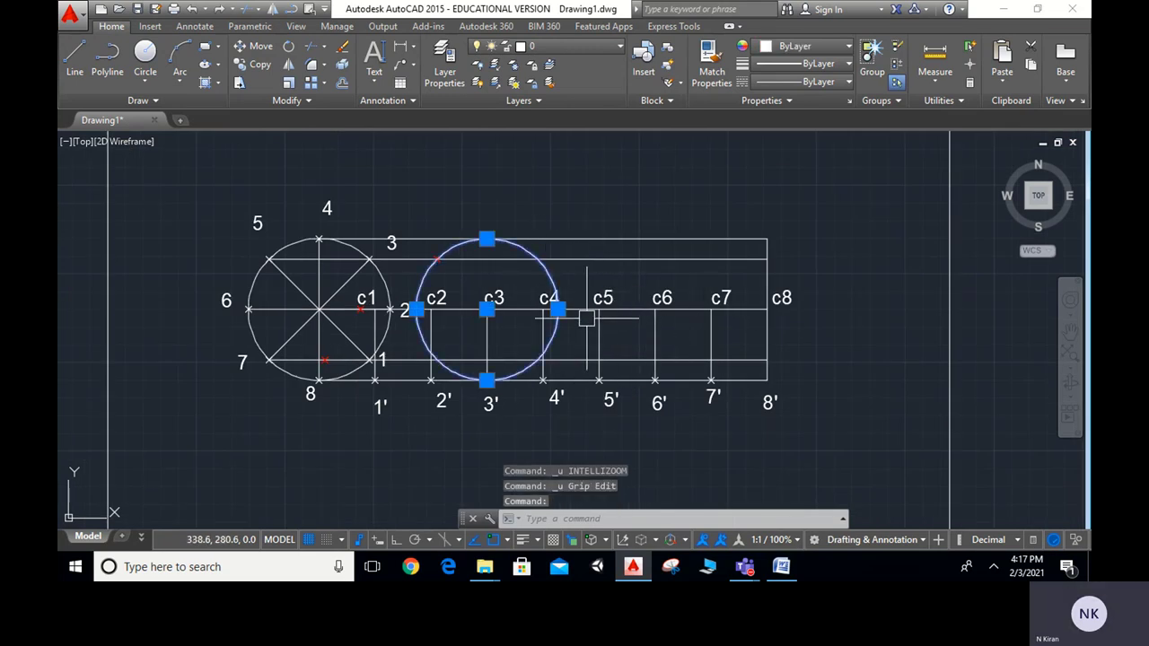
{"action": "left_click", "coordinate": [263, 64]}
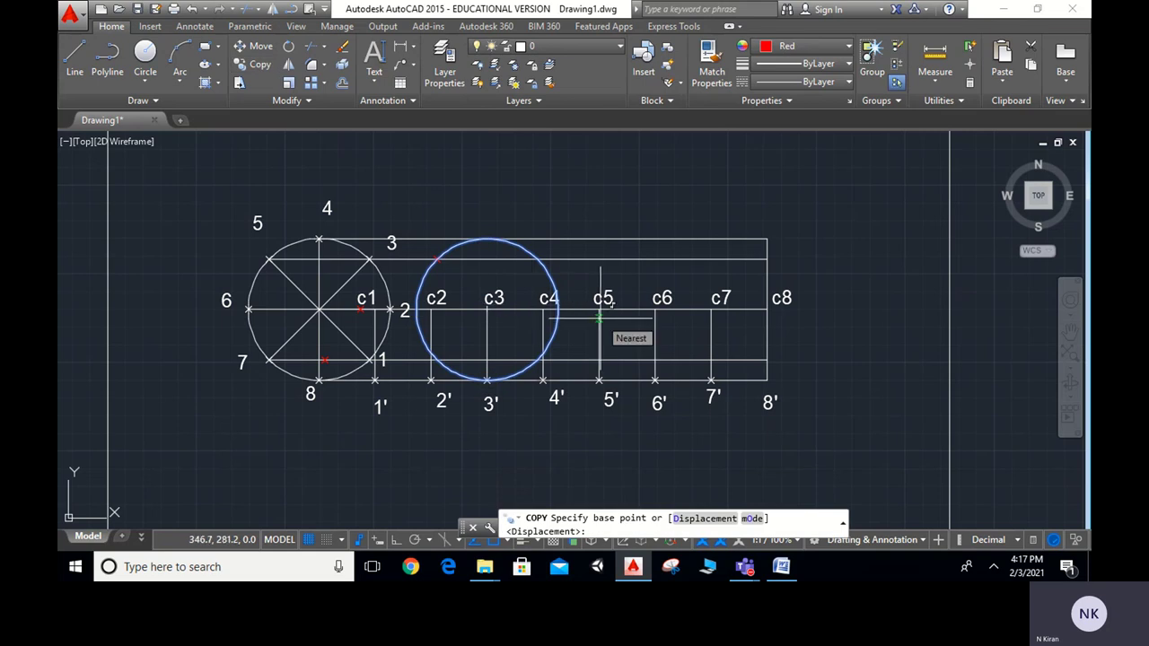
{"action": "key", "text": "Return"}
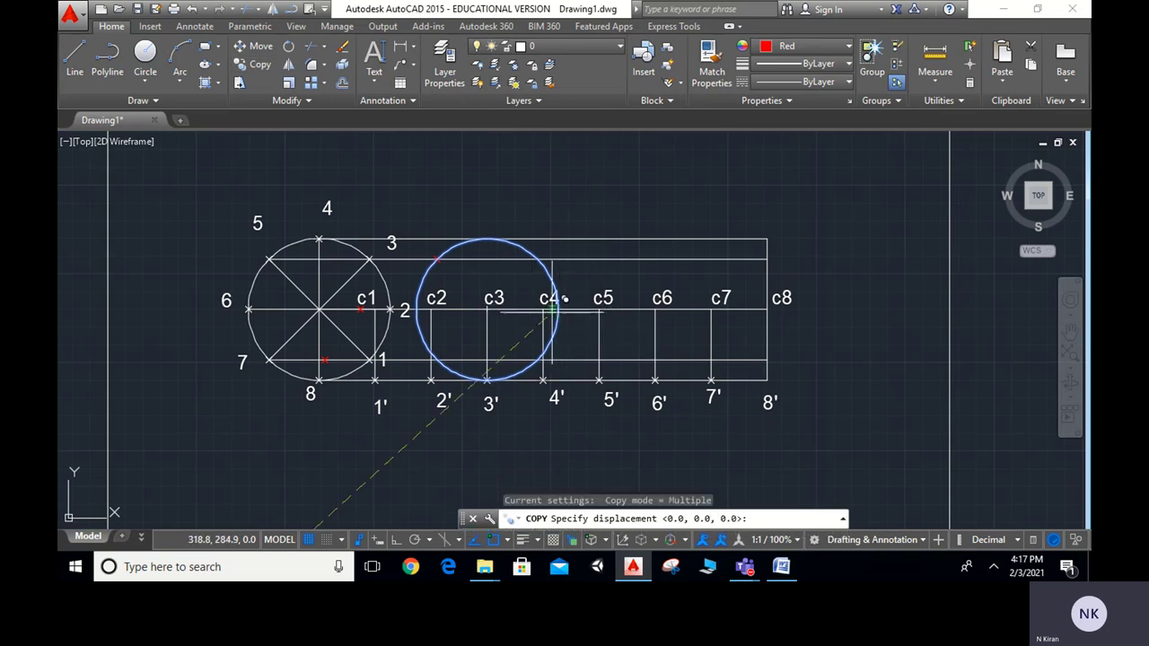
{"action": "key", "text": "Escape"}
{"action": "key", "text": "Escape"}
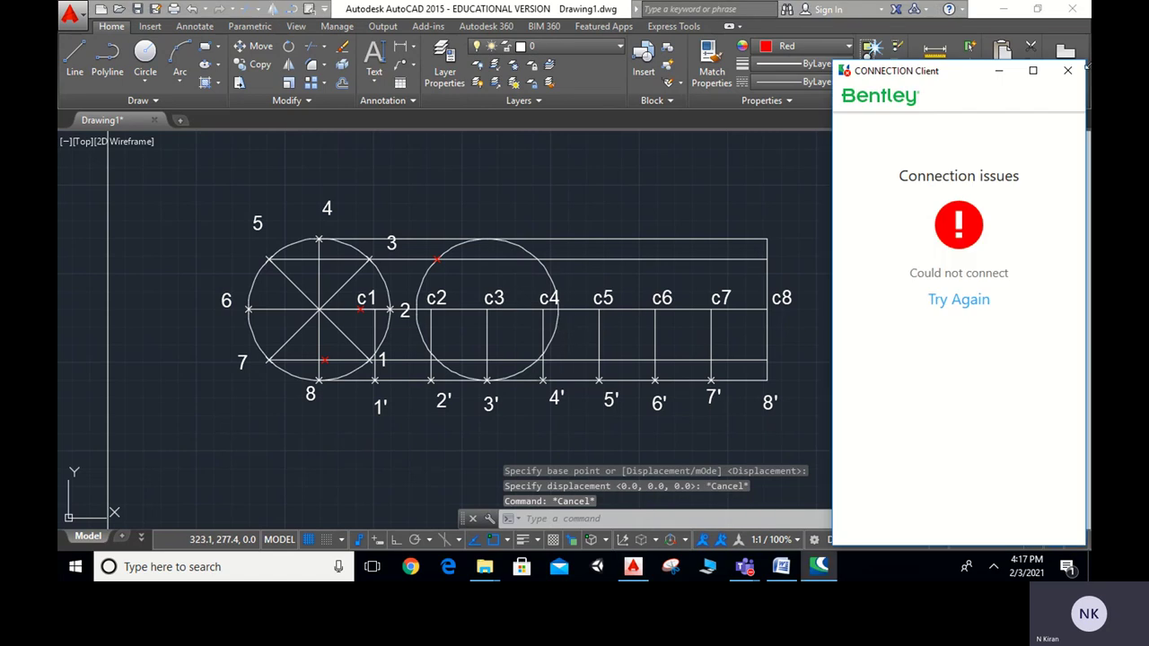
Step: Dismiss the Bentley connection window and copy the circle centred at c3 so that the new circle is centred at c4
{"action": "left_click", "coordinate": [1073, 78]}
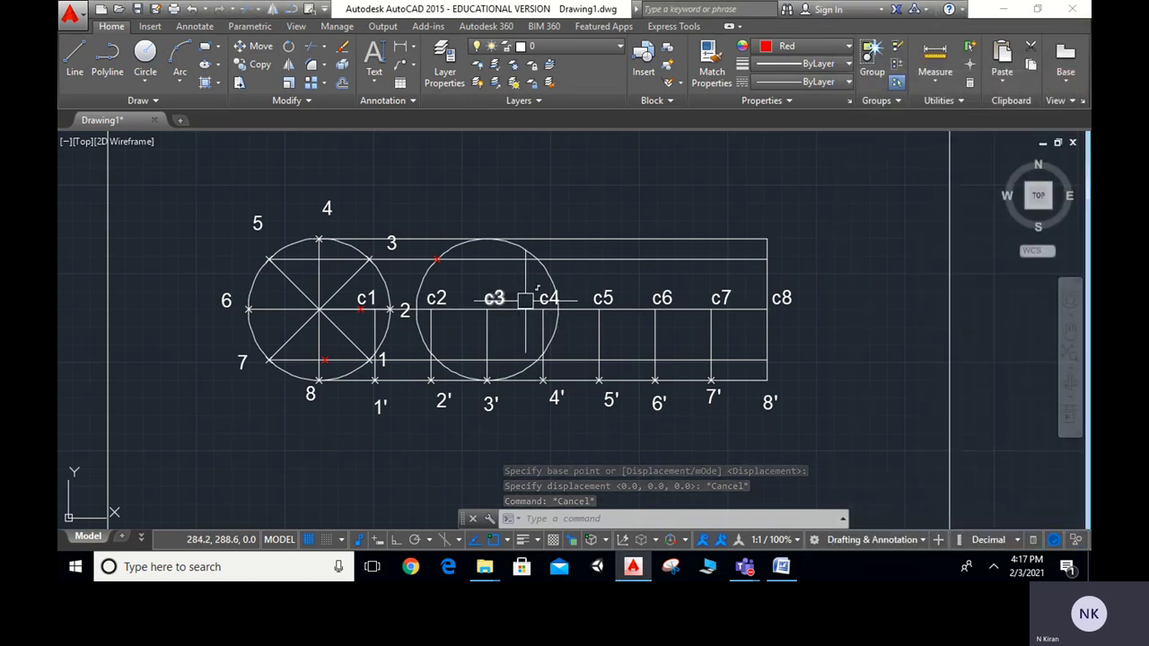
{"action": "left_click", "coordinate": [545, 262]}
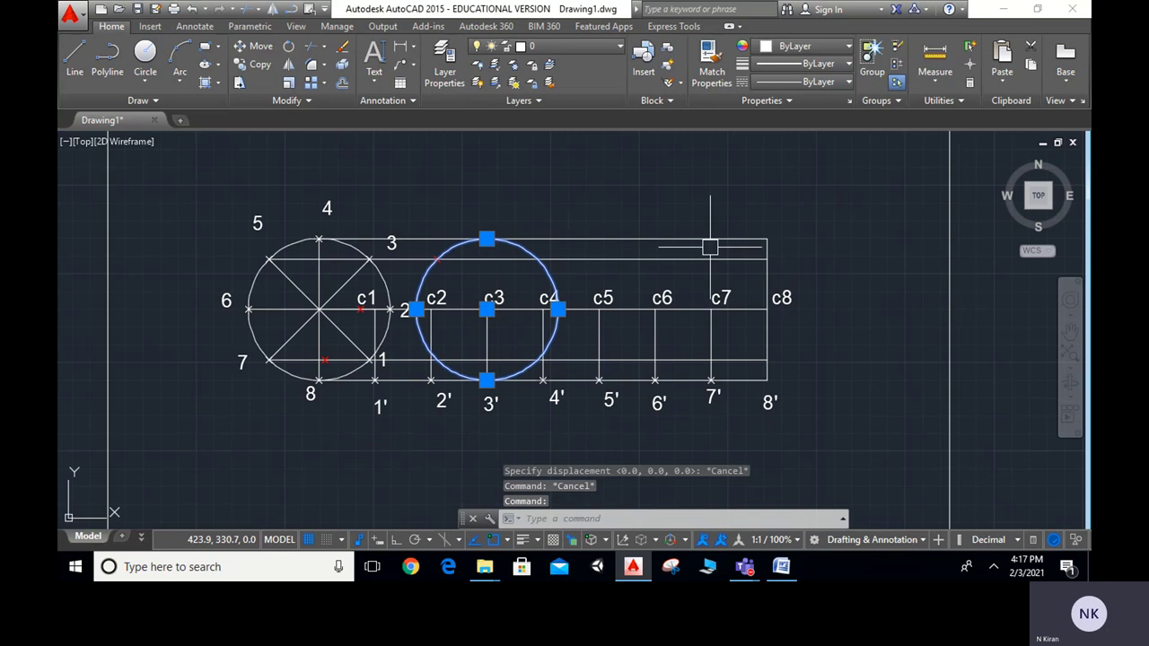
{"action": "key", "text": "Escape"}
{"action": "type", "text": "co"}
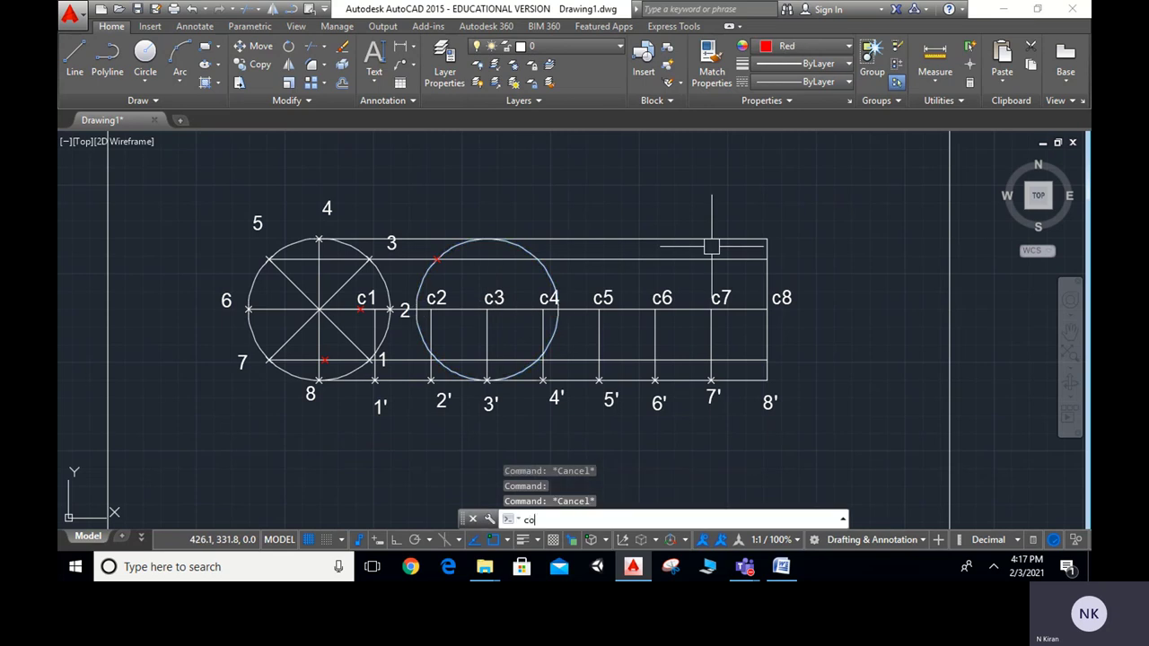
{"action": "key", "text": "Return"}
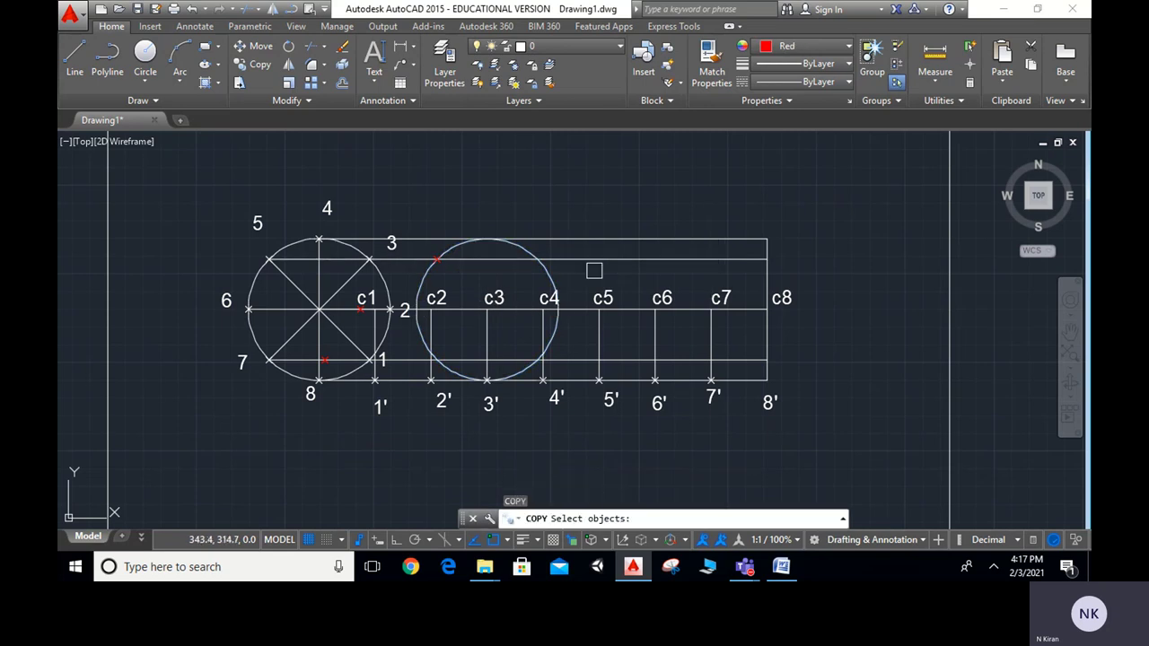
{"action": "left_click", "coordinate": [549, 273]}
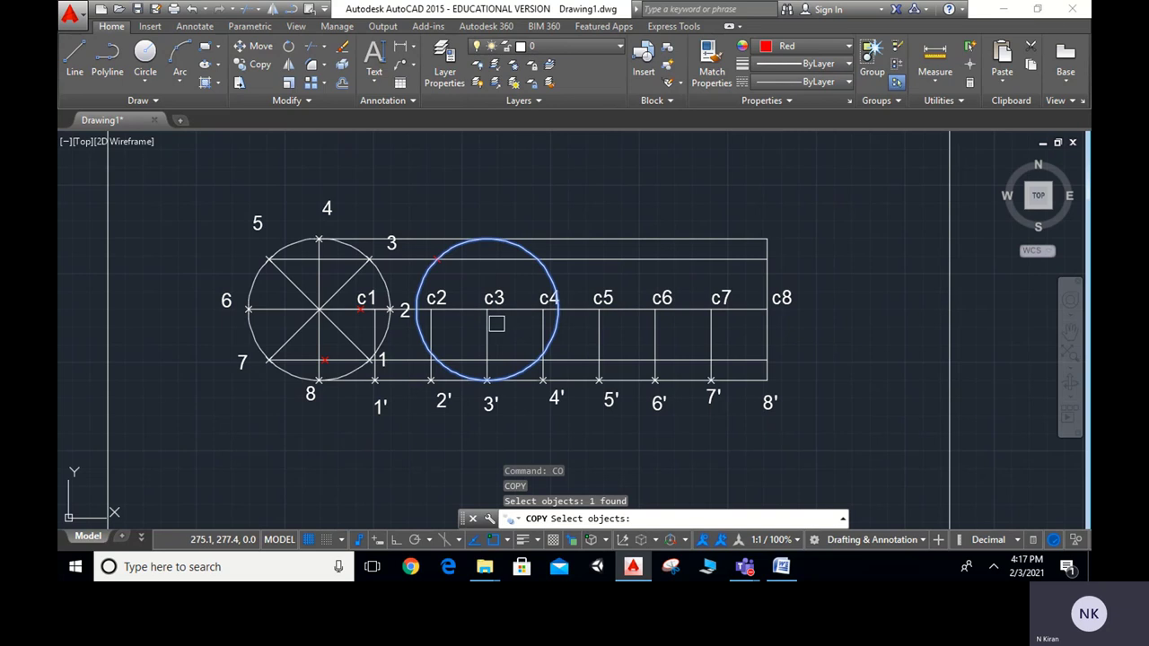
{"action": "key", "text": "Return"}
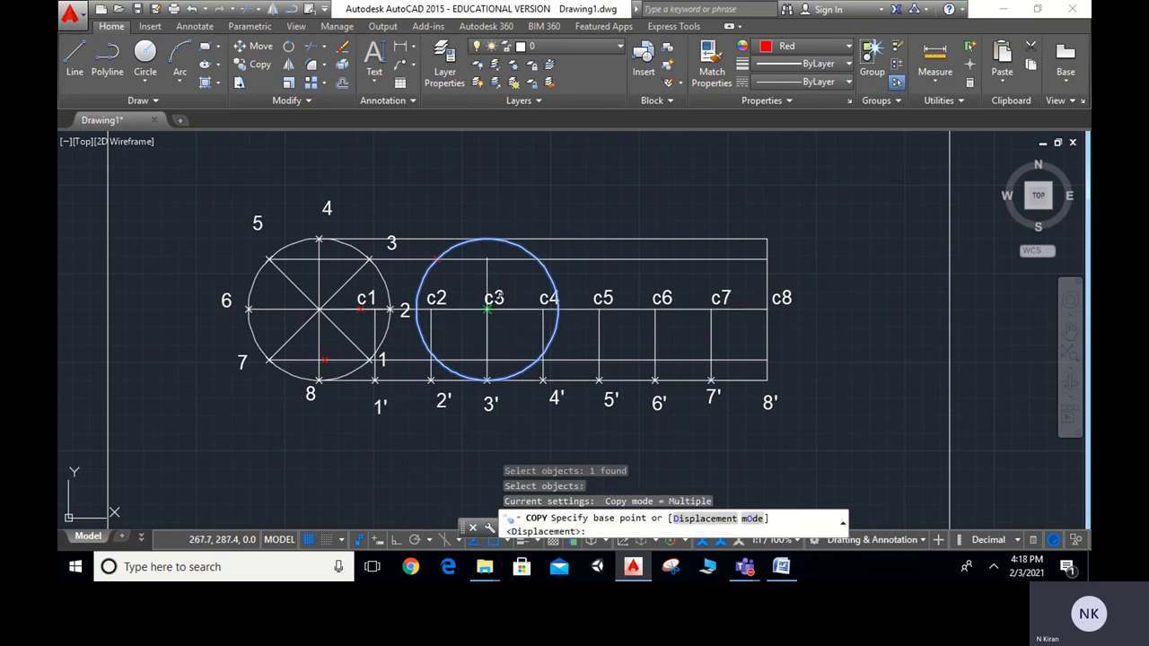
{"action": "left_click", "coordinate": [487, 309]}
{"action": "left_click", "coordinate": [546, 309]}
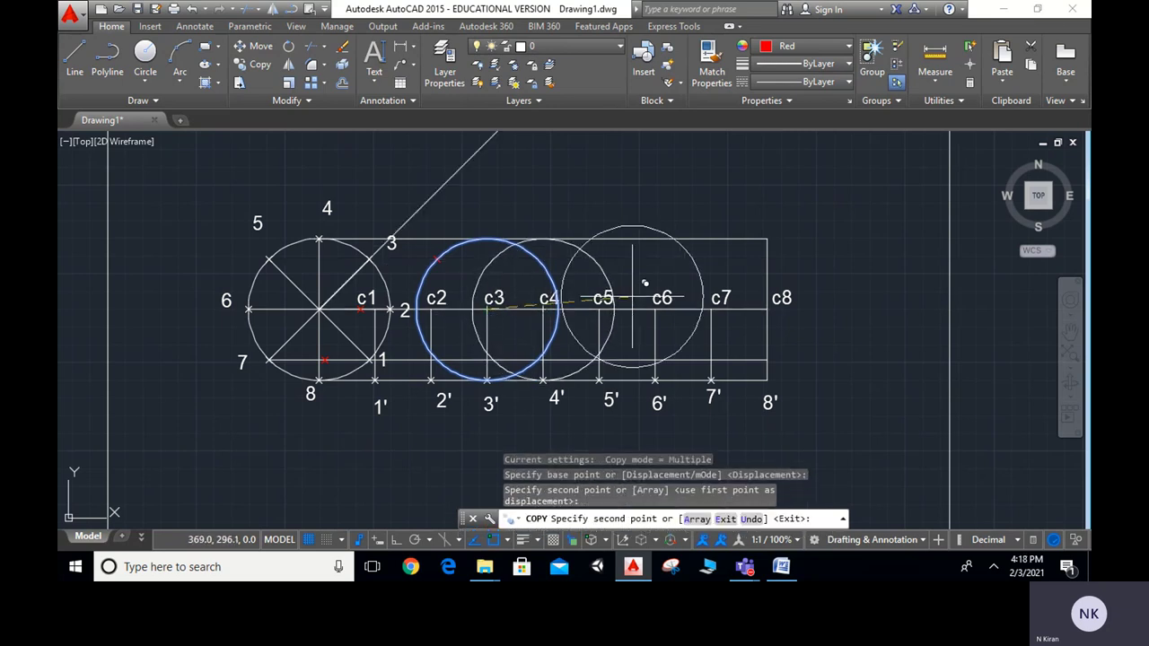
{"action": "key", "text": "Escape"}
{"action": "scroll", "coordinate": [627, 274], "scroll_direction": "down", "scroll_amount": 3}
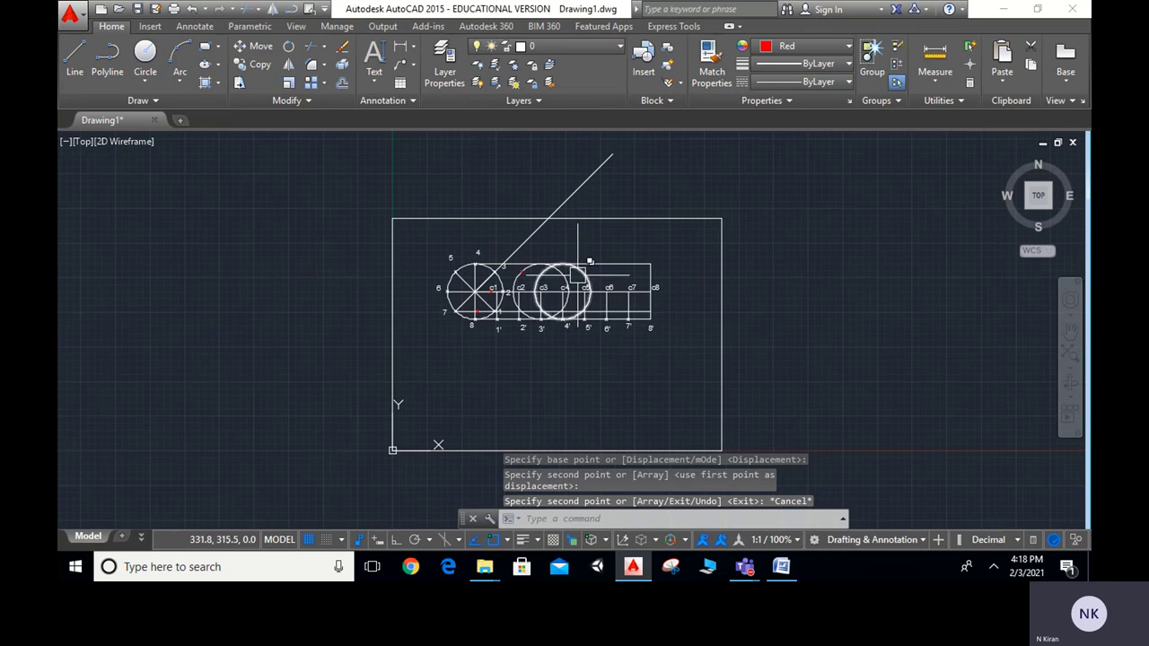
{"action": "scroll", "coordinate": [613, 250], "scroll_direction": "up", "scroll_amount": 1}
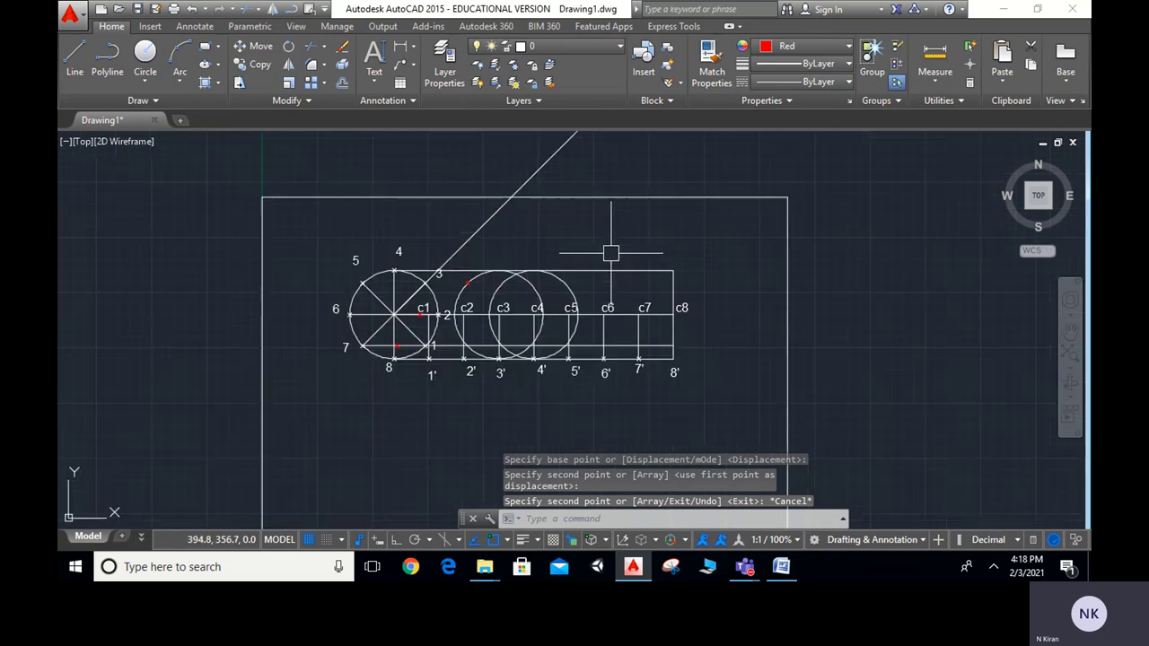
Step: Delete the long diagonal line running through 3 and the circle centred at c3
{"action": "left_click", "coordinate": [500, 206]}
{"action": "key", "text": "Delete"}
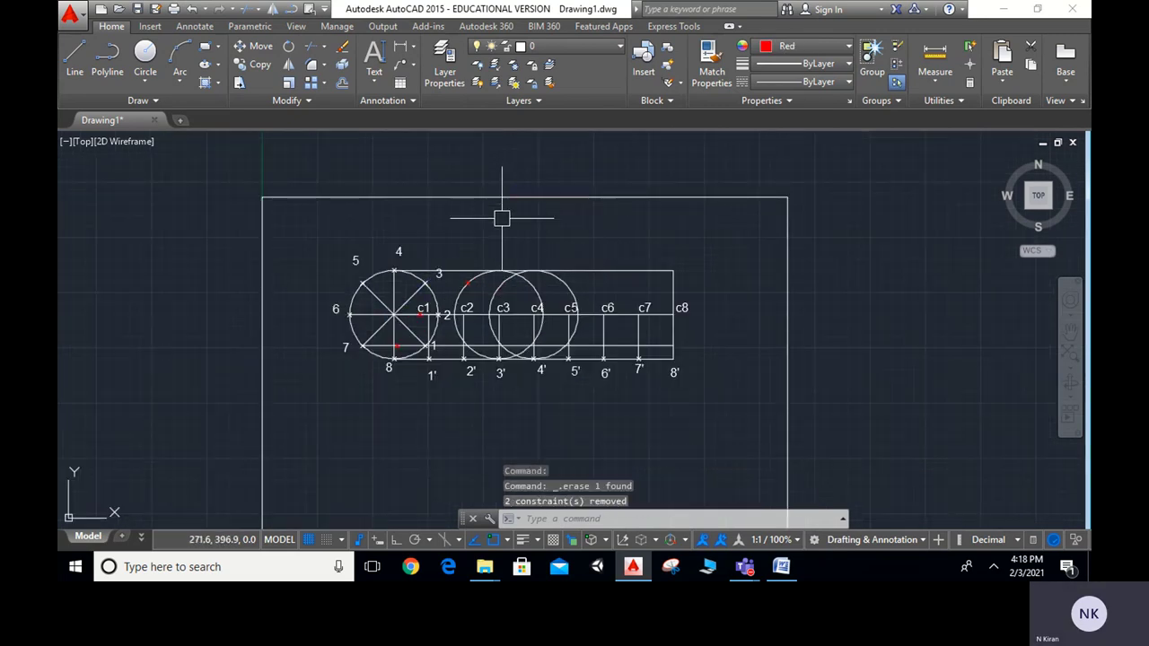
{"action": "scroll", "coordinate": [531, 292], "scroll_direction": "up", "scroll_amount": 2}
{"action": "left_click", "coordinate": [534, 276]}
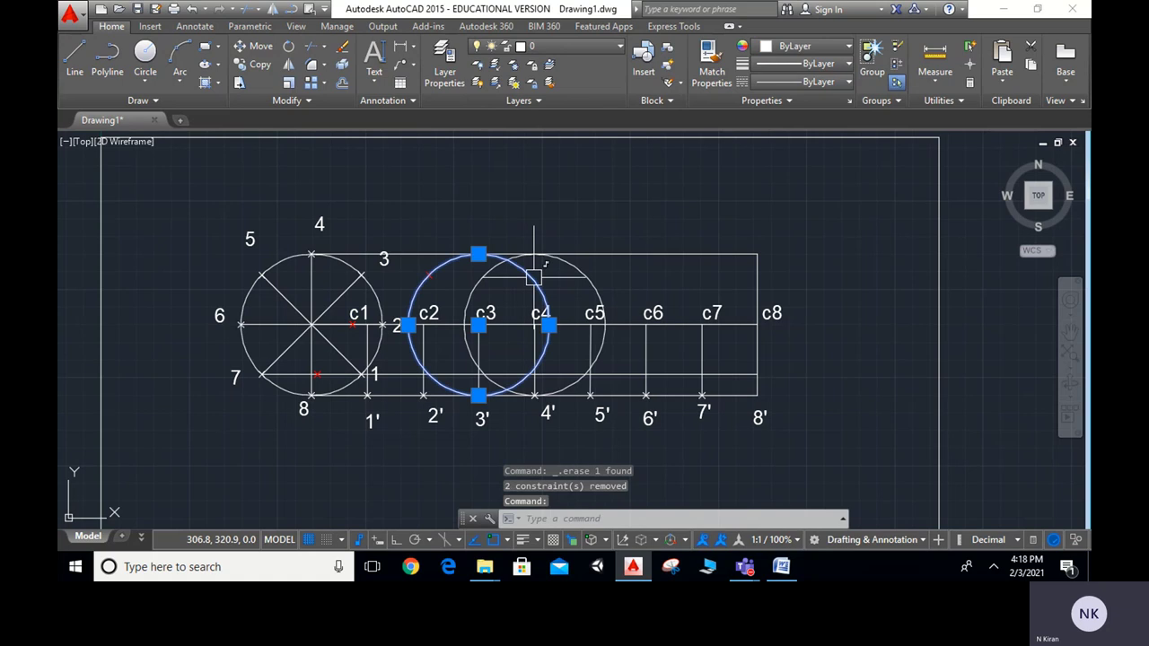
{"action": "key", "text": "Delete"}
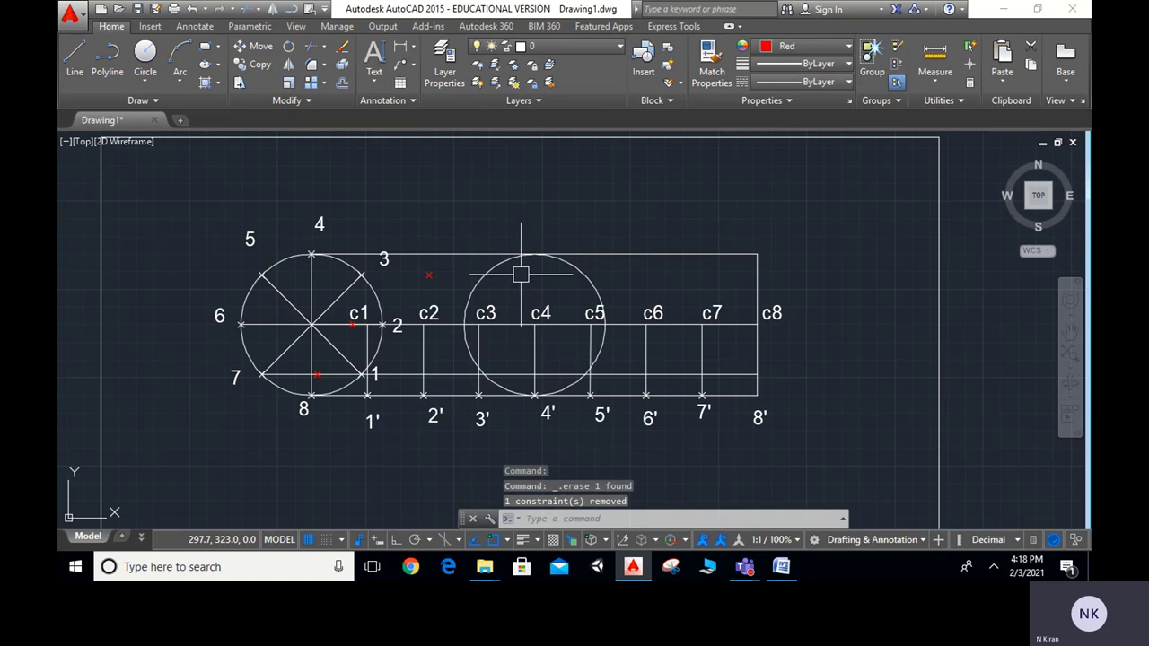
Step: Undo both deletions and the circle copy centred at c4
{"action": "key", "text": "ctrl+z"}
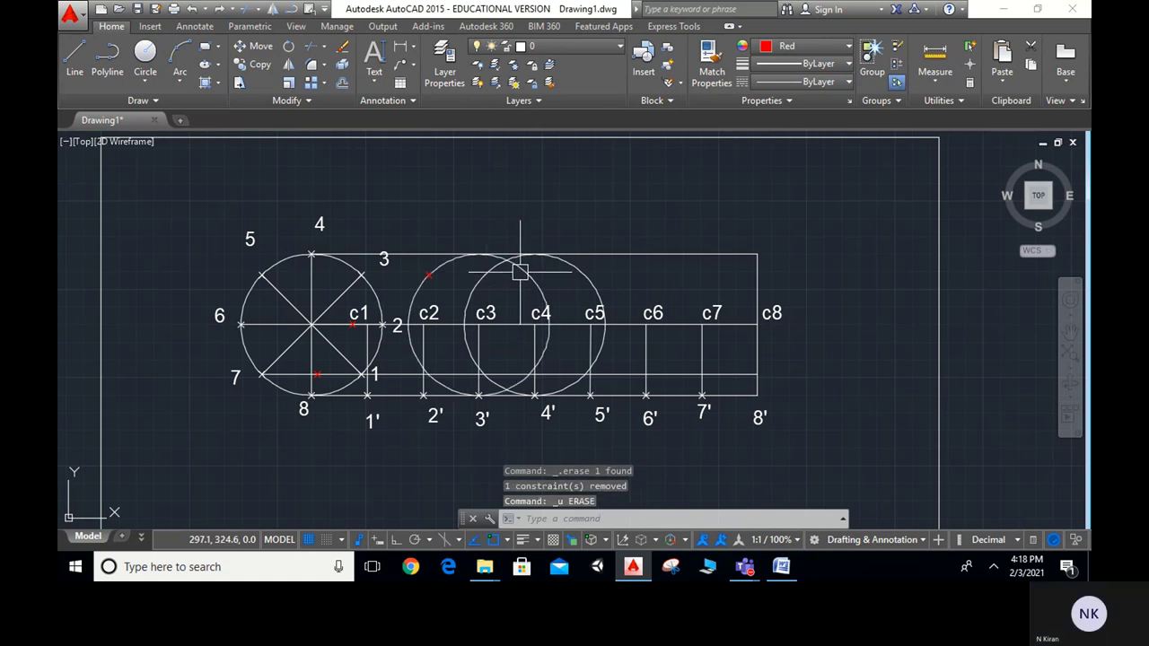
{"action": "key", "text": "ctrl+z"}
{"action": "key", "text": "ctrl+z"}
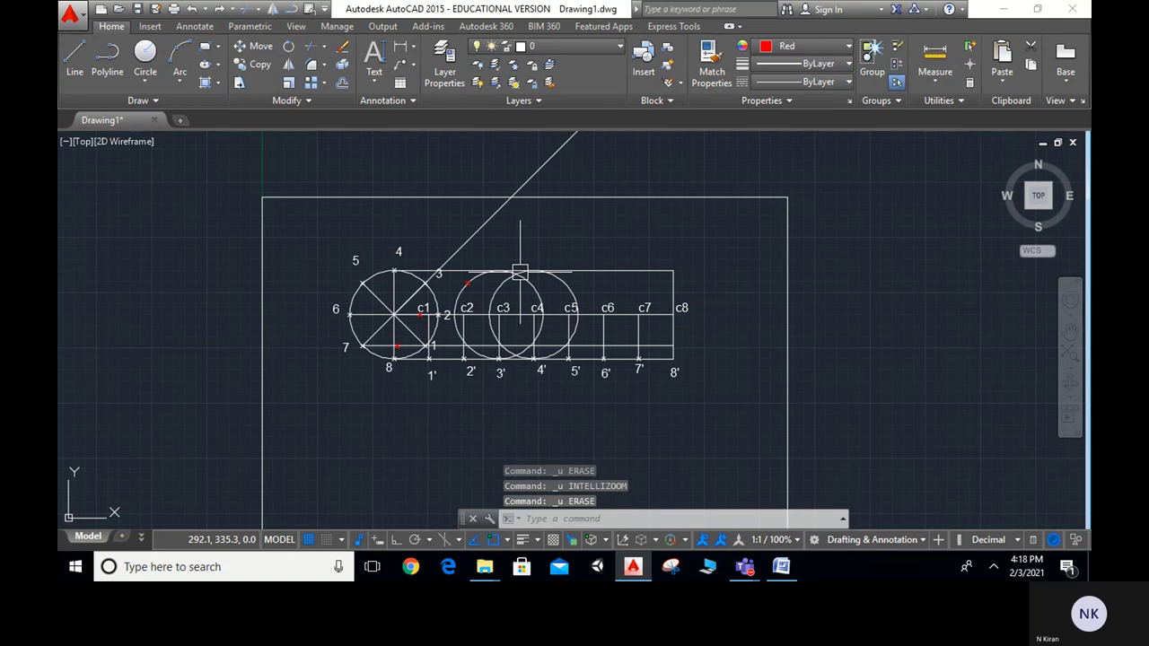
{"action": "key", "text": "ctrl+z"}
{"action": "key", "text": "ctrl+z"}
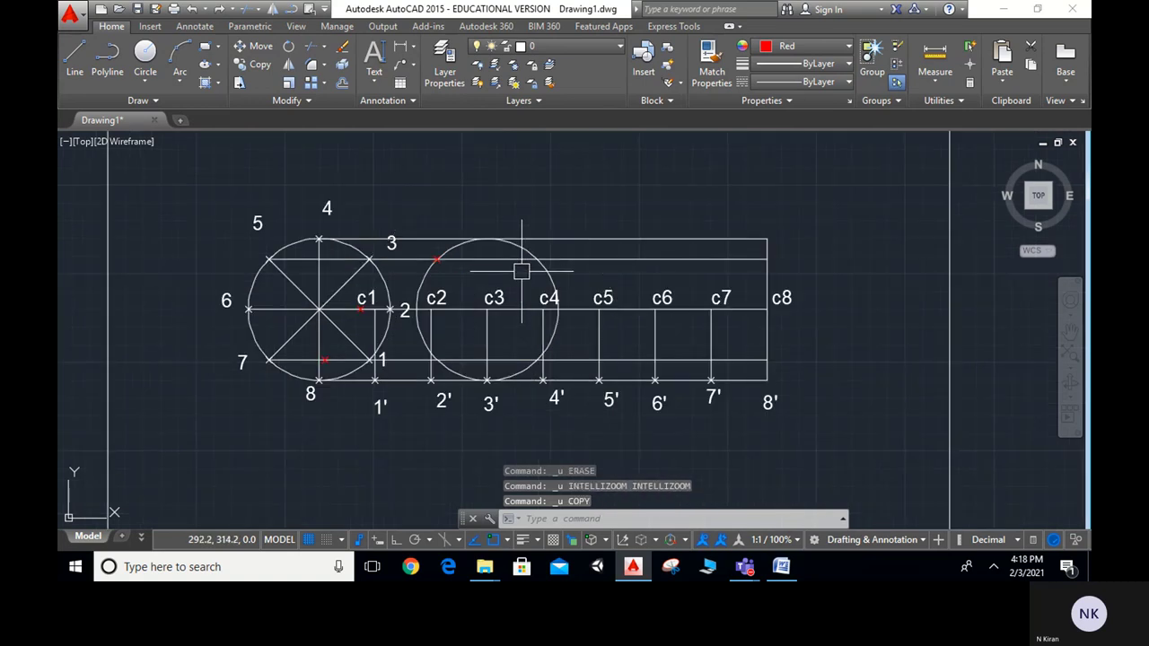
Step: Copy the circle centred at c3 using its centre as base point so that the new circle is centred at c4
{"action": "scroll", "coordinate": [548, 282], "scroll_direction": "up", "scroll_amount": 2}
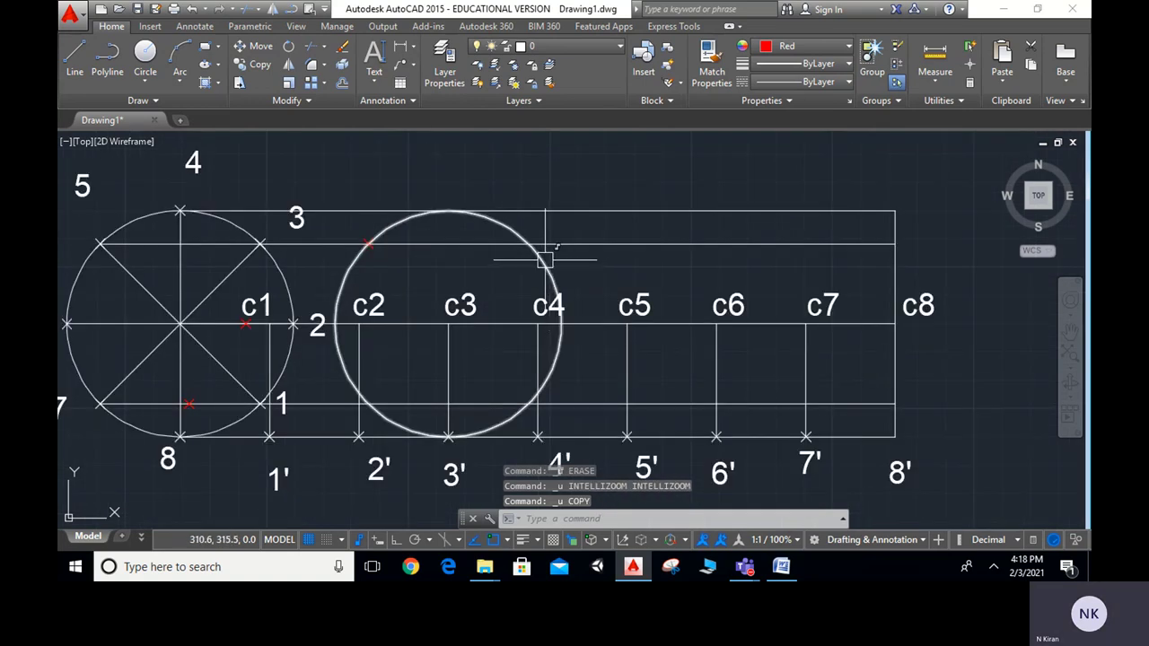
{"action": "left_click", "coordinate": [537, 256]}
{"action": "key", "text": "Escape"}
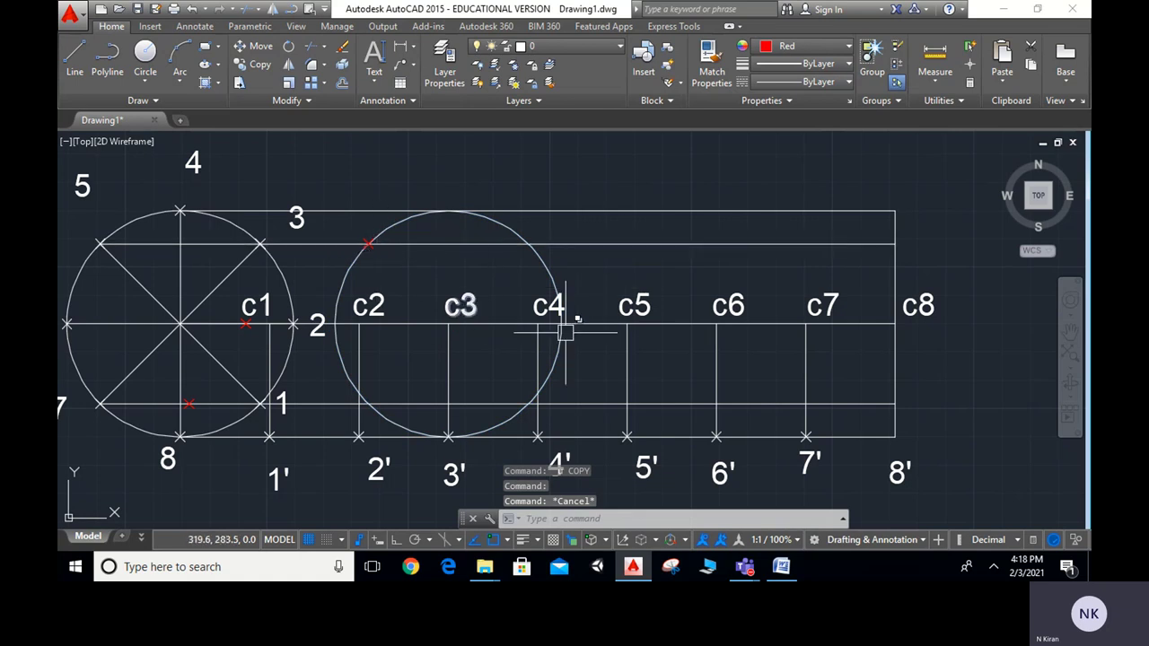
{"action": "type", "text": "co"}
{"action": "key", "text": "Return"}
{"action": "left_click", "coordinate": [554, 277]}
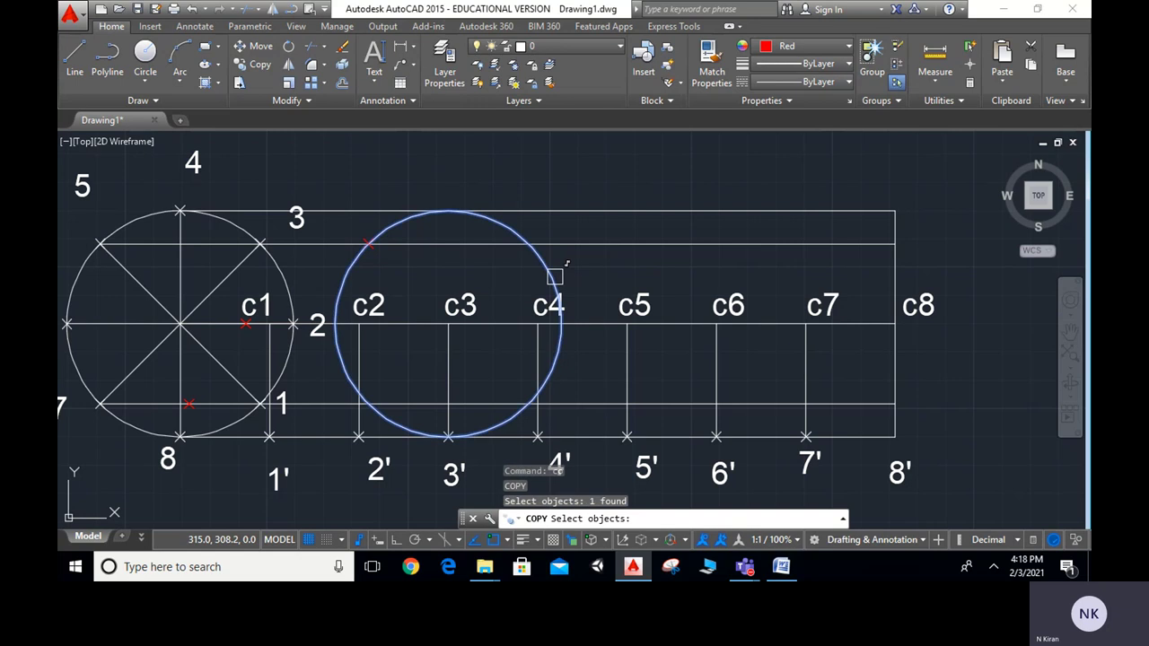
{"action": "key", "text": "Return"}
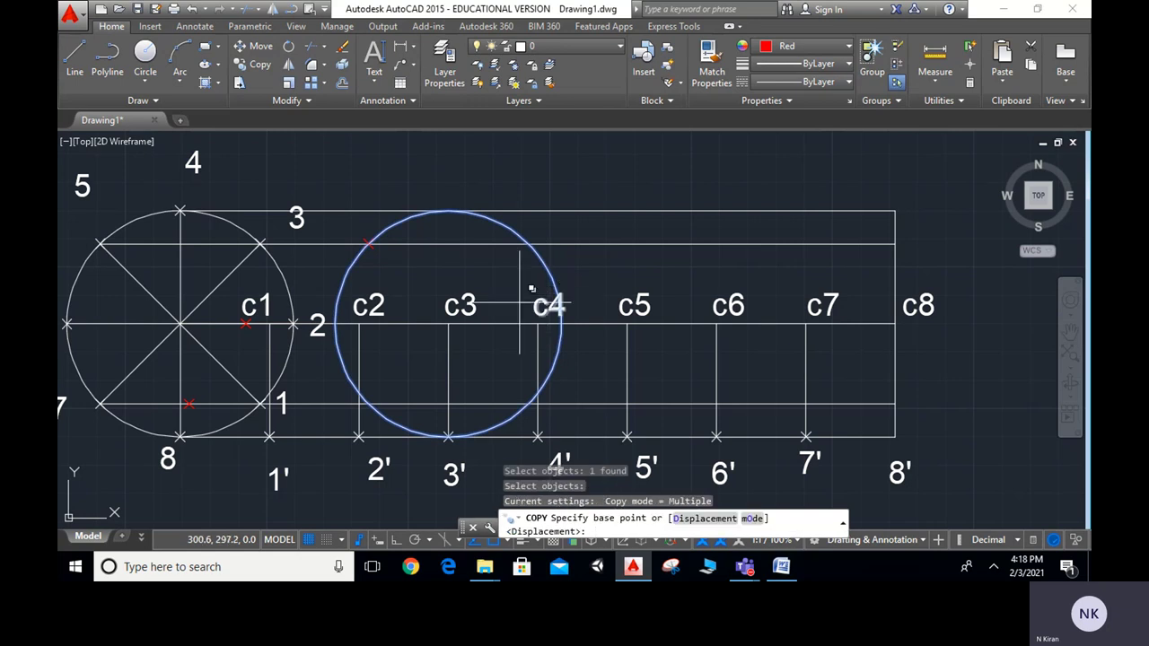
{"action": "left_click", "coordinate": [449, 324]}
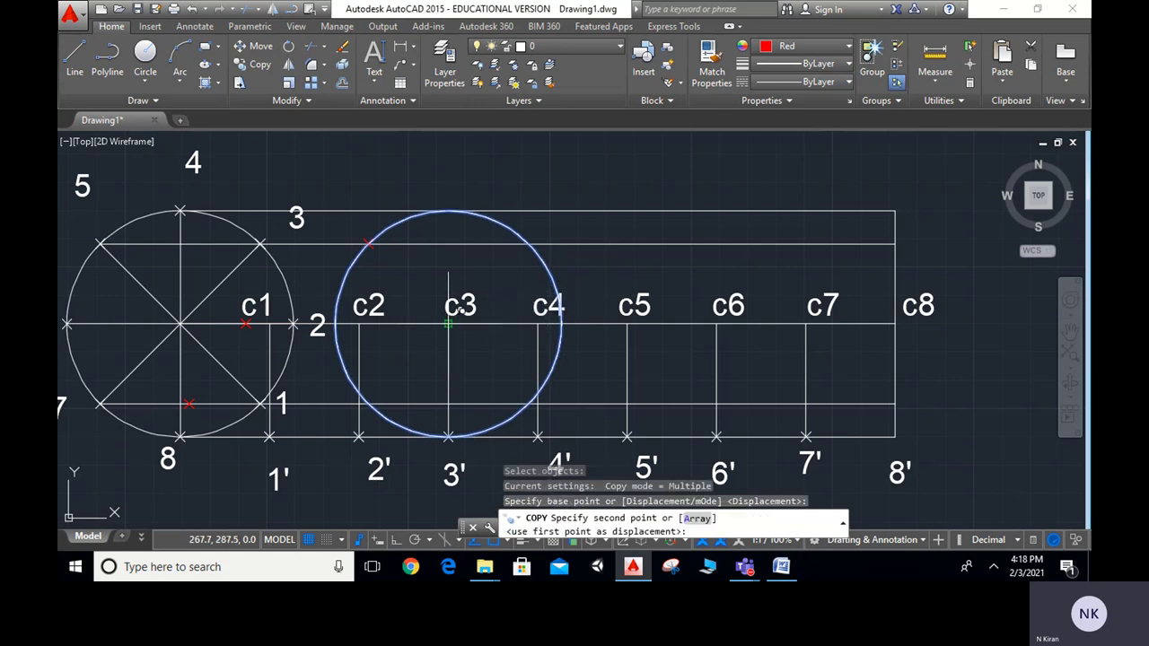
{"action": "left_click", "coordinate": [537, 324]}
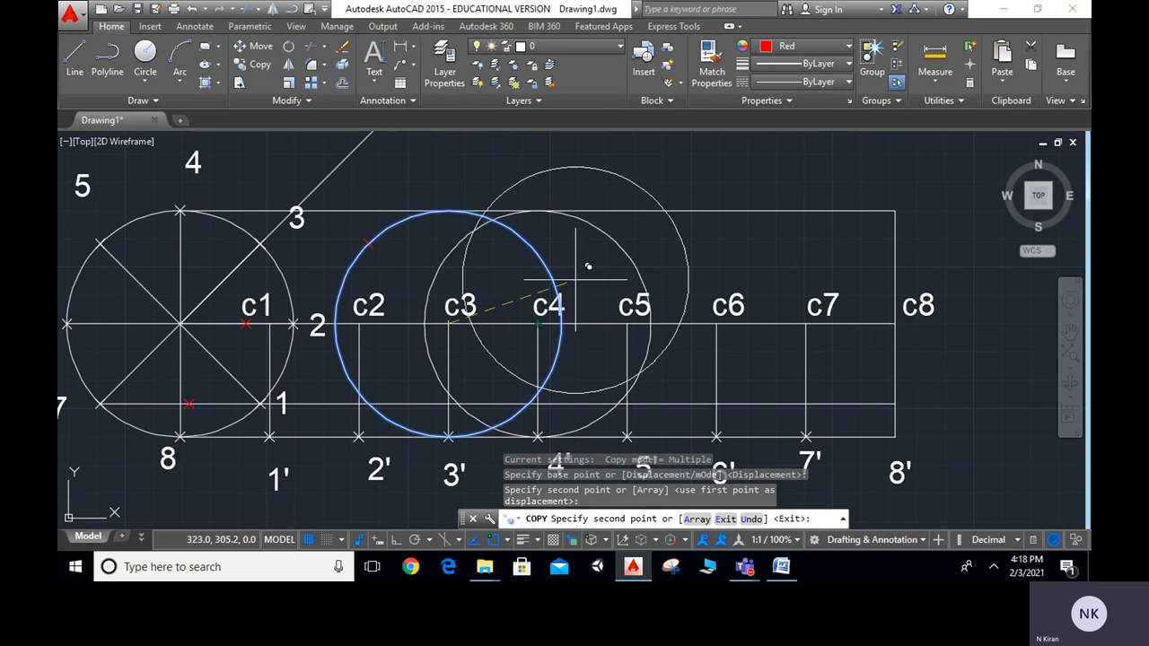
{"action": "key", "text": "Escape"}
Step: Delete the long diagonal line extending from the first circle's centre through 3 beyond the sheet border
{"action": "scroll", "coordinate": [512, 258], "scroll_direction": "down", "scroll_amount": 2}
{"action": "middle_click_drag", "start_coordinate": [510, 261], "coordinate": [464, 299]}
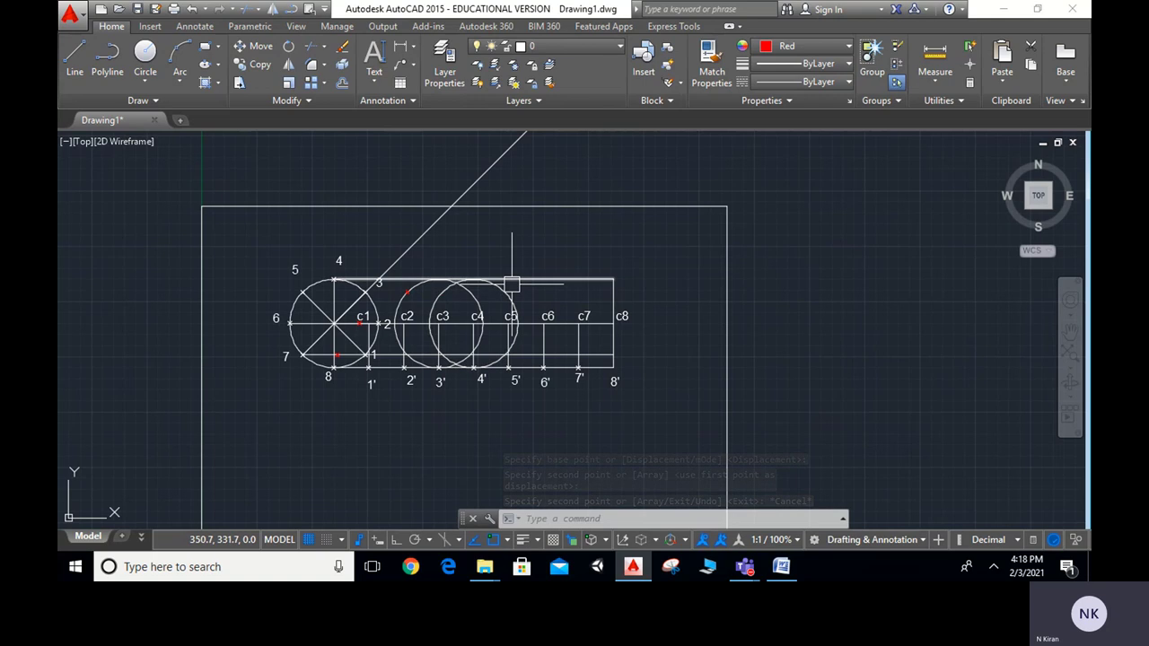
{"action": "key", "text": "Escape"}
{"action": "left_click", "coordinate": [490, 163]}
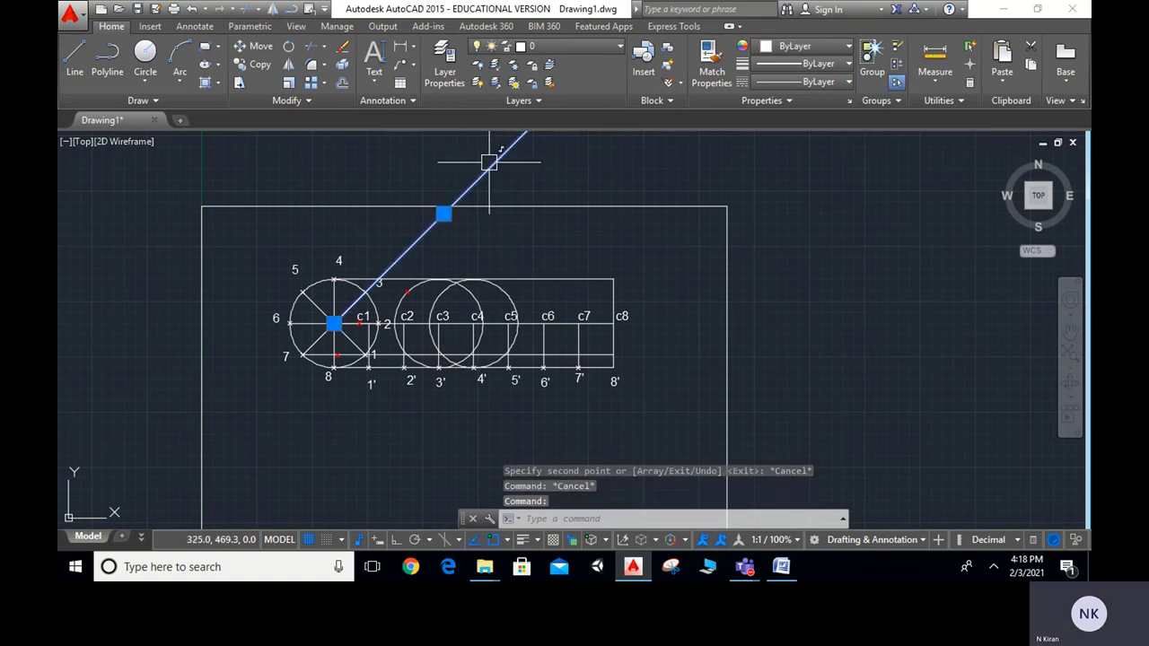
{"action": "key", "text": "Delete"}
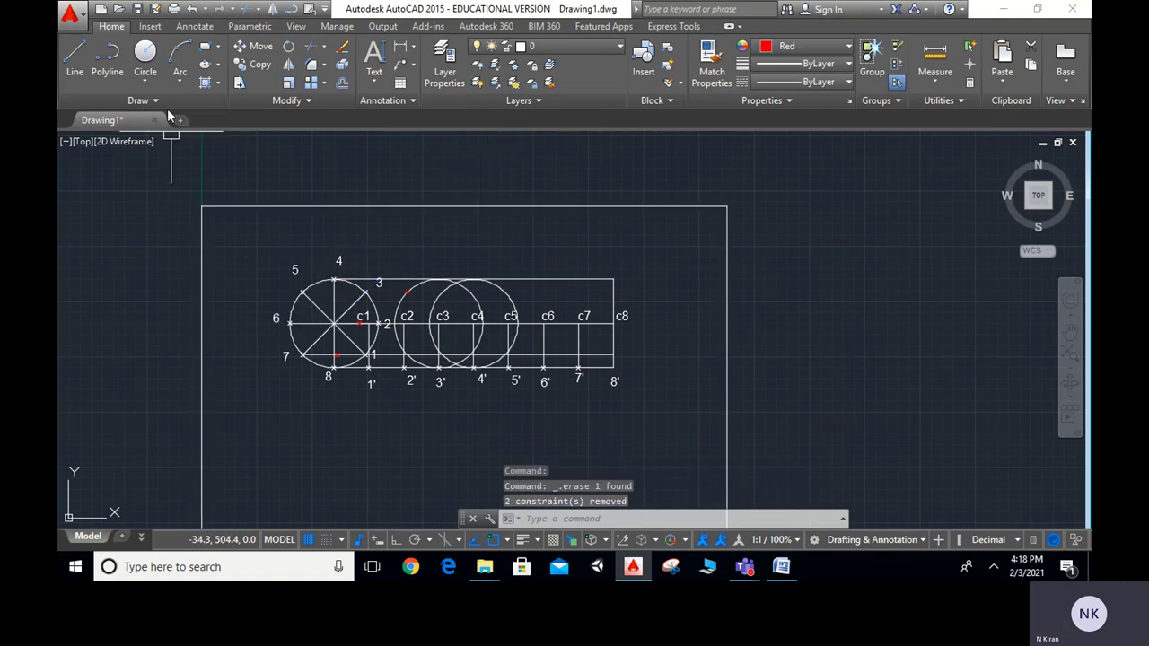
{"action": "left_click", "coordinate": [74, 58]}
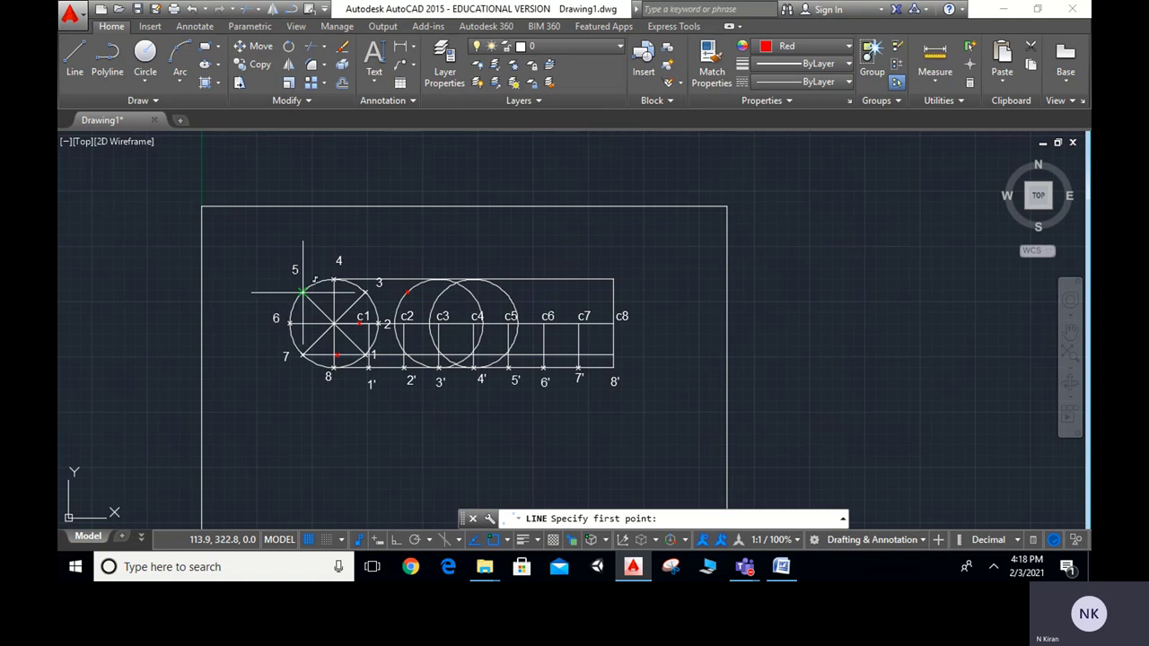
{"action": "left_click", "coordinate": [302, 291]}
{"action": "key", "text": "Escape"}
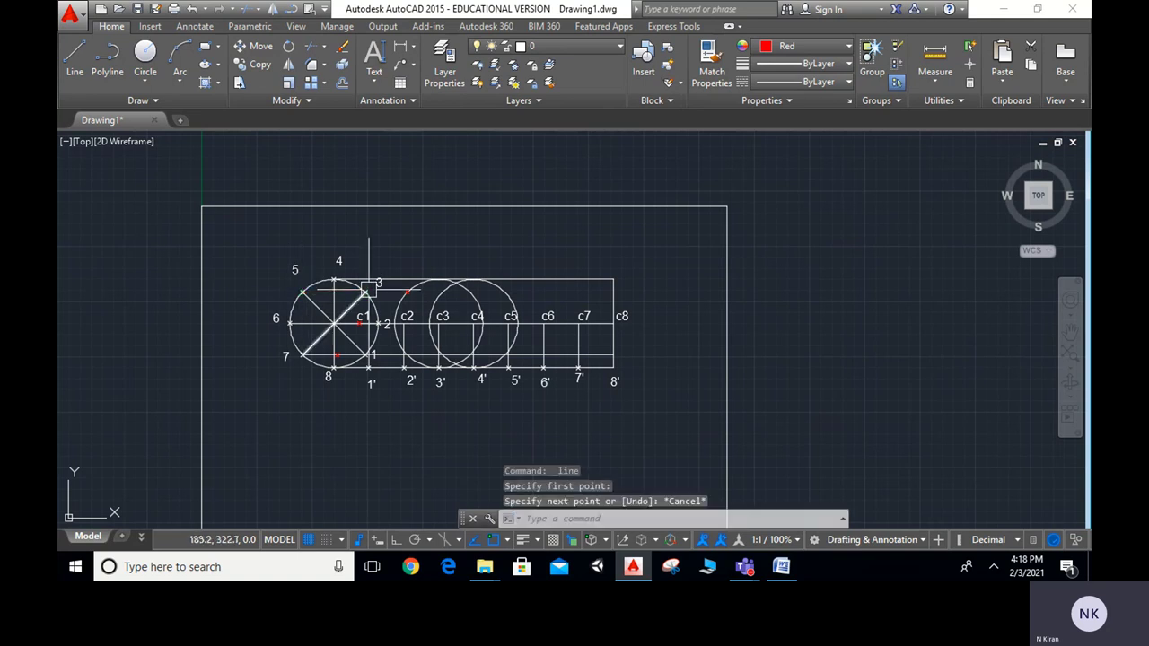
Step: Set the object colour to ByLayer and, with Ortho on, draw a horizontal line from point 5 to the vertical edge at c8
{"action": "left_click", "coordinate": [802, 49]}
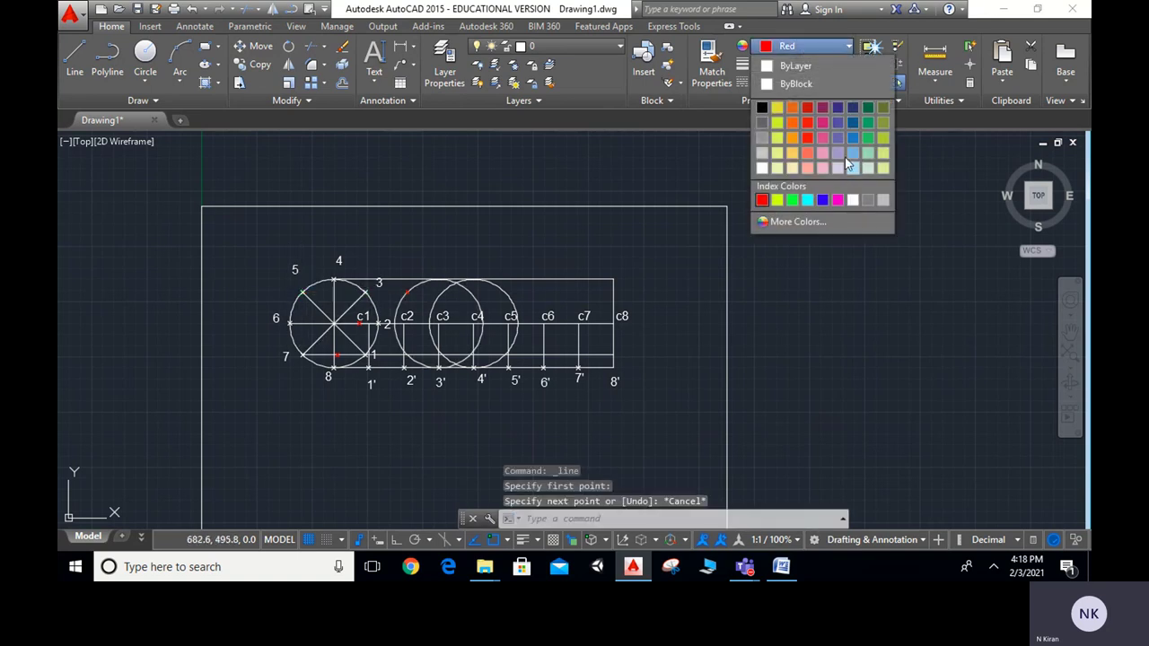
{"action": "left_click", "coordinate": [795, 65]}
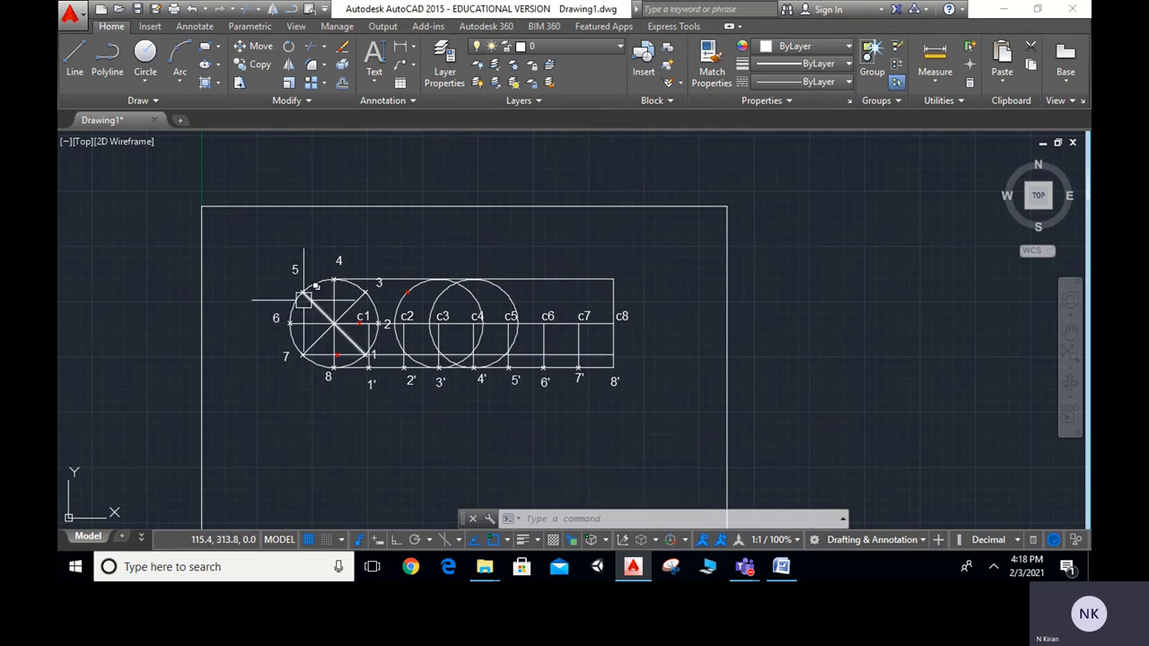
{"action": "type", "text": "l"}
{"action": "key", "text": "Return"}
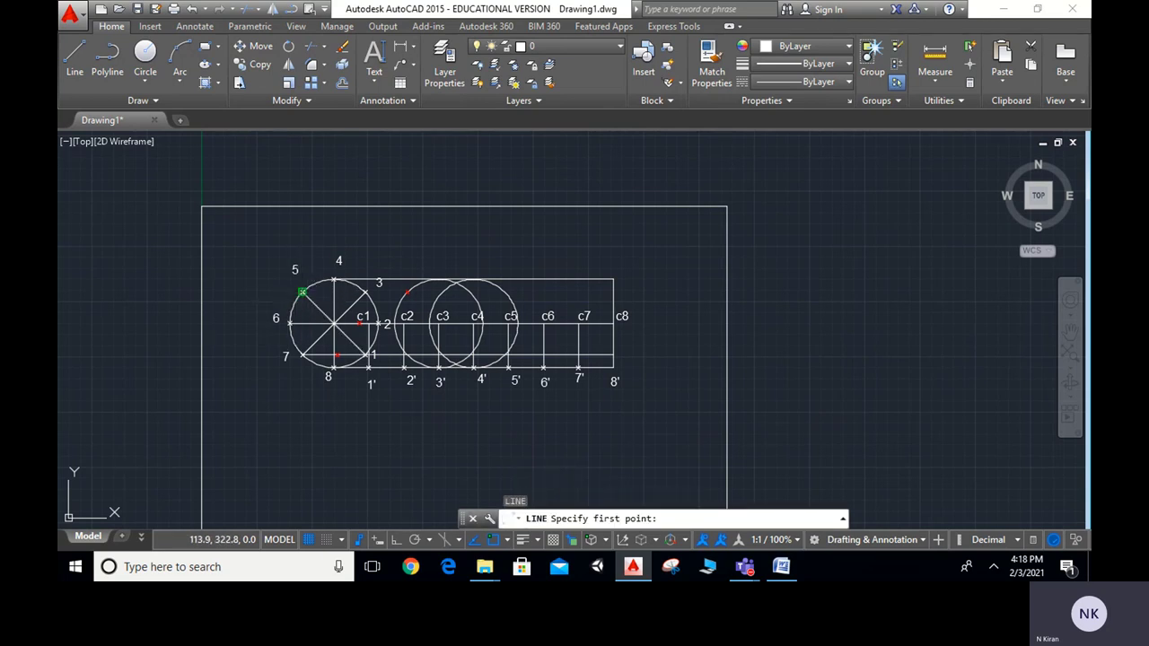
{"action": "left_click", "coordinate": [303, 292]}
{"action": "left_click", "coordinate": [378, 540]}
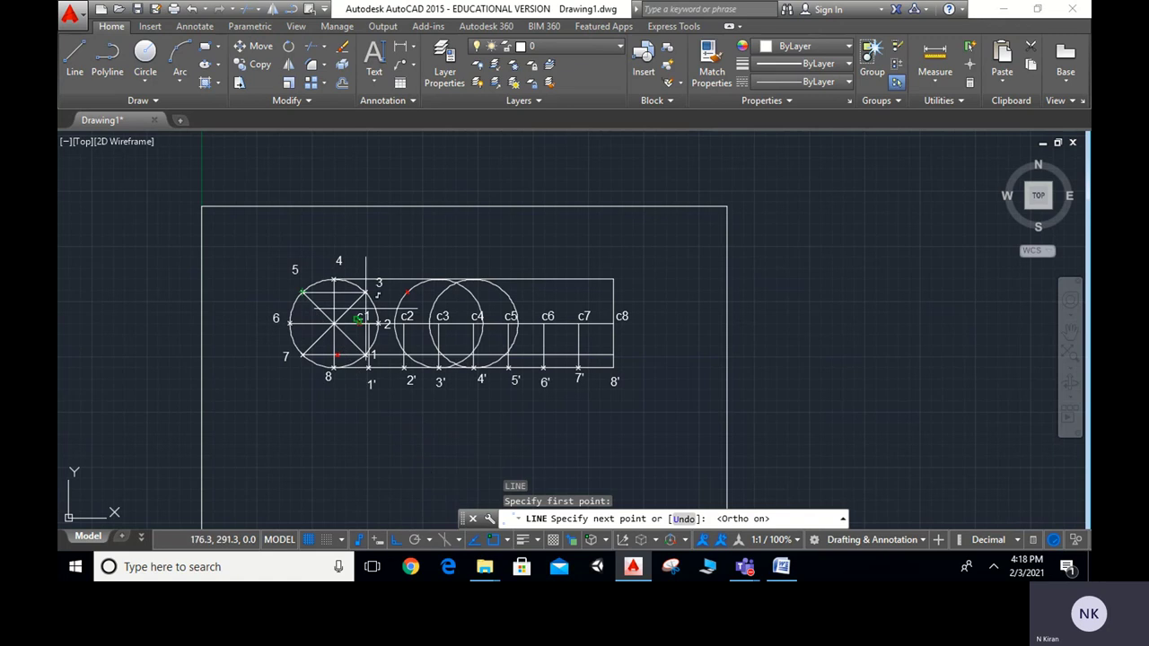
{"action": "left_click", "coordinate": [613, 291]}
{"action": "key", "text": "Escape"}
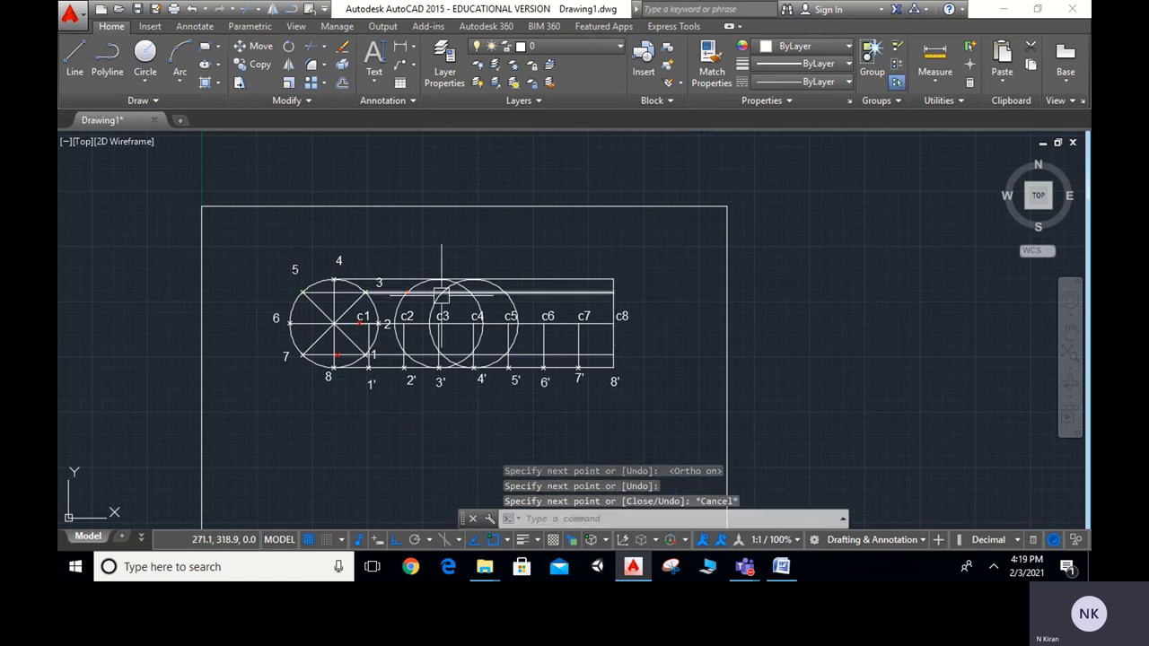
Step: Delete the circle centred at c3, keeping the one centred at c4
{"action": "scroll", "coordinate": [441, 297], "scroll_direction": "up", "scroll_amount": 4}
{"action": "left_click", "coordinate": [499, 274]}
{"action": "key", "text": "Delete"}
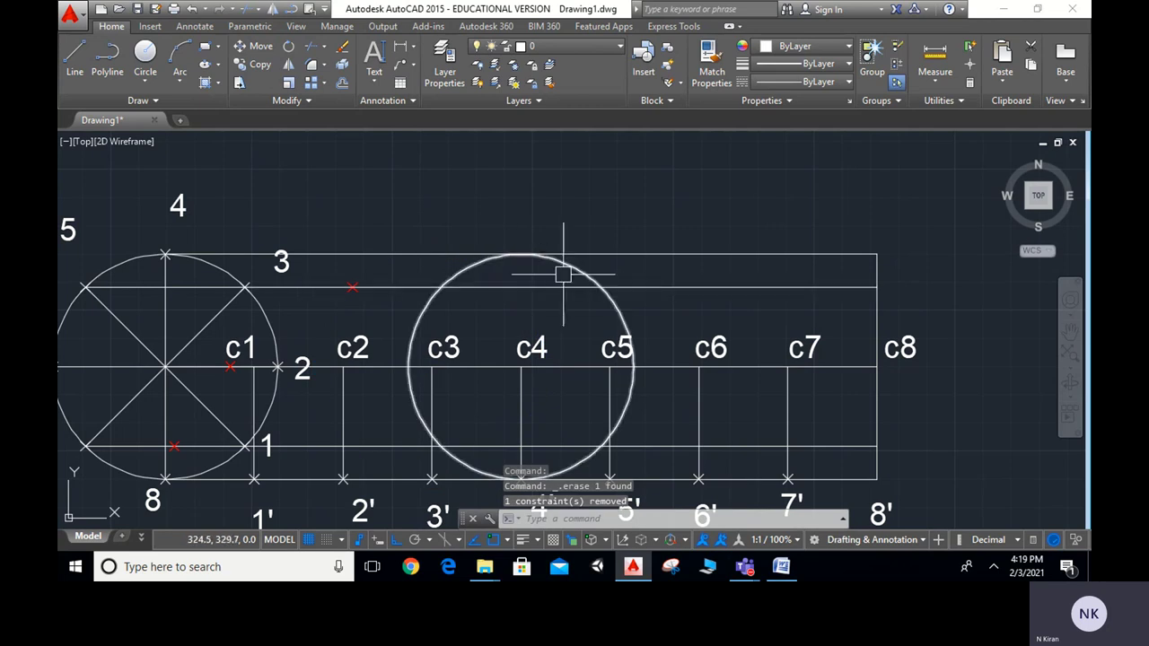
Step: Set the object colour to Red and place a point at the top of the c4 circle on the horizontal line through 4
{"action": "type", "text": "po"}
{"action": "key", "text": "Return"}
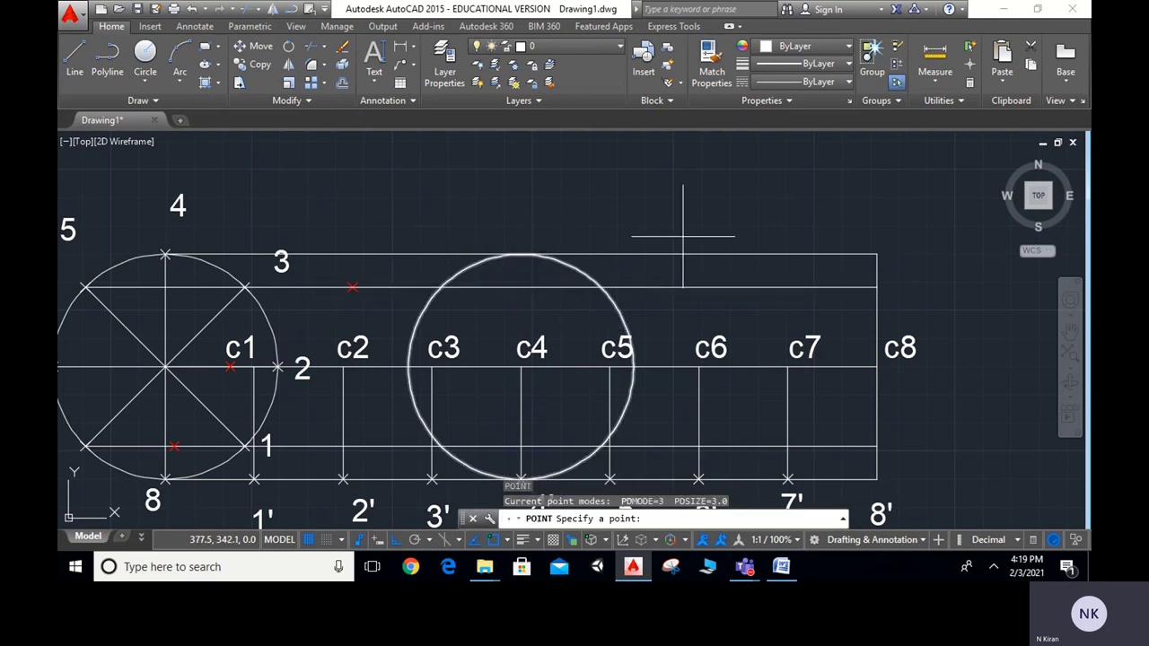
{"action": "left_click", "coordinate": [803, 46]}
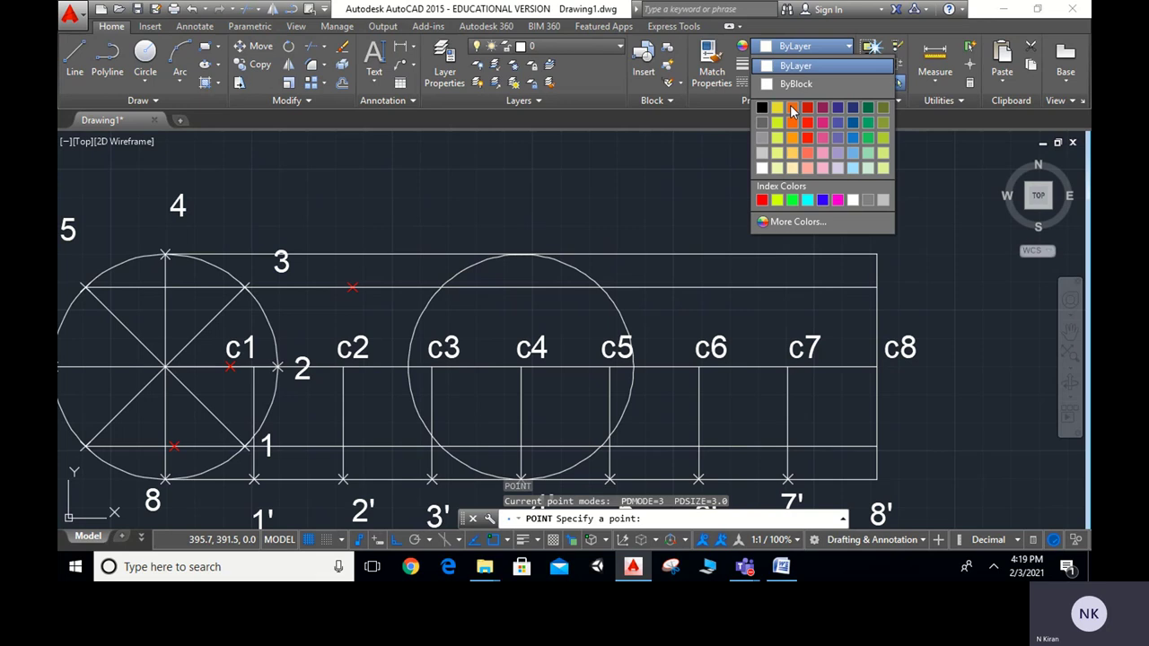
{"action": "left_click", "coordinate": [762, 199]}
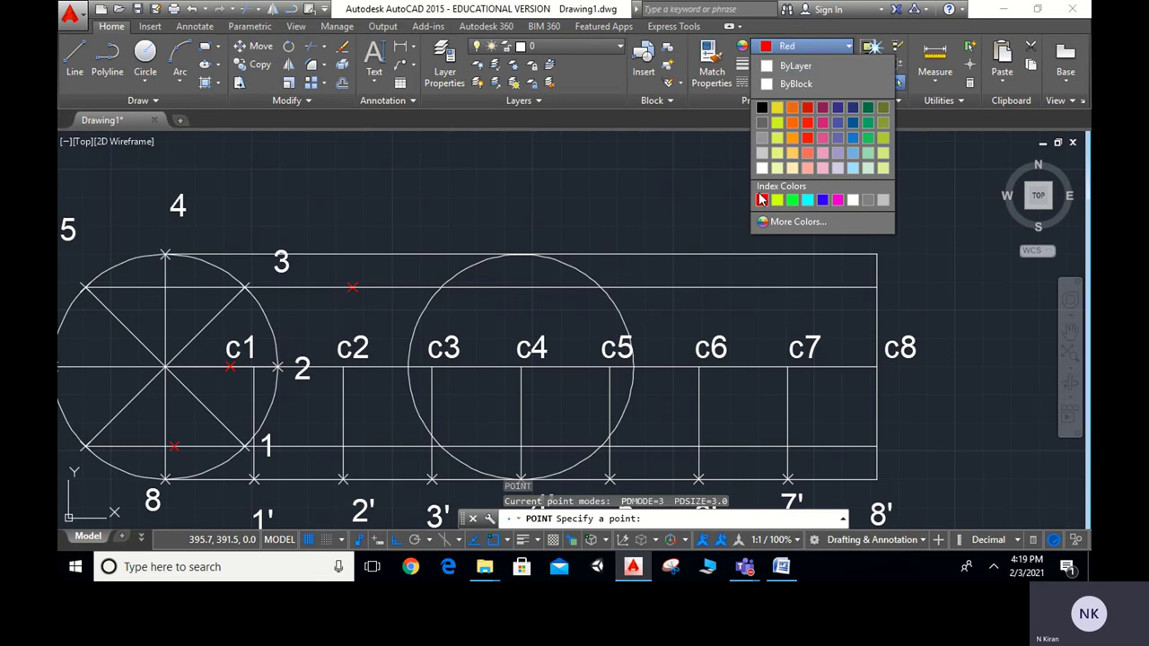
{"action": "left_click", "coordinate": [521, 256]}
{"action": "scroll", "coordinate": [667, 236], "scroll_direction": "down", "scroll_amount": 2}
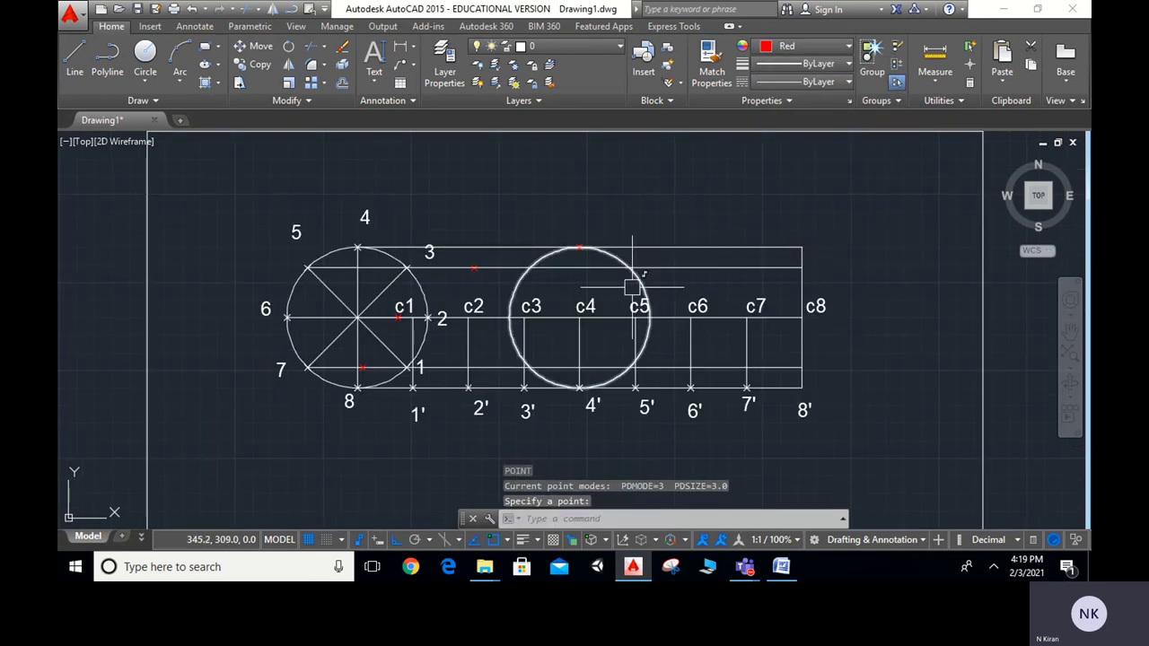
Step: Delete the circle centred at c4
{"action": "left_click", "coordinate": [633, 179]}
{"action": "key", "text": "Escape"}
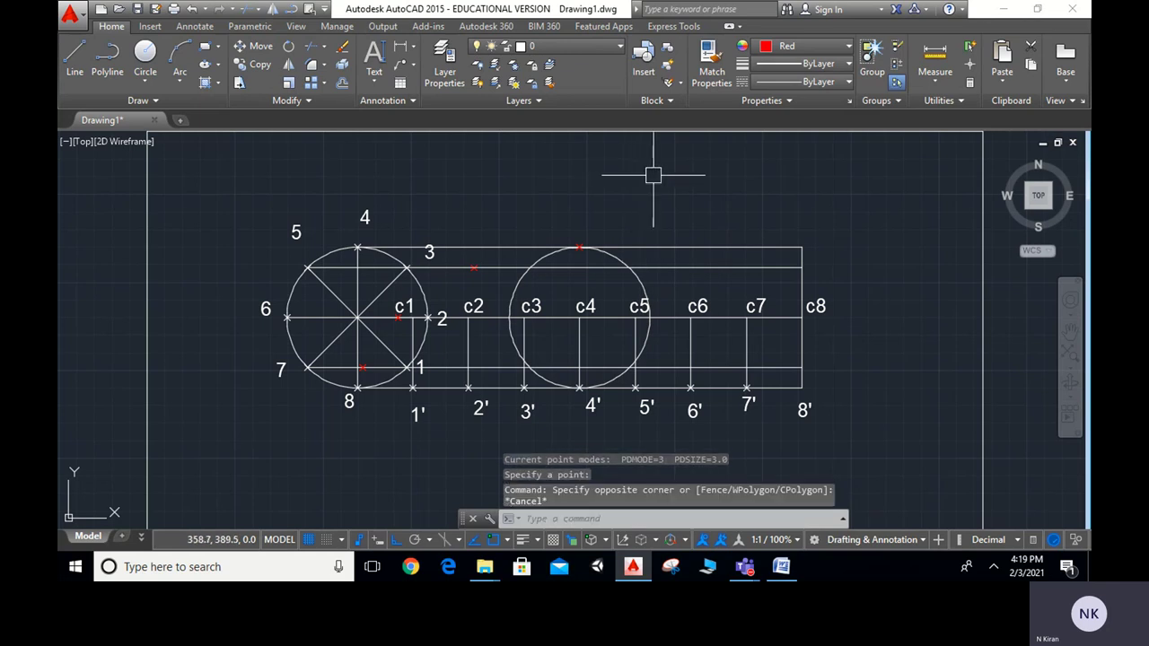
{"action": "left_click", "coordinate": [643, 289]}
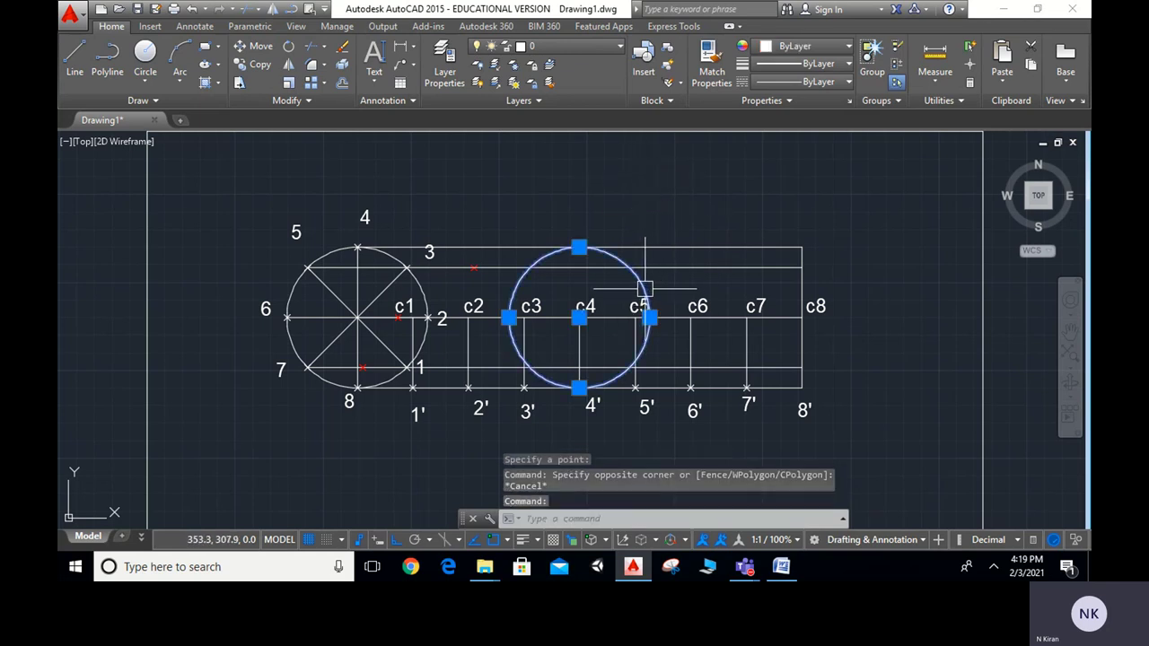
{"action": "key", "text": "Delete"}
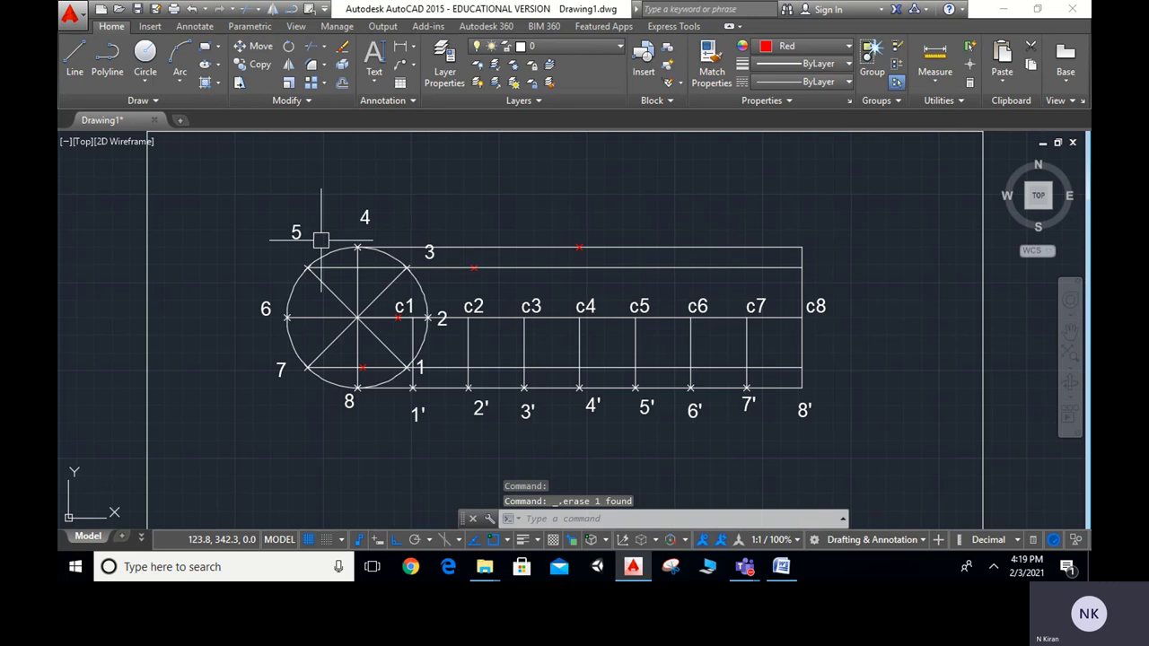
Step: Mirror the four red curve points about the base line from 8 to 8', keeping the source points
{"action": "left_click", "coordinate": [360, 370]}
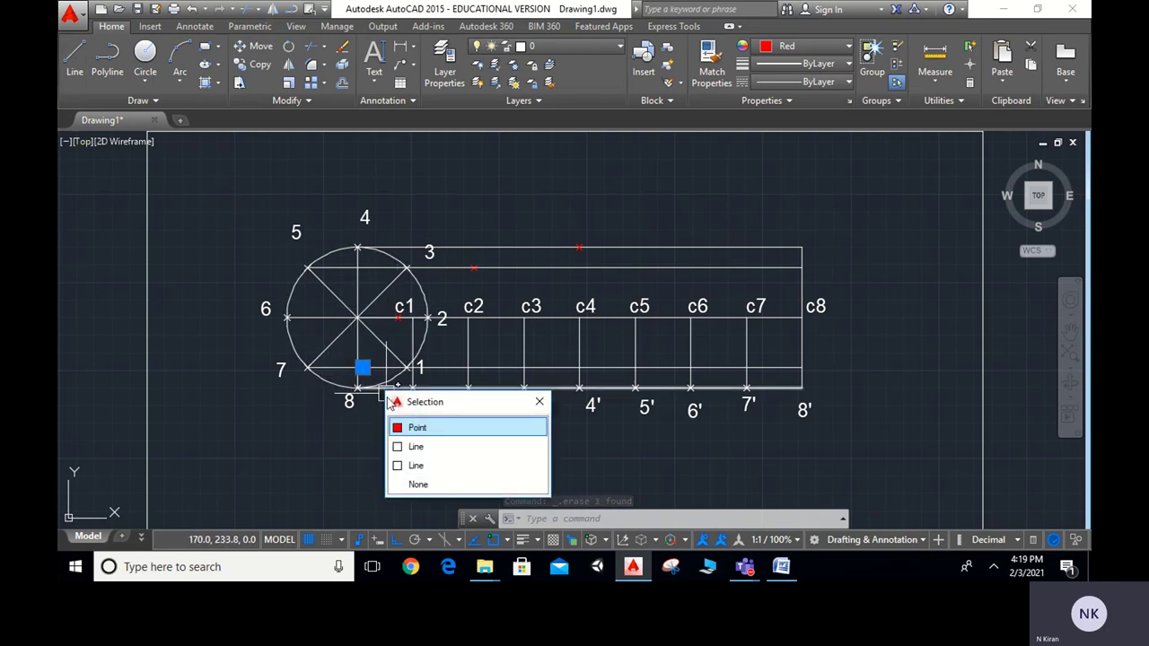
{"action": "left_click", "coordinate": [405, 428]}
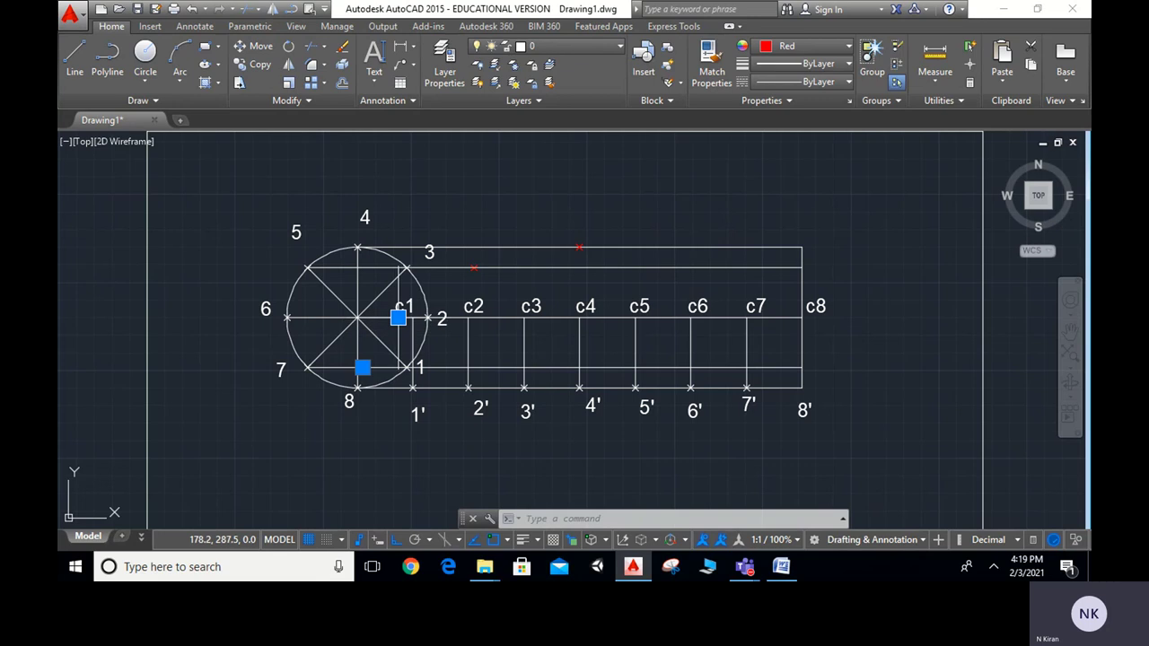
{"action": "left_click", "coordinate": [399, 314]}
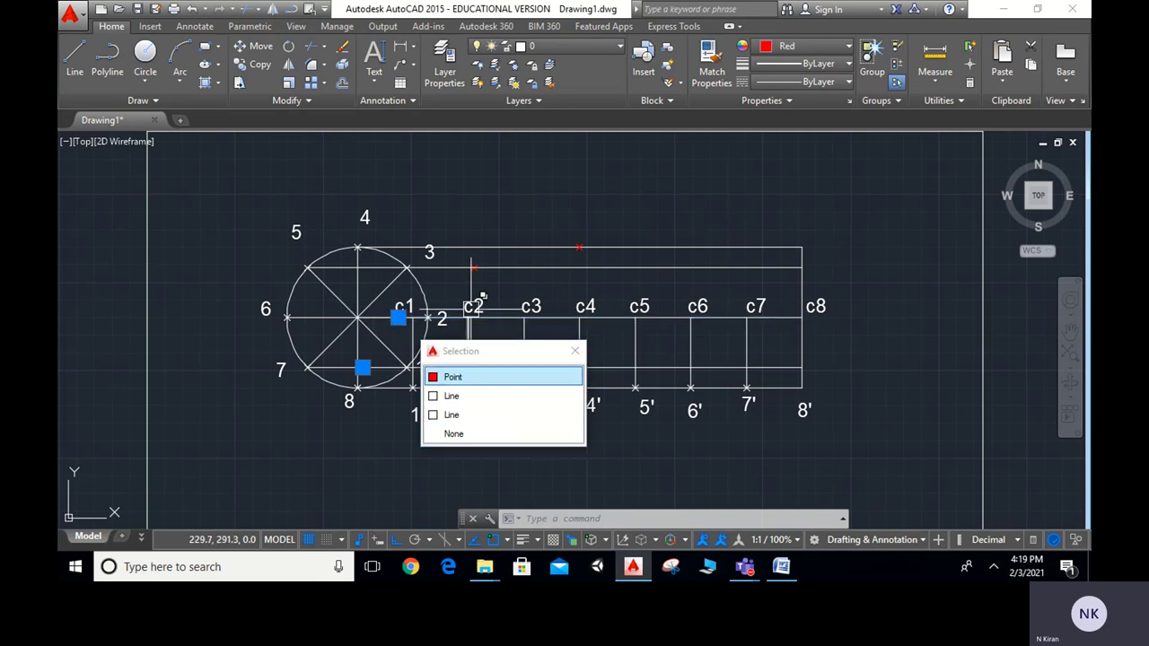
{"action": "left_click", "coordinate": [431, 378]}
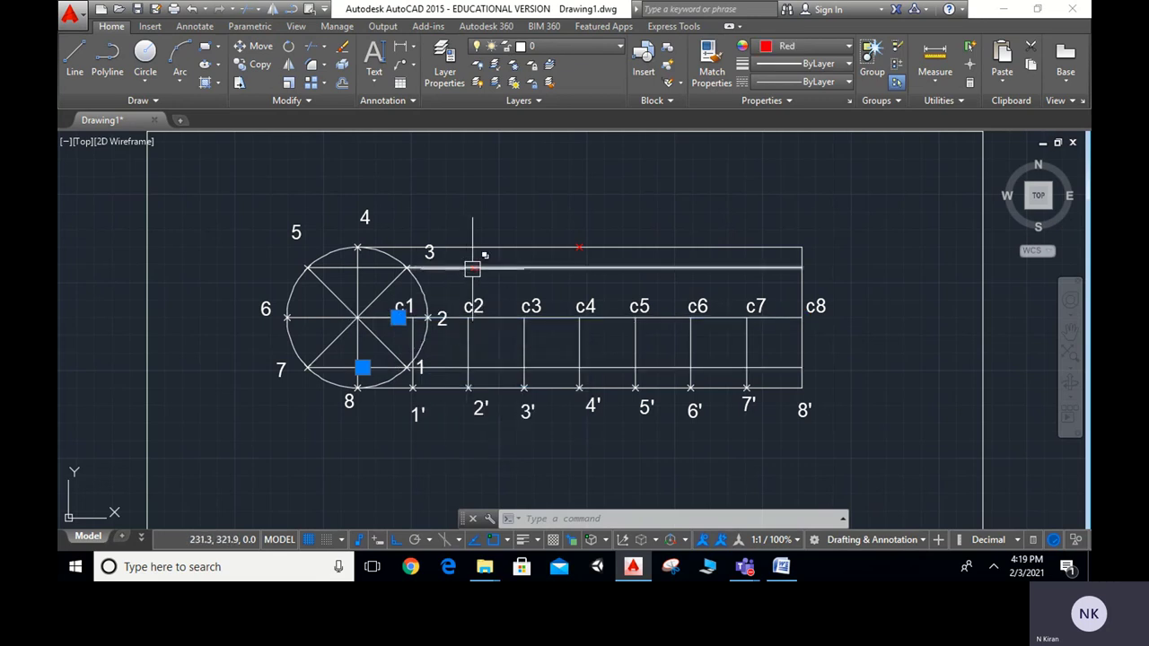
{"action": "left_click", "coordinate": [476, 267]}
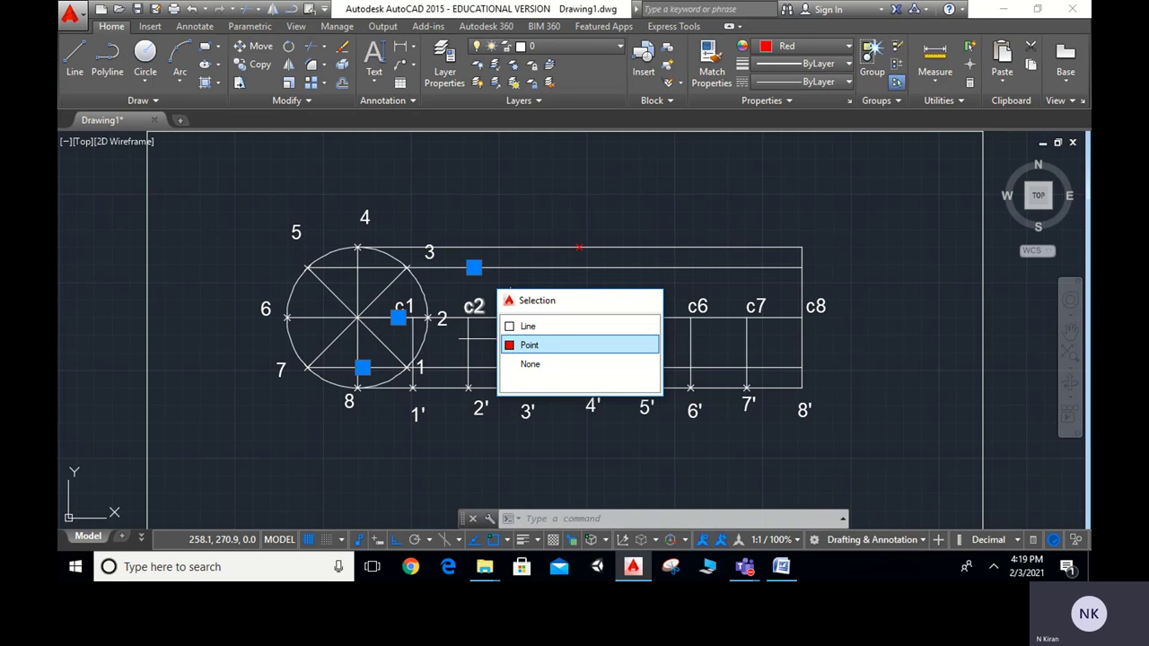
{"action": "left_click", "coordinate": [530, 344]}
{"action": "left_click", "coordinate": [580, 248]}
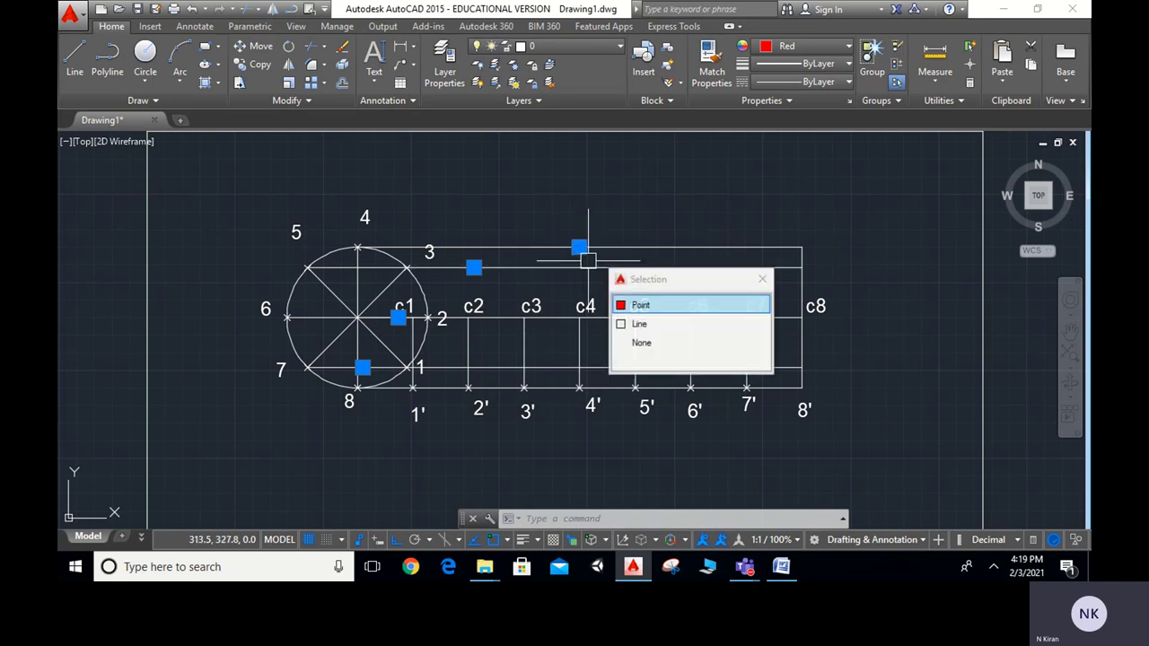
{"action": "left_click", "coordinate": [641, 306]}
{"action": "type", "text": "m"}
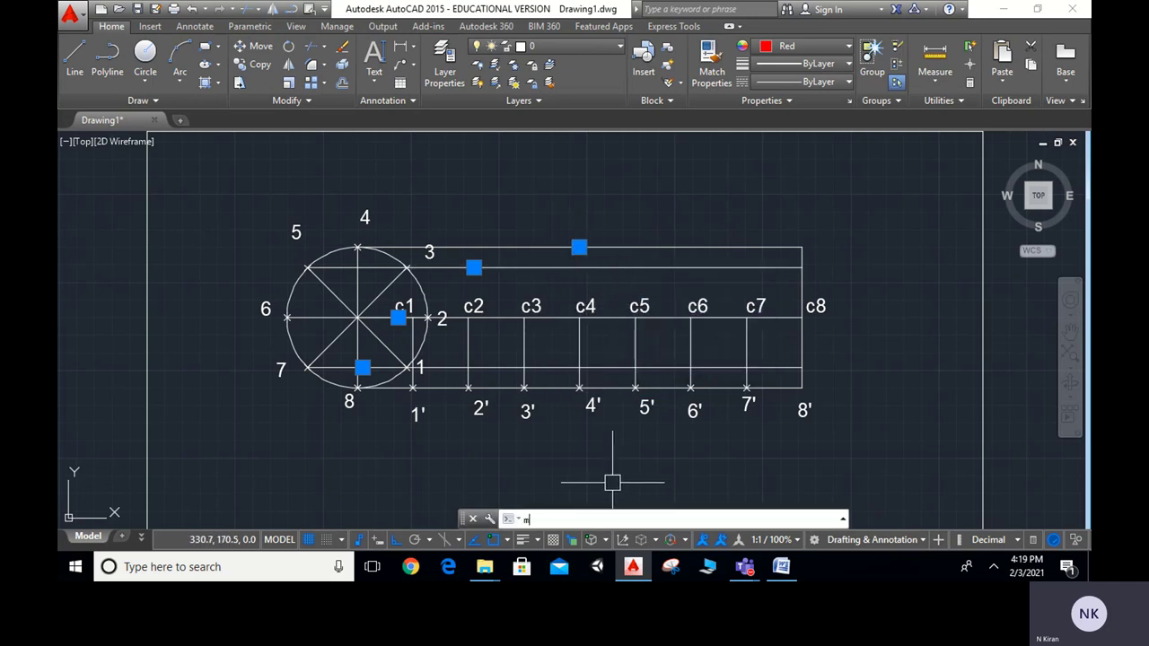
{"action": "type", "text": "i"}
{"action": "key", "text": "Return"}
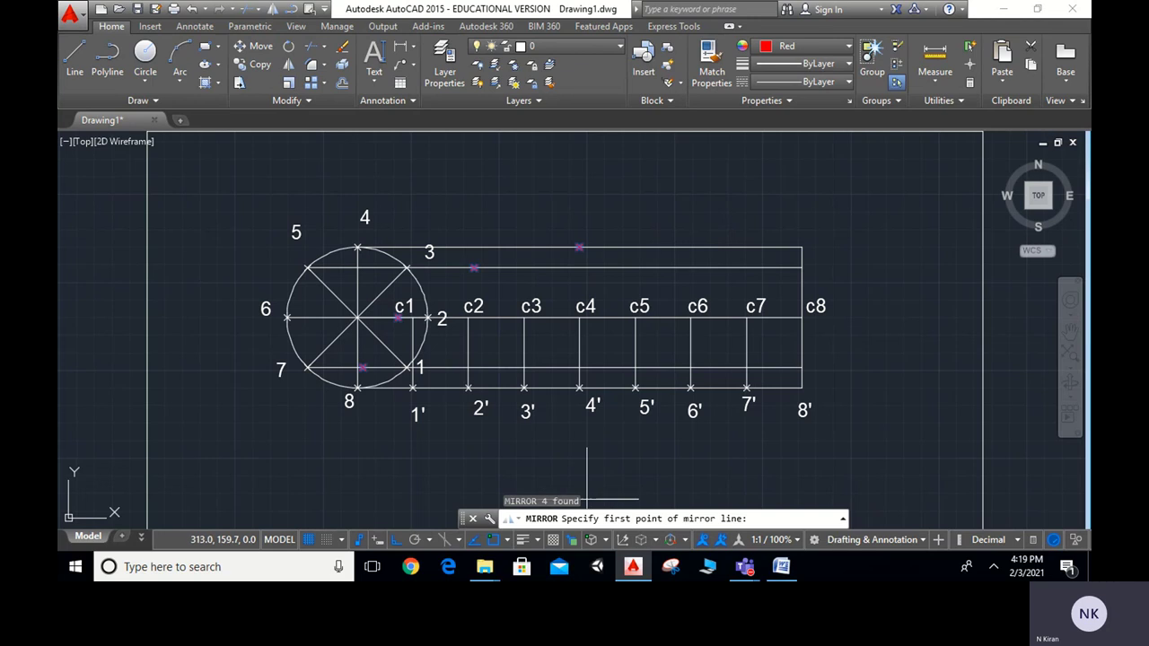
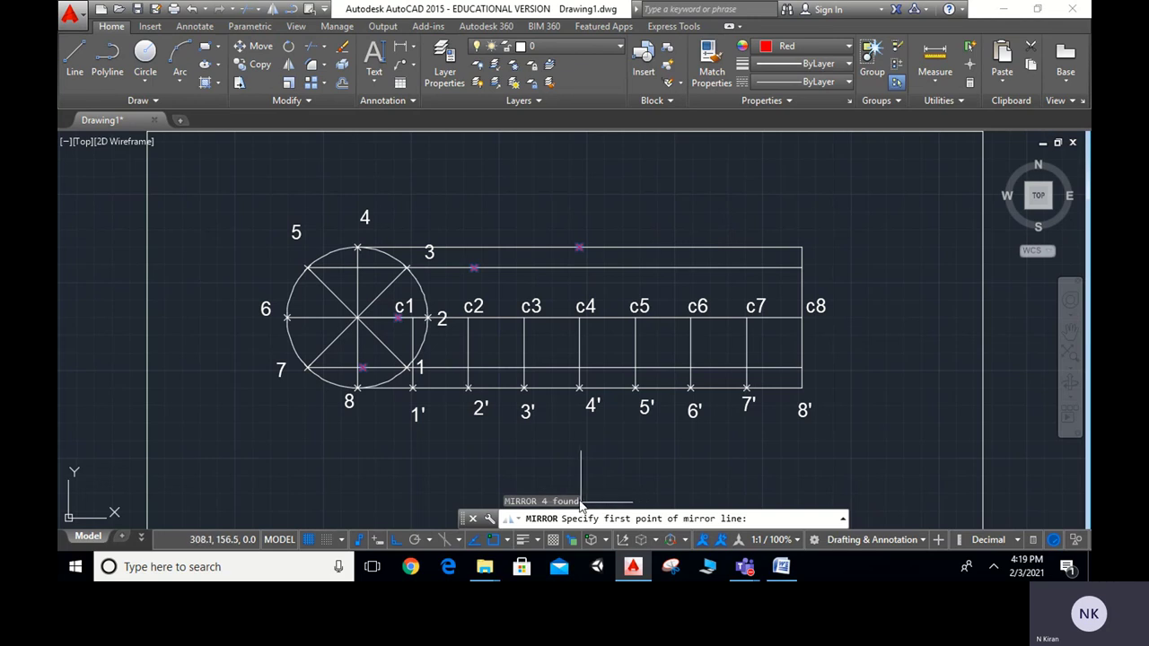
{"action": "left_click", "coordinate": [368, 373]}
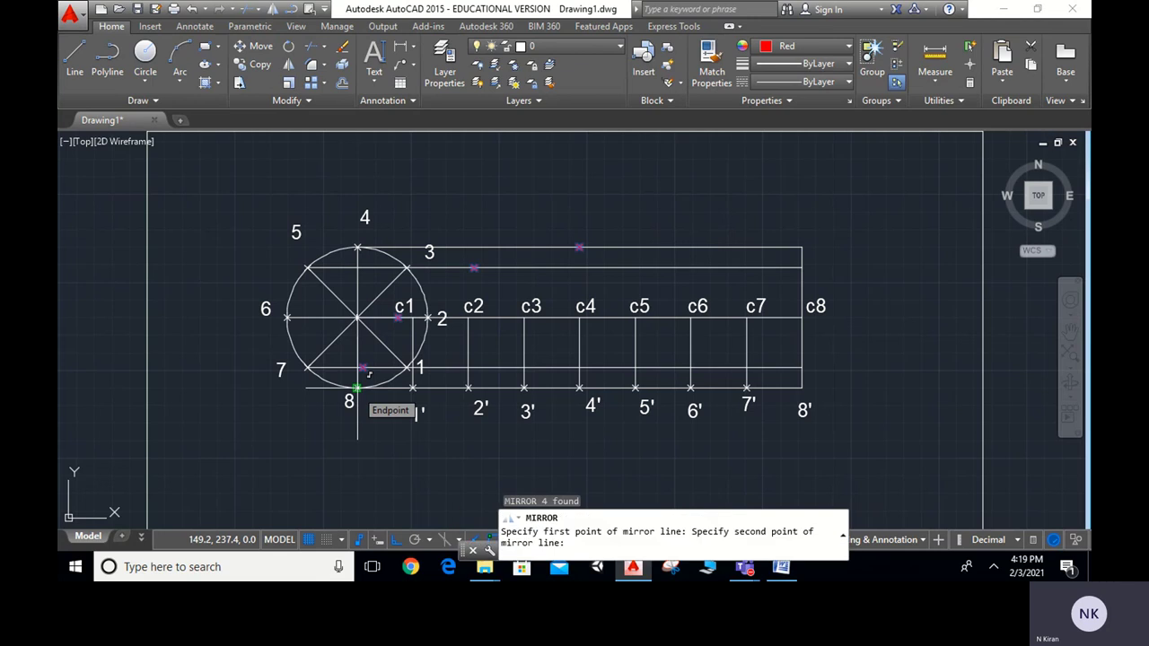
{"action": "left_click", "coordinate": [802, 388]}
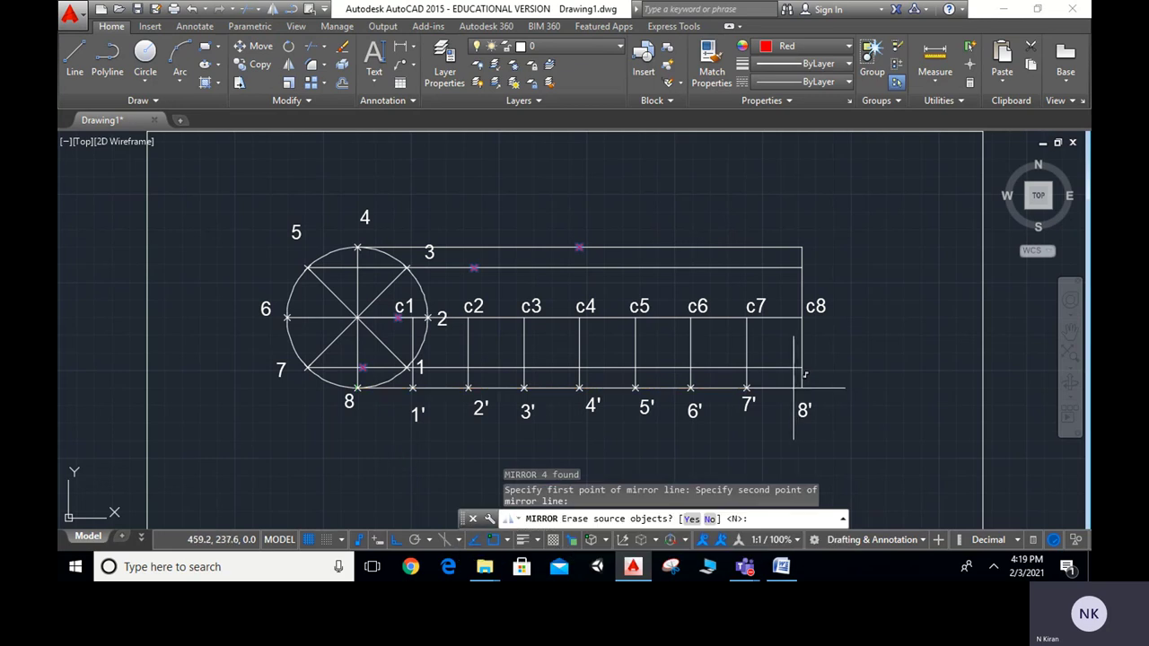
{"action": "type", "text": "n"}
{"action": "key", "text": "Return"}
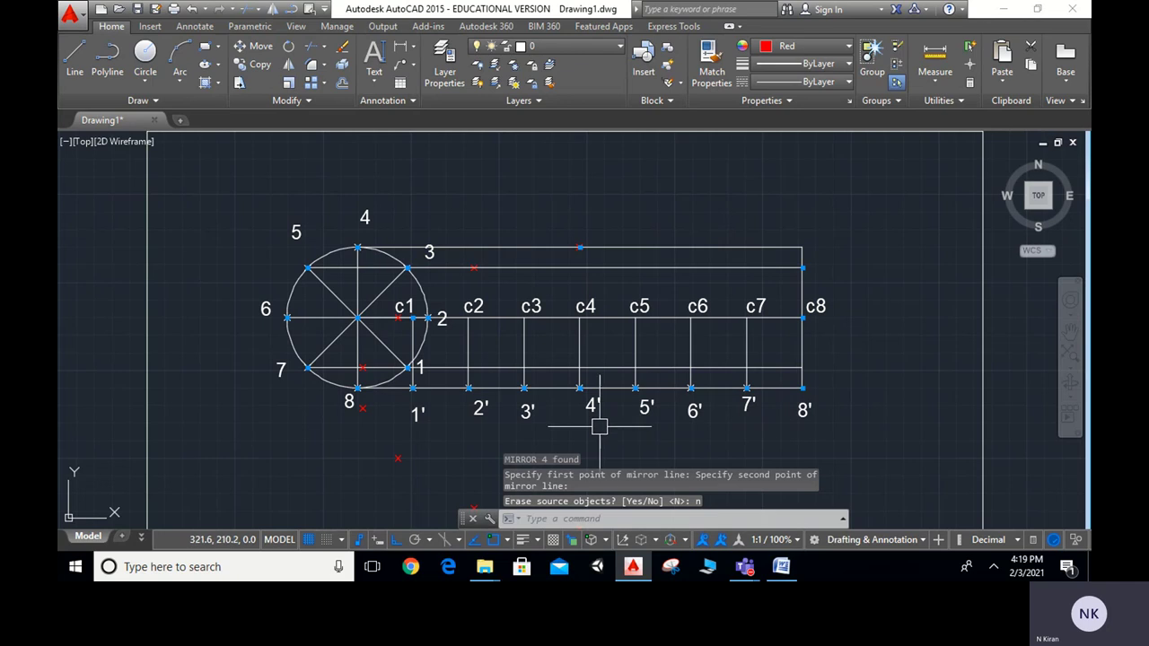
Step: Undo the mirroring of the red curve points and clear the selection
{"action": "middle_click_drag", "start_coordinate": [594, 406], "coordinate": [602, 290]}
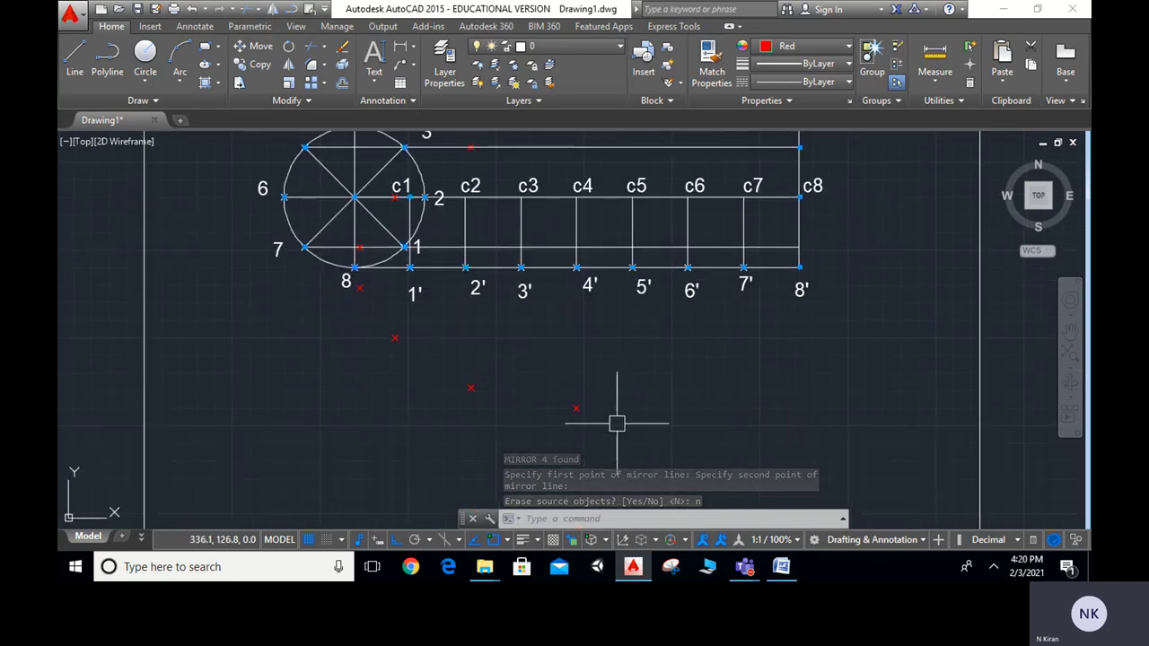
{"action": "middle_click_drag", "start_coordinate": [617, 424], "coordinate": [586, 476]}
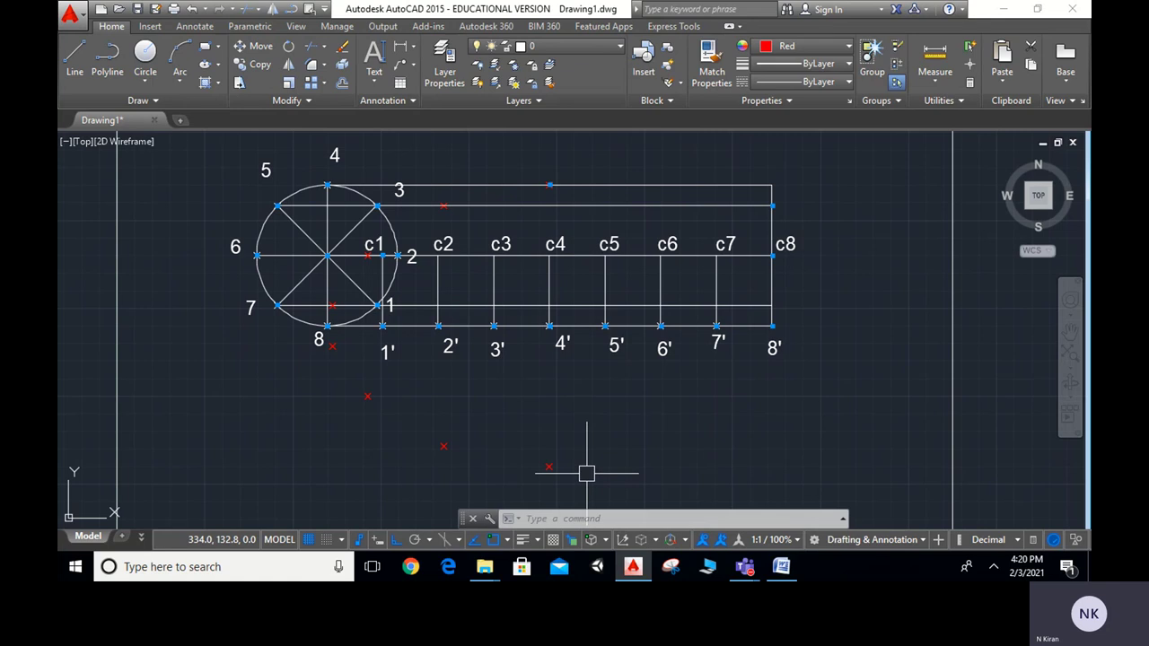
{"action": "key", "text": "ctrl+z"}
{"action": "key", "text": "ctrl+z"}
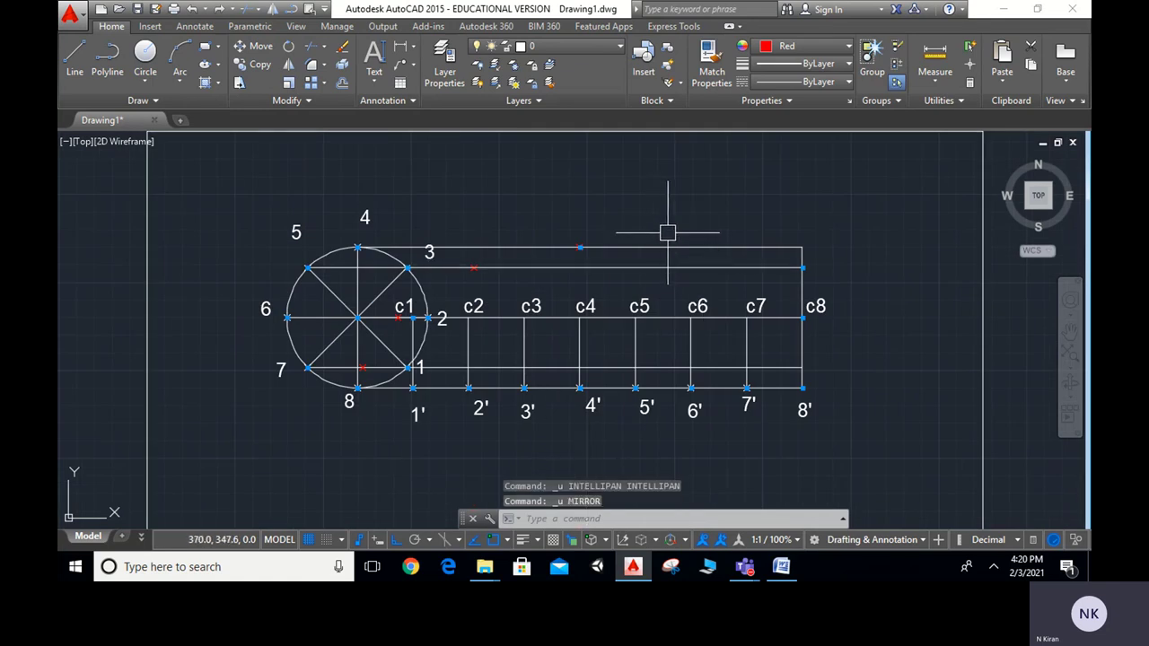
{"action": "left_click", "coordinate": [652, 204]}
{"action": "key", "text": "Escape"}
{"action": "key", "text": "Escape"}
{"action": "key", "text": "Escape"}
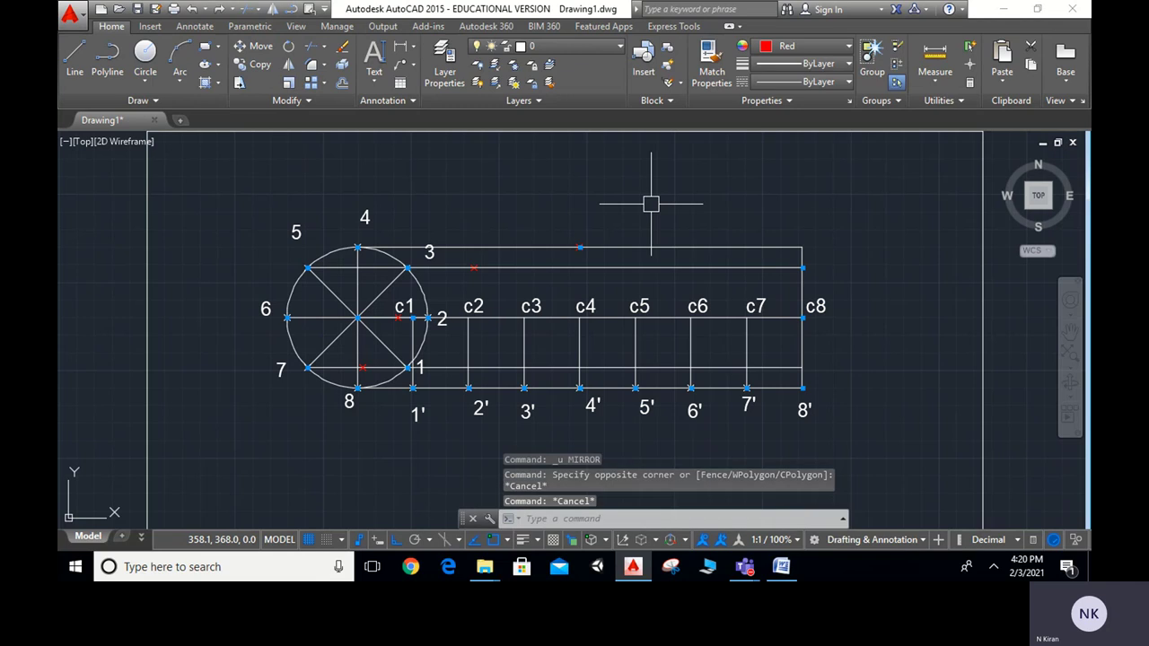
Step: Undo the erasure of the circle centred at c4 and delete that circle again
{"action": "key", "text": "ctrl+z"}
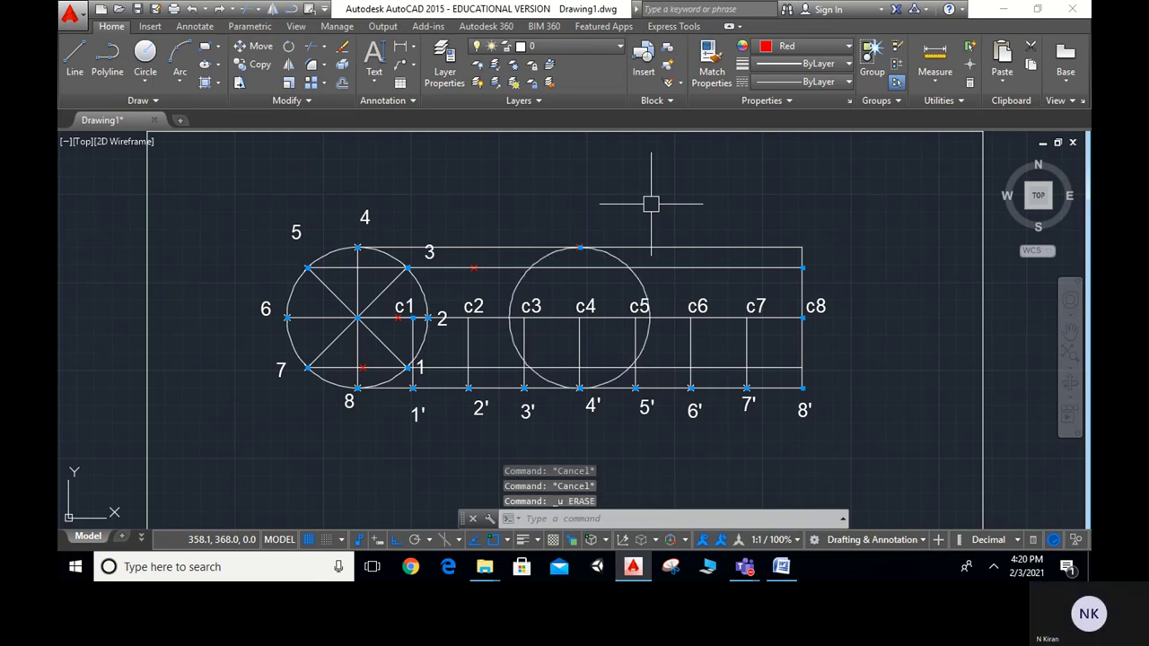
{"action": "scroll", "coordinate": [652, 202], "scroll_direction": "up", "scroll_amount": 2}
{"action": "scroll", "coordinate": [596, 243], "scroll_direction": "down", "scroll_amount": 3}
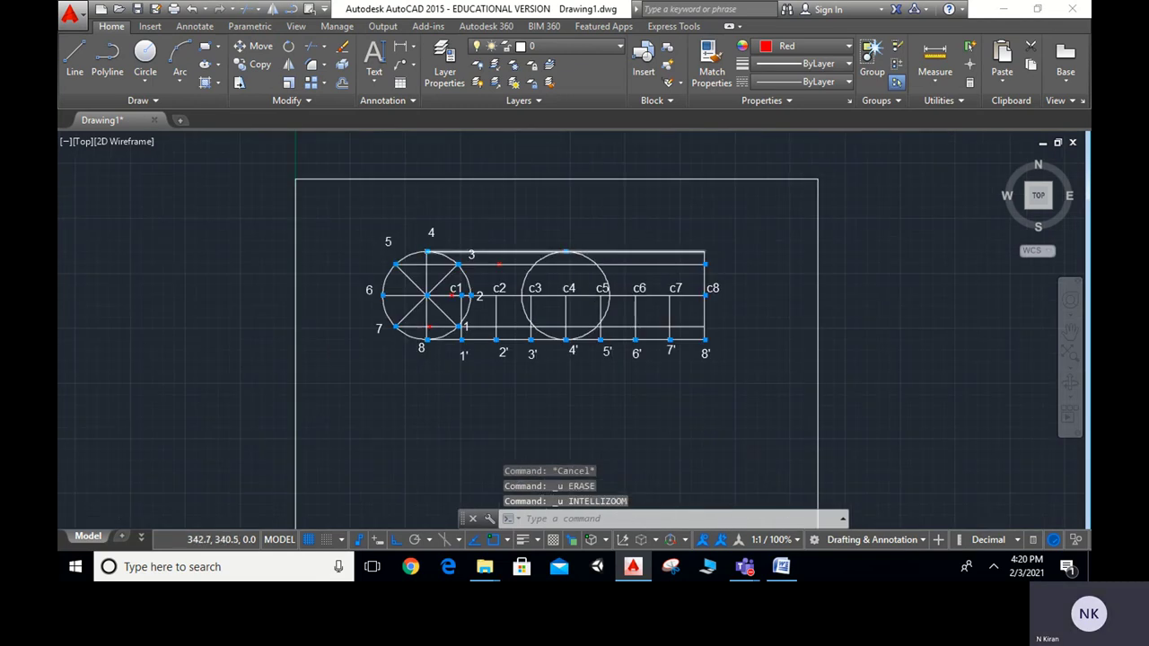
{"action": "scroll", "coordinate": [569, 205], "scroll_direction": "up", "scroll_amount": 1}
{"action": "left_click", "coordinate": [568, 205]}
{"action": "key", "text": "Escape"}
{"action": "key", "text": "Escape"}
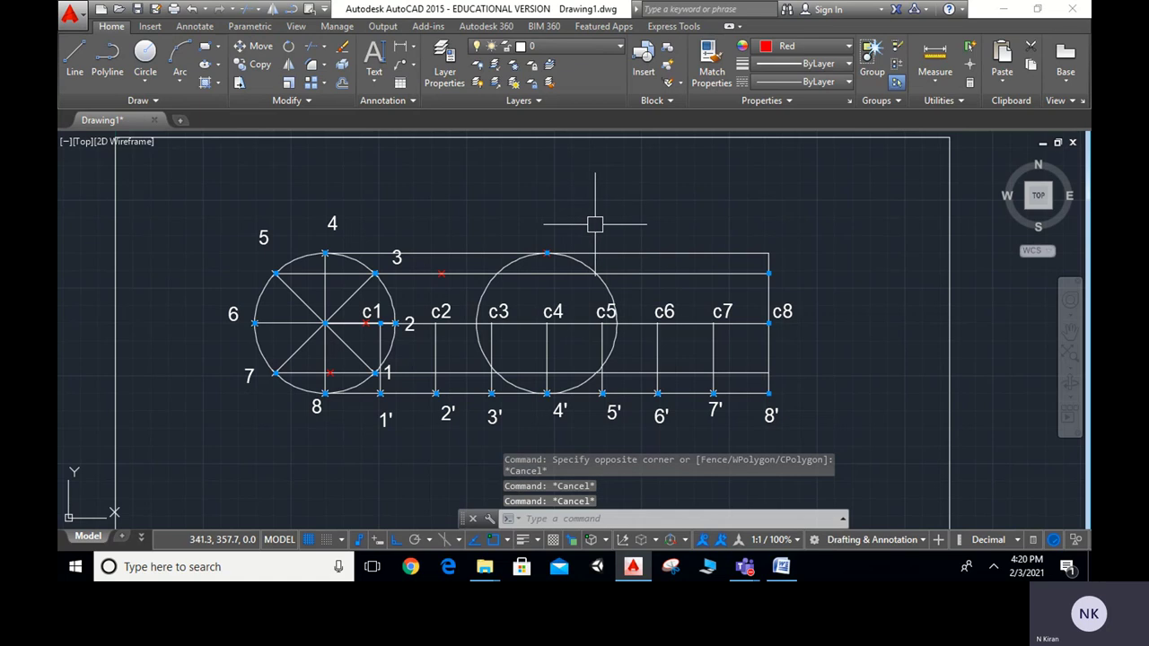
{"action": "left_click", "coordinate": [608, 187]}
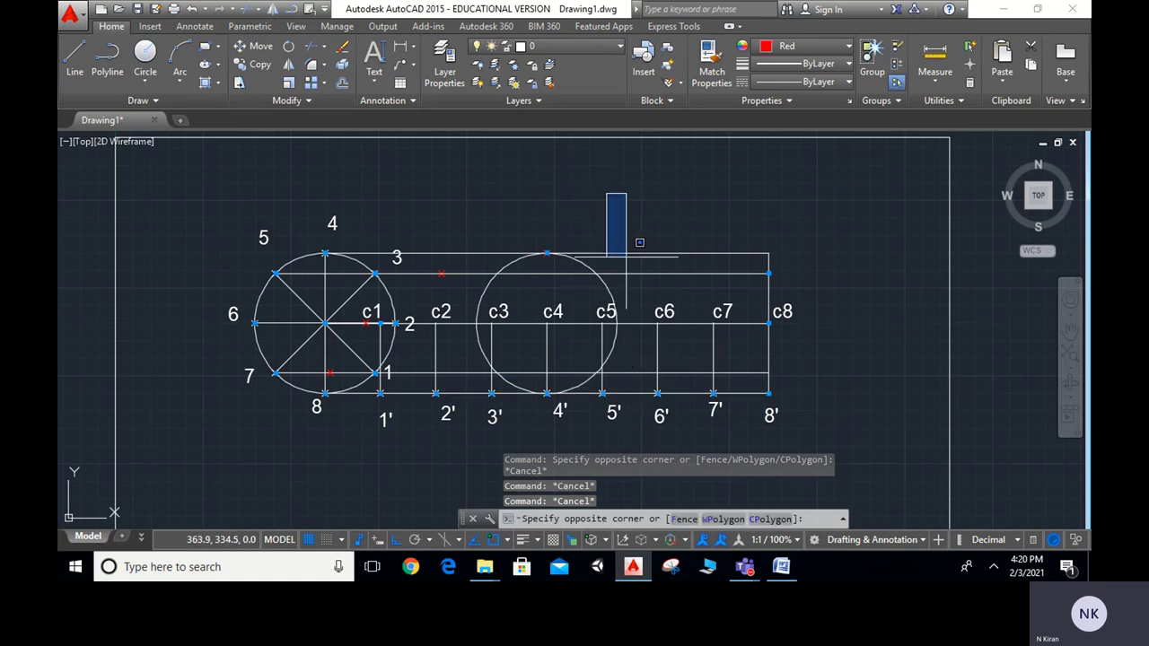
{"action": "key", "text": "Escape"}
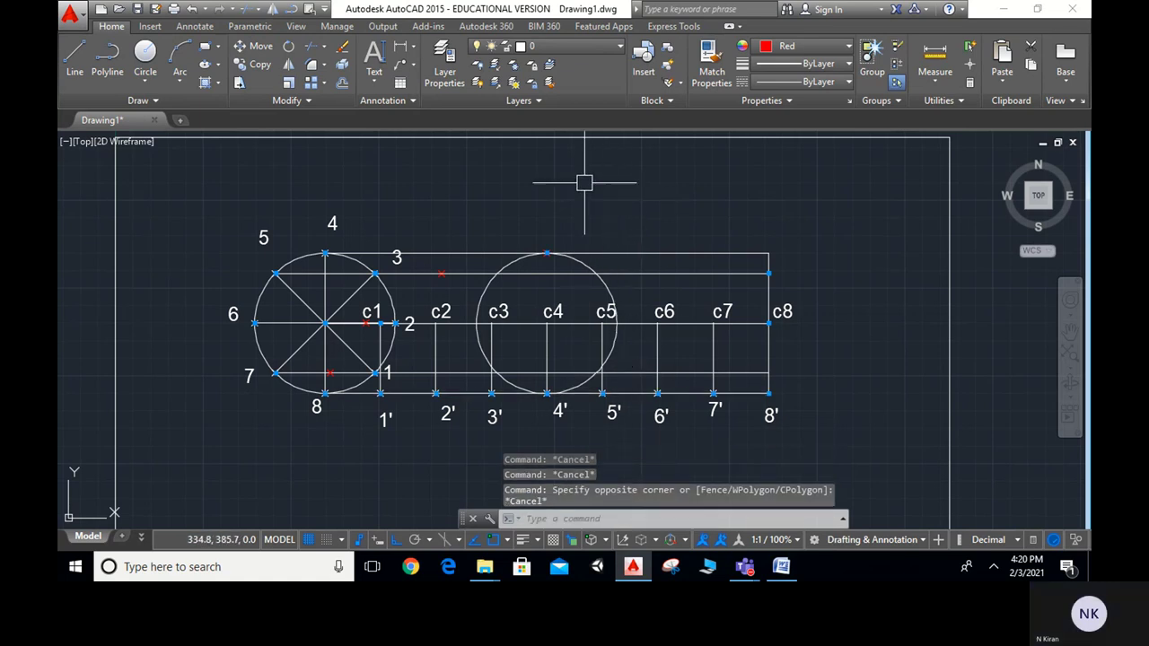
{"action": "left_click", "coordinate": [581, 261]}
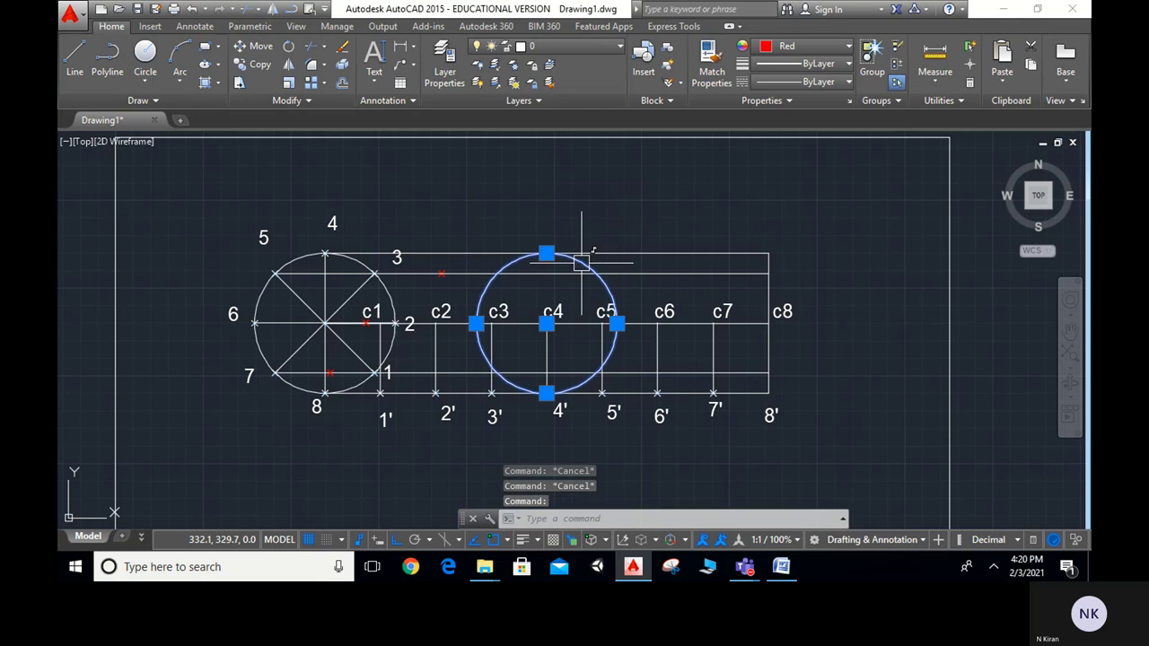
{"action": "key", "text": "Delete"}
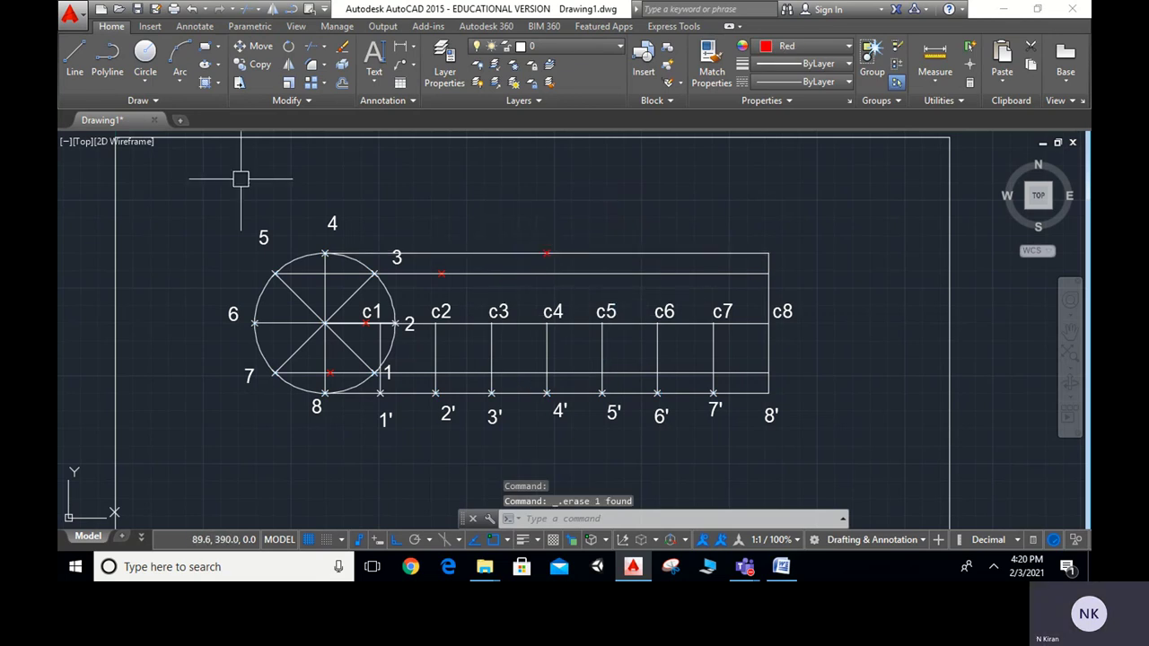
Step: Copy the original rolling circle from its centre to c5
{"action": "left_click", "coordinate": [144, 56]}
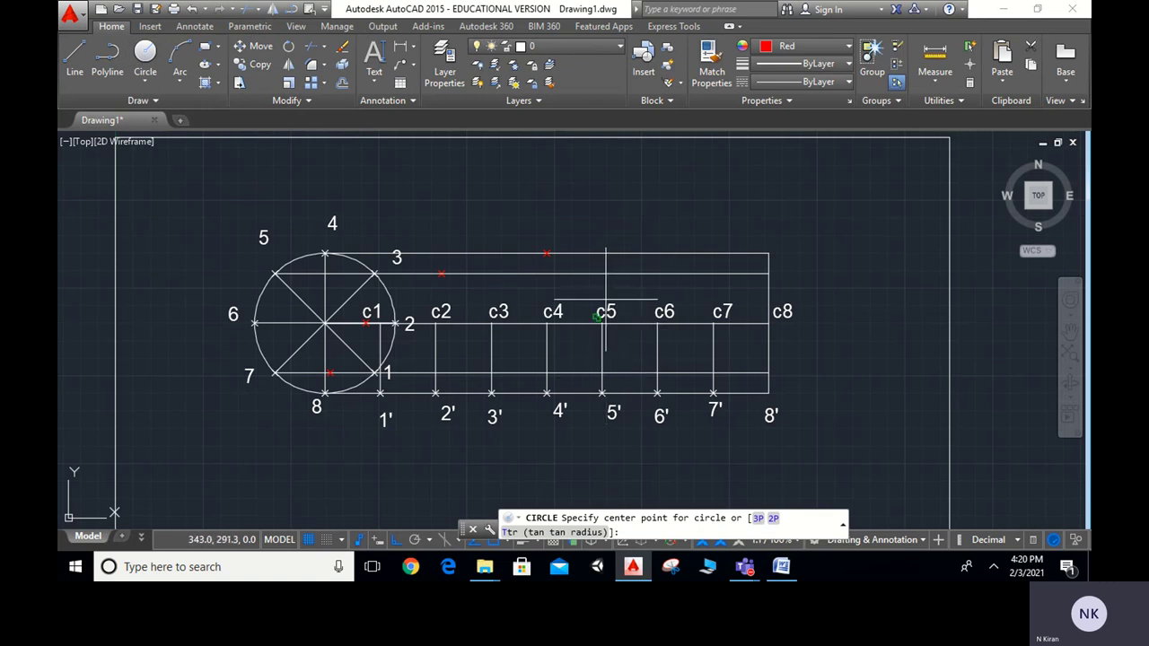
{"action": "key", "text": "Escape"}
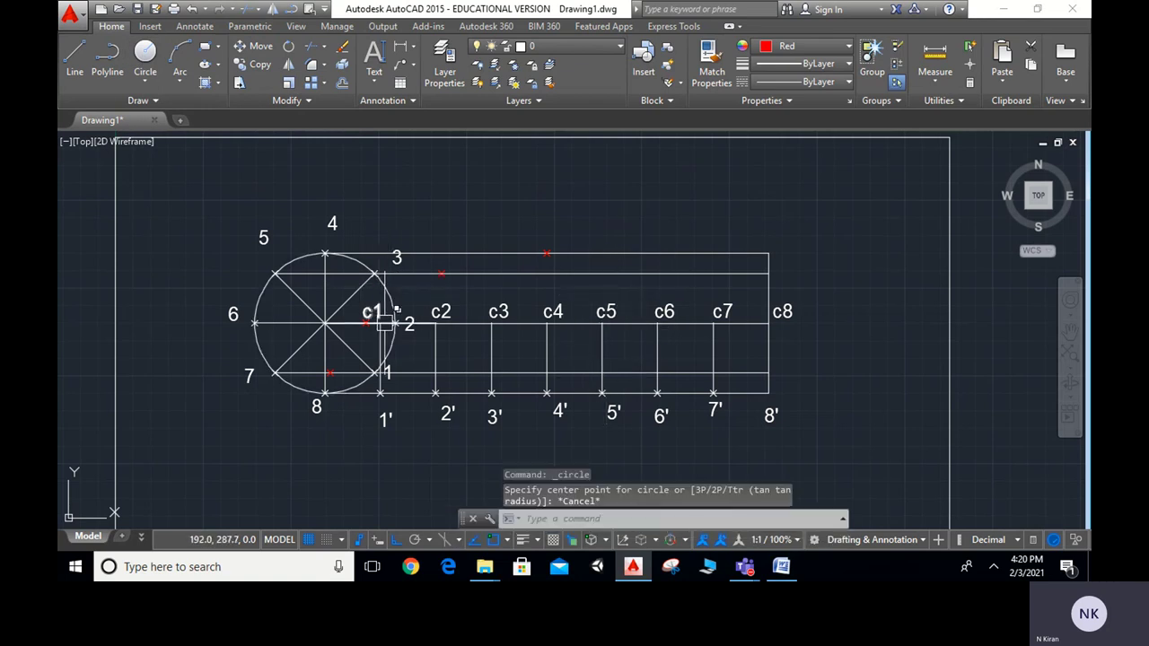
{"action": "type", "text": "co"}
{"action": "key", "text": "Return"}
{"action": "left_click", "coordinate": [390, 292]}
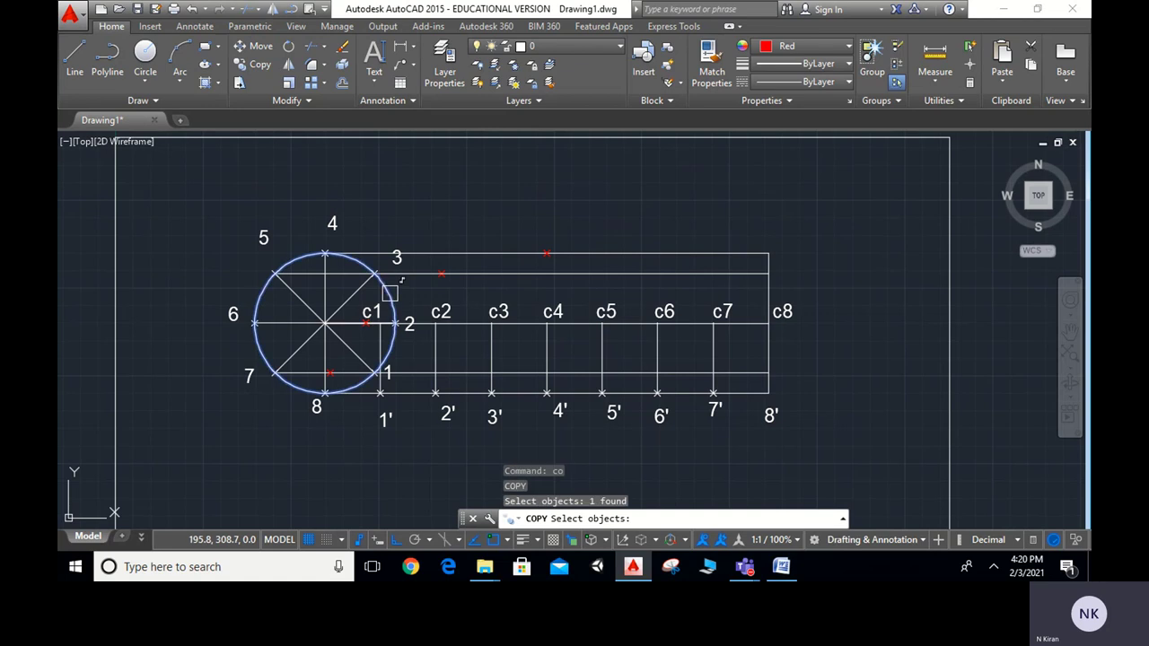
{"action": "key", "text": "Return"}
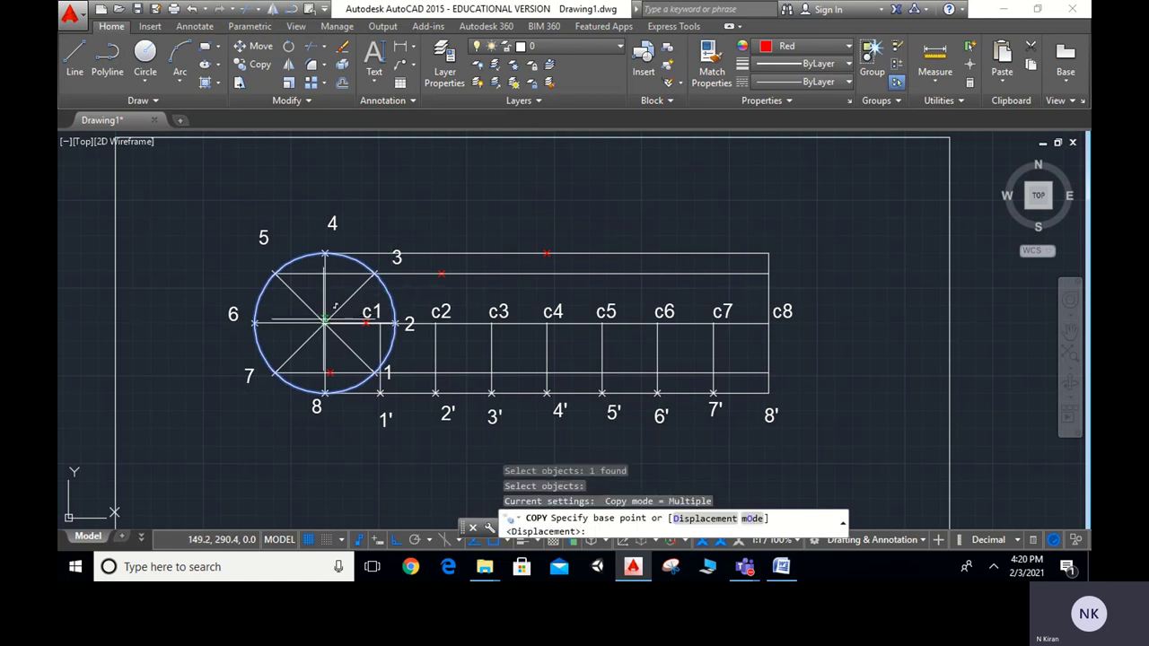
{"action": "left_click", "coordinate": [325, 319]}
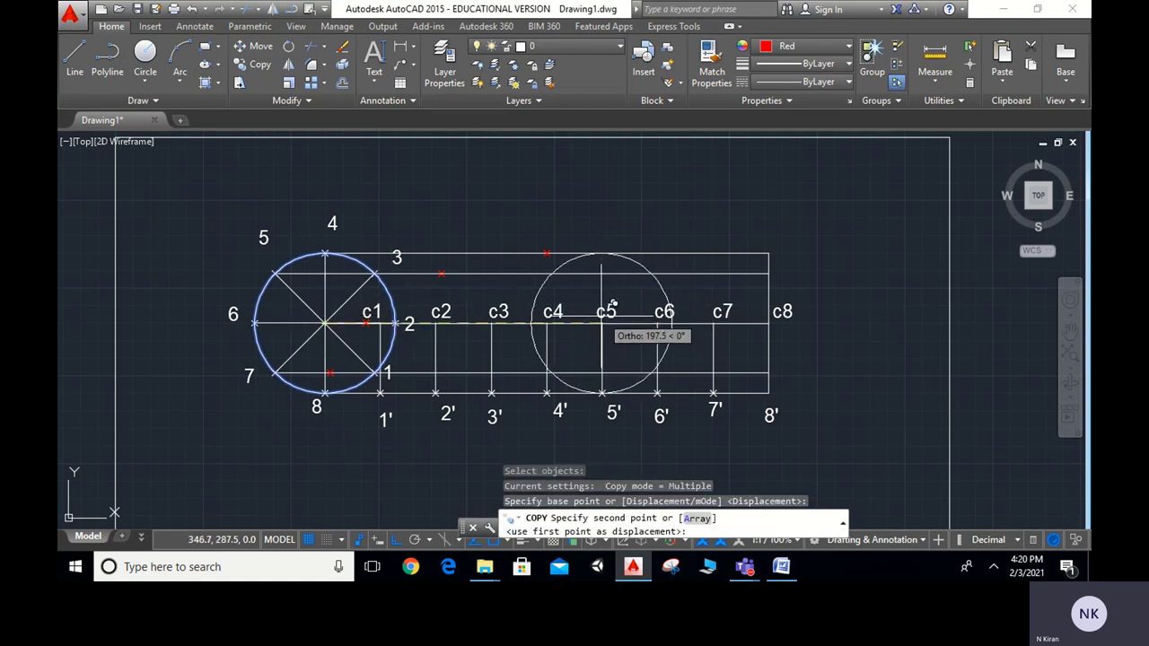
{"action": "left_click", "coordinate": [608, 311]}
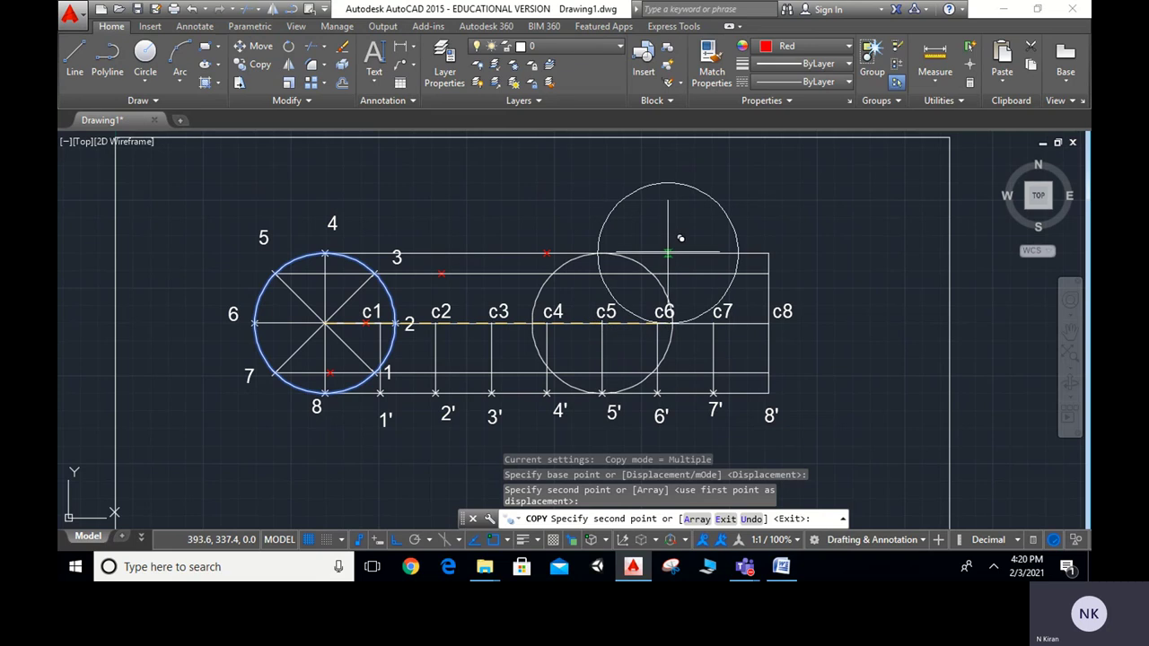
{"action": "key", "text": "Escape"}
Step: Place a red point where the forward side of the c5 circle meets the horizontal line through 5
{"action": "type", "text": "po"}
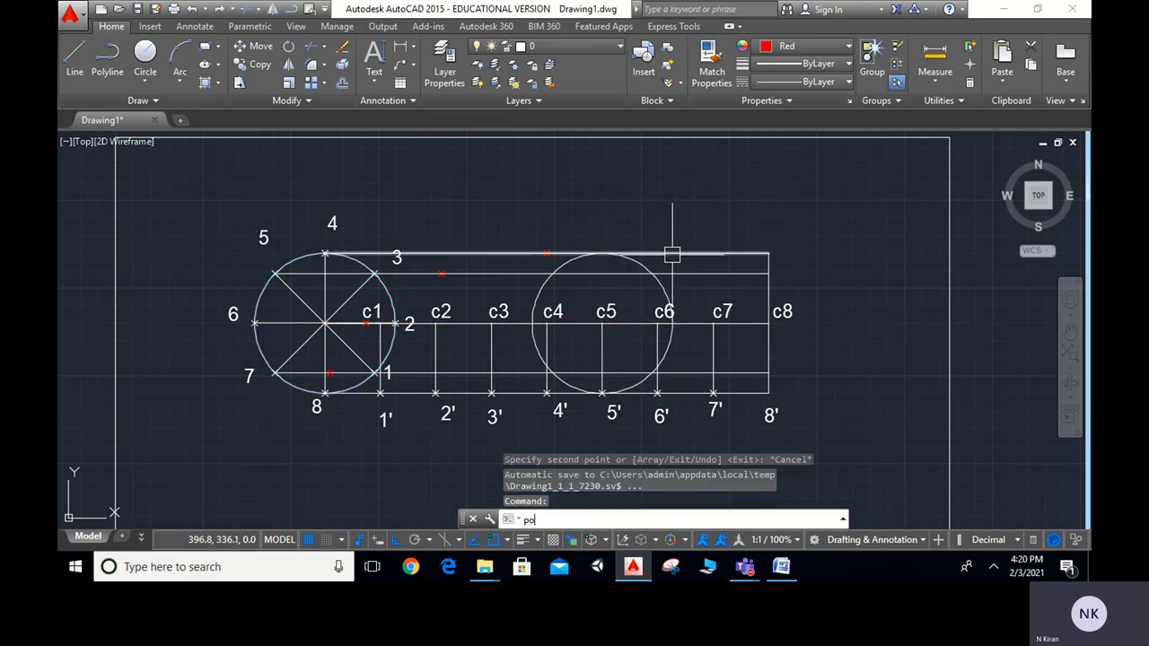
{"action": "key", "text": "Return"}
{"action": "left_click", "coordinate": [653, 272]}
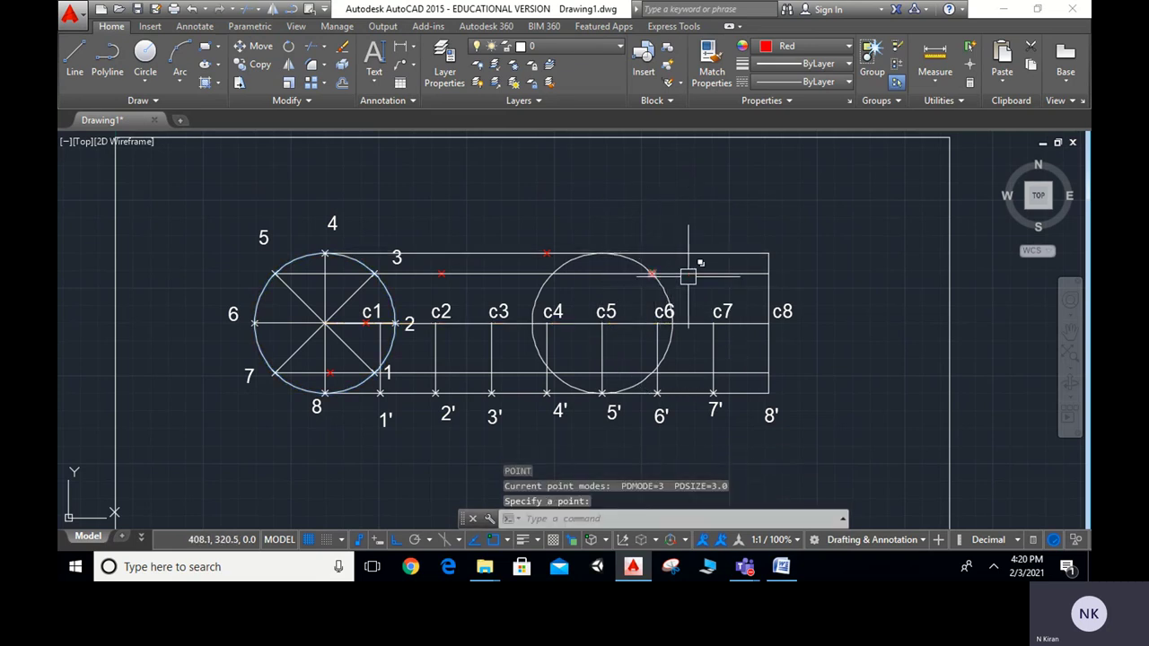
{"action": "key", "text": "Escape"}
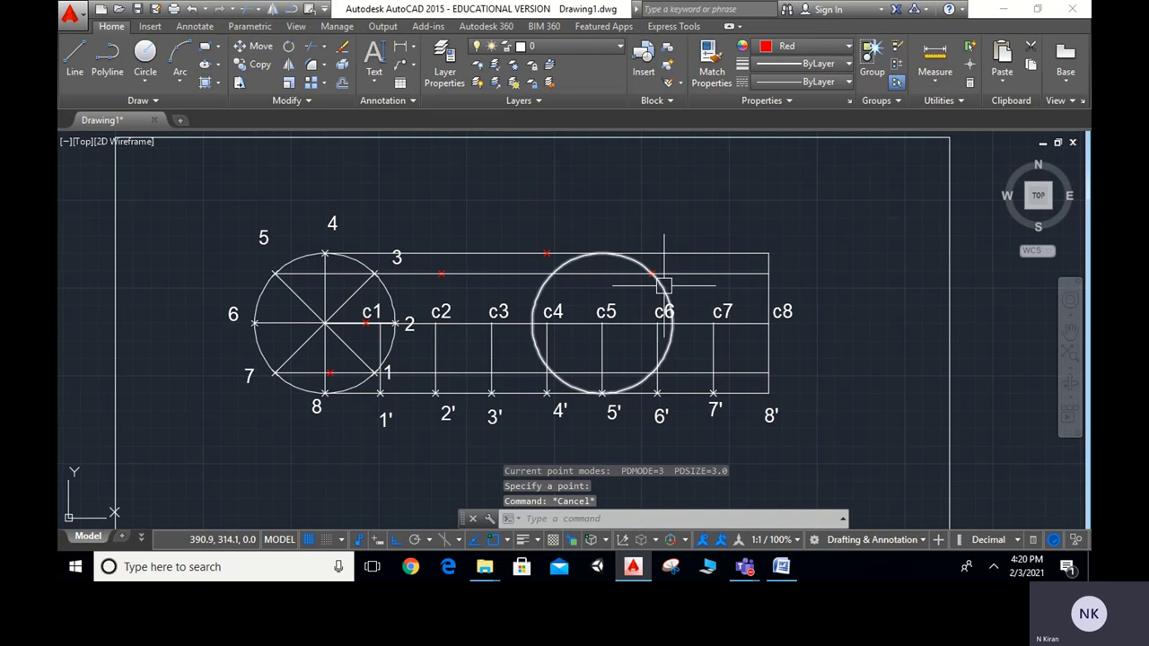
Step: Copy the circle centred at c5 to c6, using its centre as the base point
{"action": "left_click", "coordinate": [665, 294]}
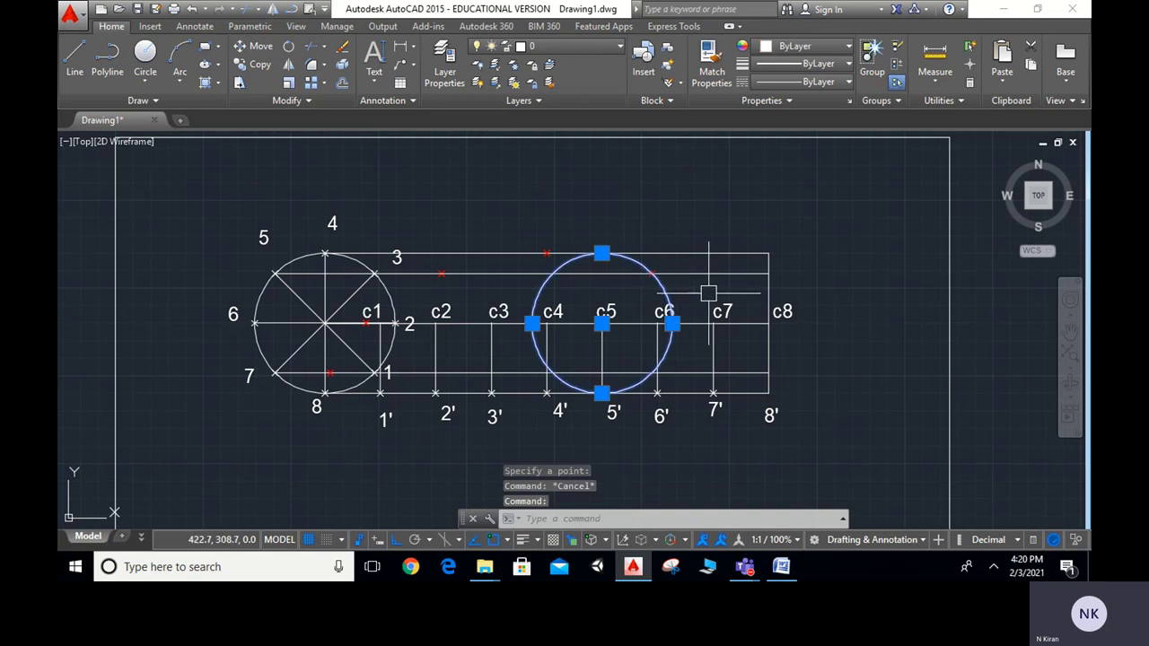
{"action": "left_click", "coordinate": [256, 66]}
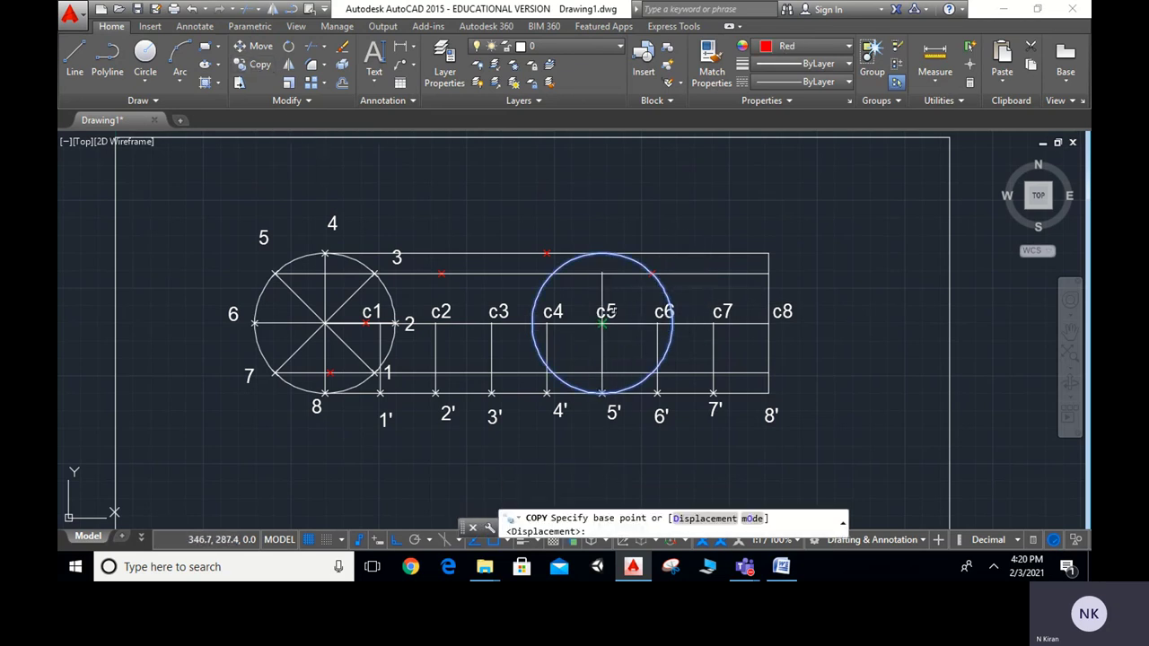
{"action": "left_click", "coordinate": [602, 322]}
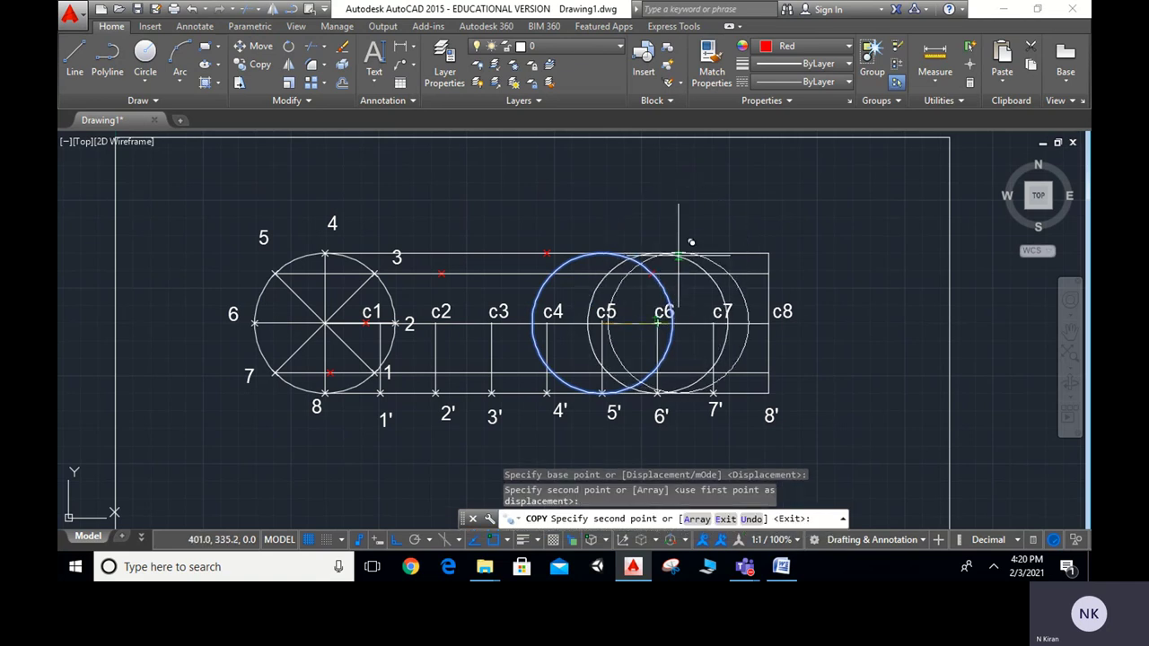
Step: End the copying and delete the circle centred at c5
{"action": "key", "text": "Escape"}
{"action": "left_click", "coordinate": [604, 256]}
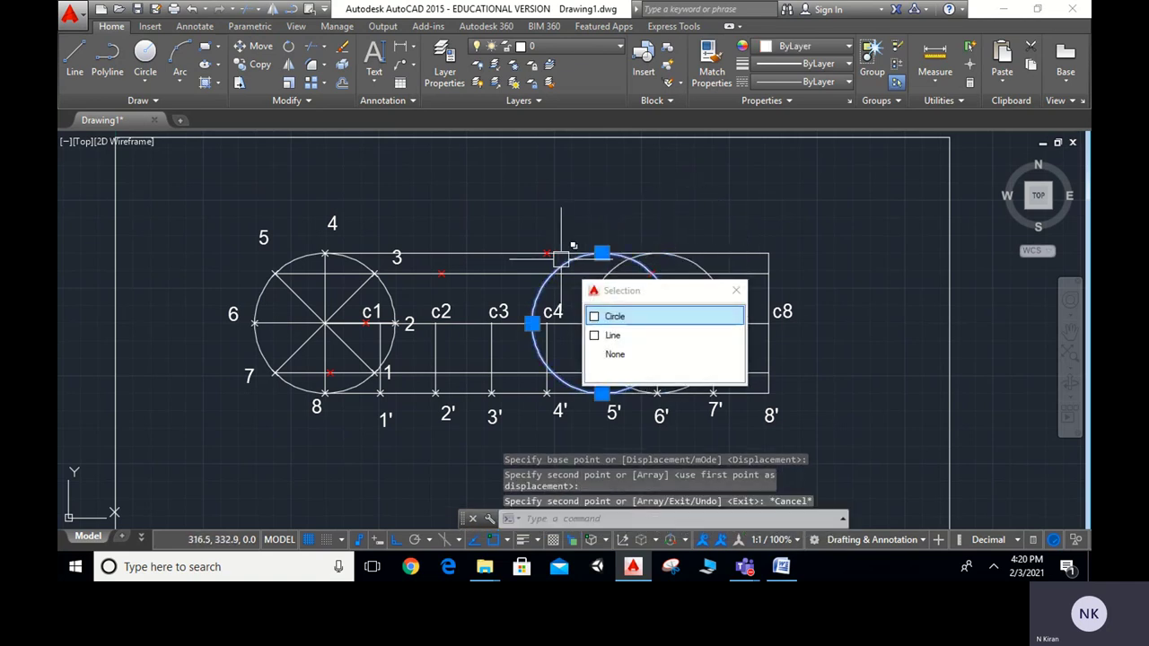
{"action": "left_click", "coordinate": [614, 316]}
{"action": "key", "text": "Delete"}
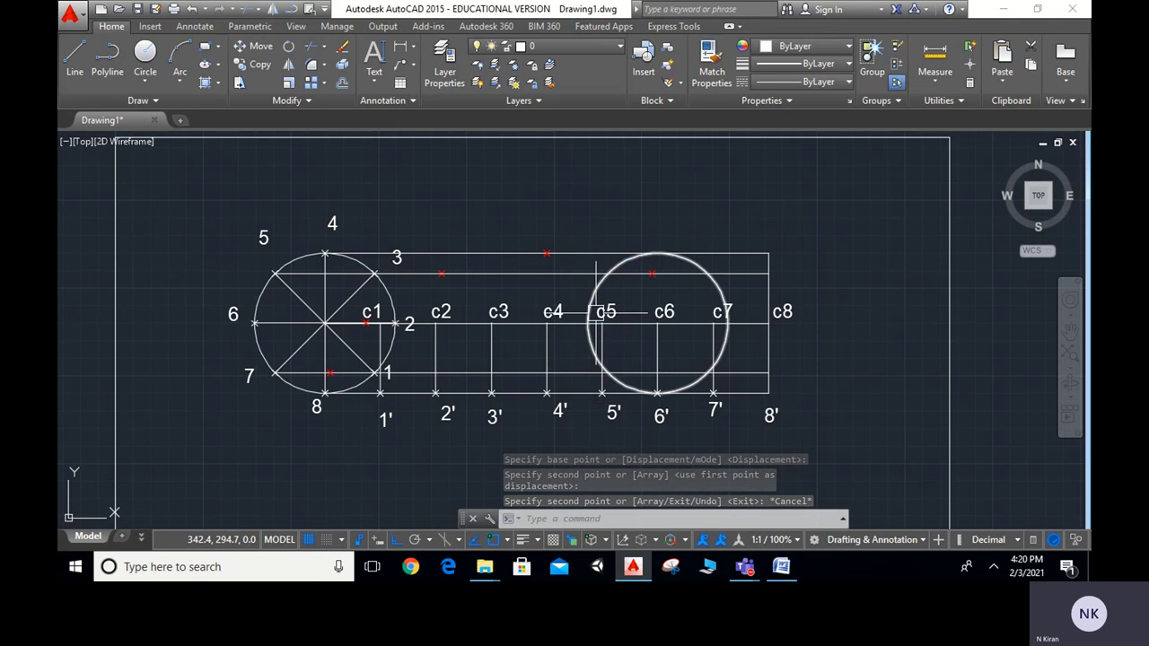
Step: Place a red point where the forward side of the c6 circle meets the horizontal centre line
{"action": "scroll", "coordinate": [738, 296], "scroll_direction": "up", "scroll_amount": 2}
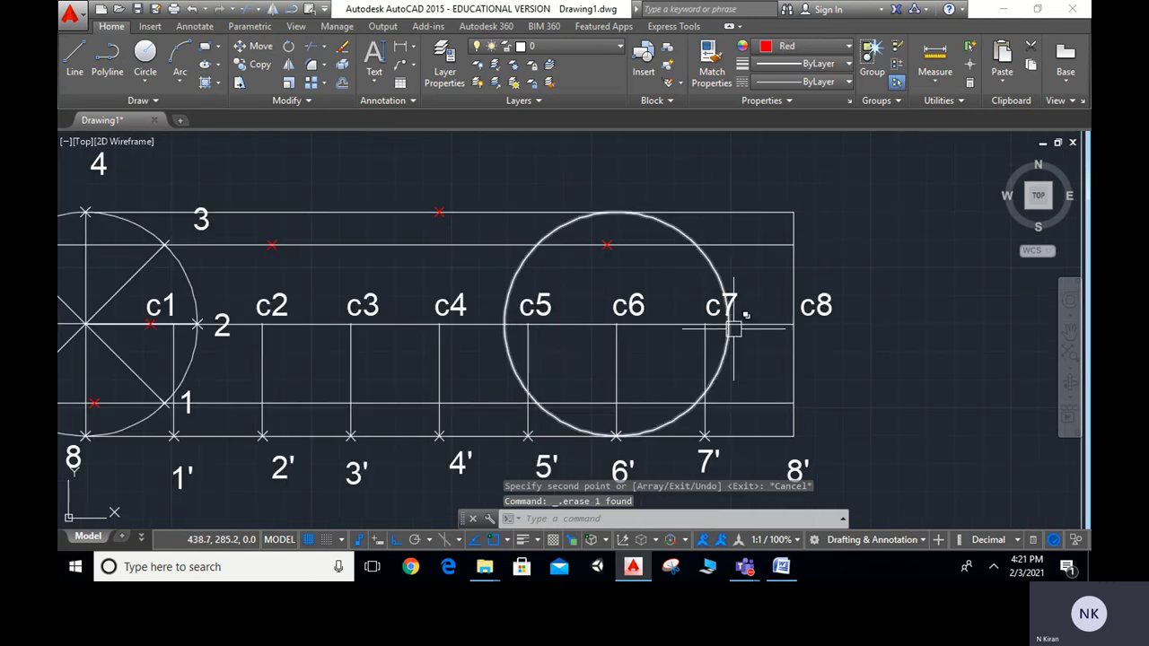
{"action": "type", "text": "po"}
{"action": "key", "text": "Return"}
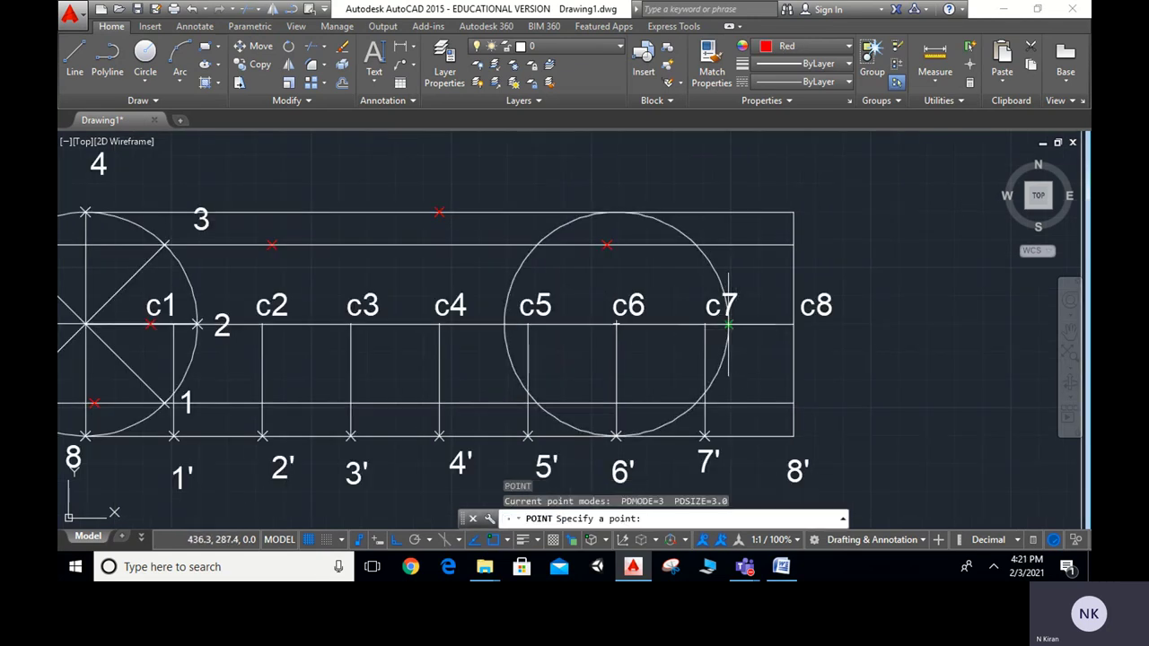
{"action": "left_click", "coordinate": [727, 325]}
{"action": "scroll", "coordinate": [771, 384], "scroll_direction": "down", "scroll_amount": 2}
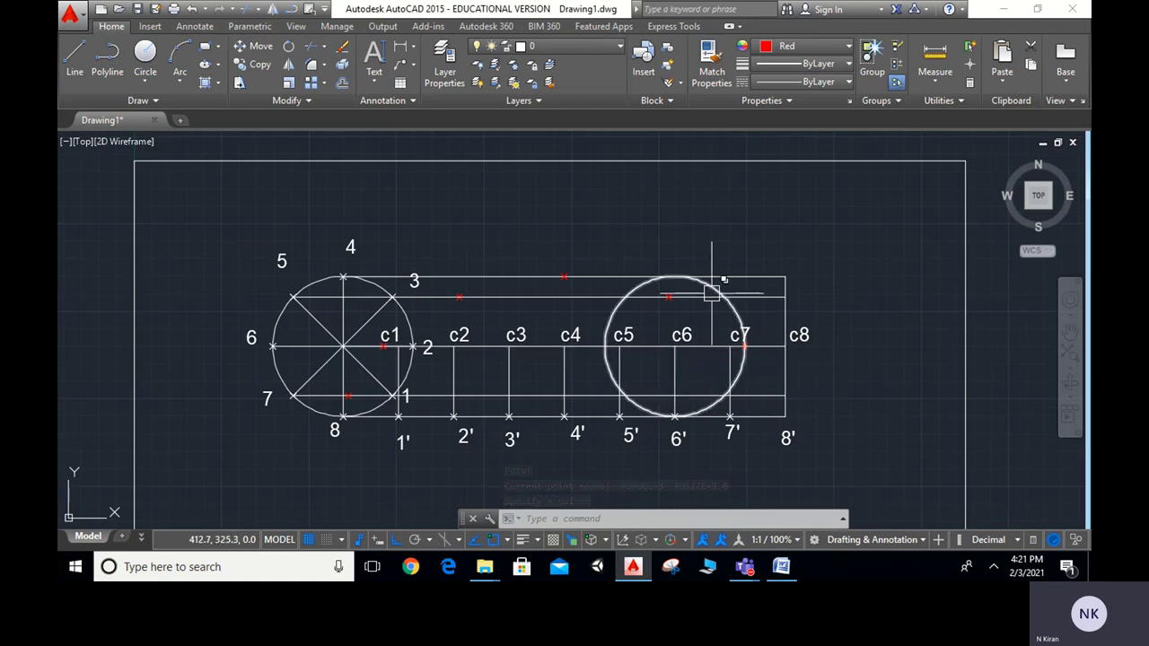
Step: Copy the circle centred at c6 to c7, using its centre as the base point
{"action": "type", "text": "co"}
{"action": "key", "text": "Return"}
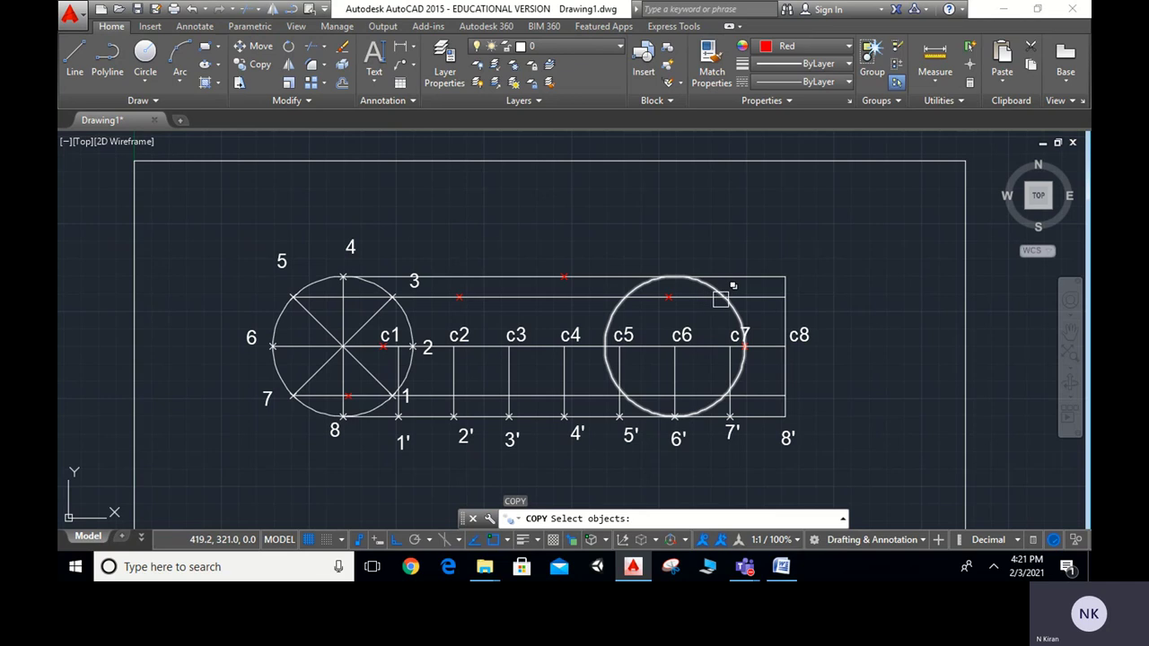
{"action": "left_click", "coordinate": [736, 317]}
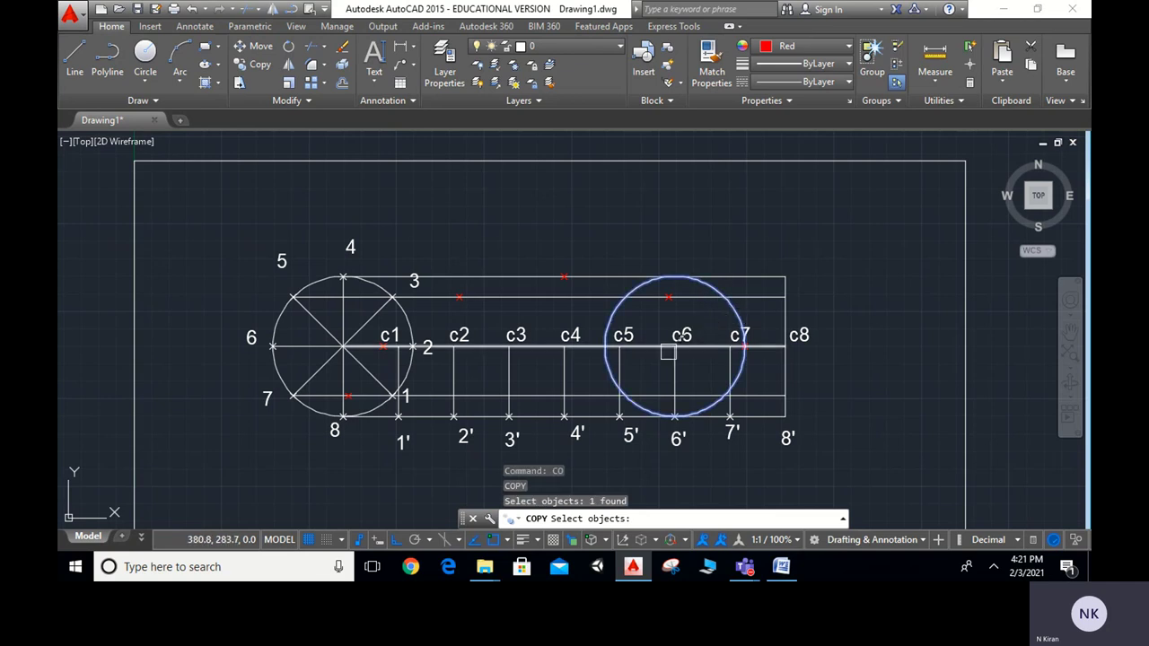
{"action": "key", "text": "Return"}
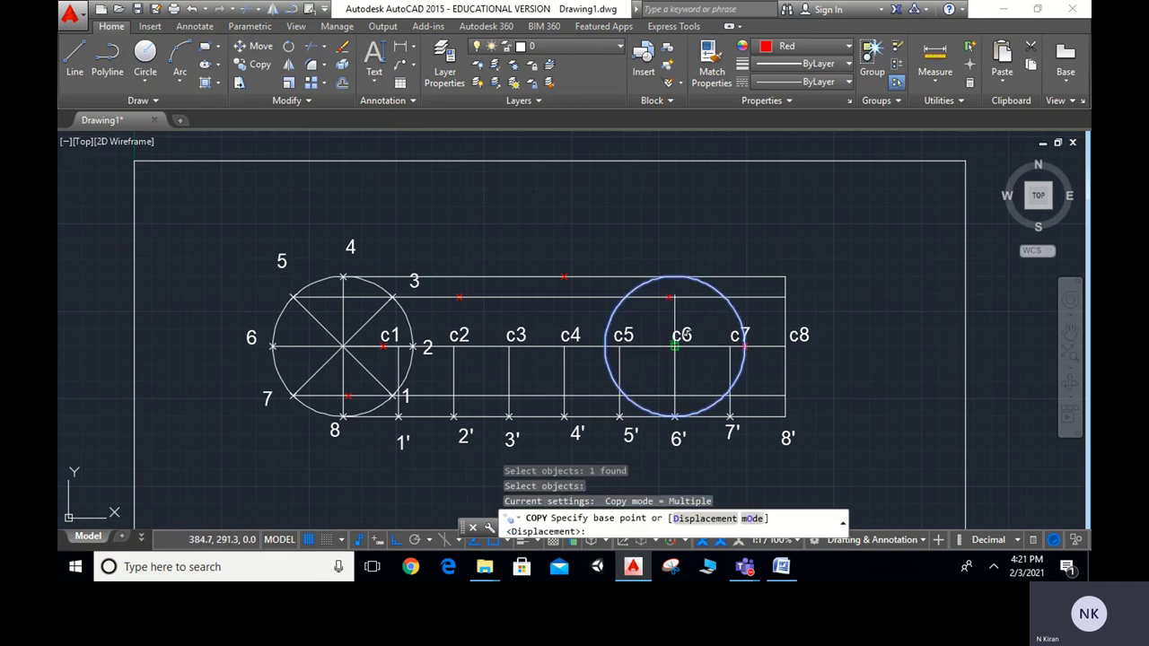
{"action": "left_click", "coordinate": [674, 345]}
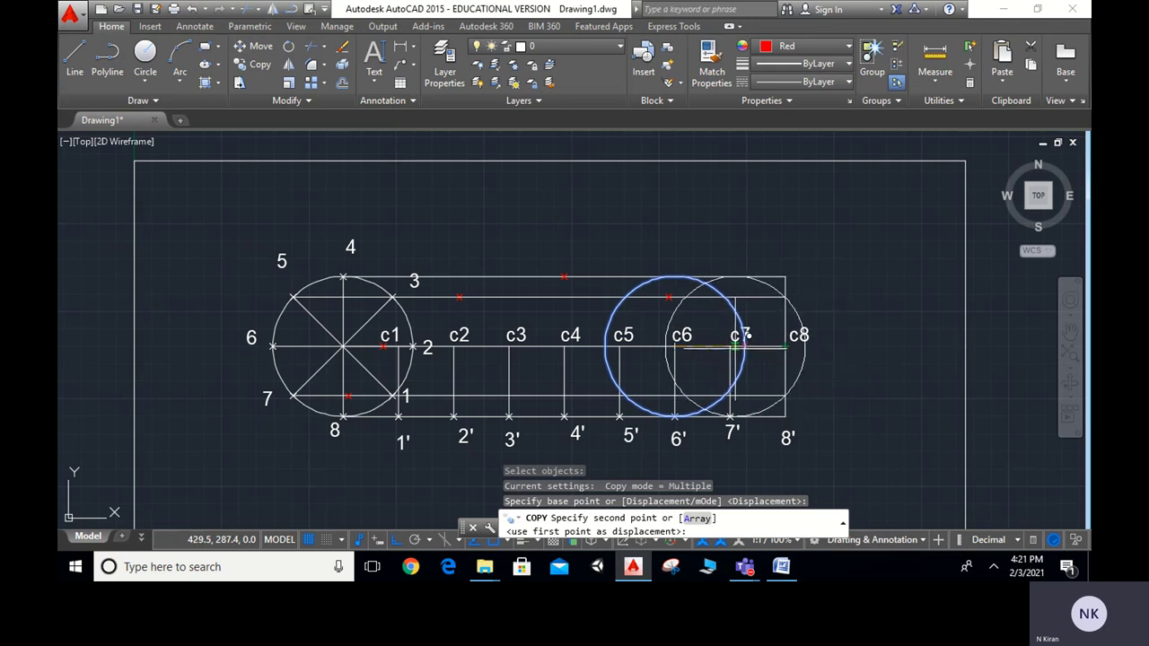
{"action": "left_click", "coordinate": [729, 346]}
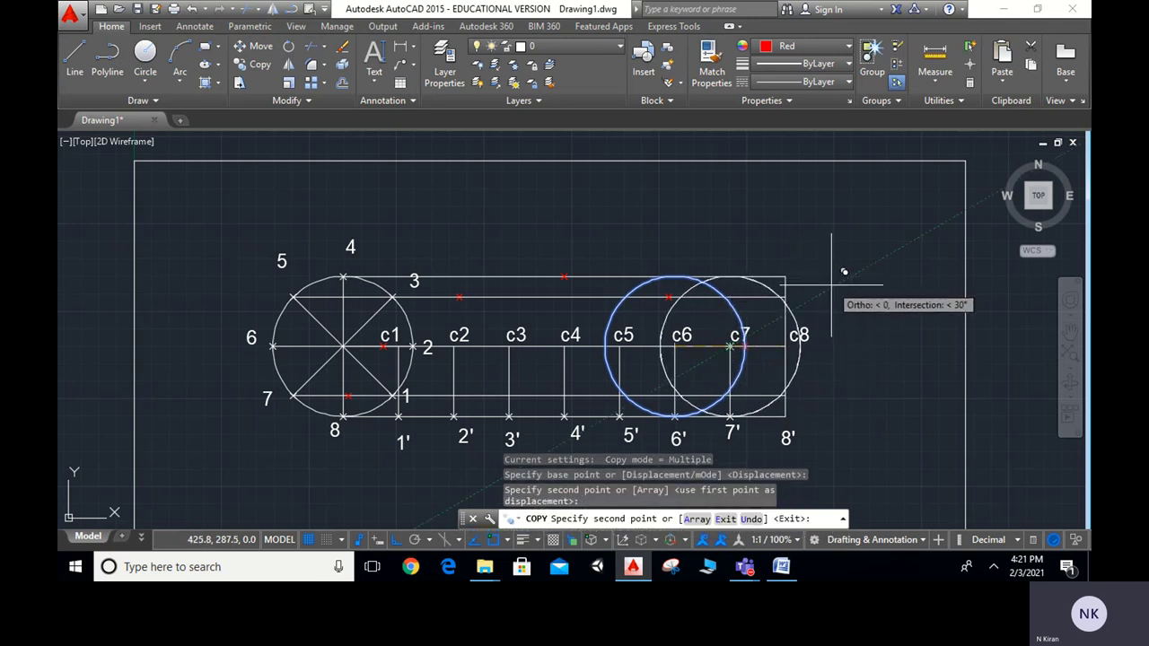
{"action": "key", "text": "Escape"}
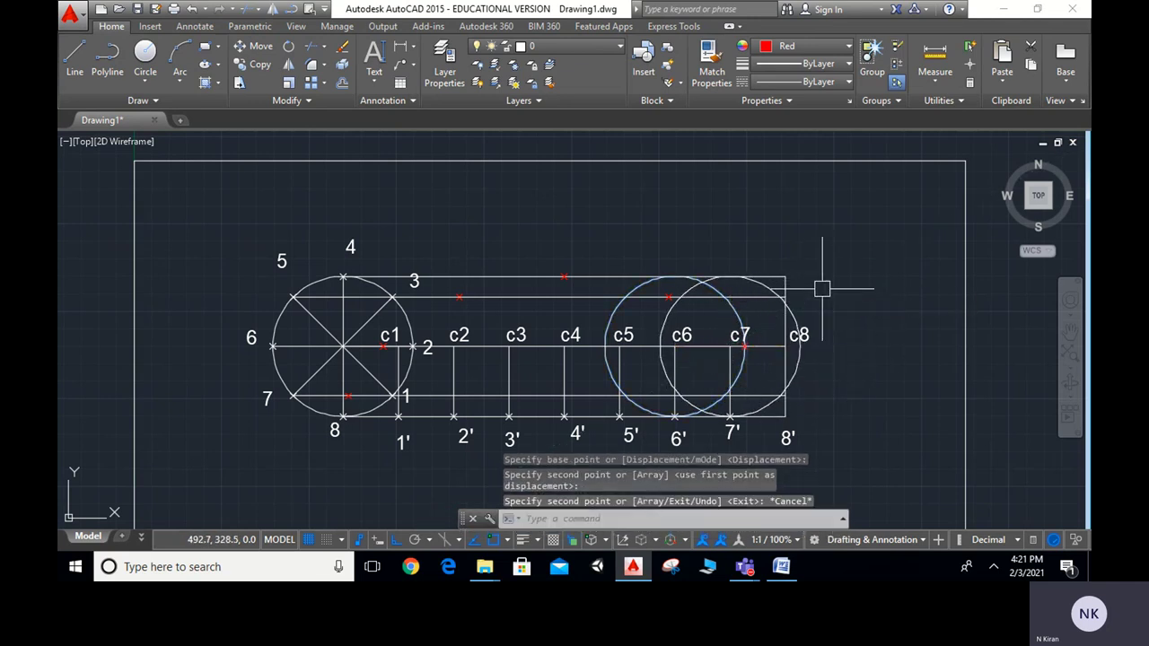
Step: Delete the circle centred at c6
{"action": "left_click", "coordinate": [633, 289]}
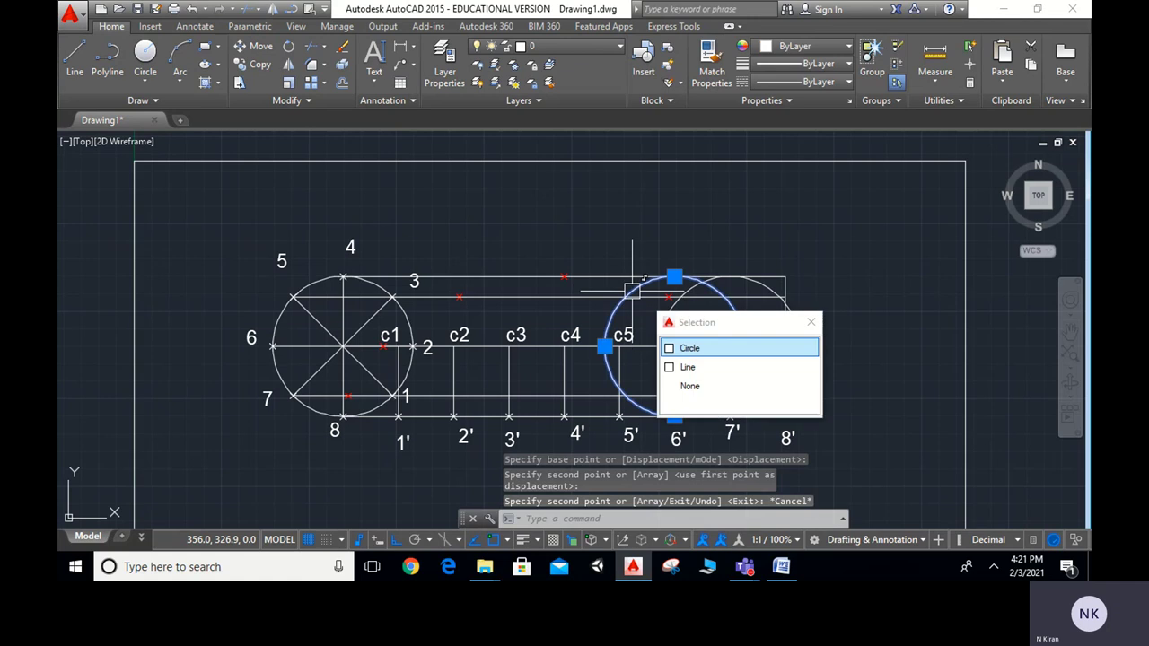
{"action": "left_click", "coordinate": [682, 349]}
{"action": "key", "text": "Delete"}
Step: Place a red point where the forward side of the c7 circle meets the horizontal line through 7, and delete that circle
{"action": "scroll", "coordinate": [703, 339], "scroll_direction": "up", "scroll_amount": 2}
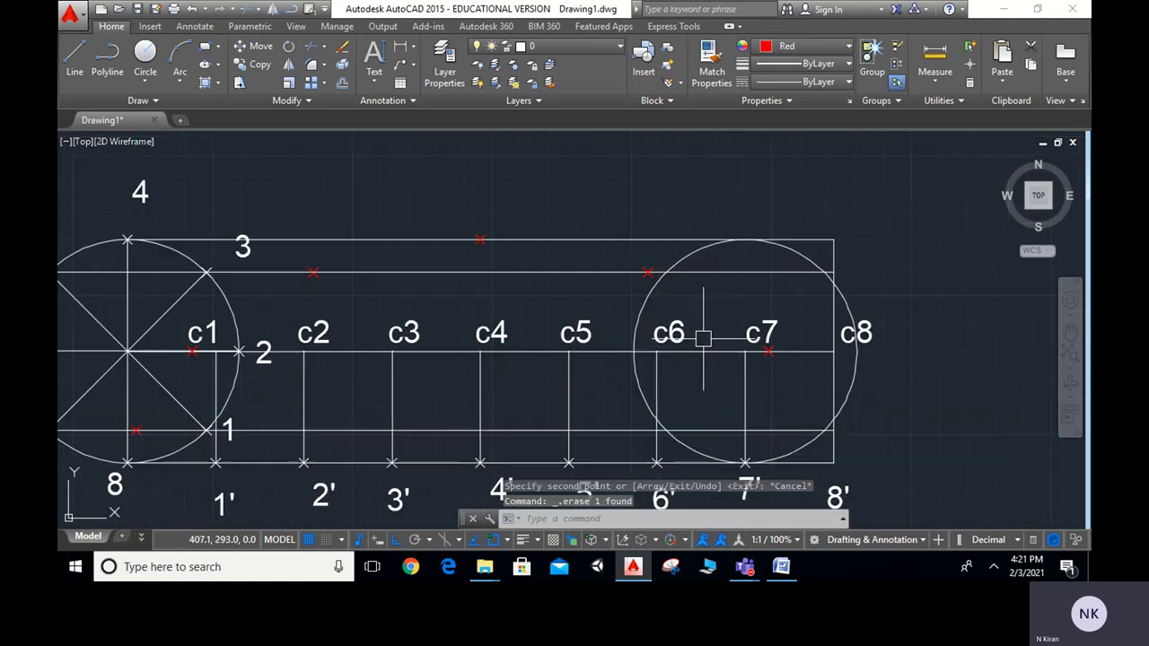
{"action": "key", "text": "Return"}
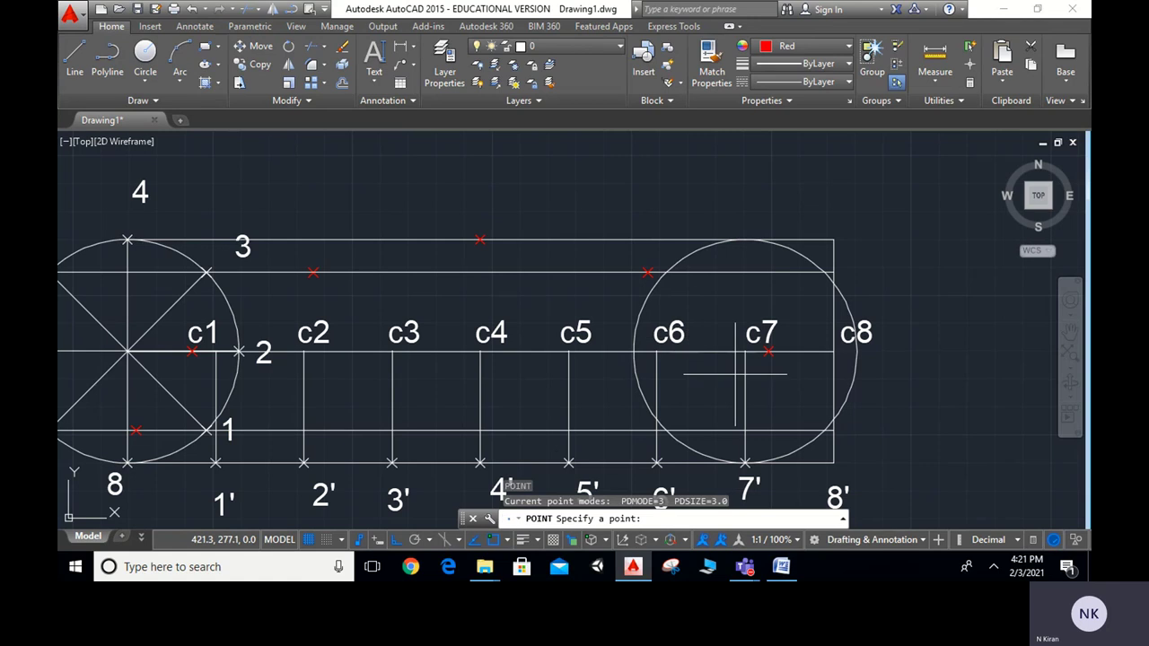
{"action": "left_click", "coordinate": [825, 432]}
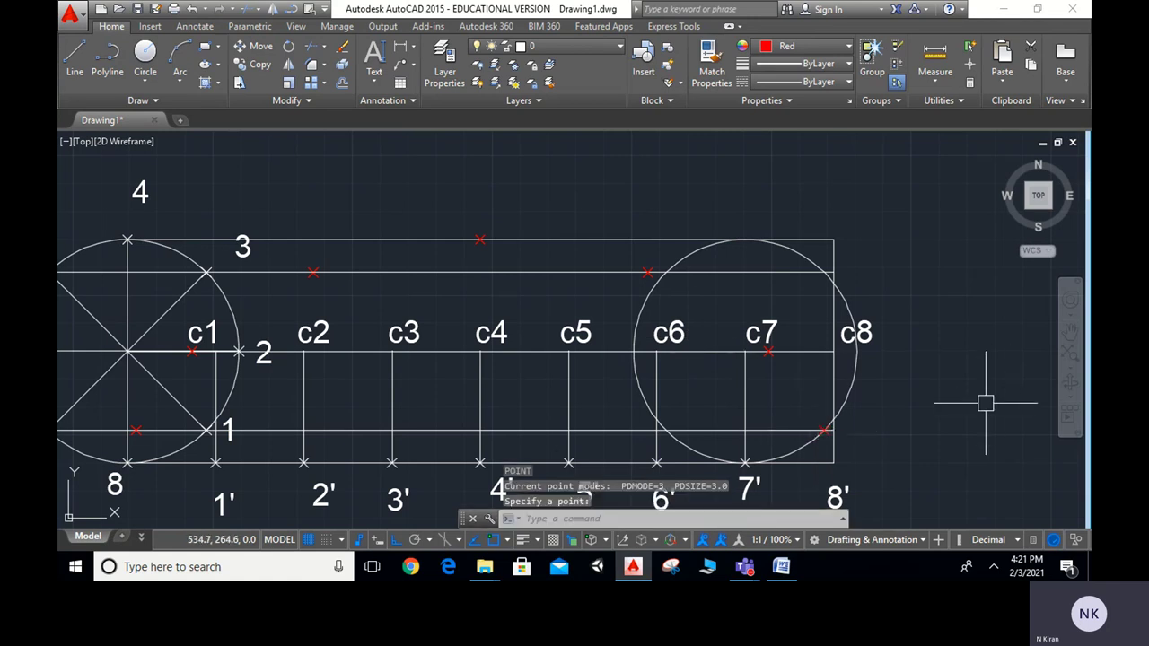
{"action": "left_click", "coordinate": [847, 294]}
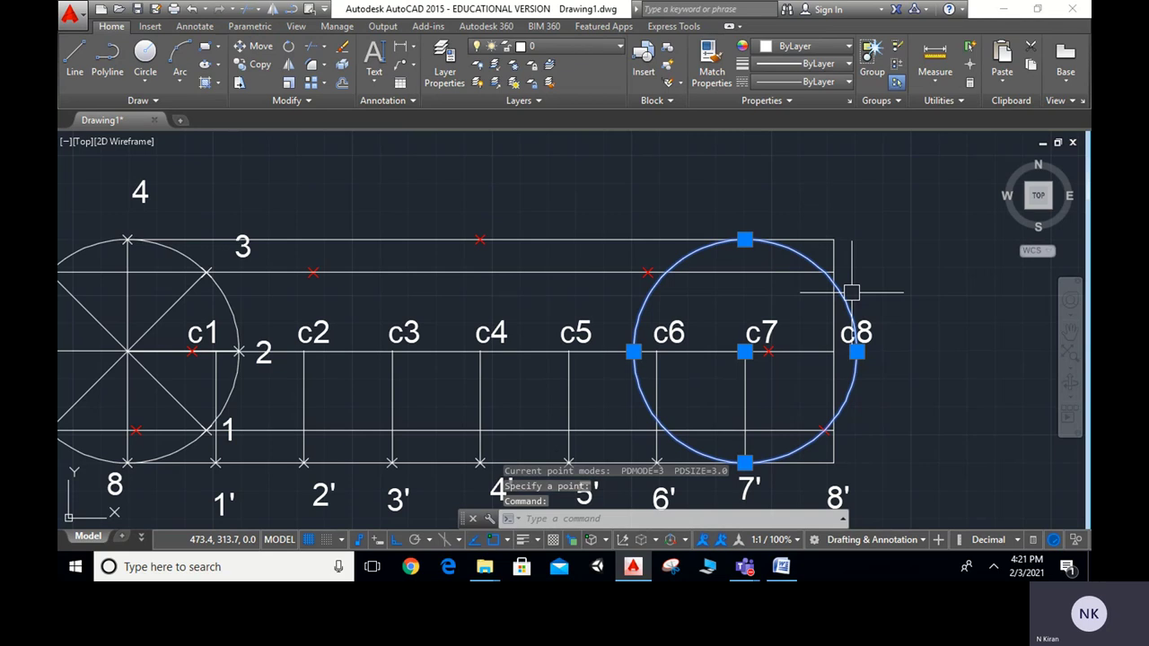
{"action": "key", "text": "Delete"}
Step: Draw a trial circle centred at c8 with its radius reaching 8', and delete it again
{"action": "left_click", "coordinate": [145, 53]}
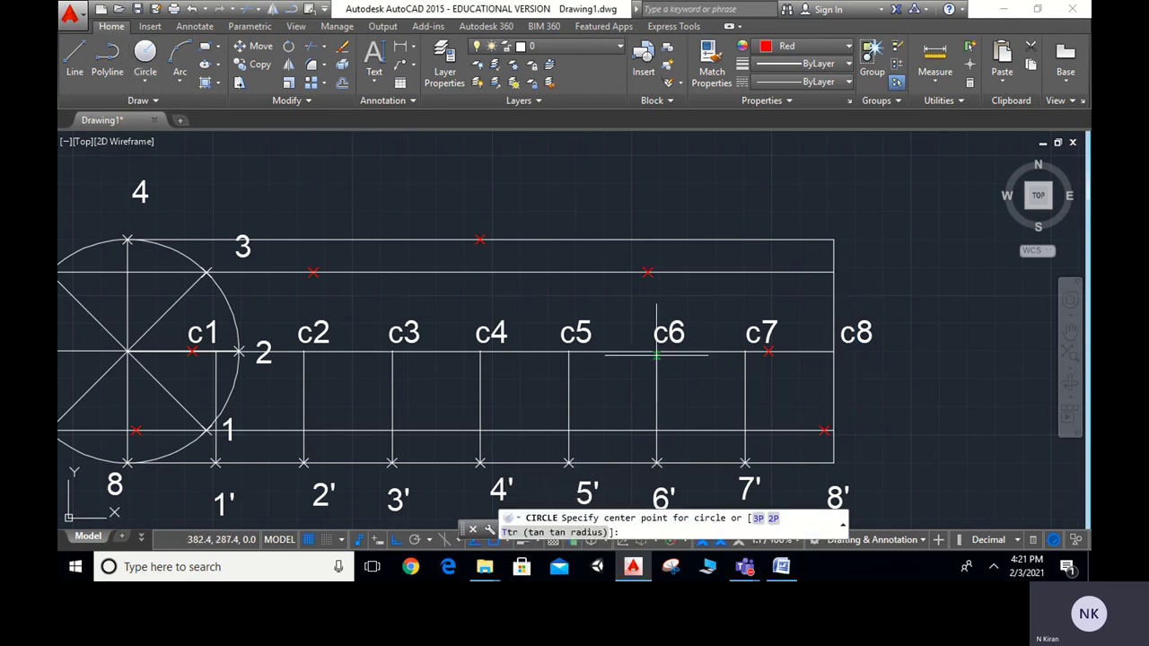
{"action": "left_click", "coordinate": [846, 337]}
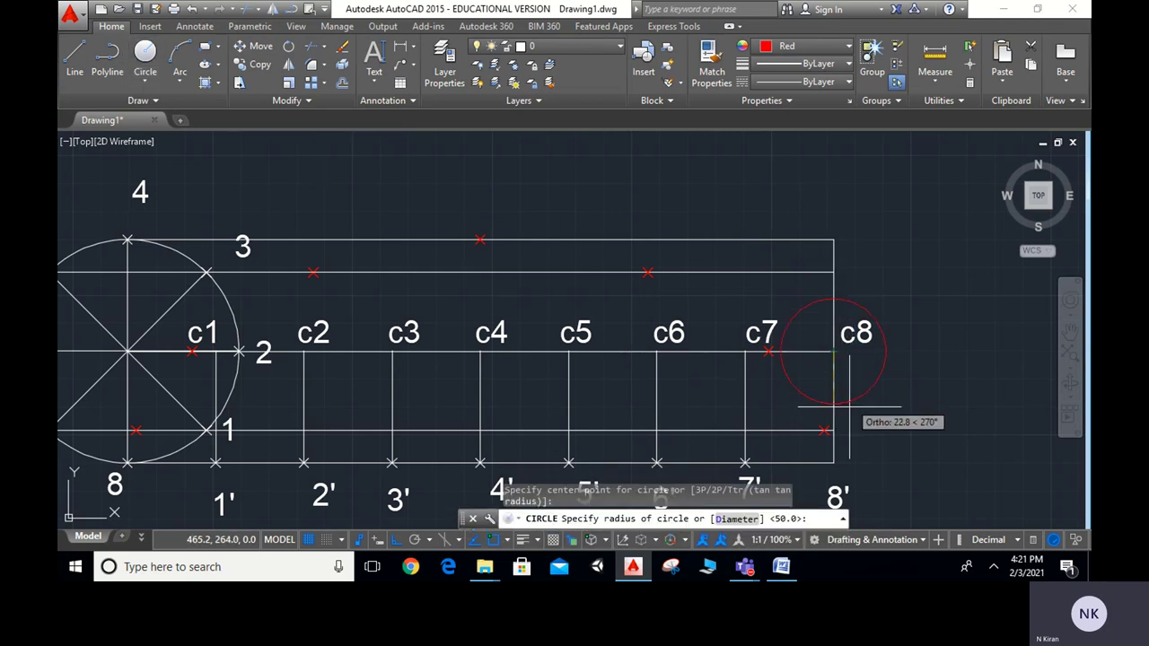
{"action": "left_click", "coordinate": [834, 462]}
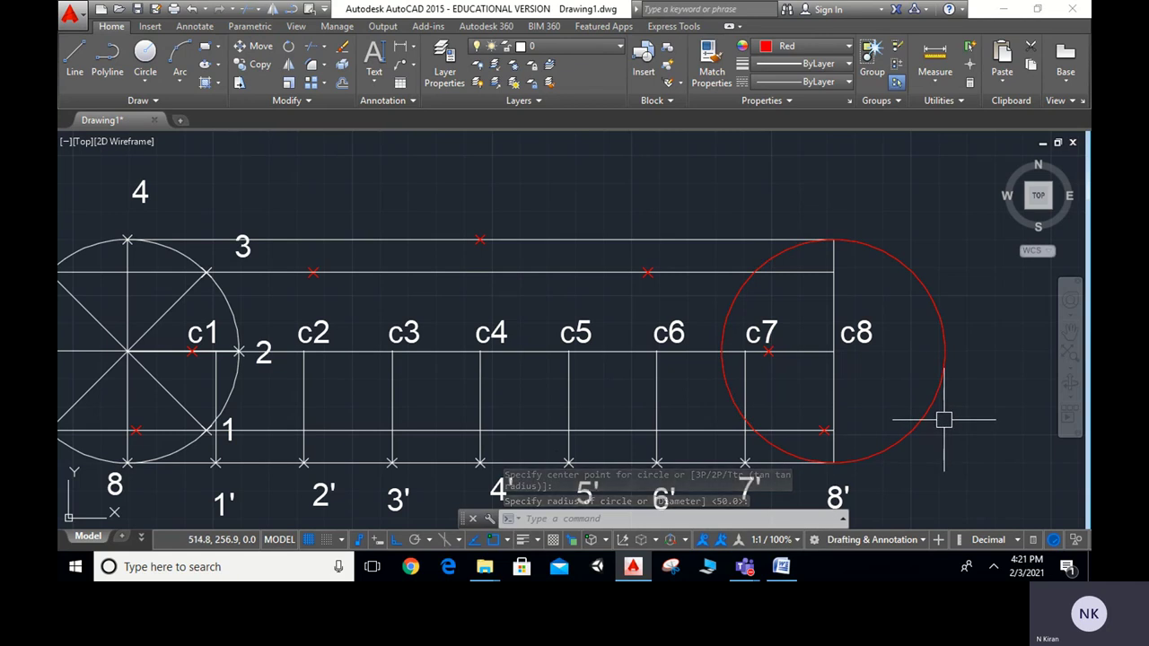
{"action": "key", "text": "Escape"}
{"action": "scroll", "coordinate": [943, 269], "scroll_direction": "down", "scroll_amount": 3}
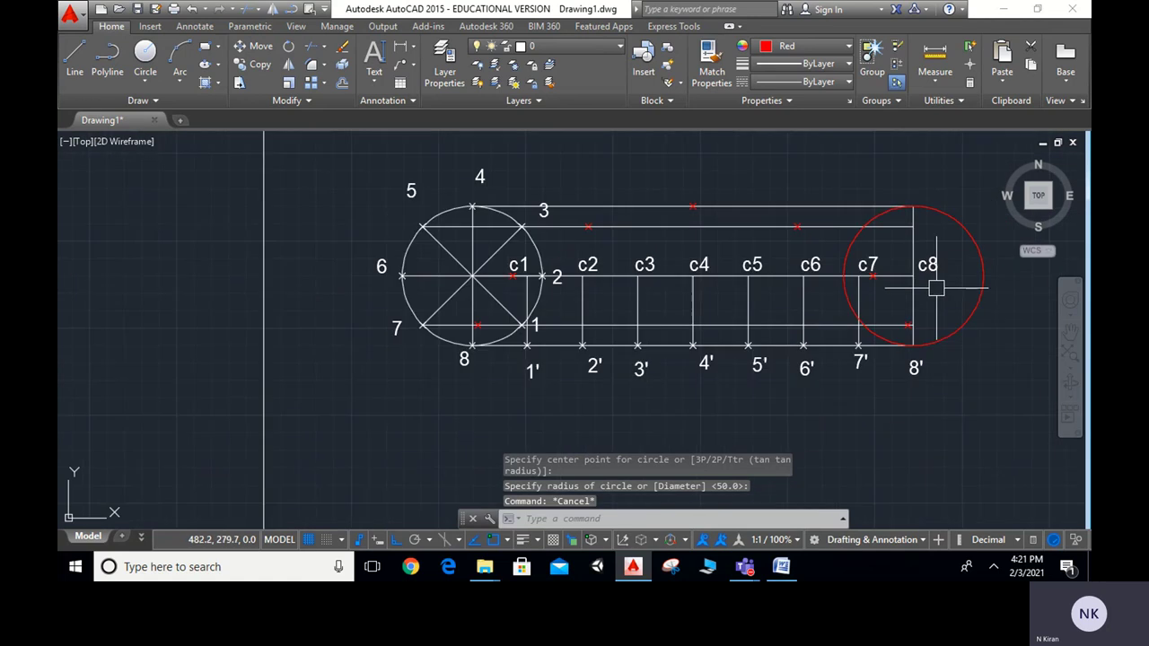
{"action": "left_click", "coordinate": [983, 276]}
{"action": "key", "text": "Delete"}
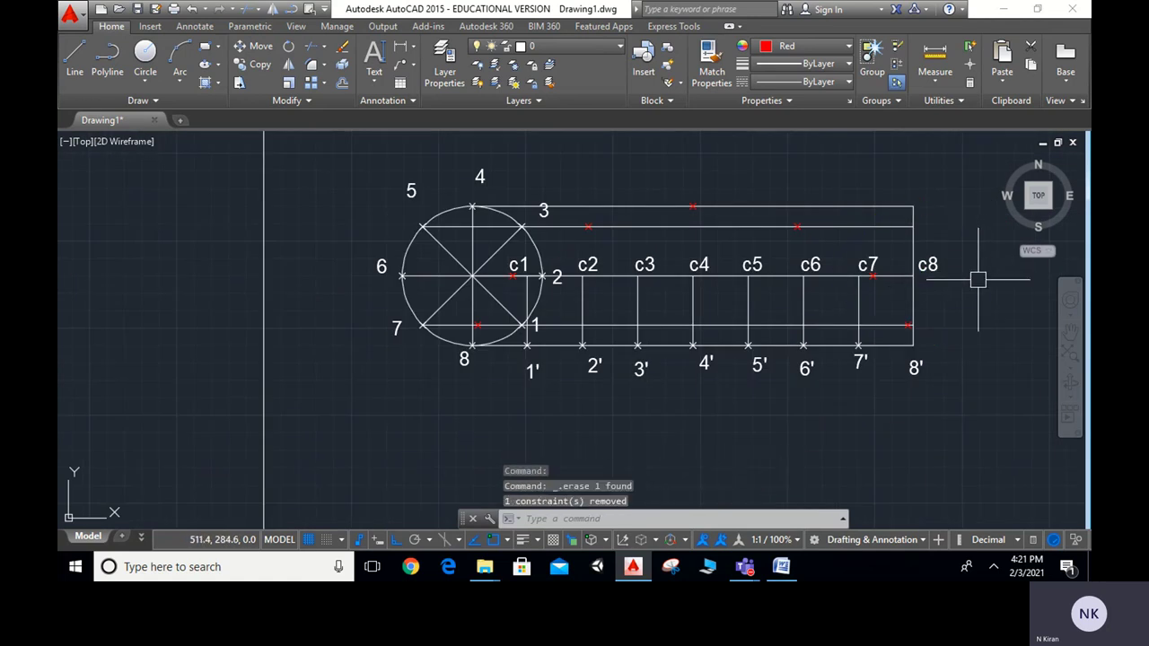
Step: Draw the cycloid as a green fit spline from point 8 through all the red curve points in order to 8'
{"action": "left_click", "coordinate": [806, 46]}
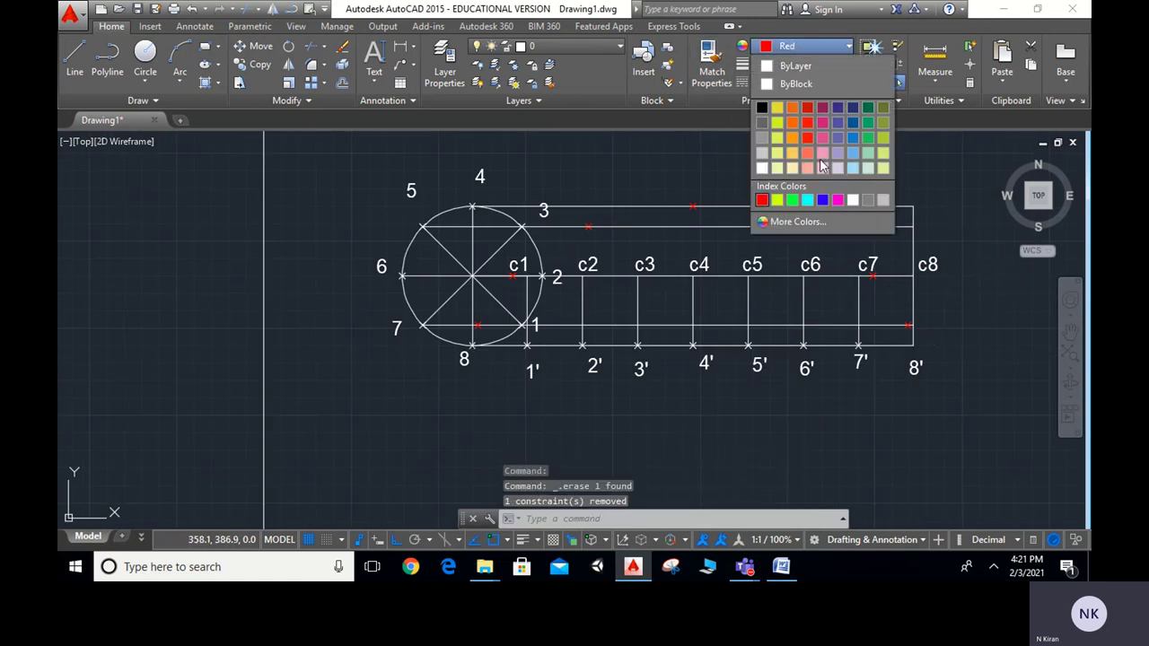
{"action": "left_click", "coordinate": [794, 201]}
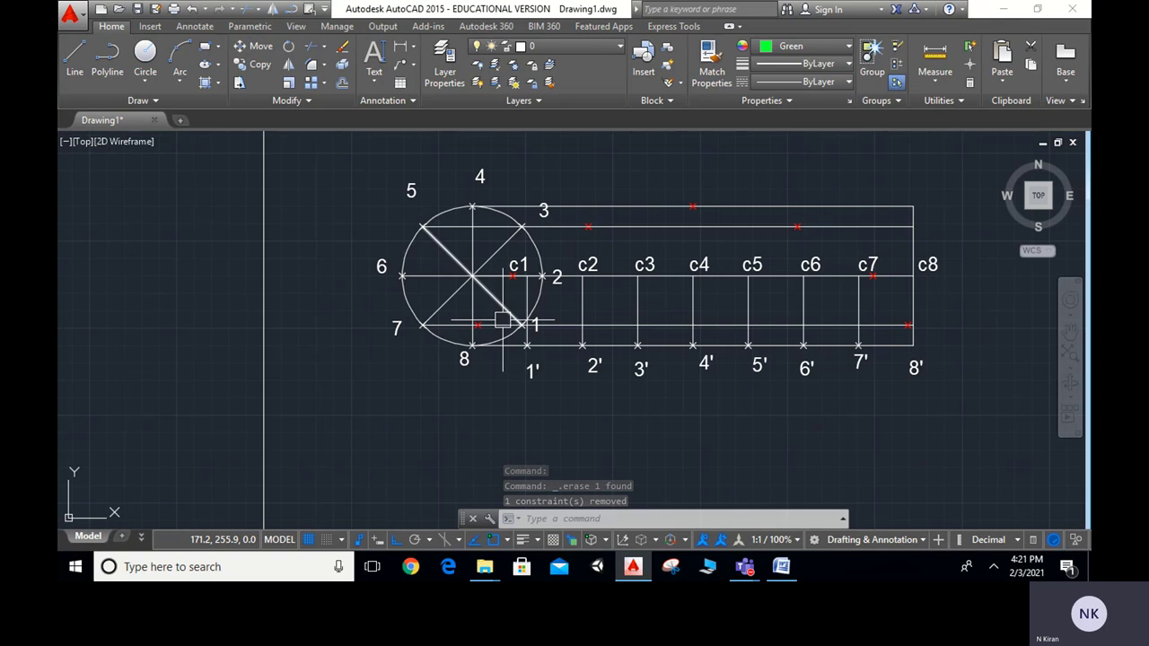
{"action": "key", "text": "Return"}
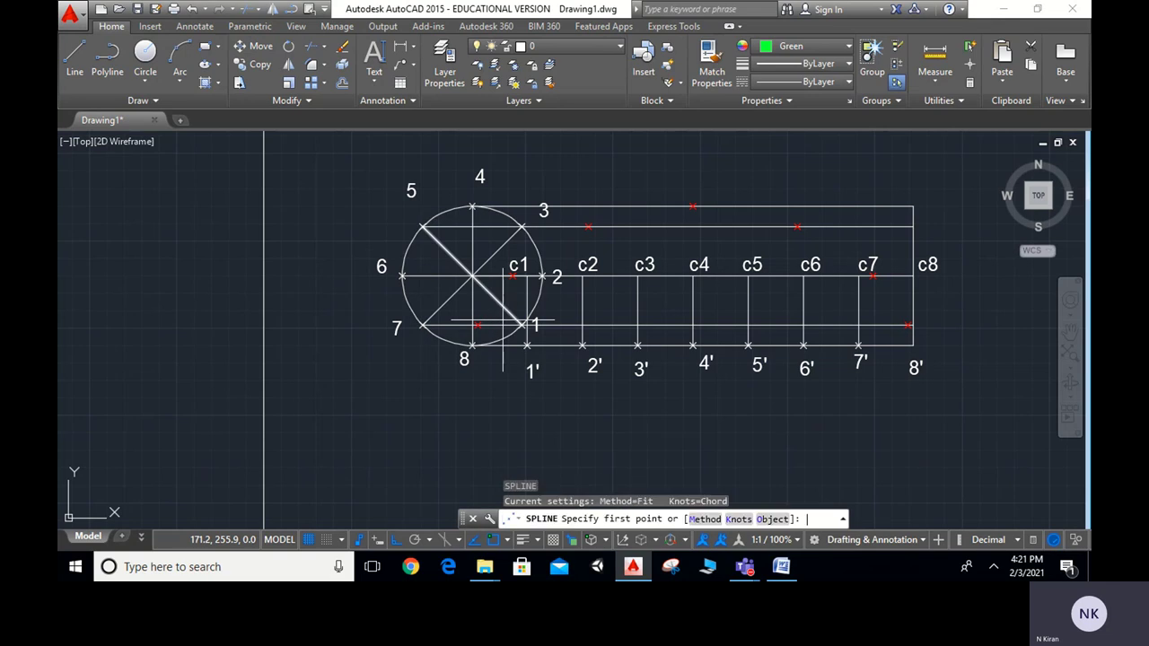
{"action": "left_click", "coordinate": [472, 345]}
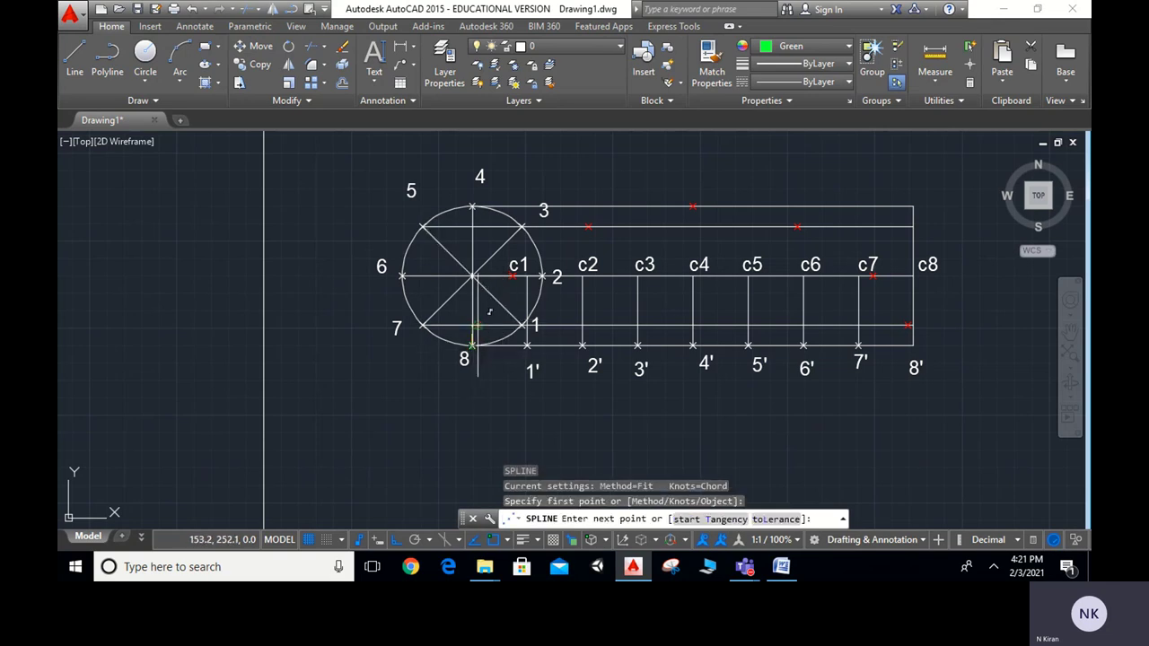
{"action": "left_click", "coordinate": [477, 325]}
{"action": "left_click", "coordinate": [511, 275]}
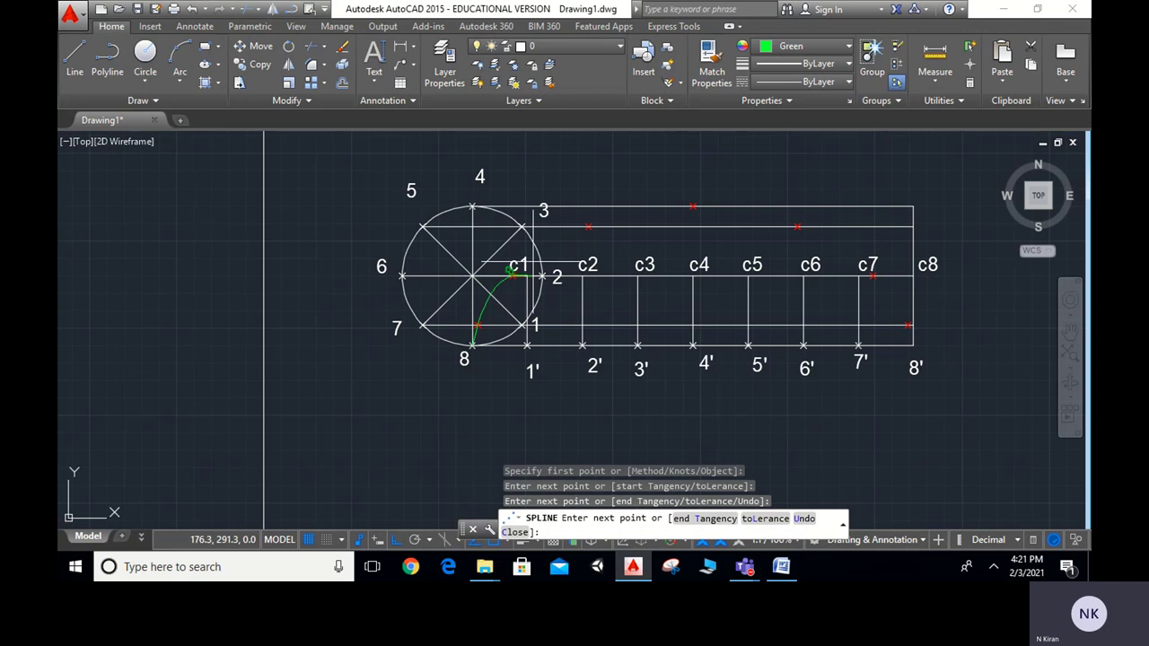
{"action": "left_click", "coordinate": [588, 227]}
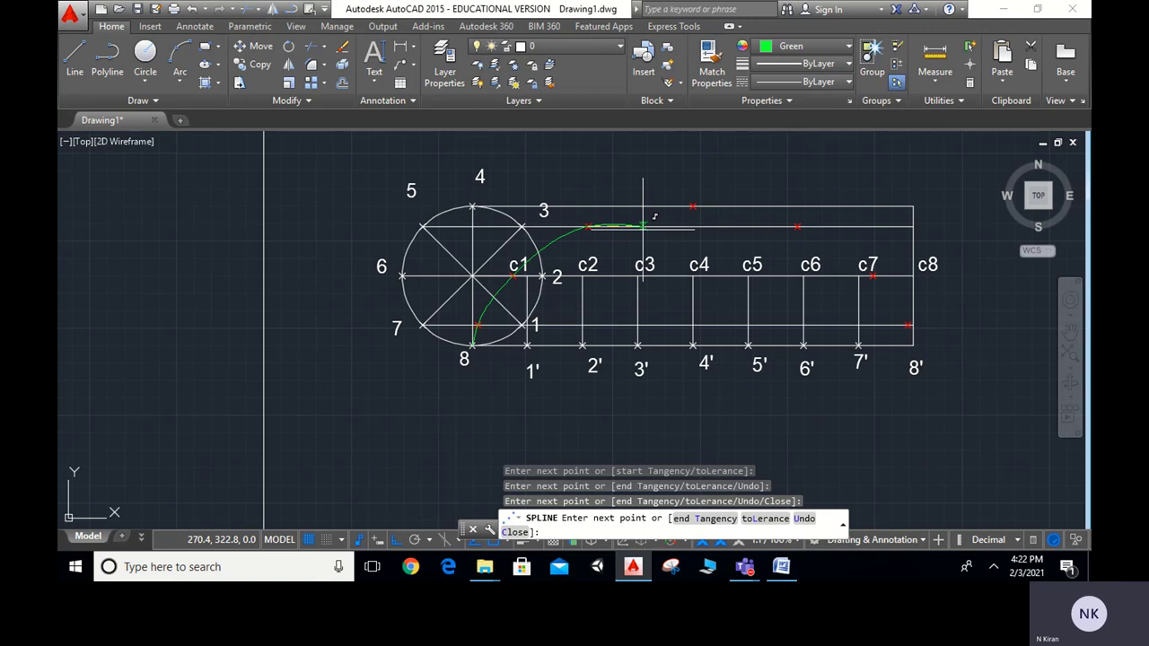
{"action": "left_click", "coordinate": [692, 207]}
{"action": "left_click", "coordinate": [798, 226]}
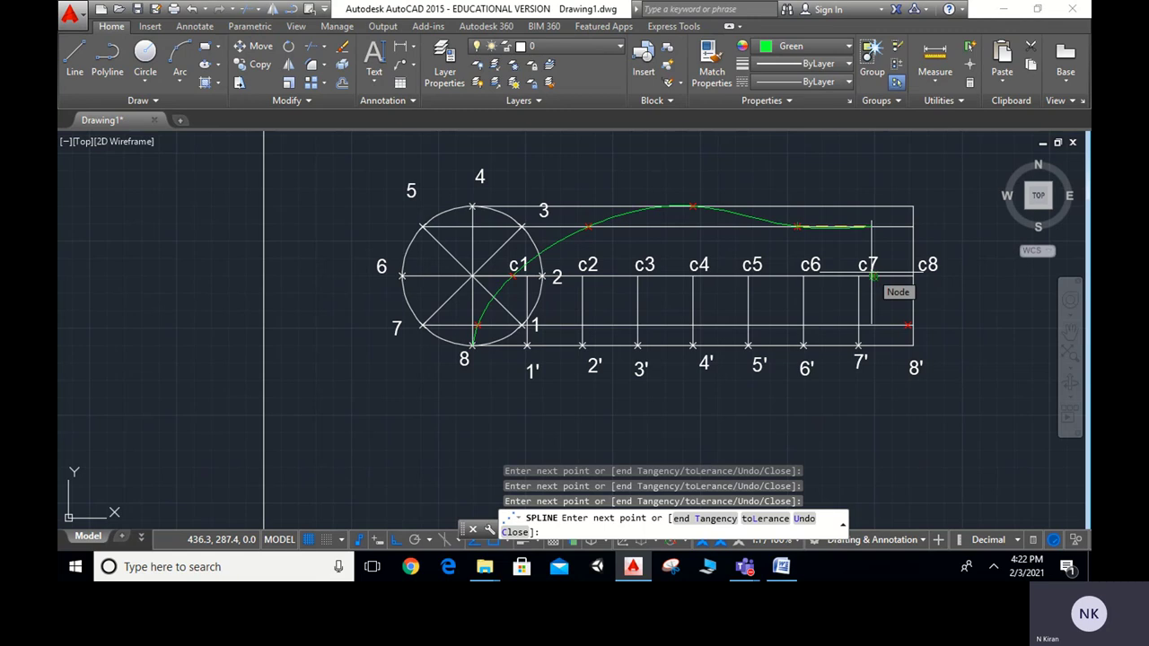
{"action": "left_click", "coordinate": [872, 276]}
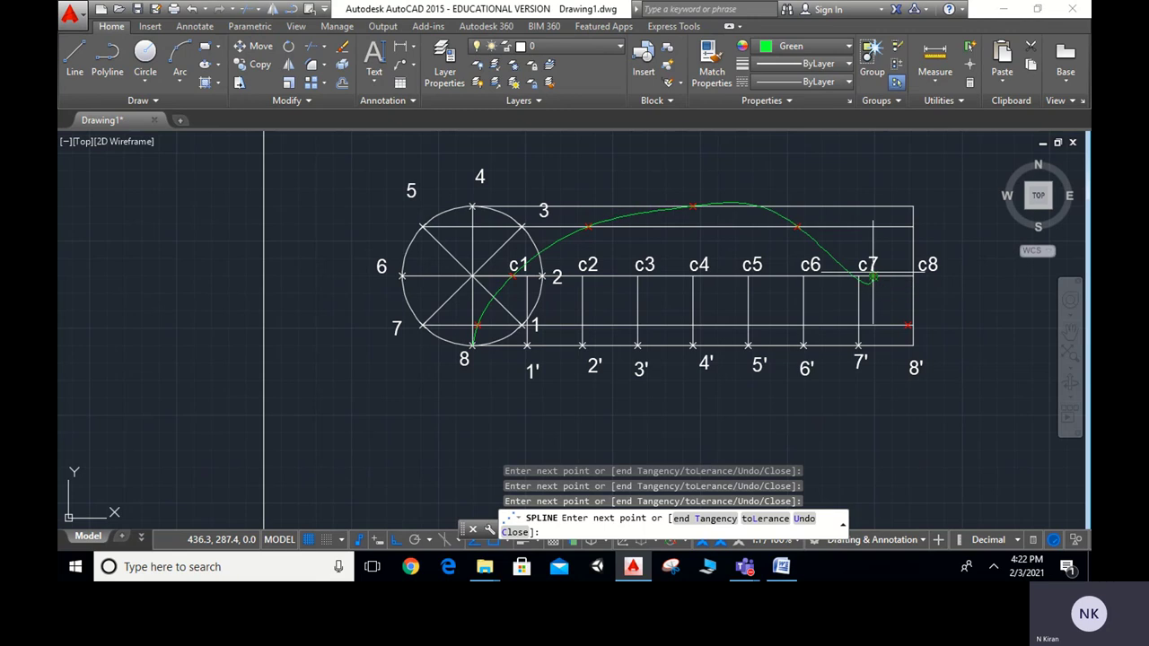
{"action": "left_click", "coordinate": [914, 344]}
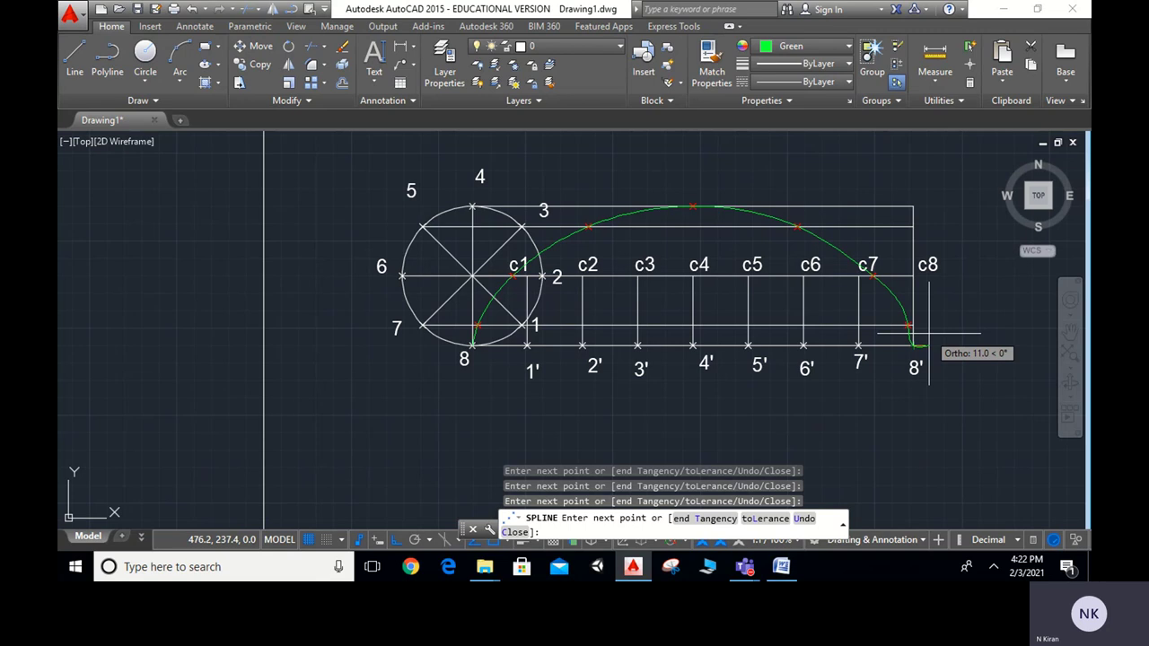
{"action": "key", "text": "Return"}
Step: Finish the green cycloid spline at 8' and convert it to a polyline with PEDIT, accepting a precision of 10
{"action": "middle_click_drag", "start_coordinate": [913, 344], "coordinate": [746, 357]}
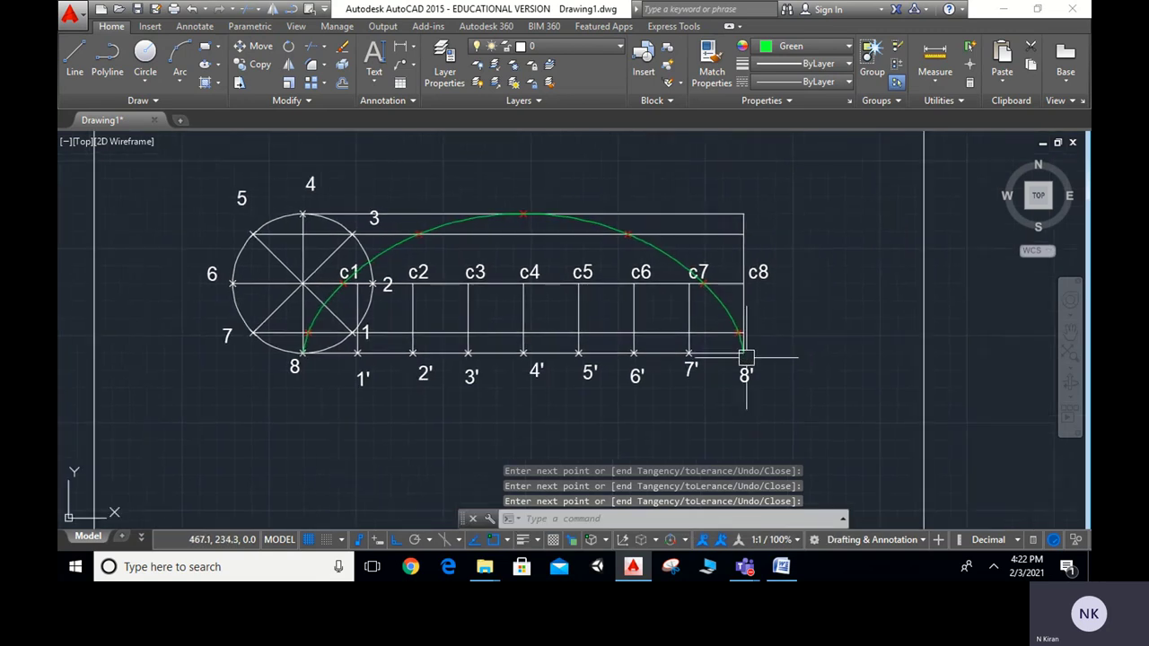
{"action": "scroll", "coordinate": [755, 373], "scroll_direction": "up", "scroll_amount": 2}
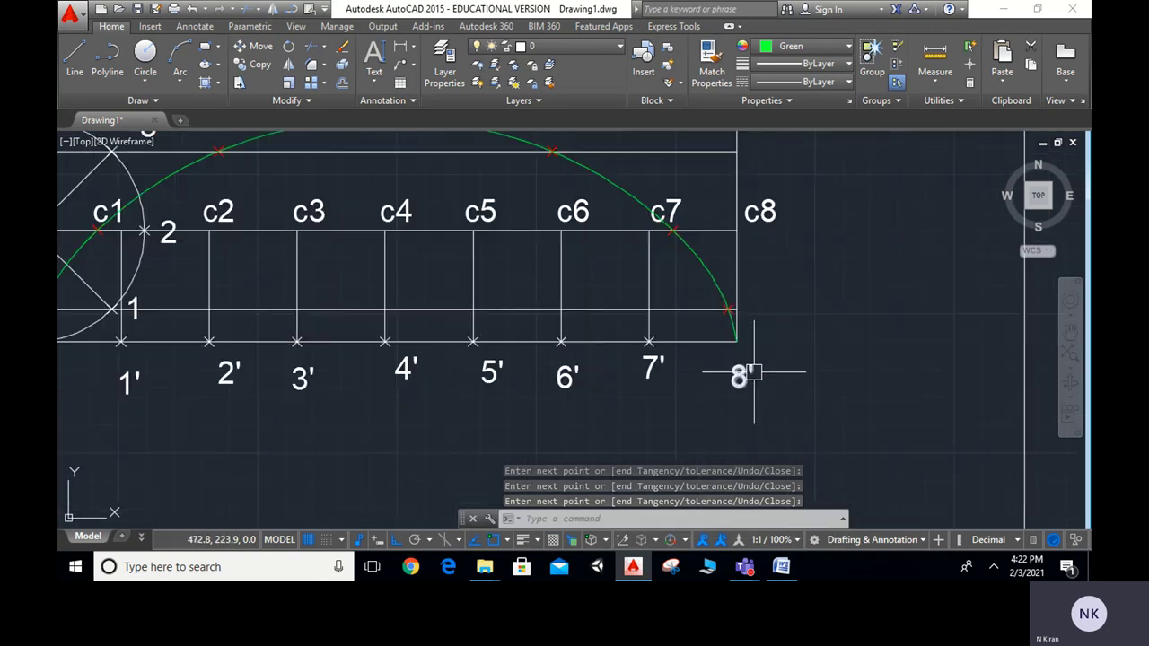
{"action": "scroll", "coordinate": [759, 369], "scroll_direction": "down", "scroll_amount": 2}
{"action": "middle_click_drag", "start_coordinate": [790, 365], "coordinate": [833, 372]}
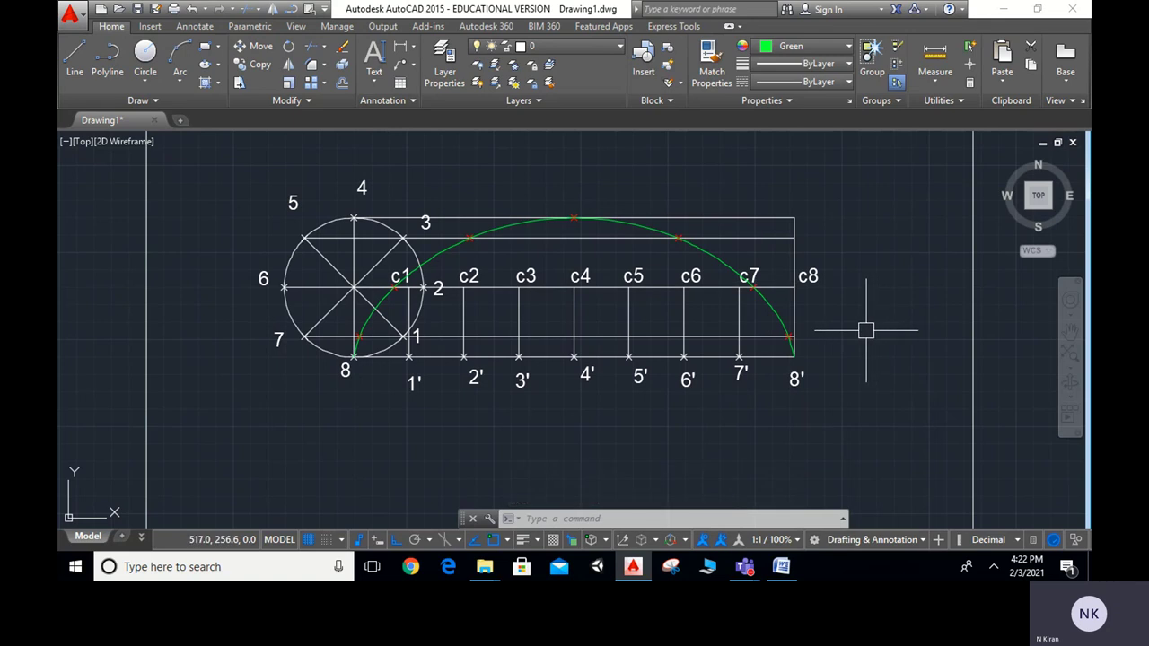
{"action": "type", "text": "PEDI"}
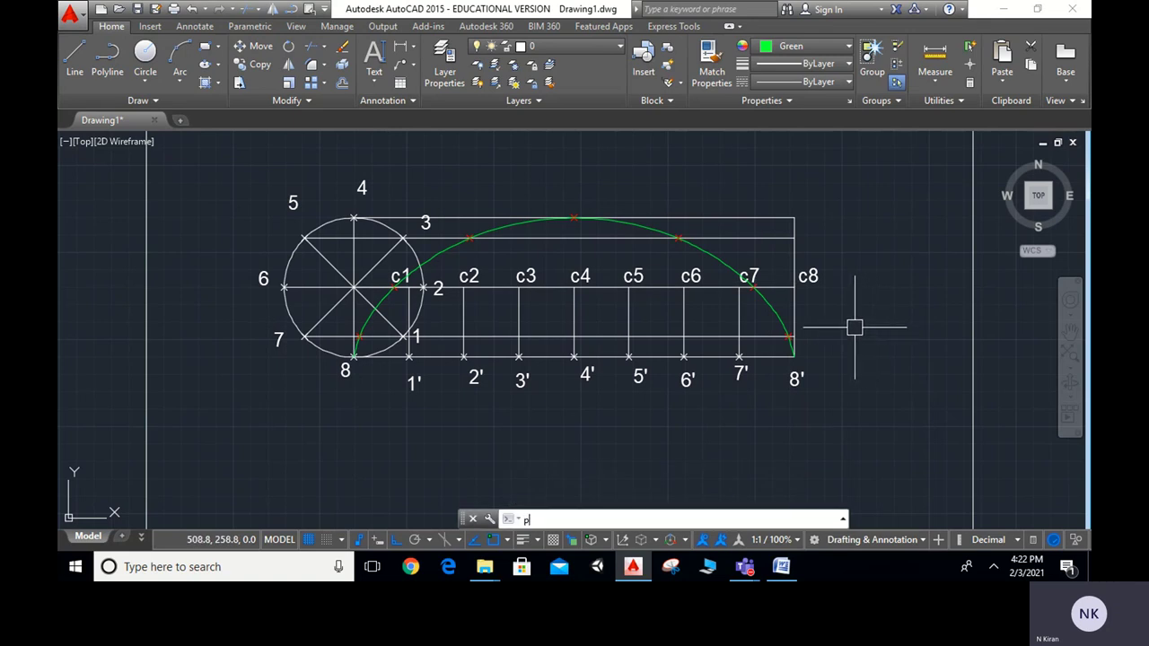
{"action": "type", "text": "T"}
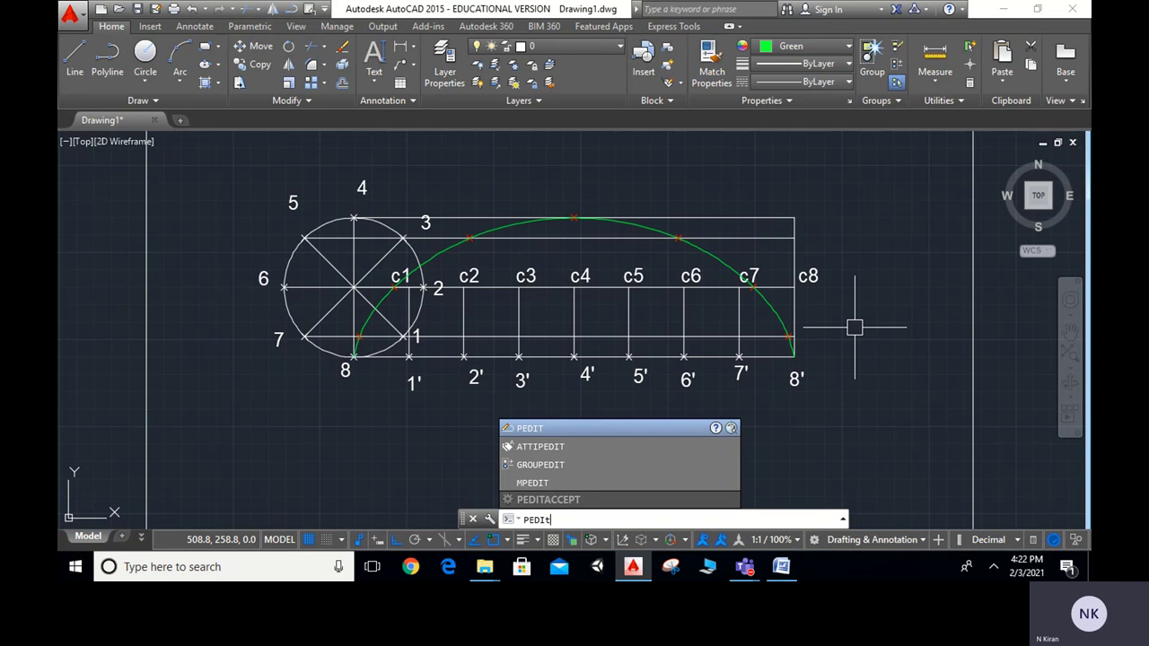
{"action": "key", "text": "Return"}
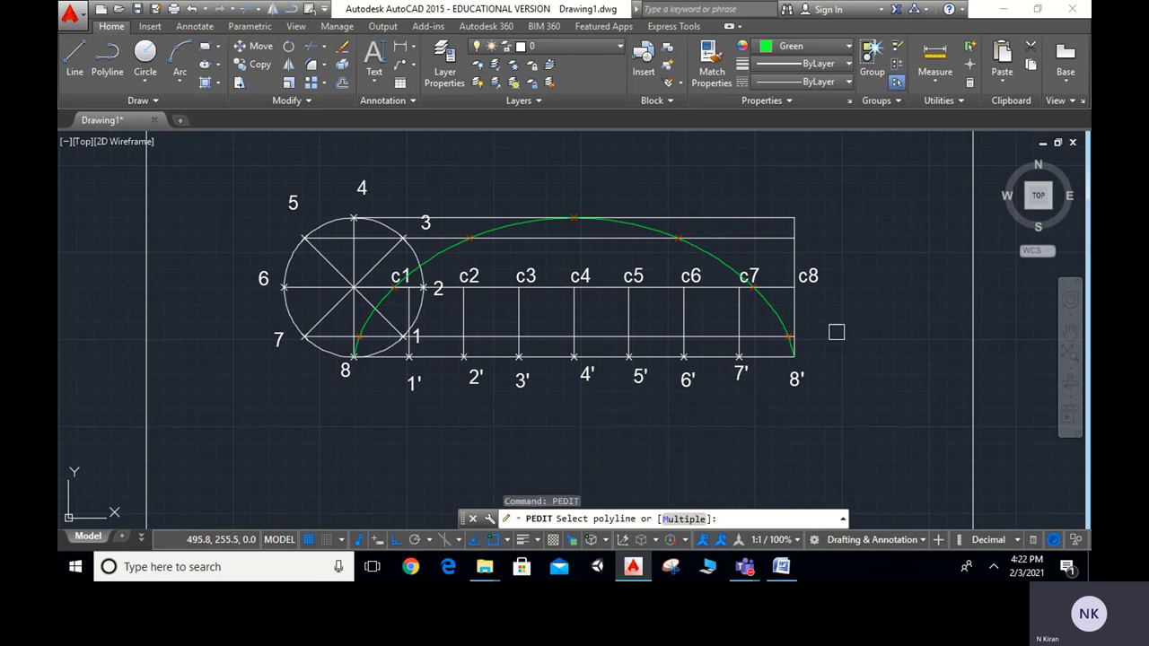
{"action": "left_click", "coordinate": [748, 278]}
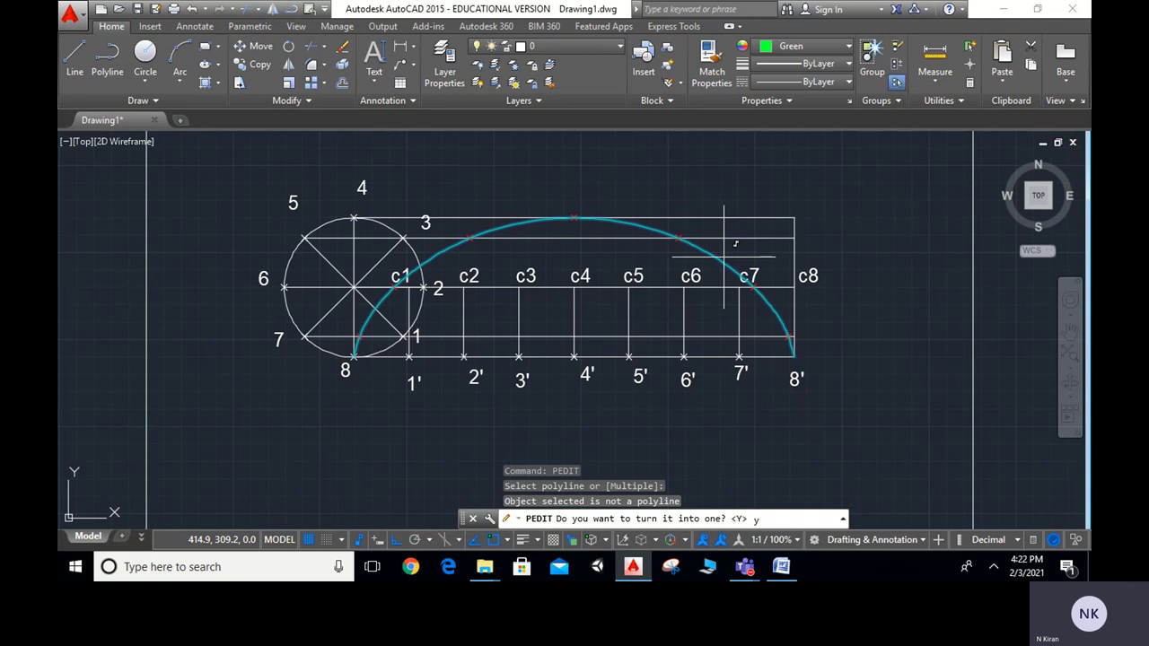
{"action": "key", "text": "Return"}
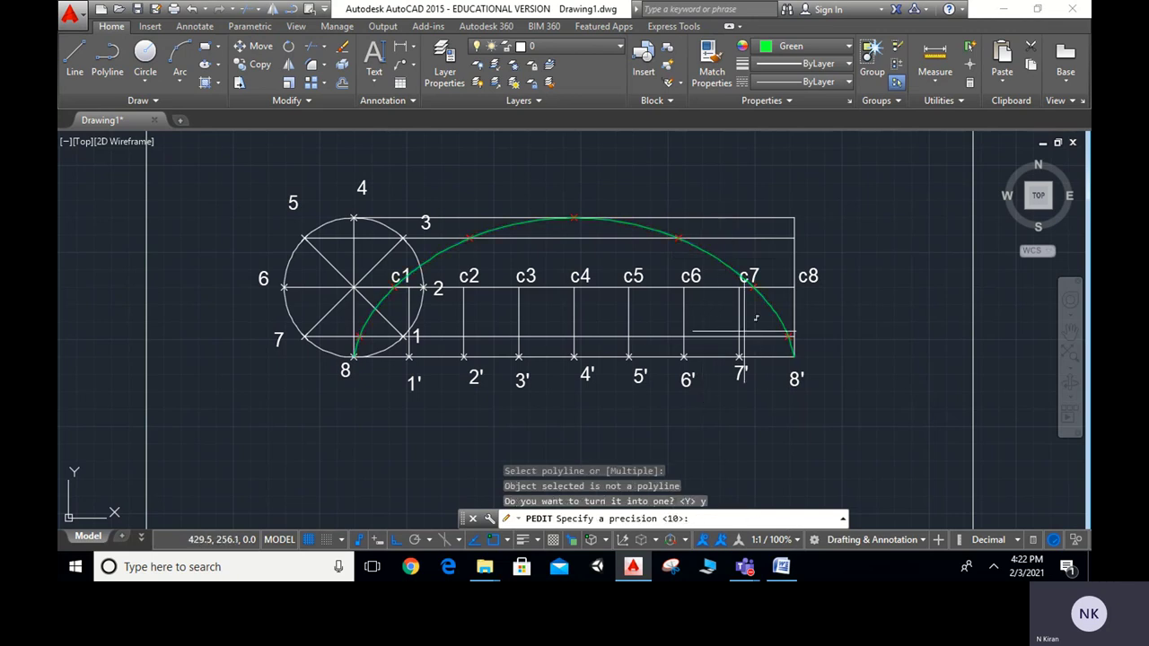
{"action": "key", "text": "Return"}
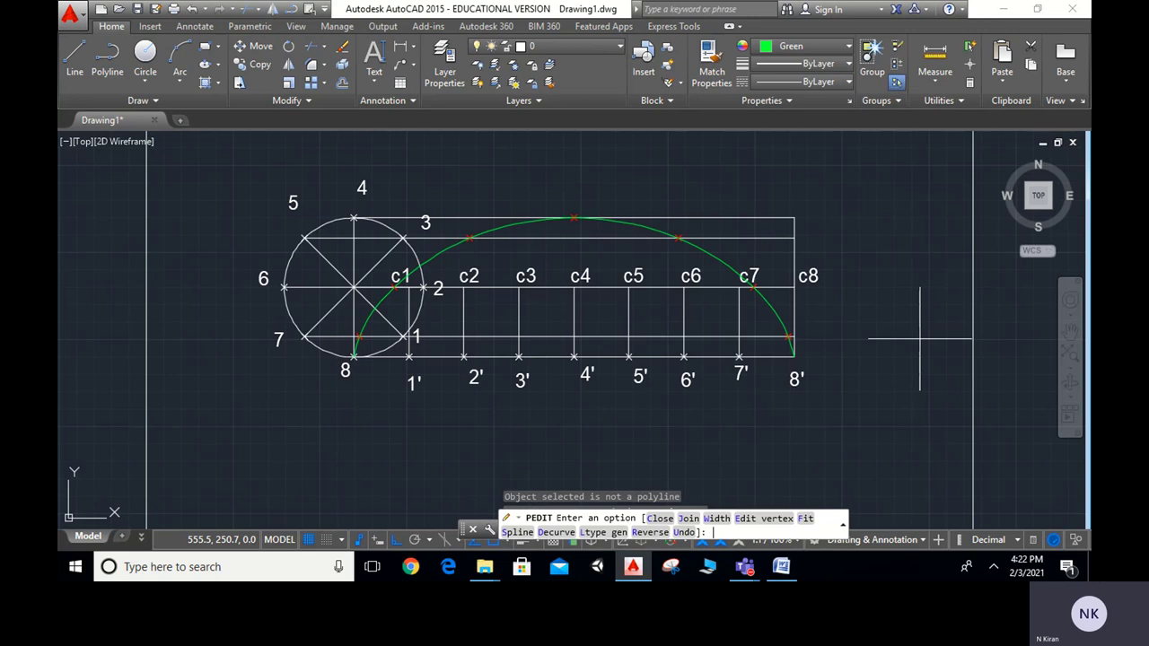
Step: Set the width of all segments of the green cycloid polyline to 0.5 and leave the edit
{"action": "left_click", "coordinate": [719, 521]}
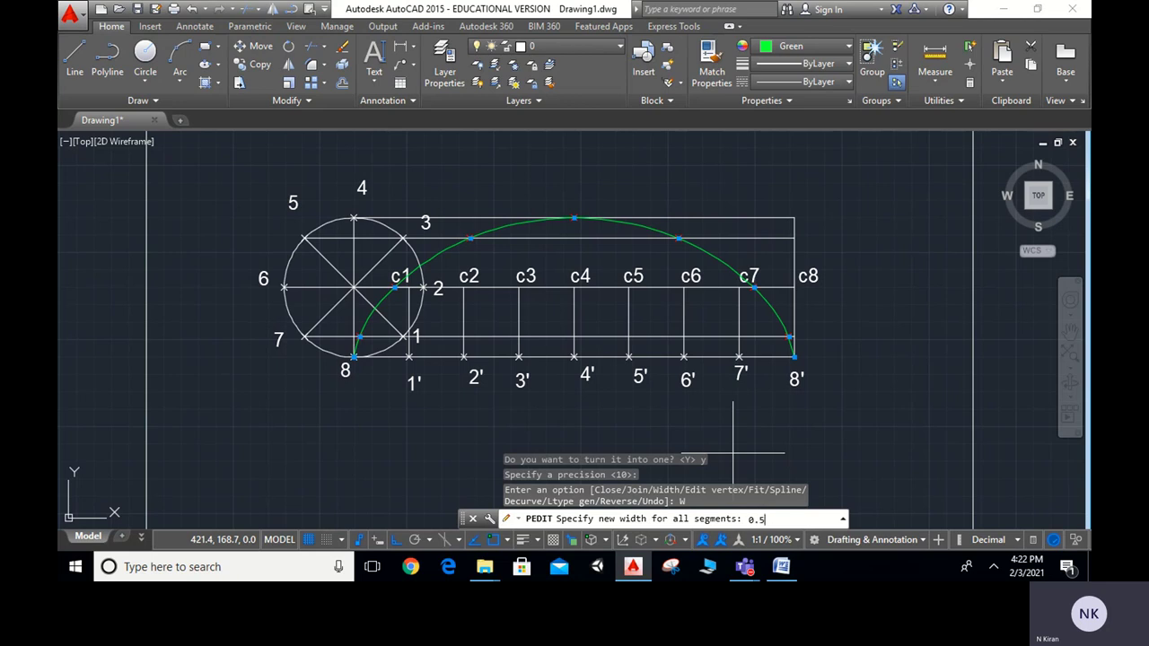
{"action": "key", "text": "Return"}
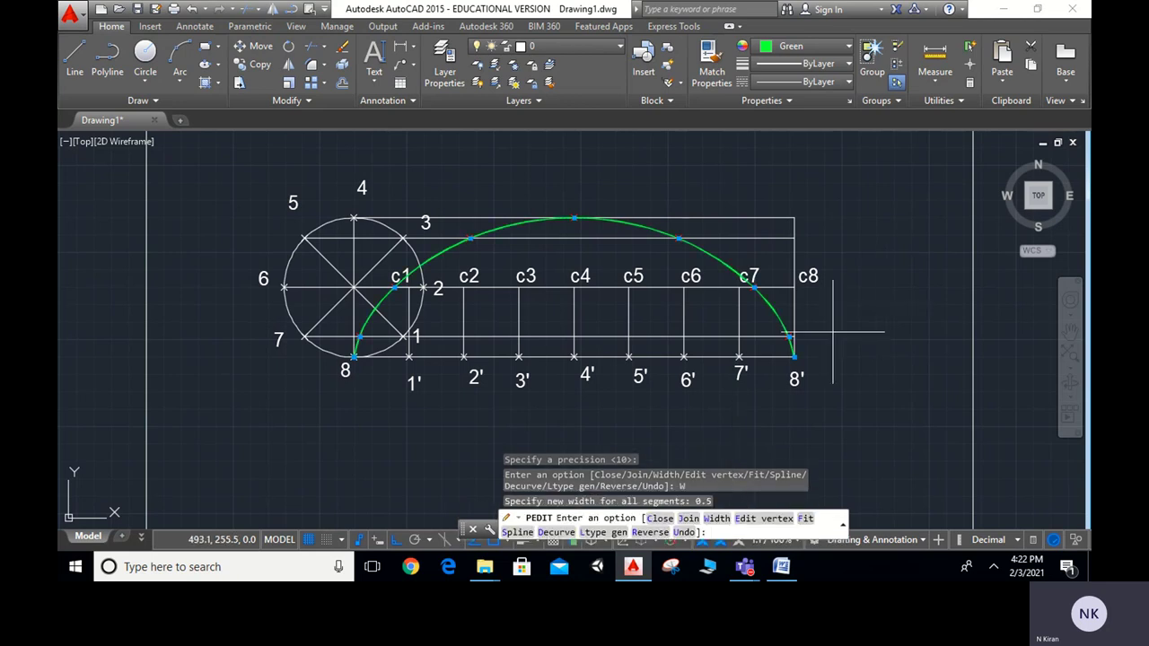
{"action": "middle_click_drag", "start_coordinate": [833, 332], "coordinate": [802, 329]}
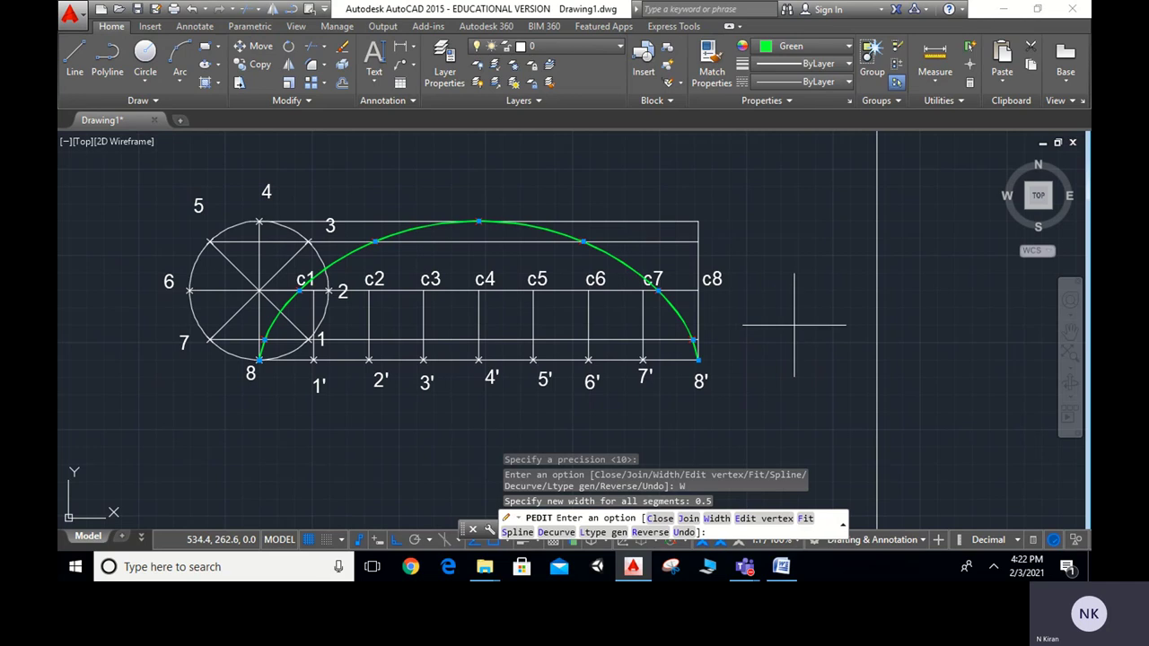
{"action": "key", "text": "Escape"}
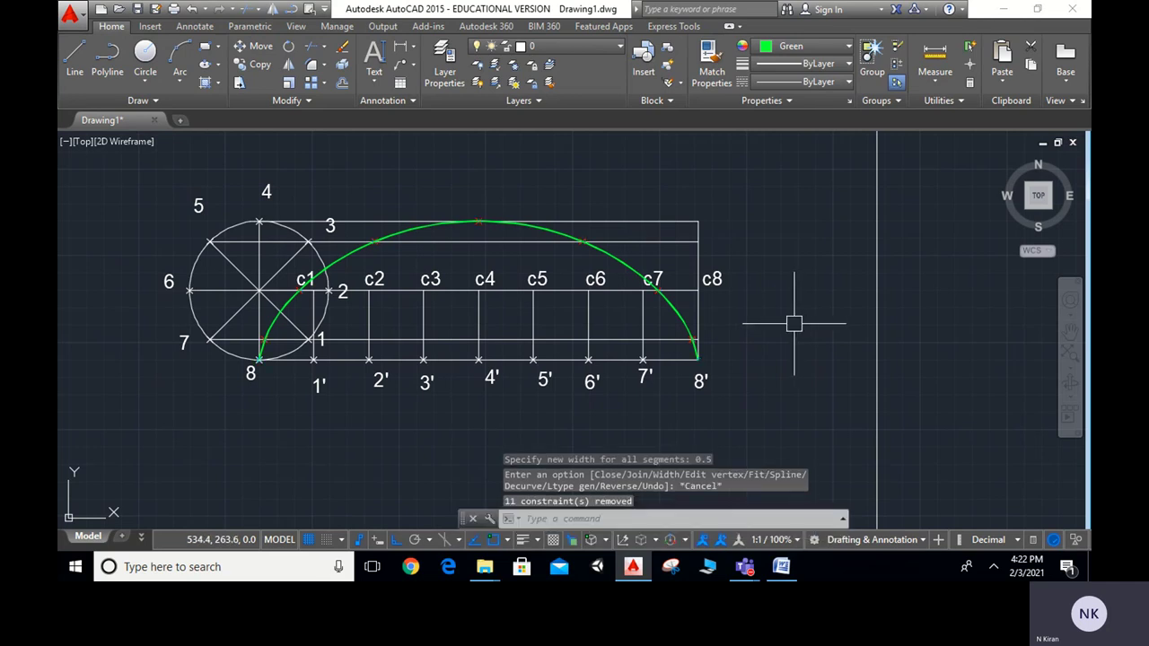
{"action": "mouse_move", "coordinate": [764, 282]}
{"action": "middle_mouse_down"}
{"action": "mouse_move", "coordinate": [816, 392]}
{"action": "mouse_move", "coordinate": [833, 328]}
{"action": "mouse_move", "coordinate": [811, 315]}
{"action": "mouse_move", "coordinate": [846, 301]}
{"action": "middle_mouse_up"}
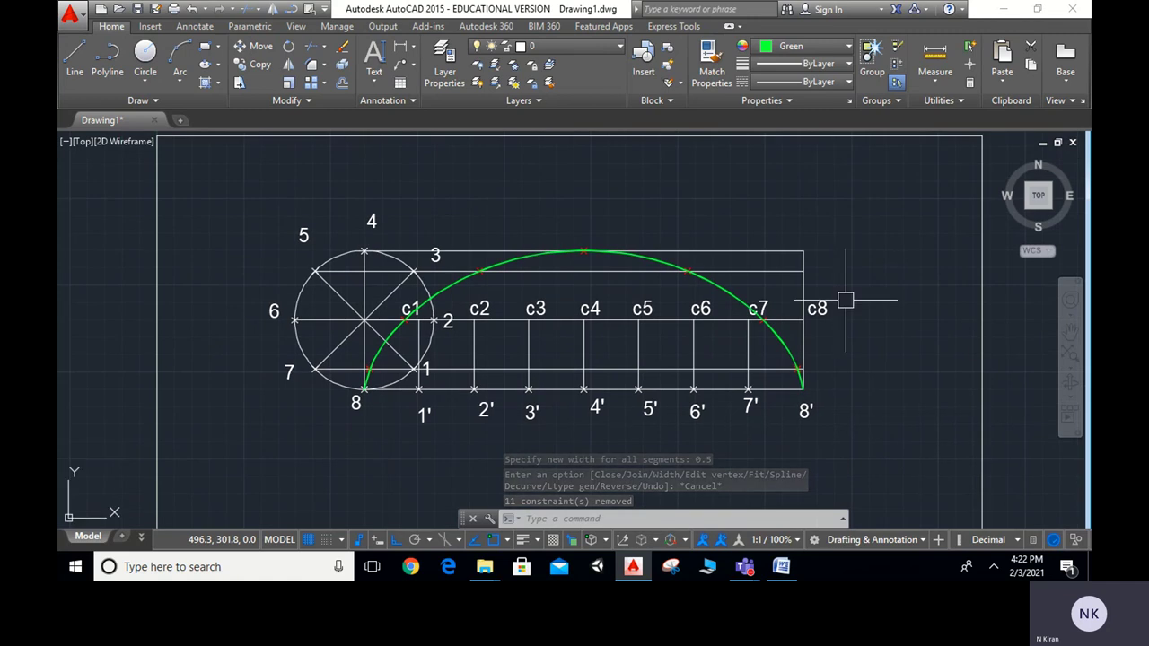
Step: Switch to the Word problem sheet, read the tangent and normal requirement of problem 1, and return to the AutoCAD drawing
{"action": "left_click", "coordinate": [781, 567]}
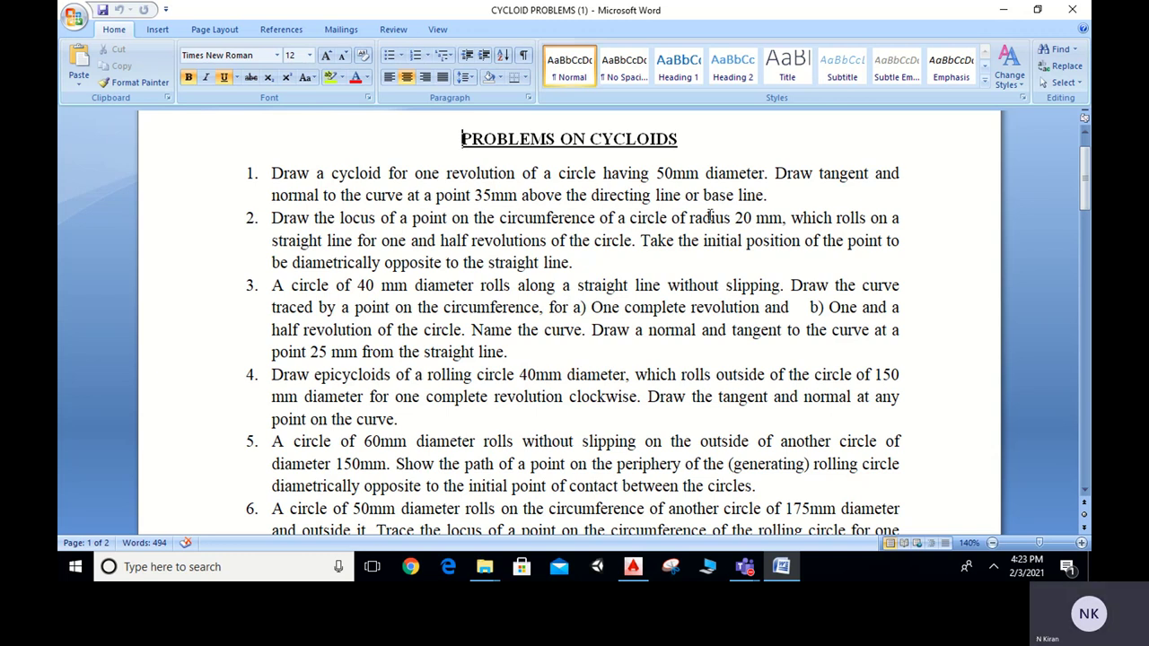
{"action": "mouse_move", "coordinate": [742, 575]}
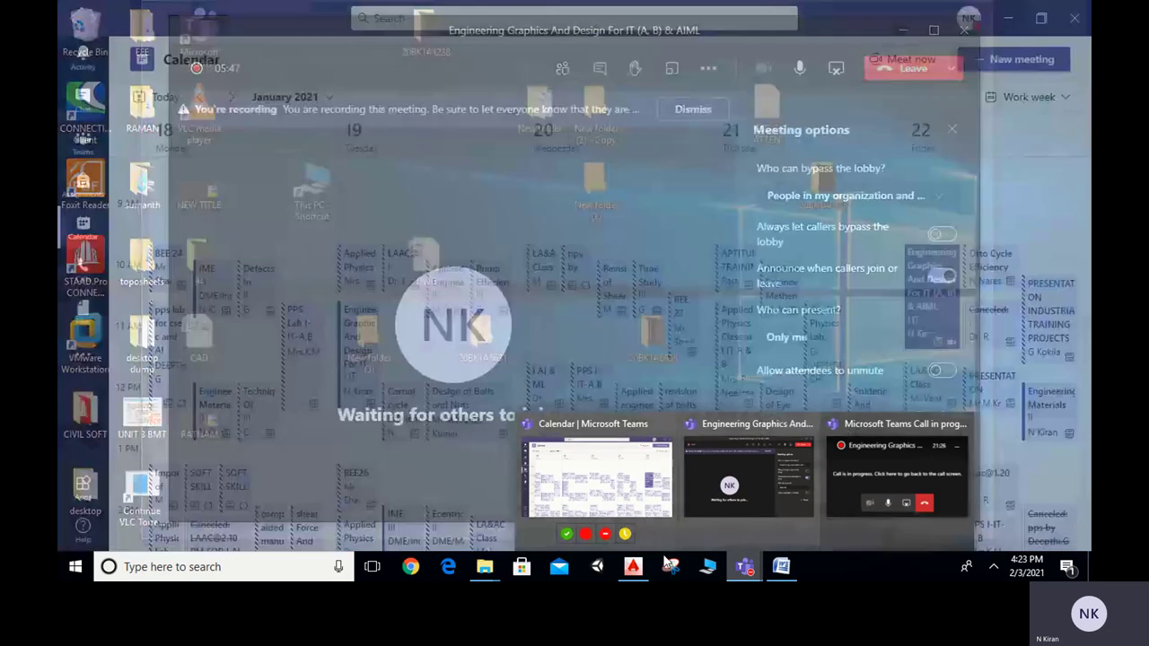
{"action": "left_click", "coordinate": [633, 566]}
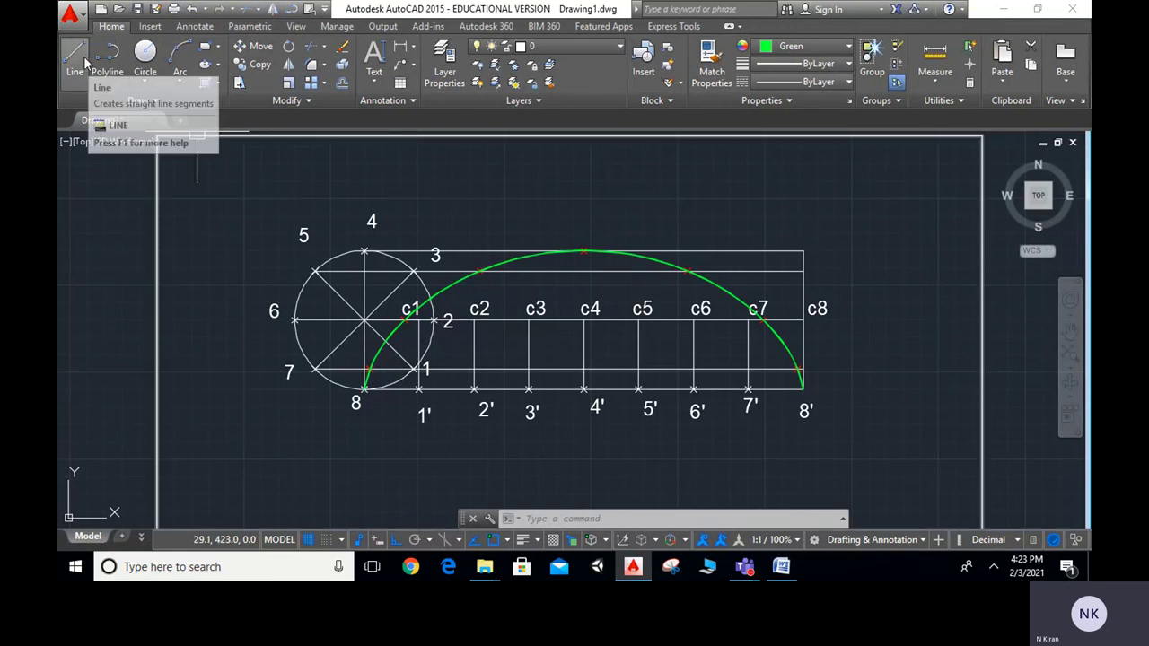
Step: Draw a trial circle of radius 35 centred on the base line between 5' and 6', rechecking the Word problem sheet, and delete the circle
{"action": "left_click", "coordinate": [145, 52]}
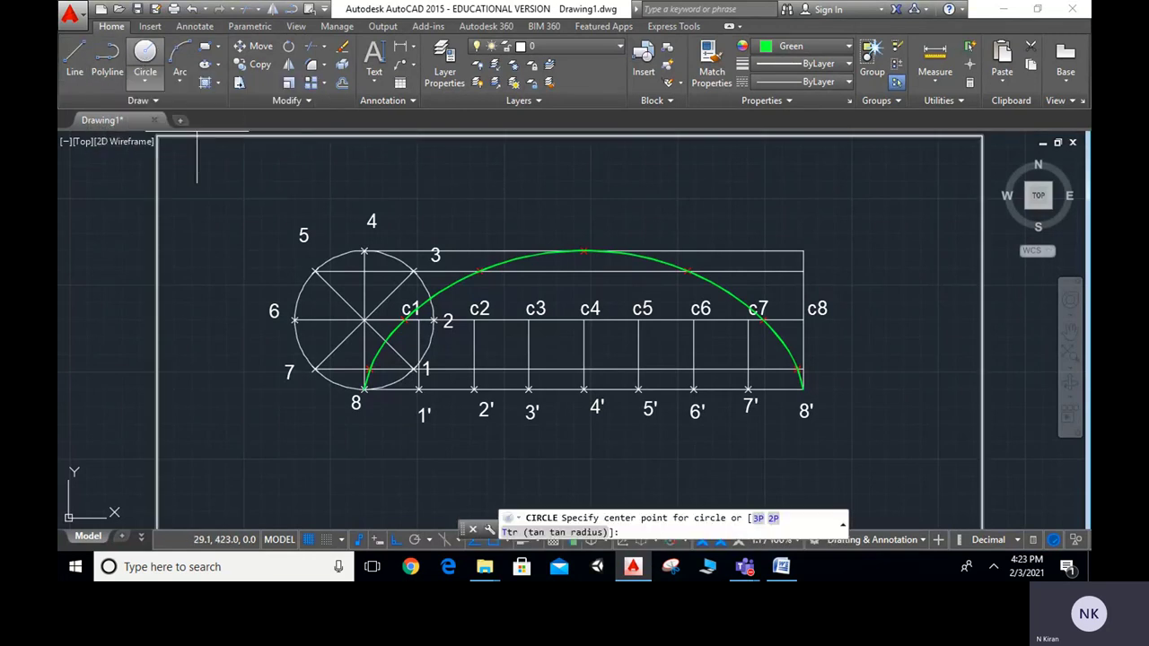
{"action": "left_click", "coordinate": [782, 567]}
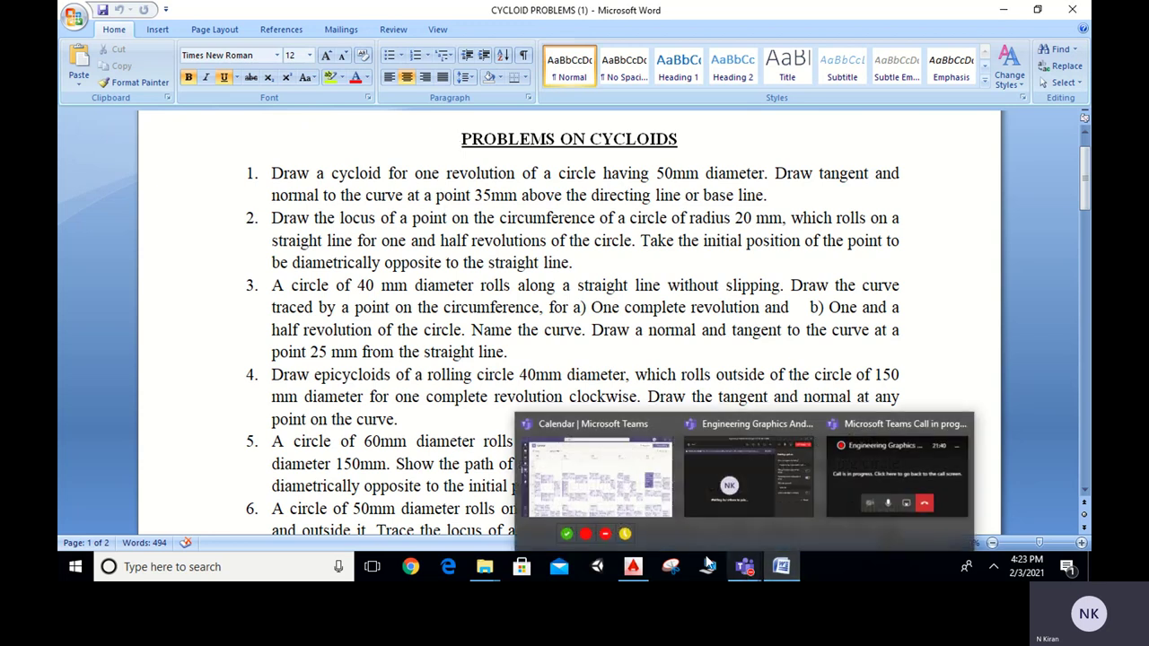
{"action": "left_click", "coordinate": [633, 566]}
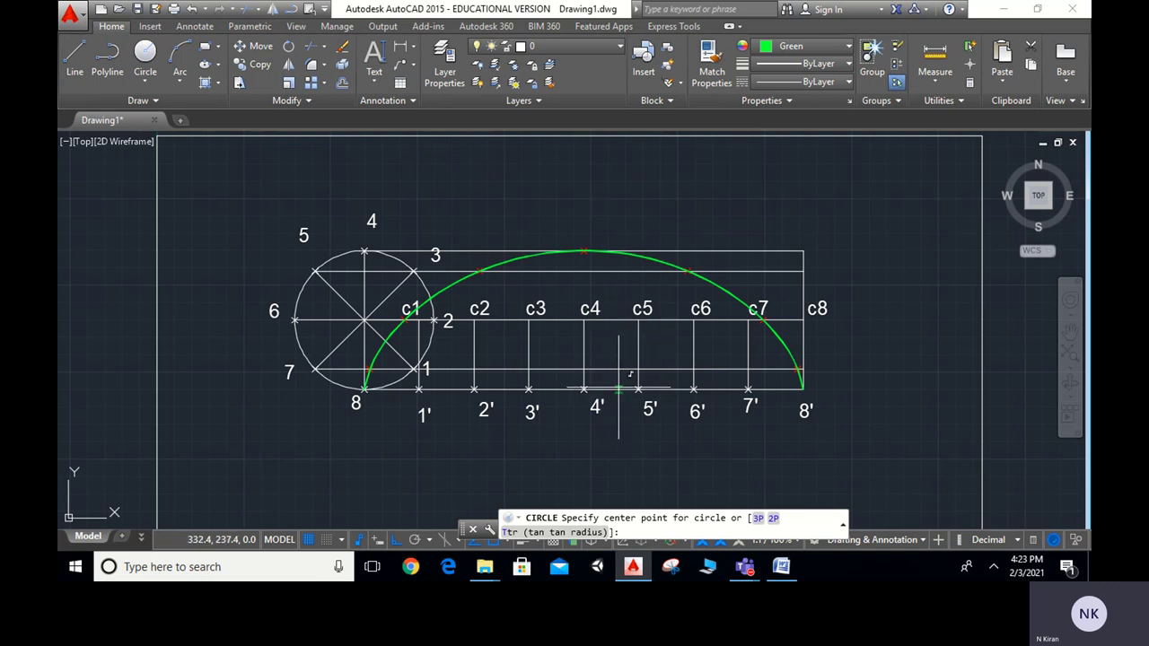
{"action": "left_click", "coordinate": [668, 390]}
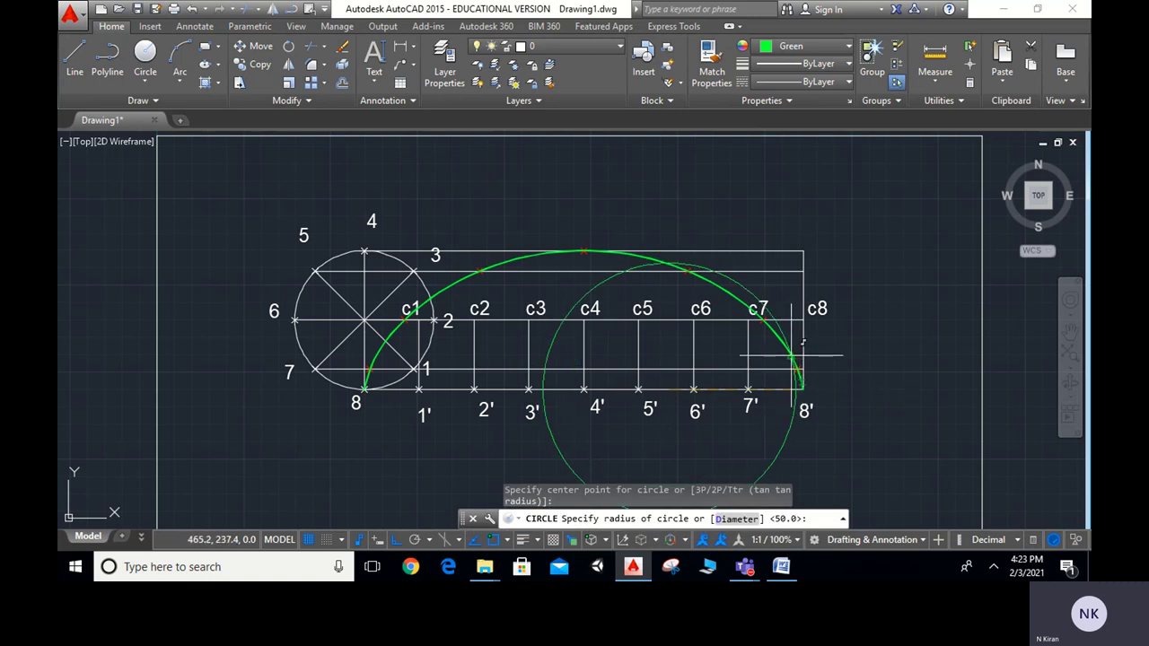
{"action": "type", "text": "35"}
{"action": "key", "text": "Return"}
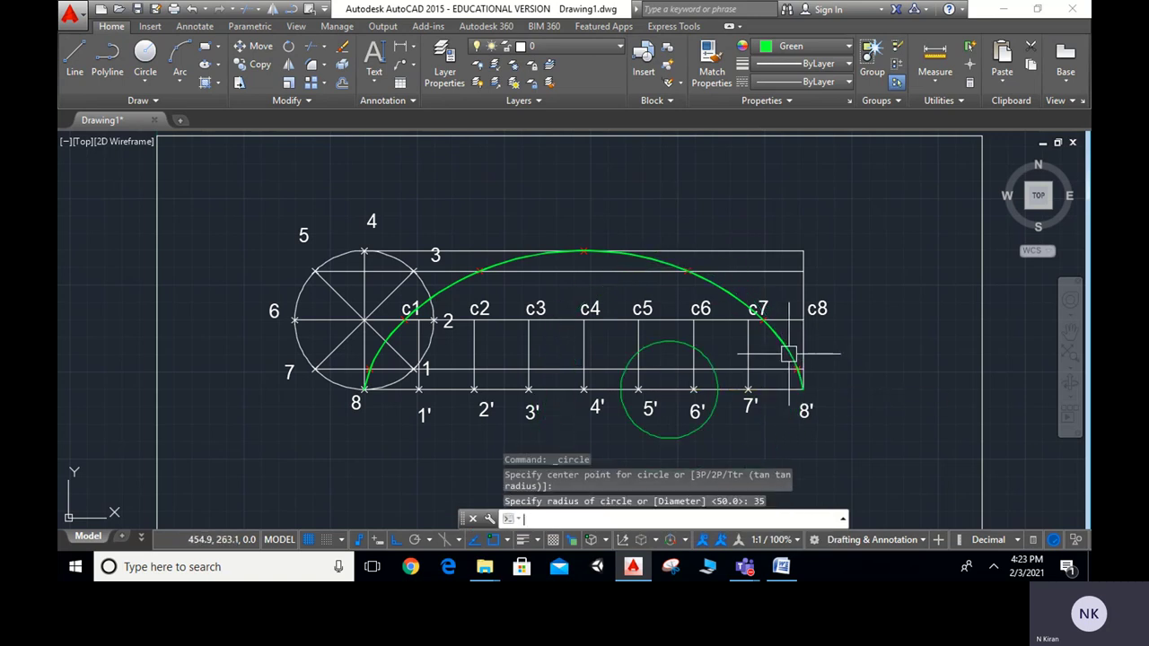
{"action": "left_click", "coordinate": [716, 366]}
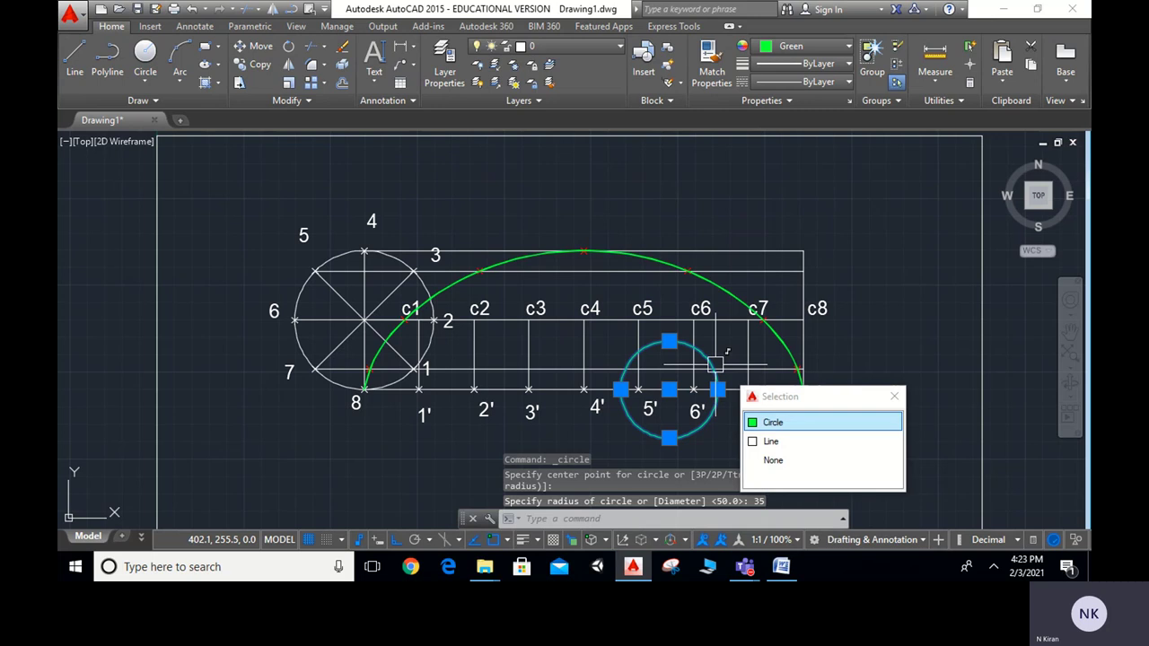
{"action": "key", "text": "Delete"}
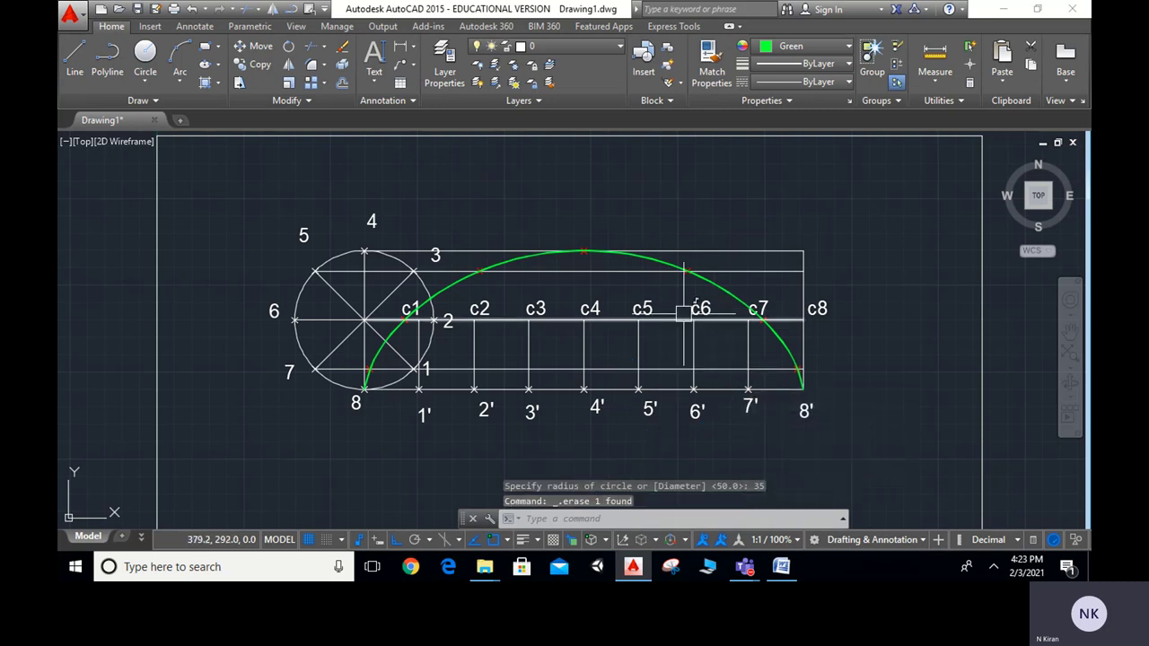
Step: Draw a trial circle of radius 35 centred on the centre line between c4 and c5, and delete it
{"action": "type", "text": "c"}
{"action": "key", "text": "Return"}
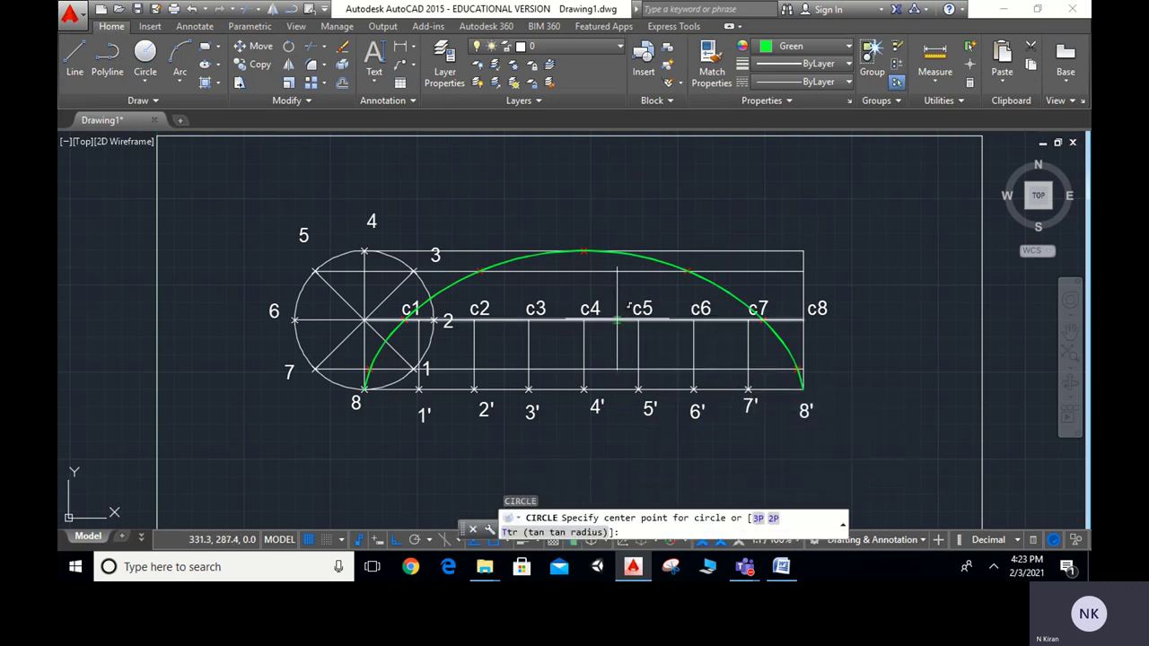
{"action": "left_click", "coordinate": [617, 321]}
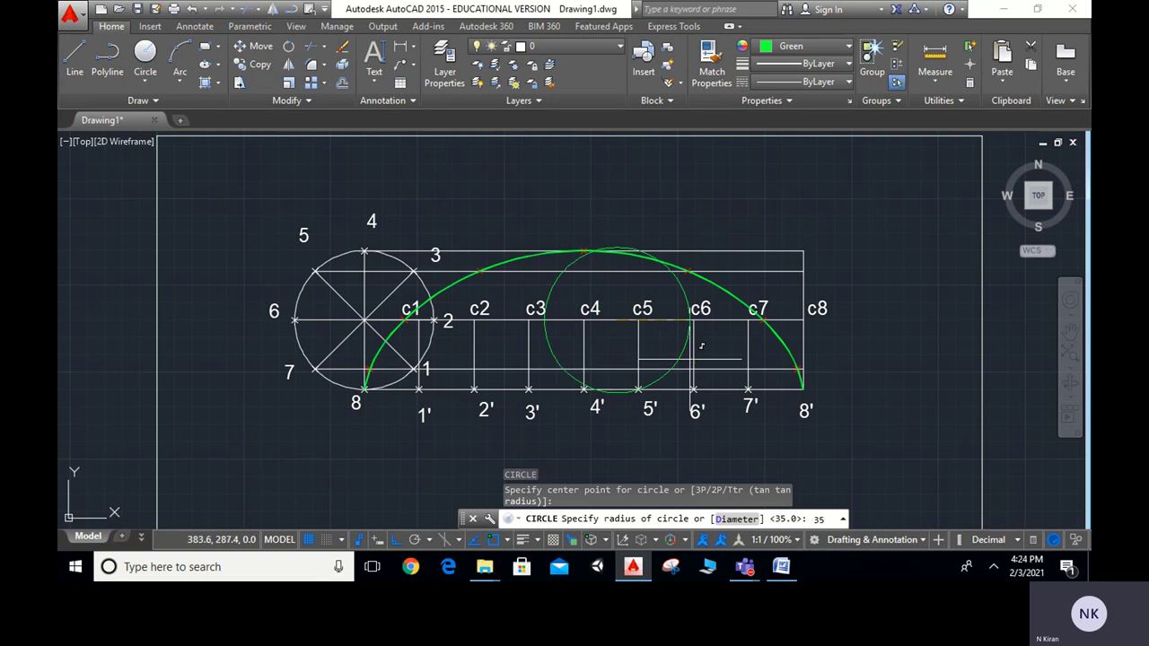
{"action": "type", "text": "35"}
{"action": "key", "text": "Return"}
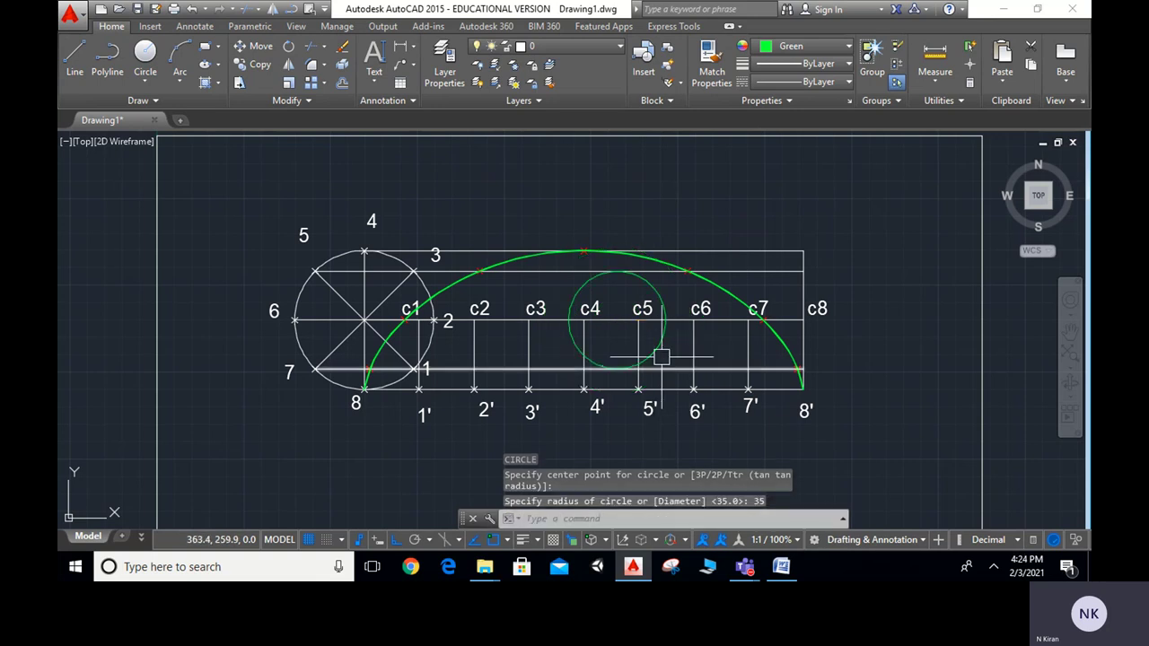
{"action": "scroll", "coordinate": [640, 315], "scroll_direction": "up", "scroll_amount": 2}
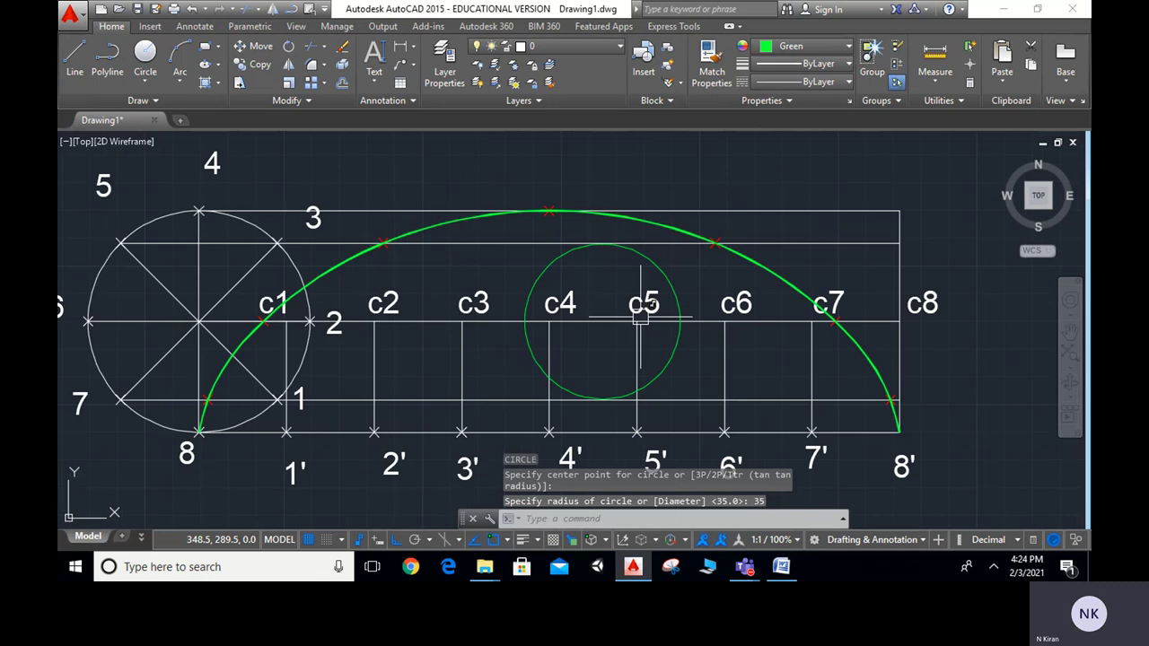
{"action": "scroll", "coordinate": [640, 316], "scroll_direction": "down", "scroll_amount": 2}
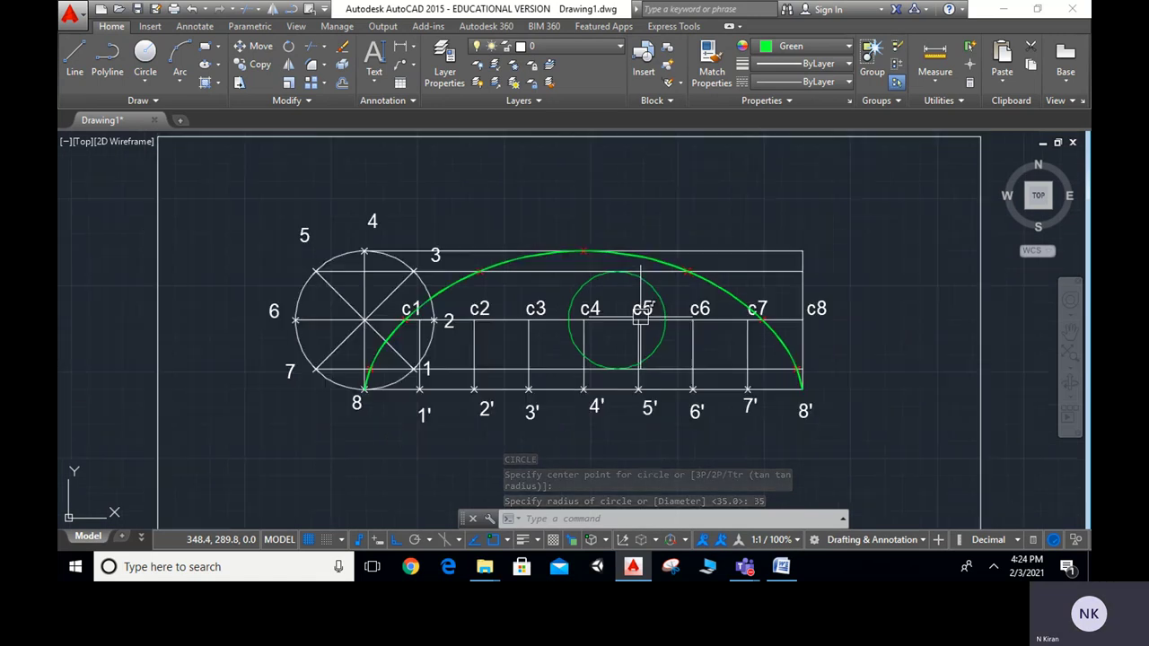
{"action": "scroll", "coordinate": [640, 316], "scroll_direction": "up", "scroll_amount": 2}
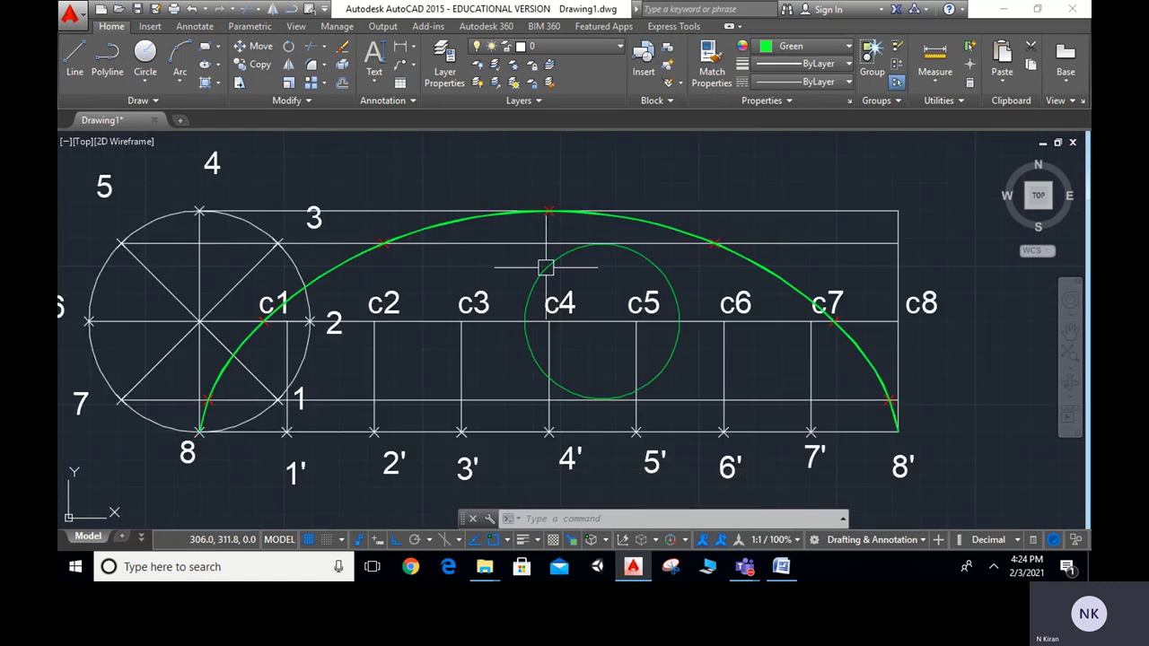
{"action": "left_click", "coordinate": [669, 283]}
{"action": "key", "text": "Delete"}
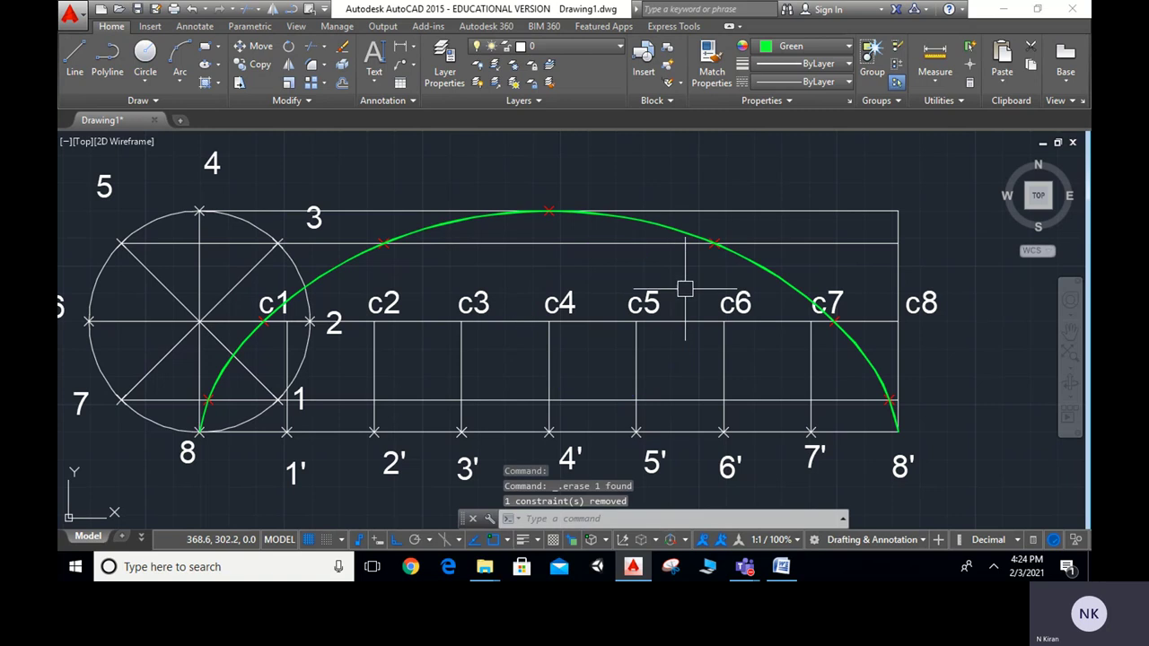
{"action": "scroll", "coordinate": [682, 290], "scroll_direction": "down", "scroll_amount": 2}
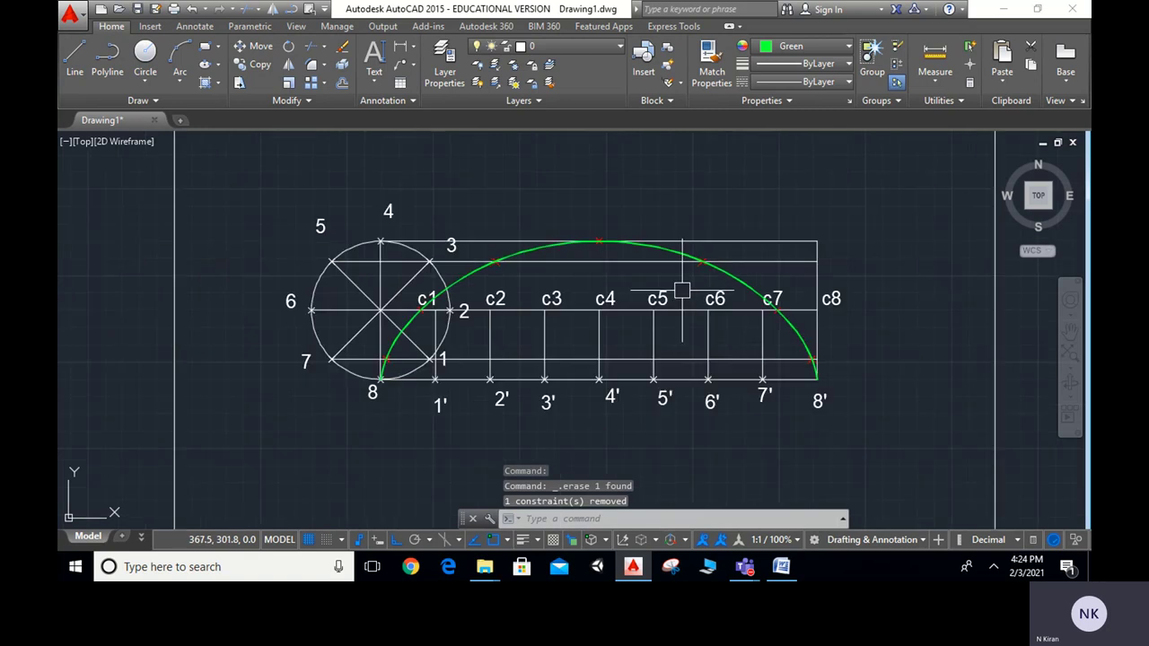
Step: Recheck the cycloid problem in the Word document, return to the AutoCAD drawing and redraw the view
{"action": "left_click", "coordinate": [781, 566]}
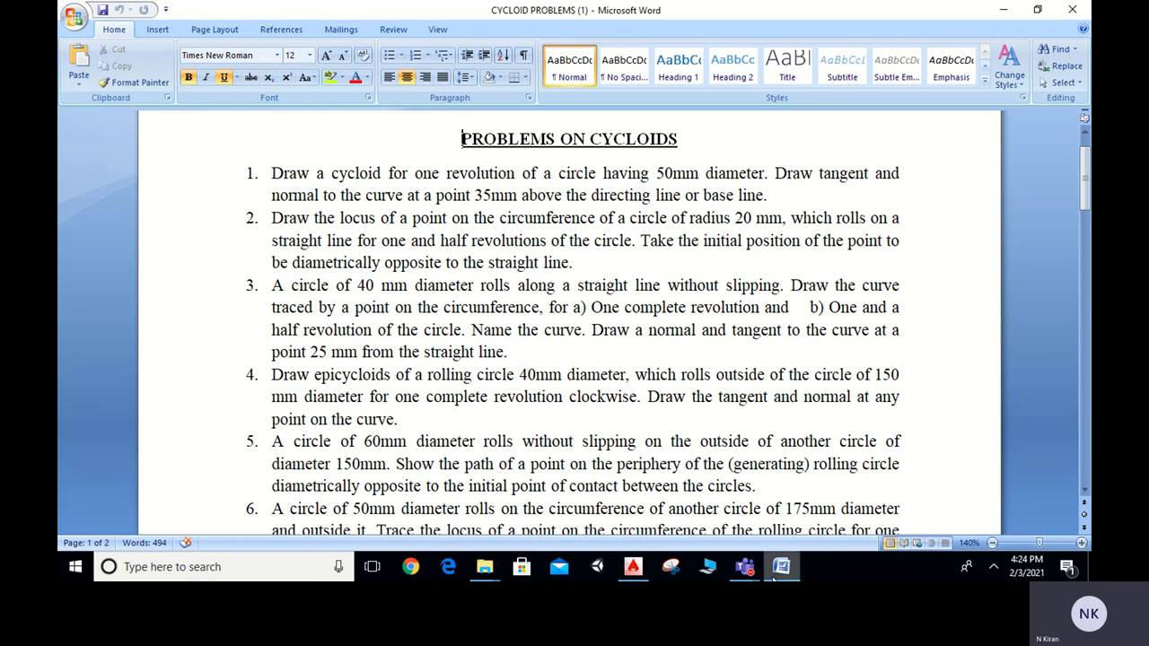
{"action": "left_click", "coordinate": [633, 566]}
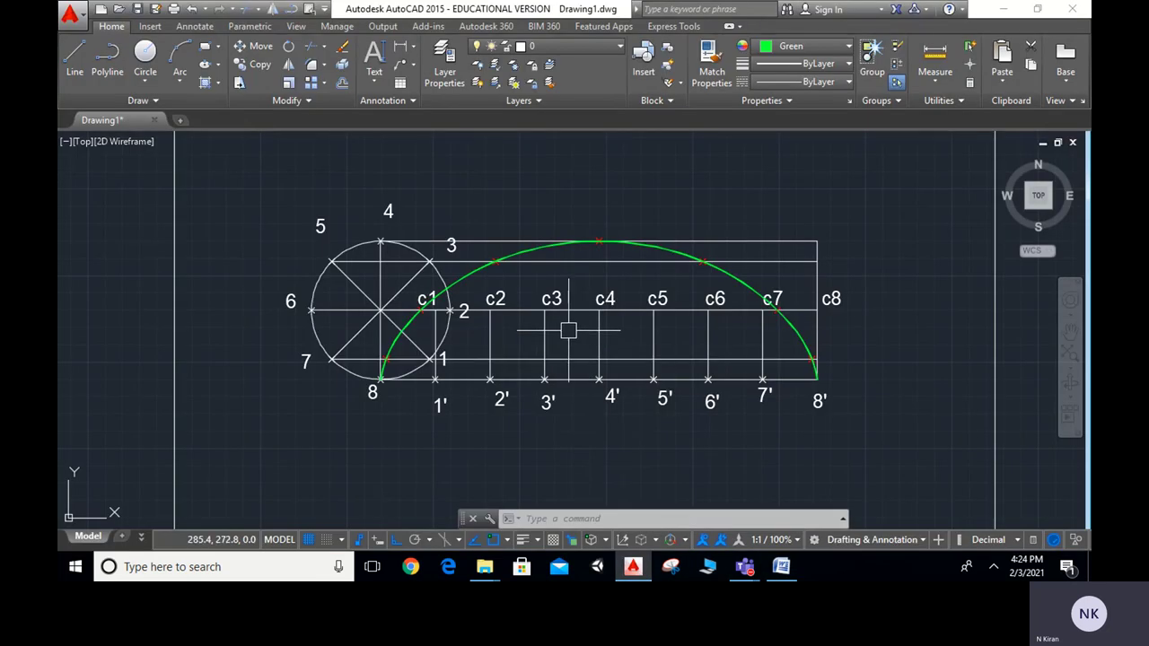
{"action": "type", "text": "r"}
{"action": "key", "text": "Return"}
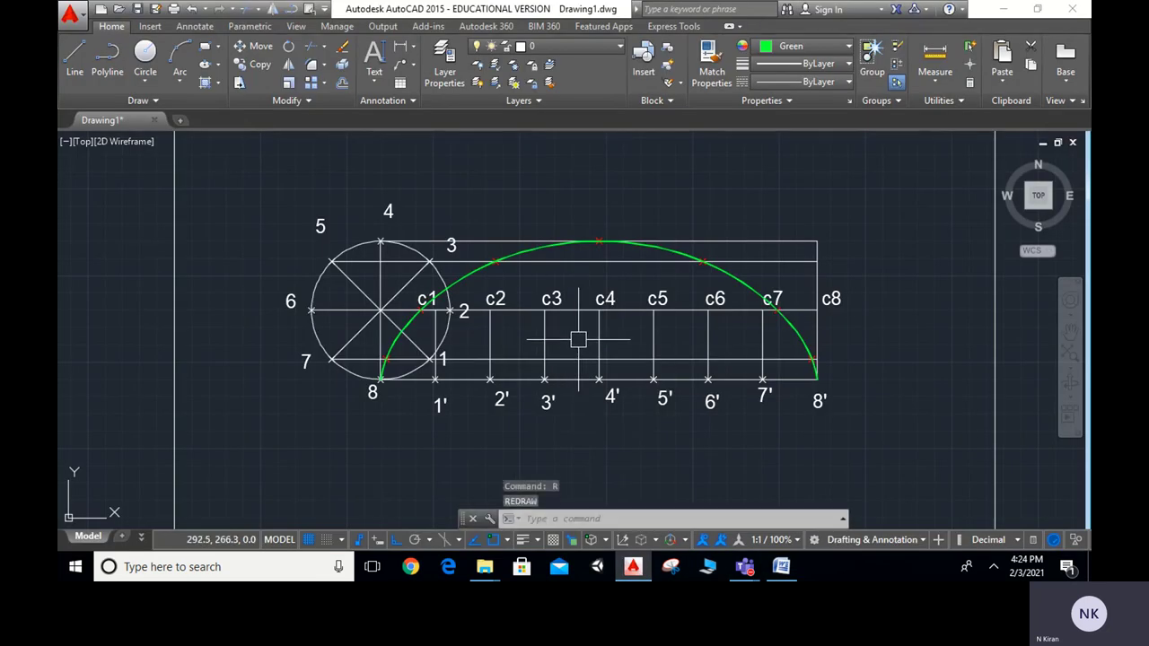
Step: Draw a circle of radius 70 centred on the centre line between c4 and c5
{"action": "key", "text": "Escape"}
{"action": "type", "text": "c"}
{"action": "key", "text": "Return"}
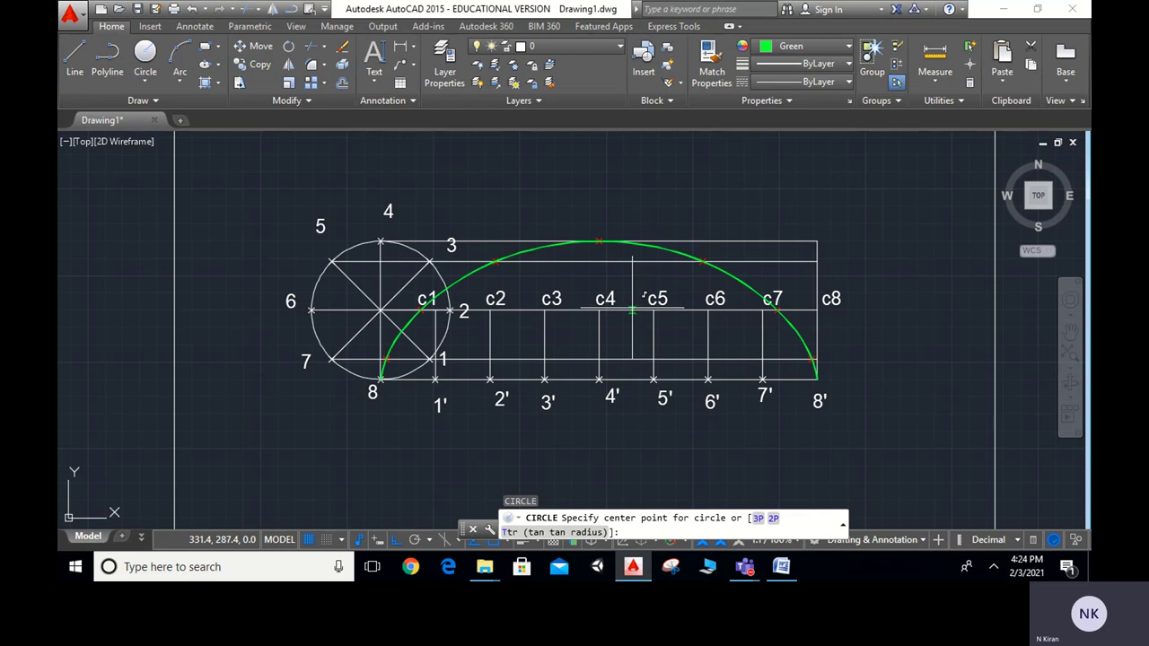
{"action": "left_click", "coordinate": [634, 310]}
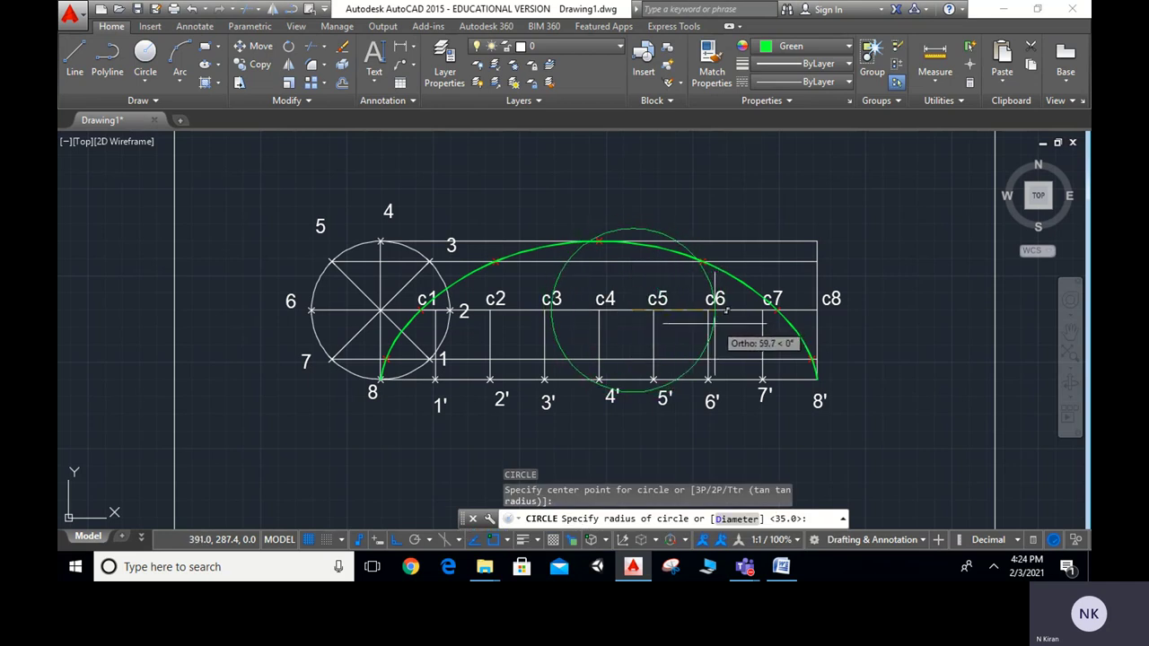
{"action": "type", "text": "70"}
{"action": "key", "text": "Return"}
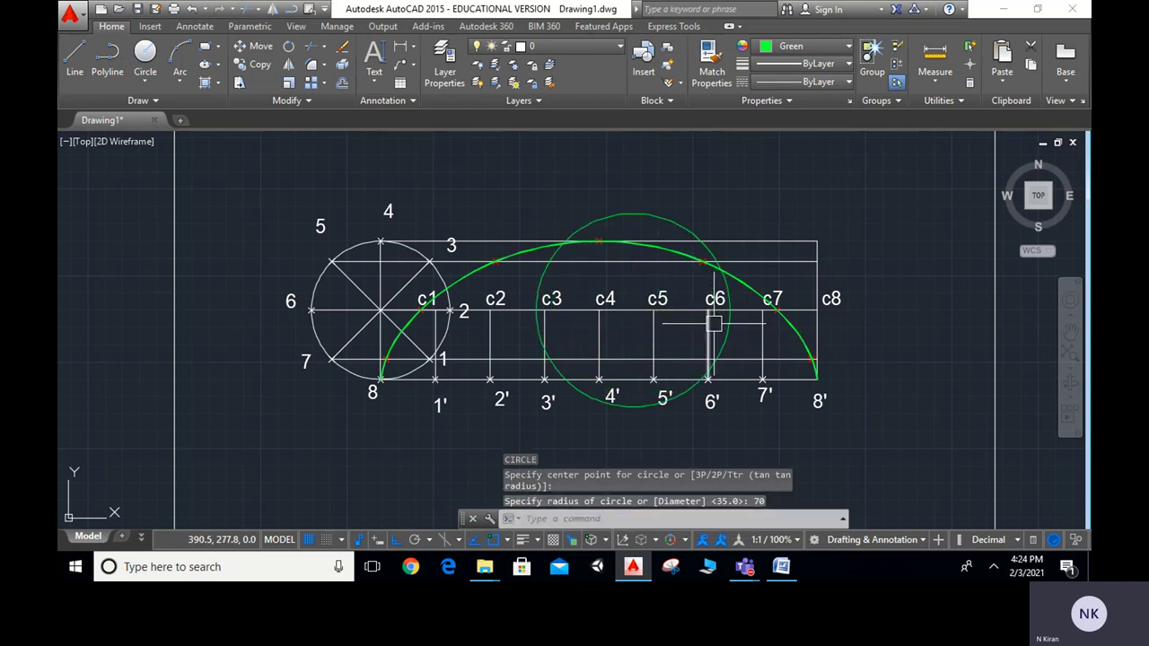
Step: Set the current colour to Red and place a point where the radius 70 circle crosses the cycloid near c6
{"action": "scroll", "coordinate": [736, 281], "scroll_direction": "up", "scroll_amount": 2}
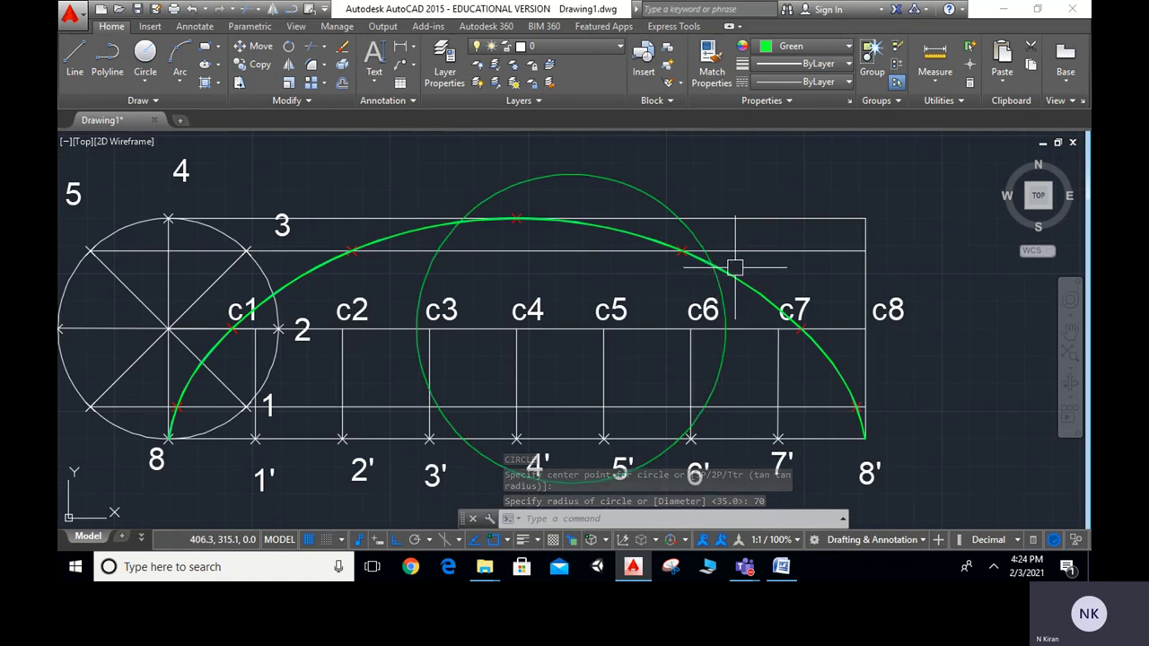
{"action": "type", "text": "po"}
{"action": "key", "text": "Return"}
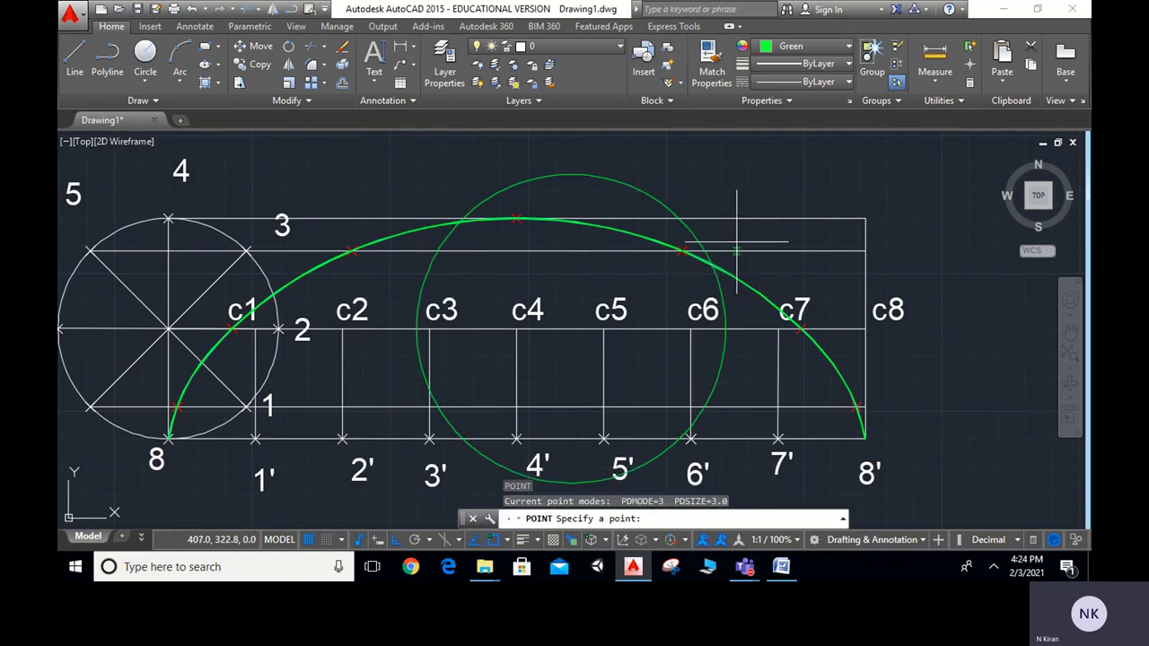
{"action": "left_click", "coordinate": [794, 47]}
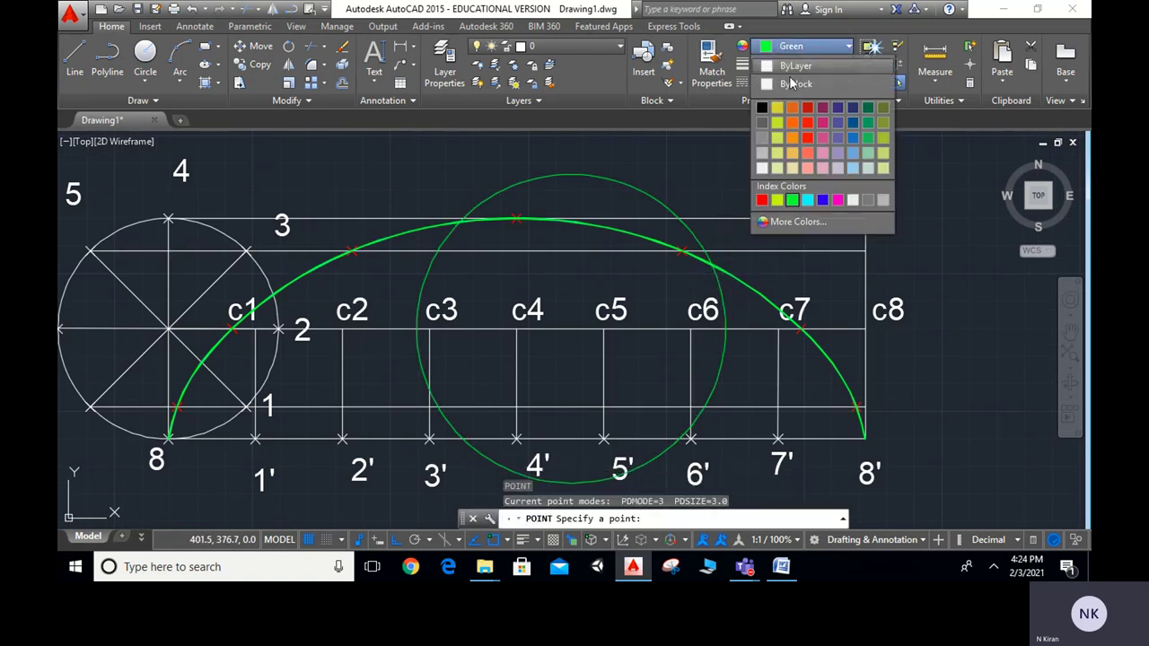
{"action": "left_click", "coordinate": [763, 201]}
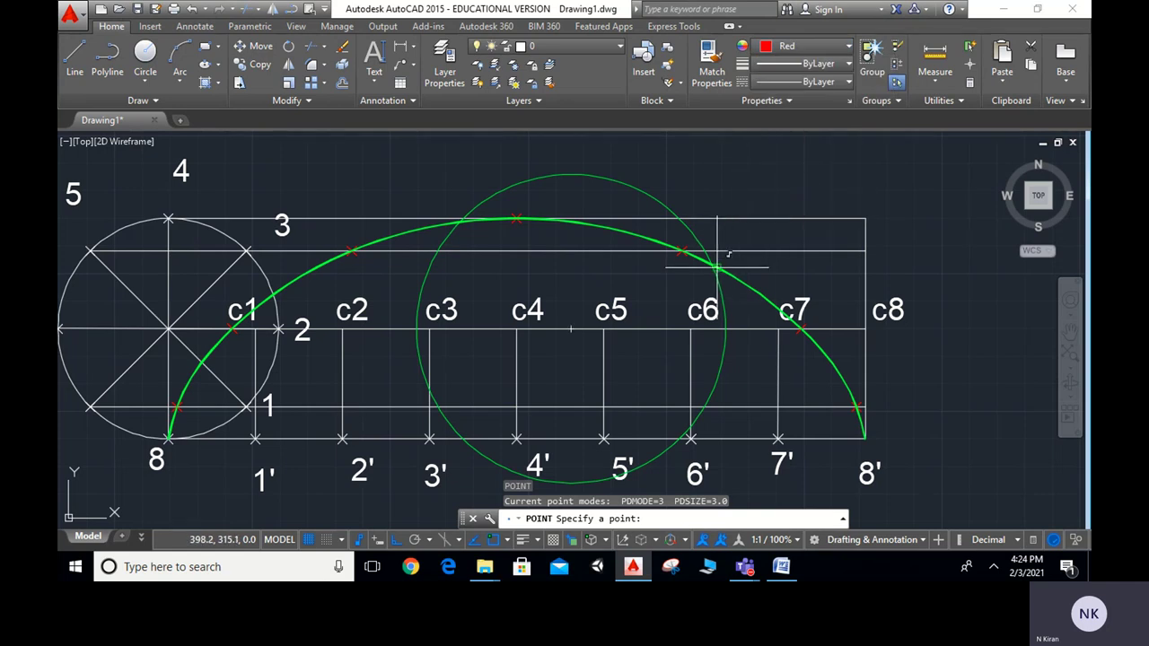
{"action": "left_click", "coordinate": [712, 263]}
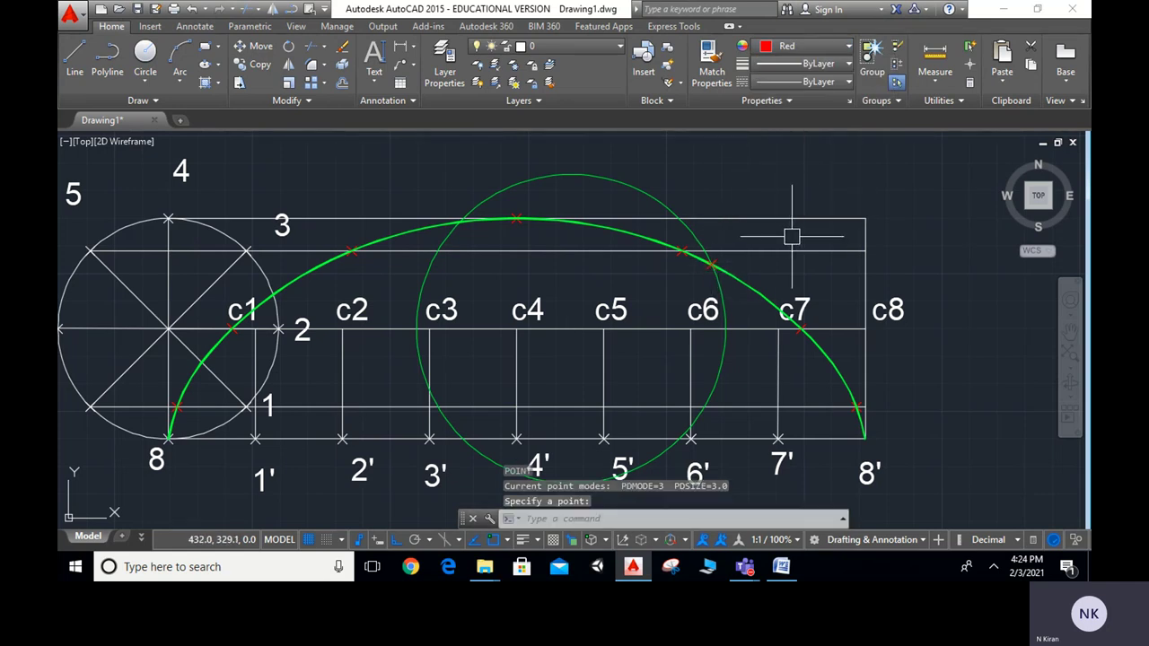
{"action": "key", "text": "Escape"}
Step: Delete the radius 70 circle and undo the deletion
{"action": "left_click", "coordinate": [694, 219]}
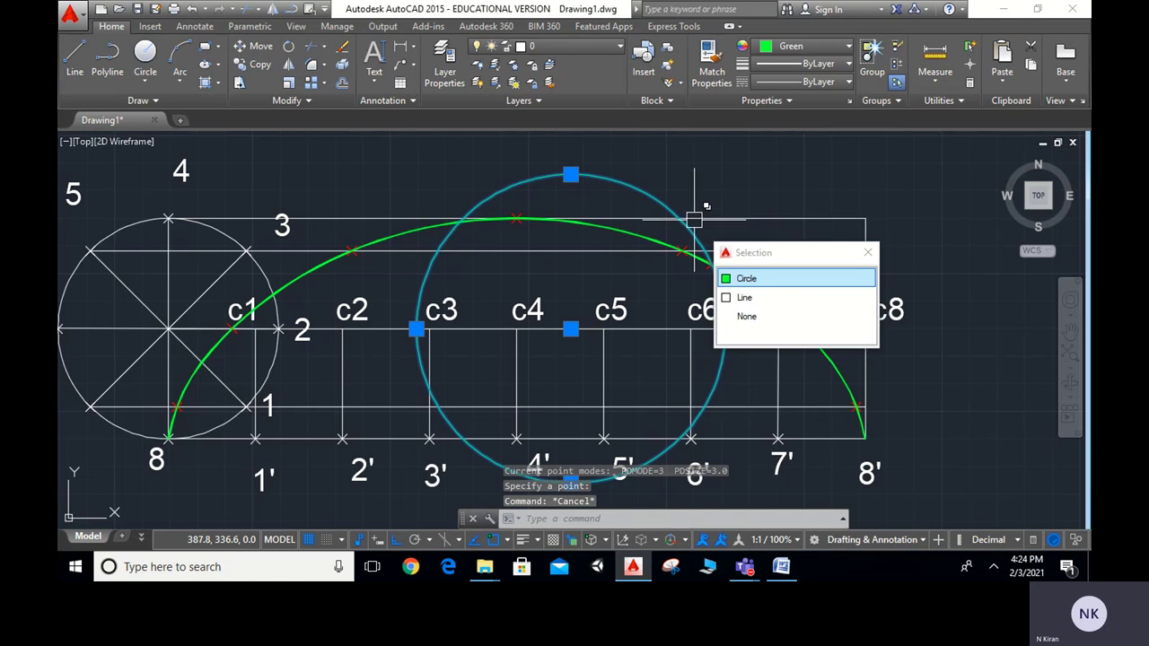
{"action": "key", "text": "Delete"}
{"action": "scroll", "coordinate": [747, 244], "scroll_direction": "up", "scroll_amount": 2}
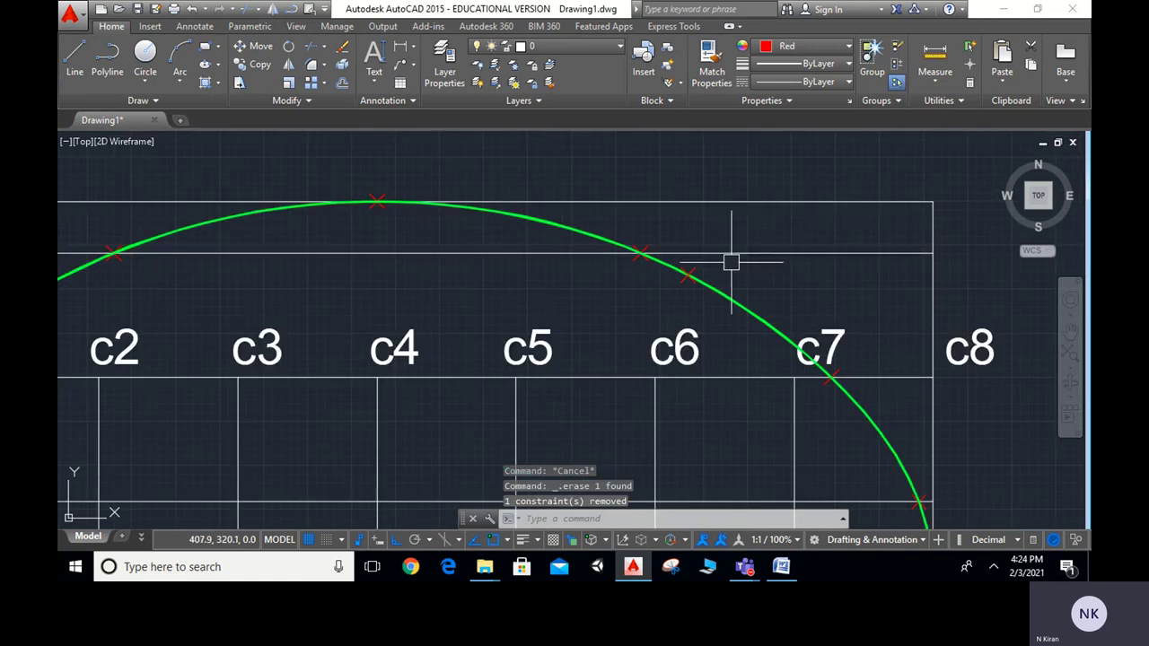
{"action": "scroll", "coordinate": [738, 261], "scroll_direction": "down", "scroll_amount": 2}
{"action": "middle_click_drag", "start_coordinate": [745, 264], "coordinate": [730, 236]}
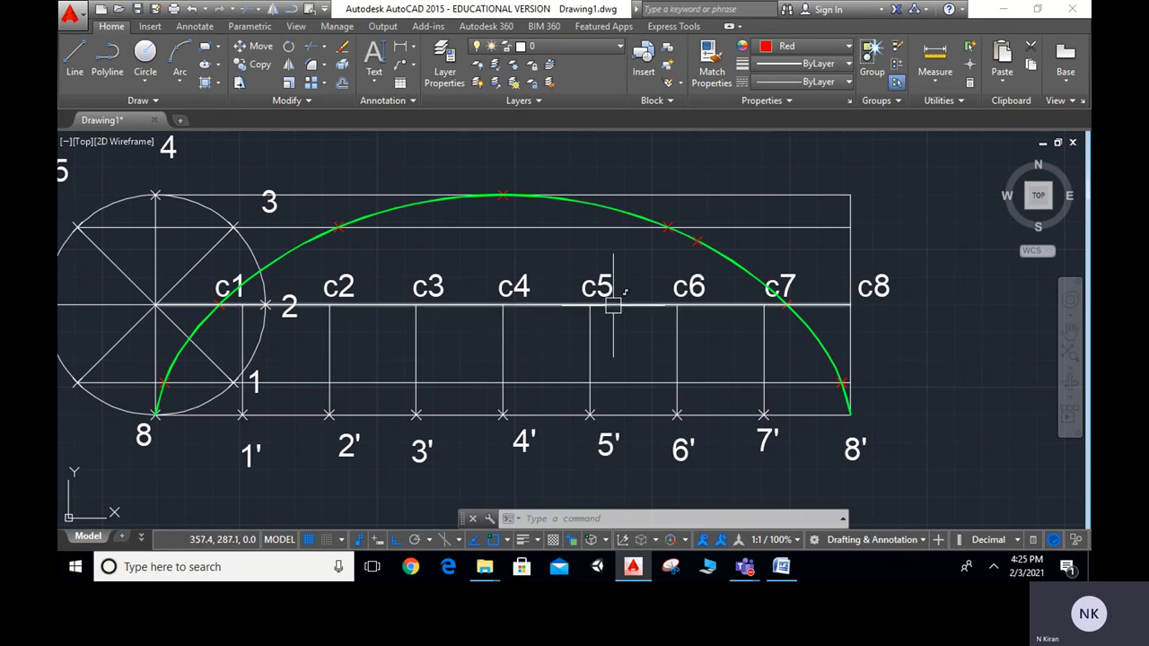
{"action": "key", "text": "ctrl+z"}
{"action": "key", "text": "ctrl+z"}
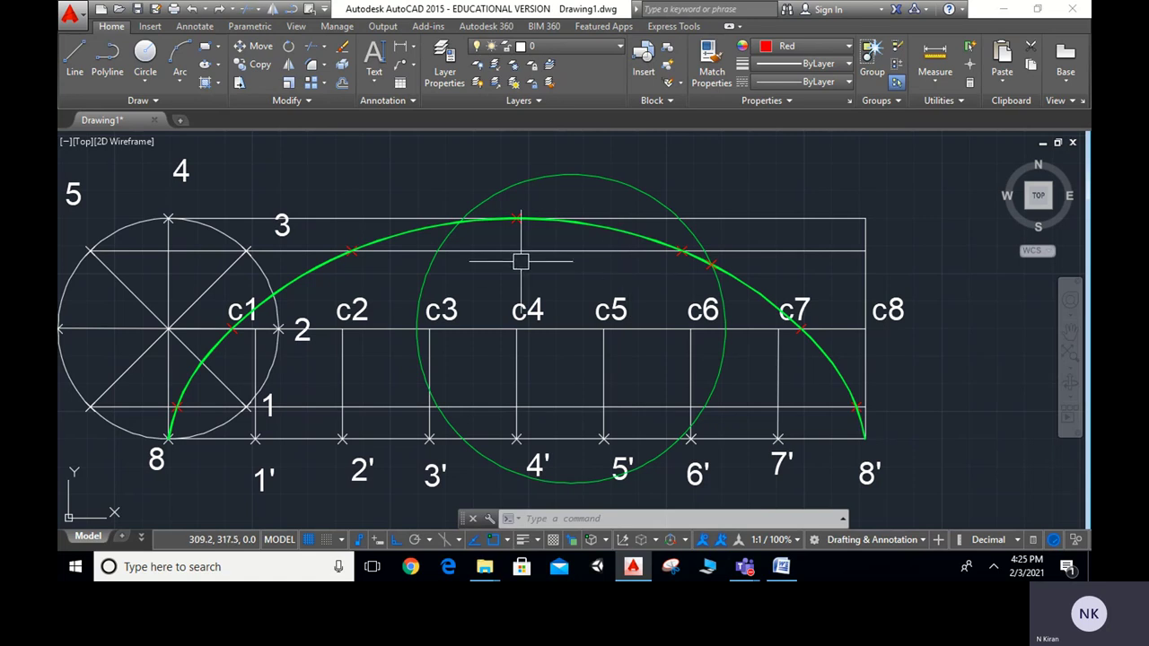
{"action": "left_click", "coordinate": [76, 56]}
{"action": "left_click", "coordinate": [711, 265]}
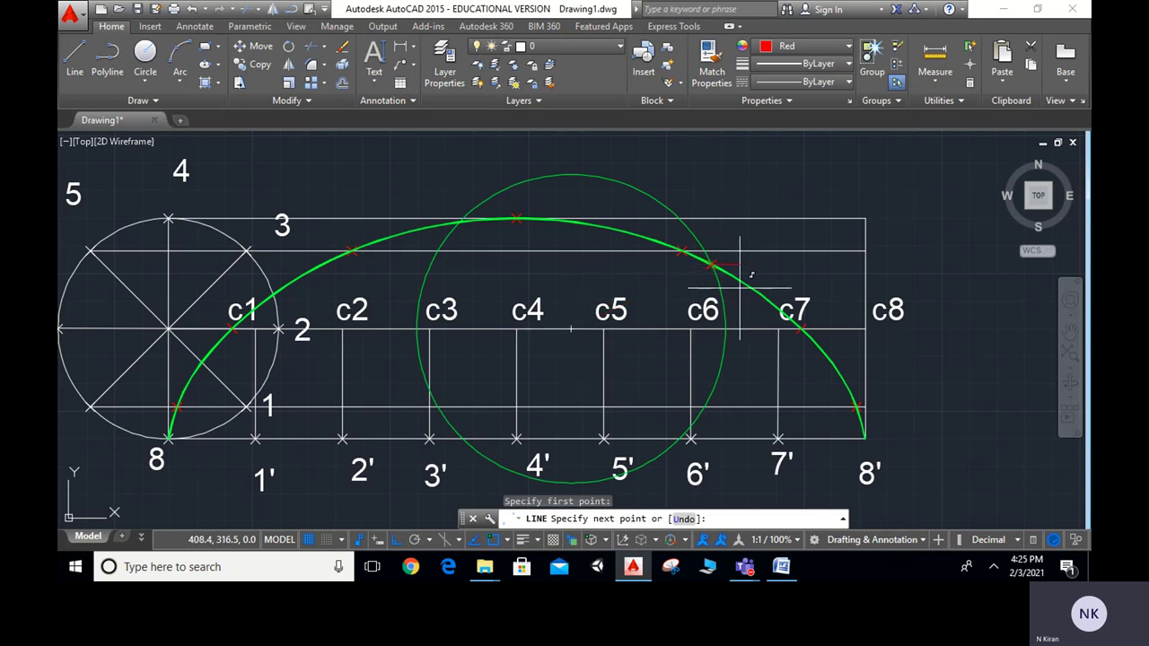
{"action": "key", "text": "Escape"}
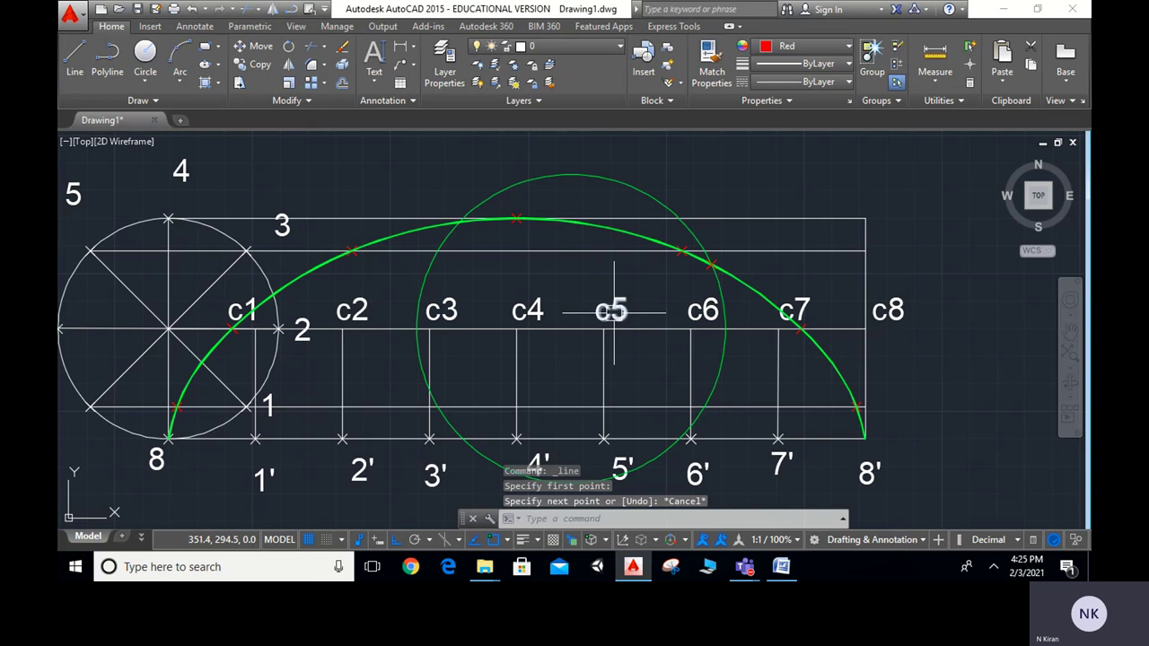
Step: Draw a red vertical line from the radius 70 circle's centre down to the base line between 4' and 5'
{"action": "key", "text": "Return"}
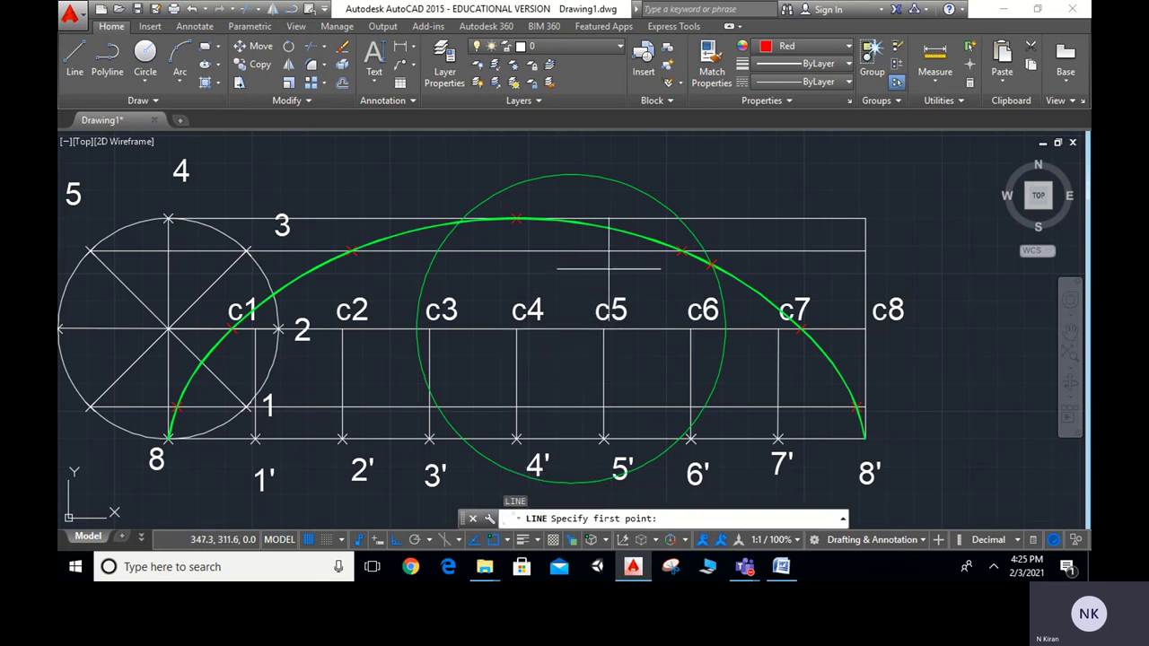
{"action": "left_click", "coordinate": [572, 330]}
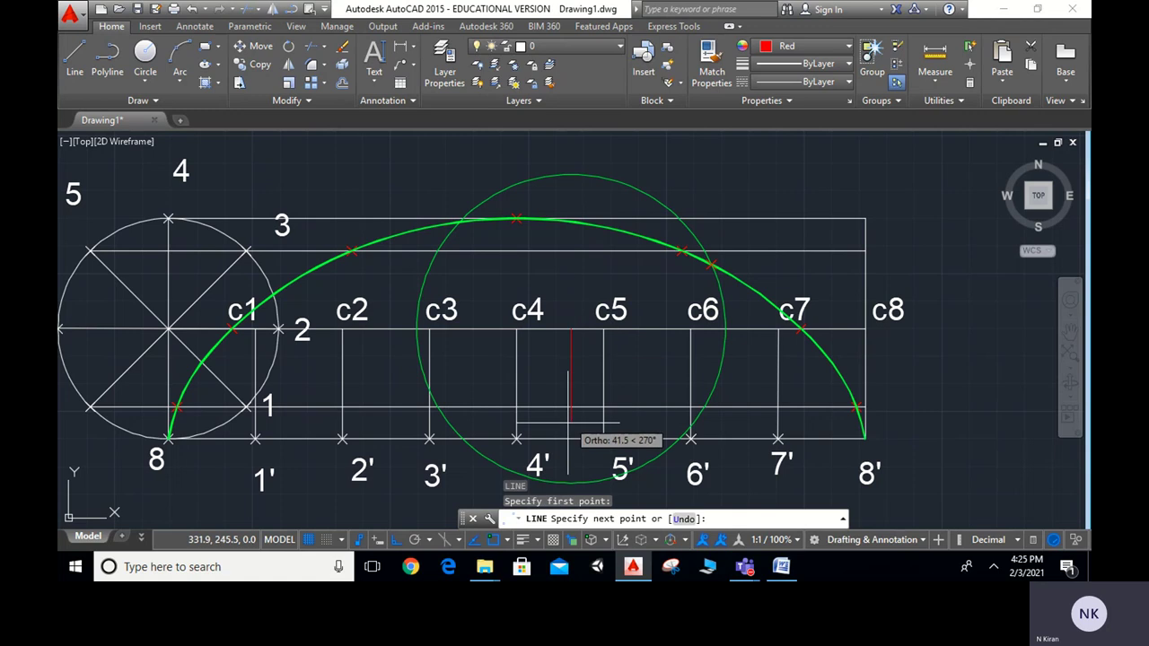
{"action": "left_click", "coordinate": [571, 439]}
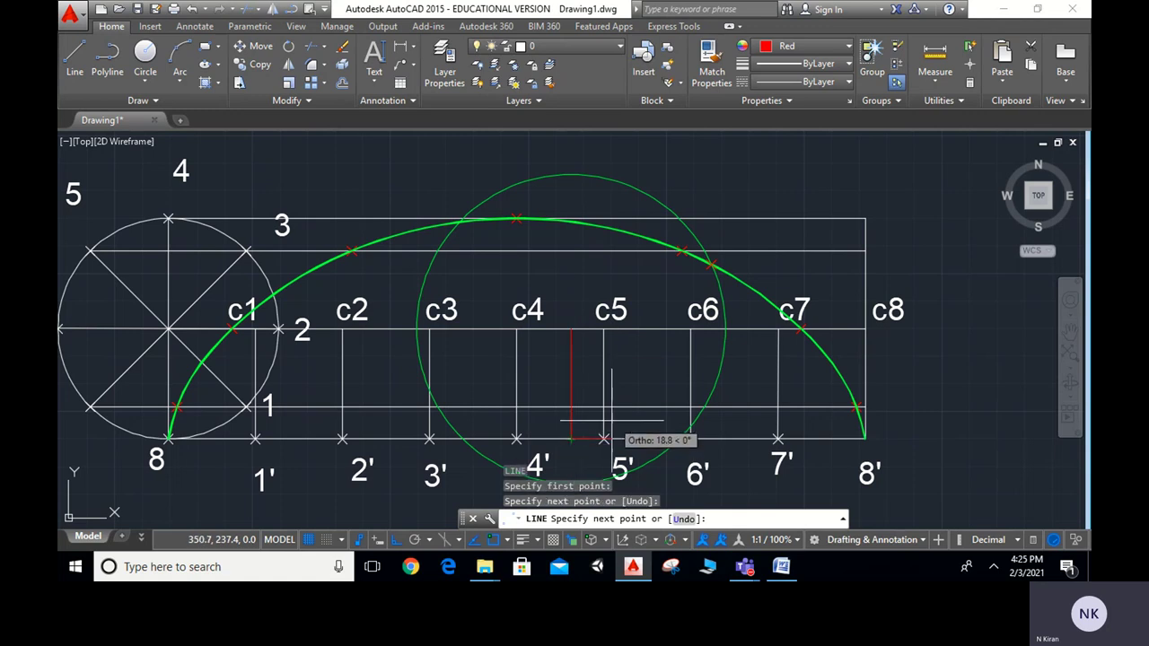
Step: Try to continue the line to the red point on the cycloid, and delete the stray vertical segment
{"action": "left_click", "coordinate": [709, 270]}
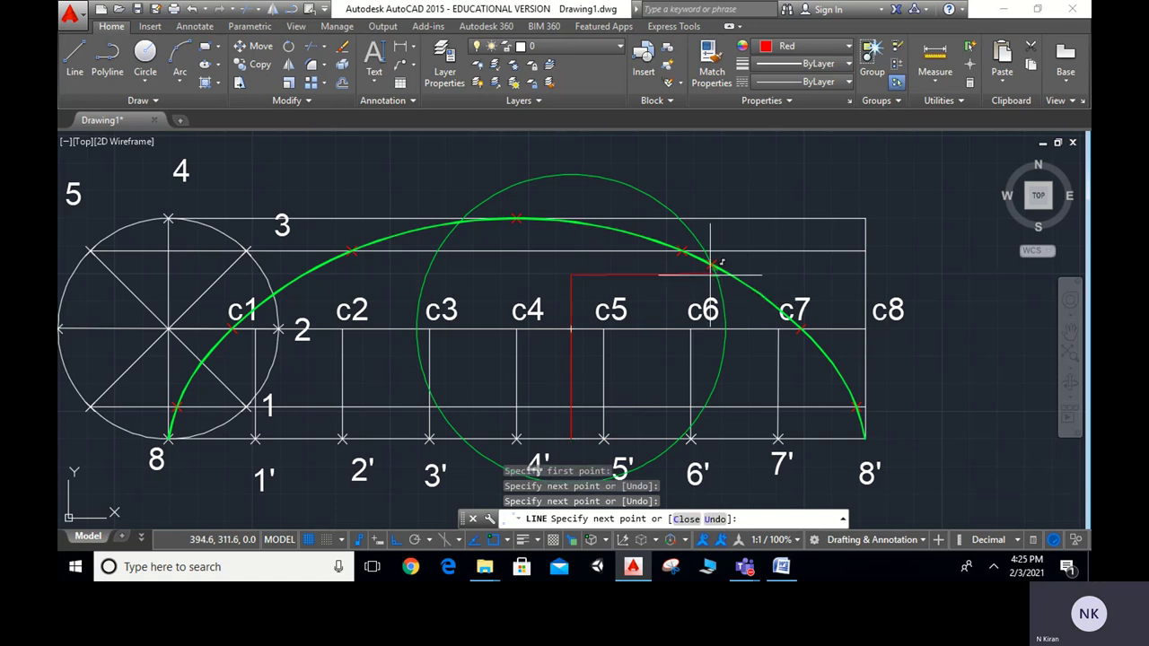
{"action": "key", "text": "Escape"}
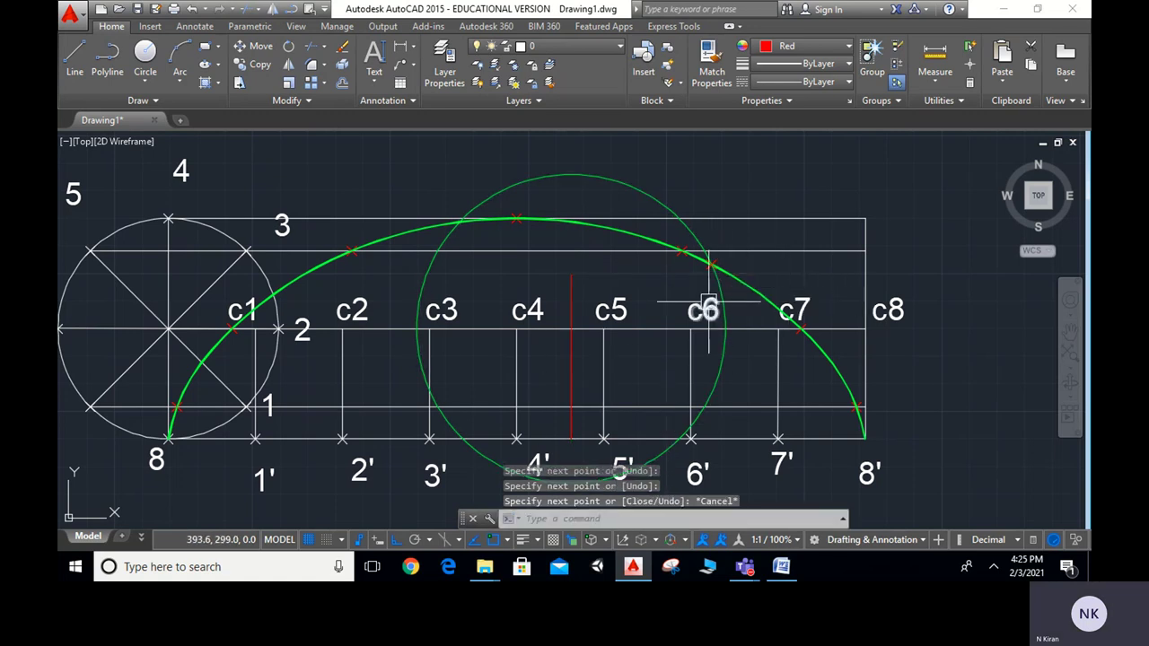
{"action": "scroll", "coordinate": [575, 308], "scroll_direction": "up", "scroll_amount": 2}
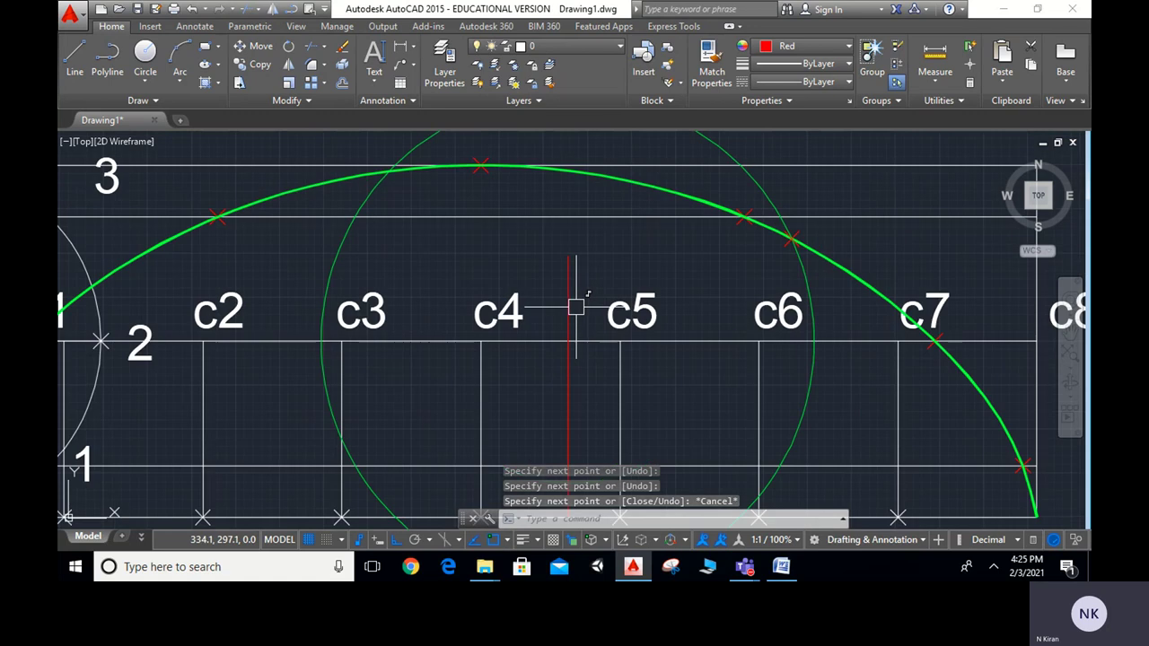
{"action": "scroll", "coordinate": [574, 308], "scroll_direction": "down", "scroll_amount": 2}
{"action": "left_click", "coordinate": [573, 308]}
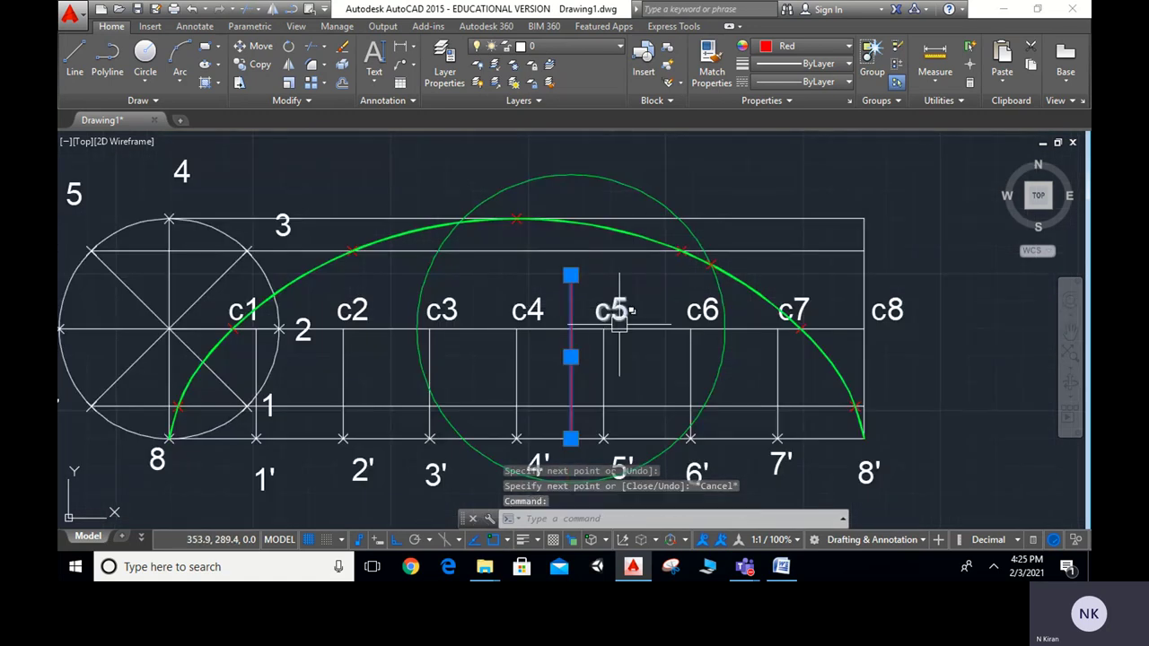
{"action": "key", "text": "Delete"}
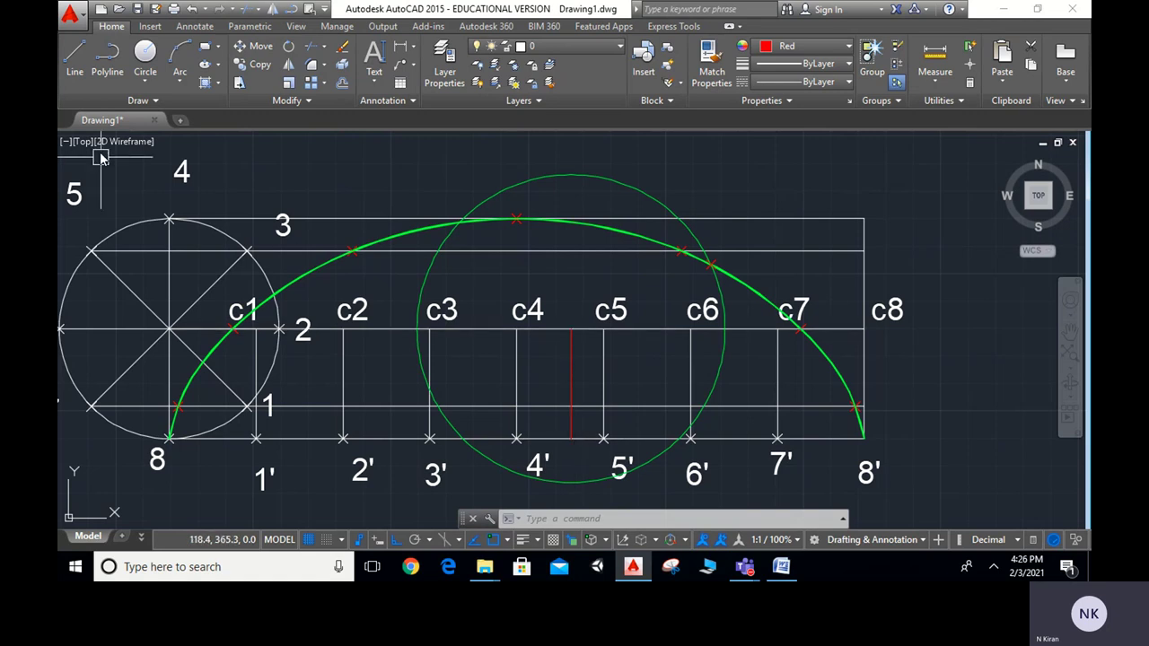
Step: With Ortho off, draw the normal from the vertical line's foot to the red point on the cycloid, and delete the radius 70 circle
{"action": "left_click", "coordinate": [75, 58]}
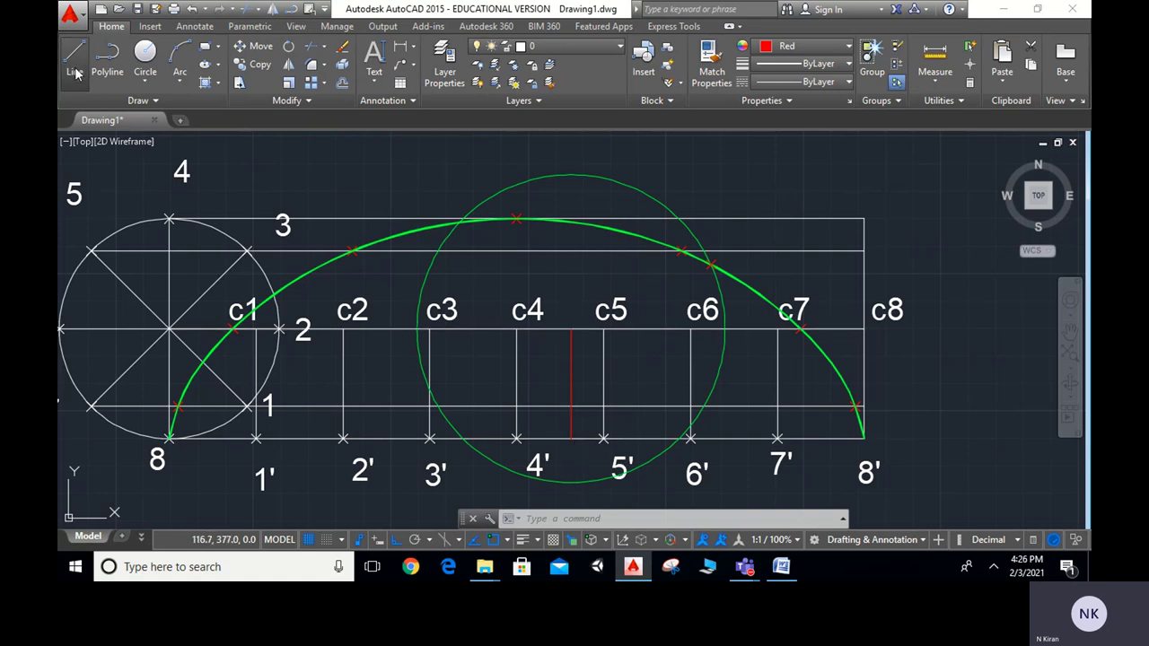
{"action": "left_click", "coordinate": [572, 438]}
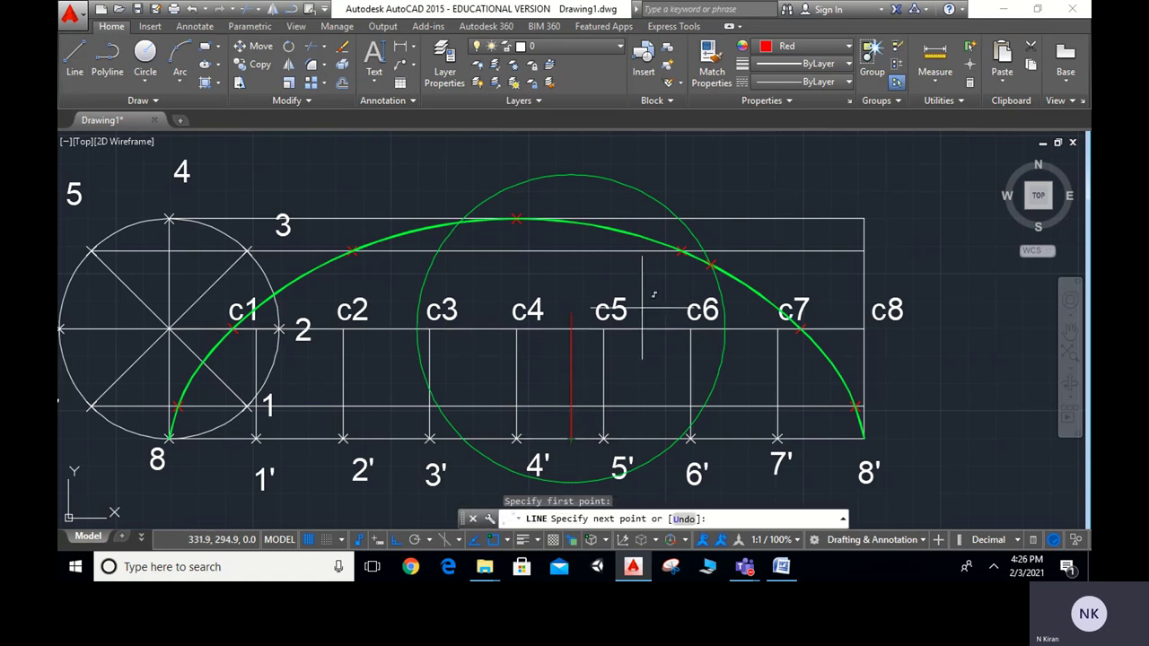
{"action": "left_click", "coordinate": [394, 542]}
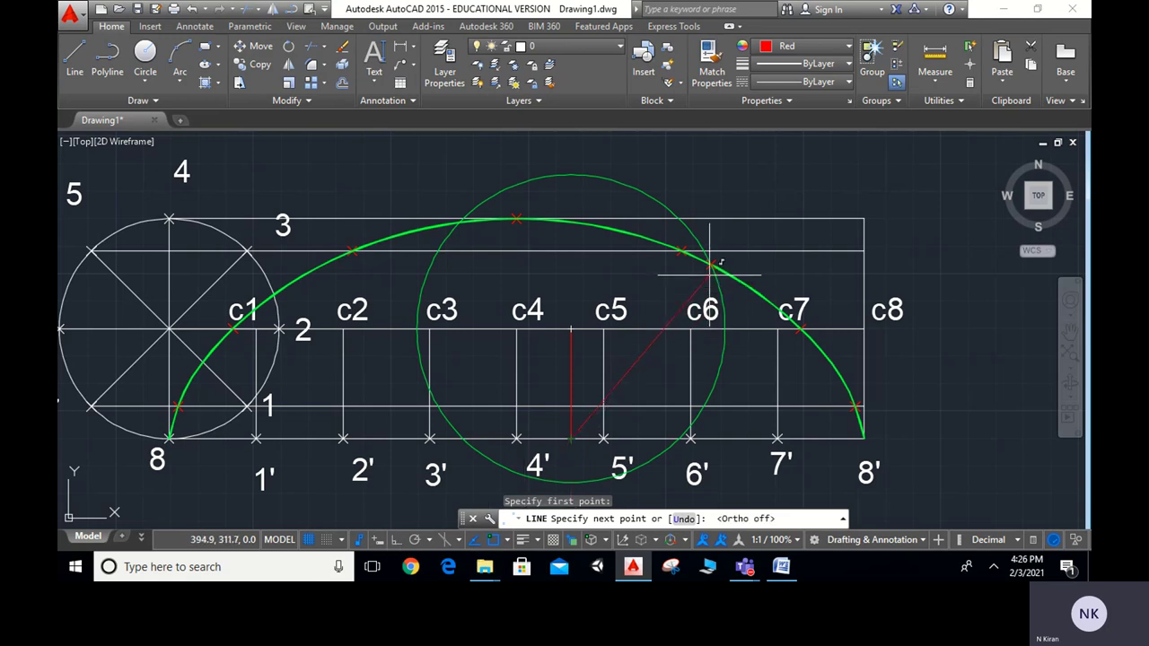
{"action": "scroll", "coordinate": [701, 267], "scroll_direction": "up", "scroll_amount": 2}
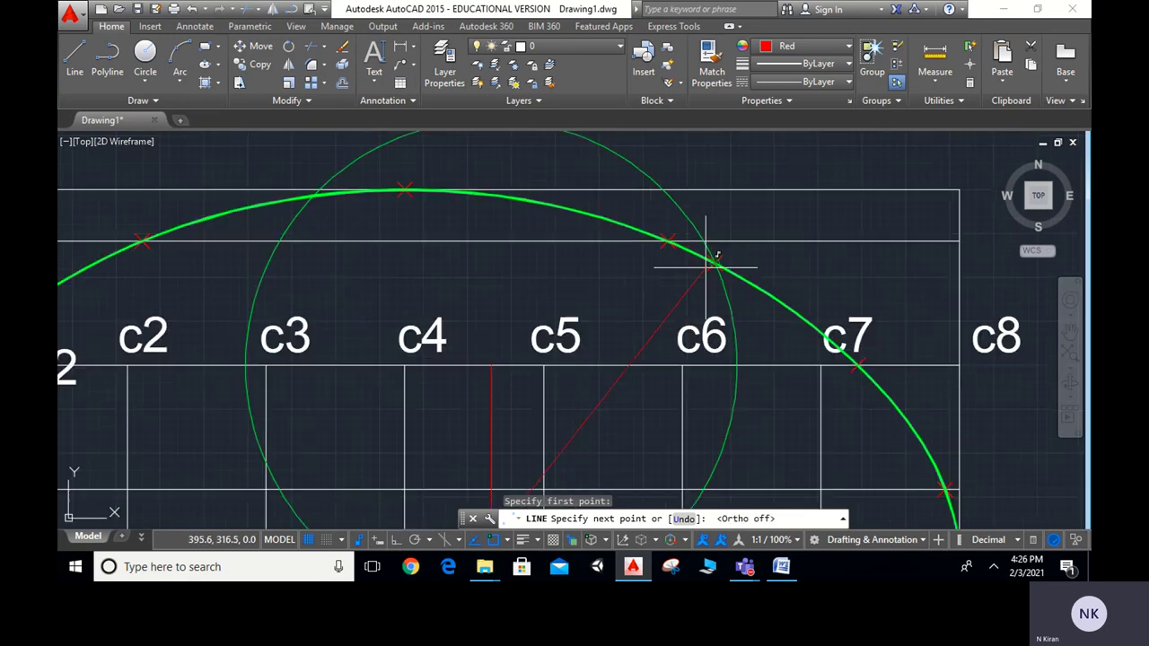
{"action": "left_click", "coordinate": [717, 264]}
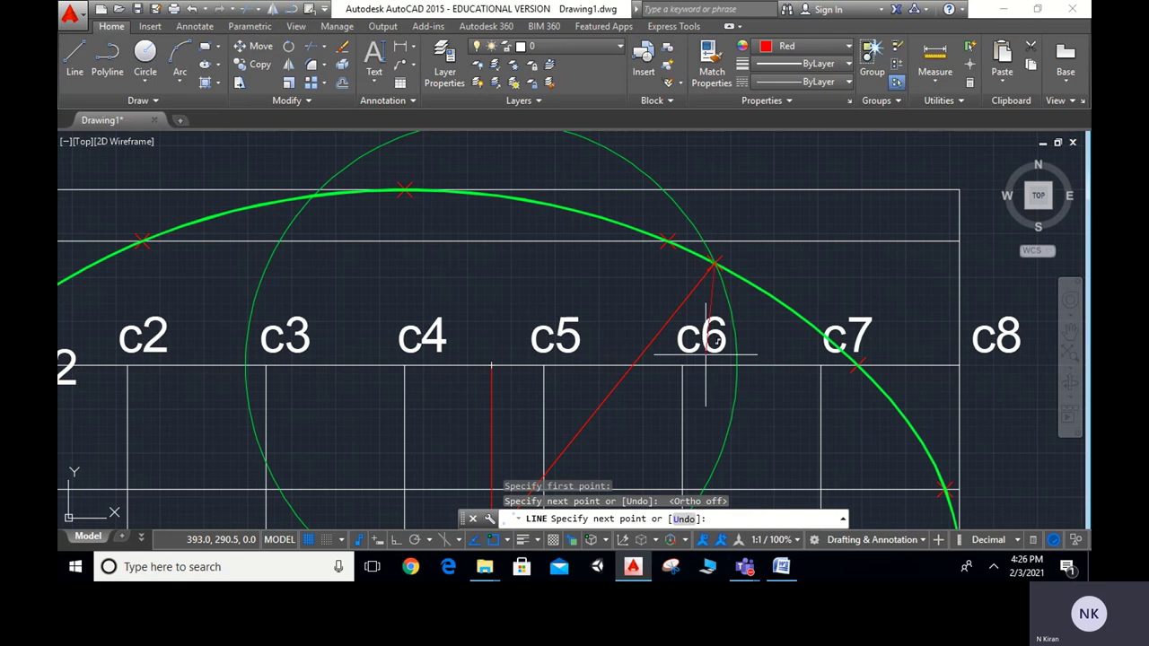
{"action": "scroll", "coordinate": [696, 332], "scroll_direction": "down", "scroll_amount": 4}
{"action": "middle_click_drag", "start_coordinate": [715, 339], "coordinate": [699, 283]}
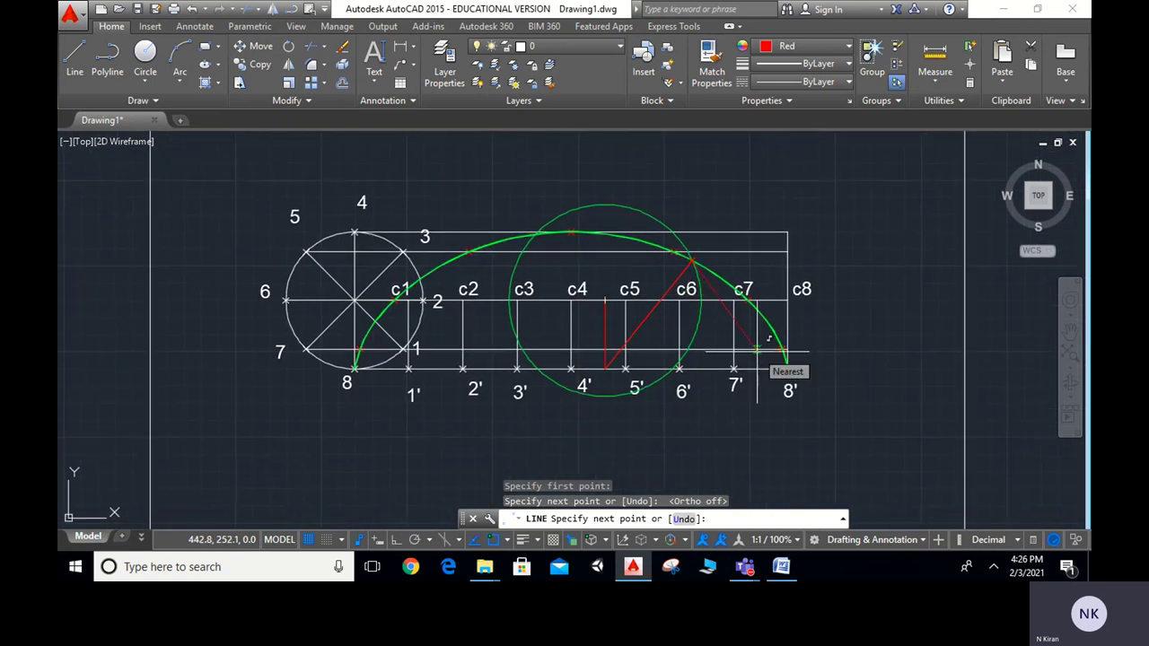
{"action": "key", "text": "Escape"}
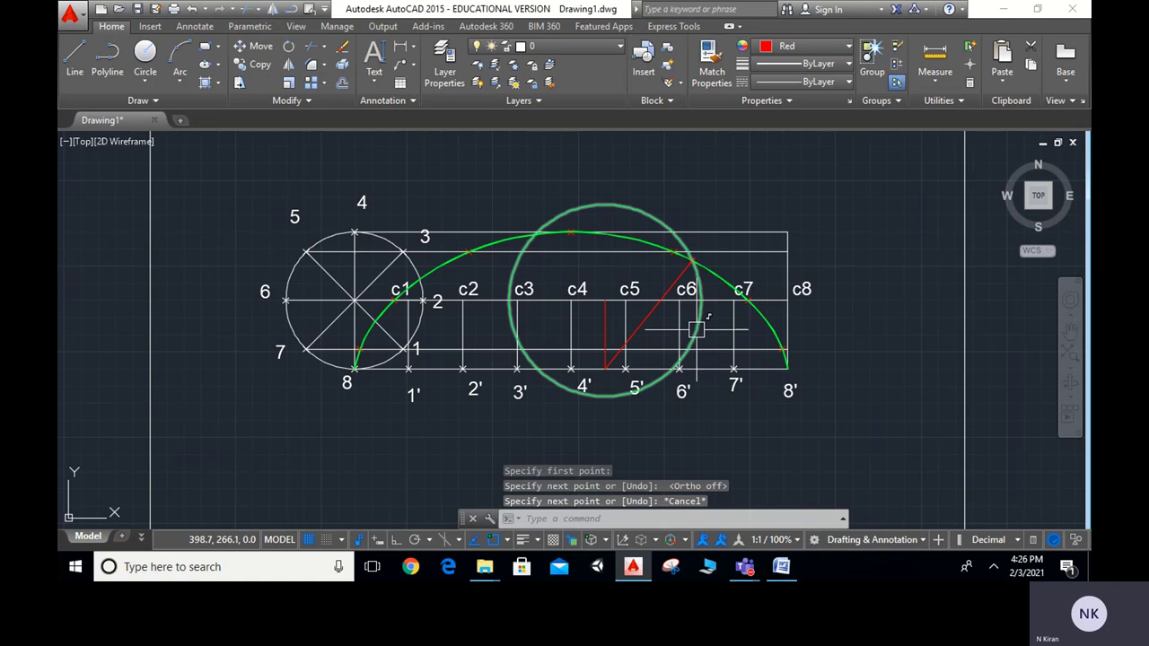
{"action": "left_click", "coordinate": [696, 330]}
{"action": "key", "text": "Delete"}
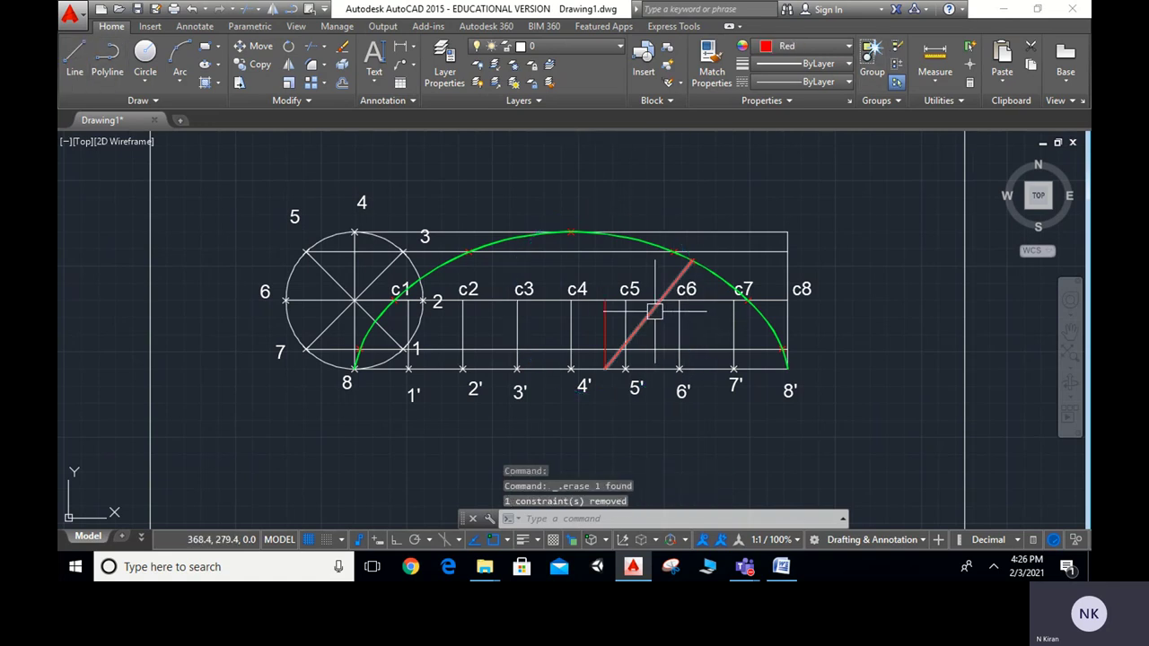
Step: Copy the inclined red normal line to the empty area beyond point 8'
{"action": "type", "text": "co"}
{"action": "key", "text": "Return"}
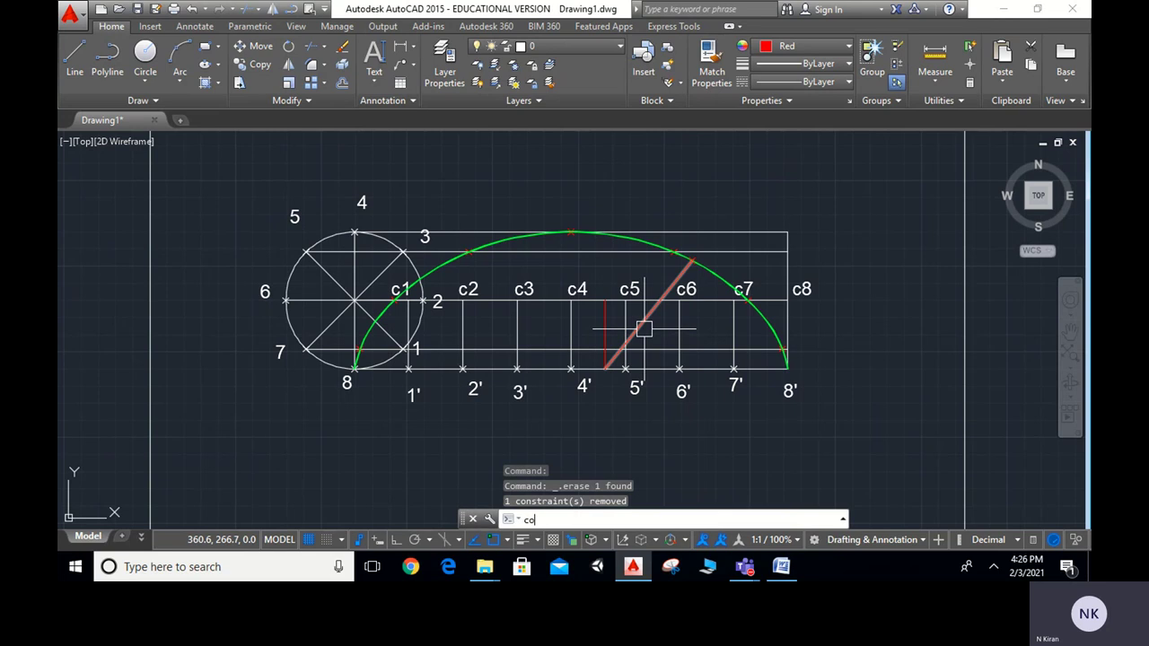
{"action": "left_click", "coordinate": [653, 316]}
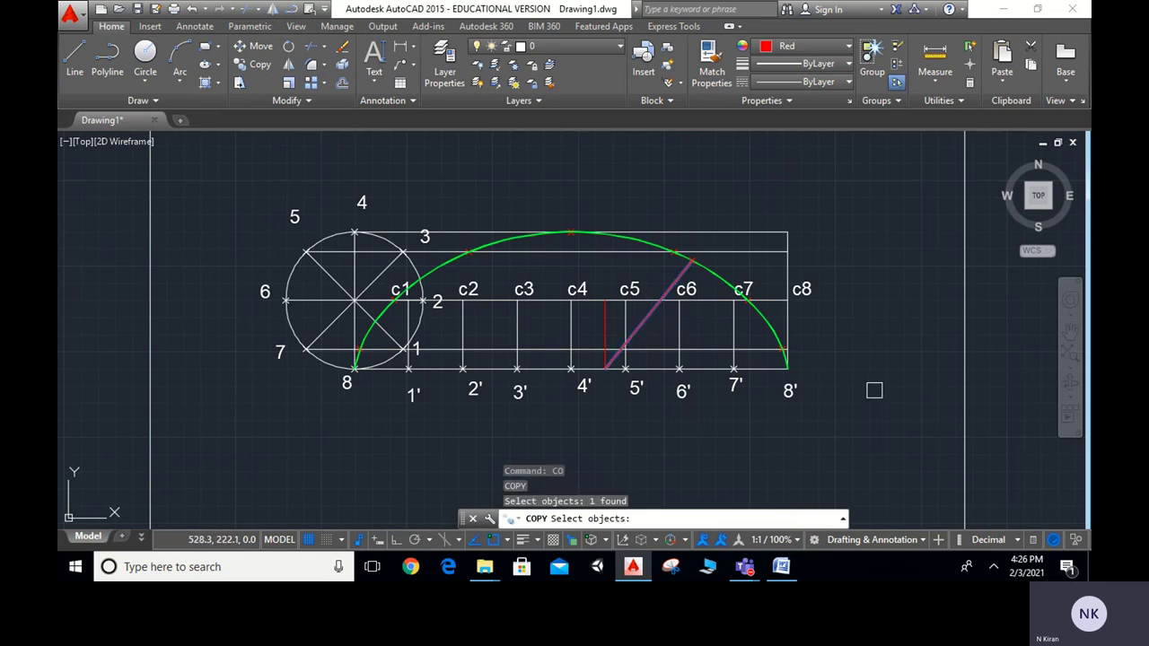
{"action": "key", "text": "Return"}
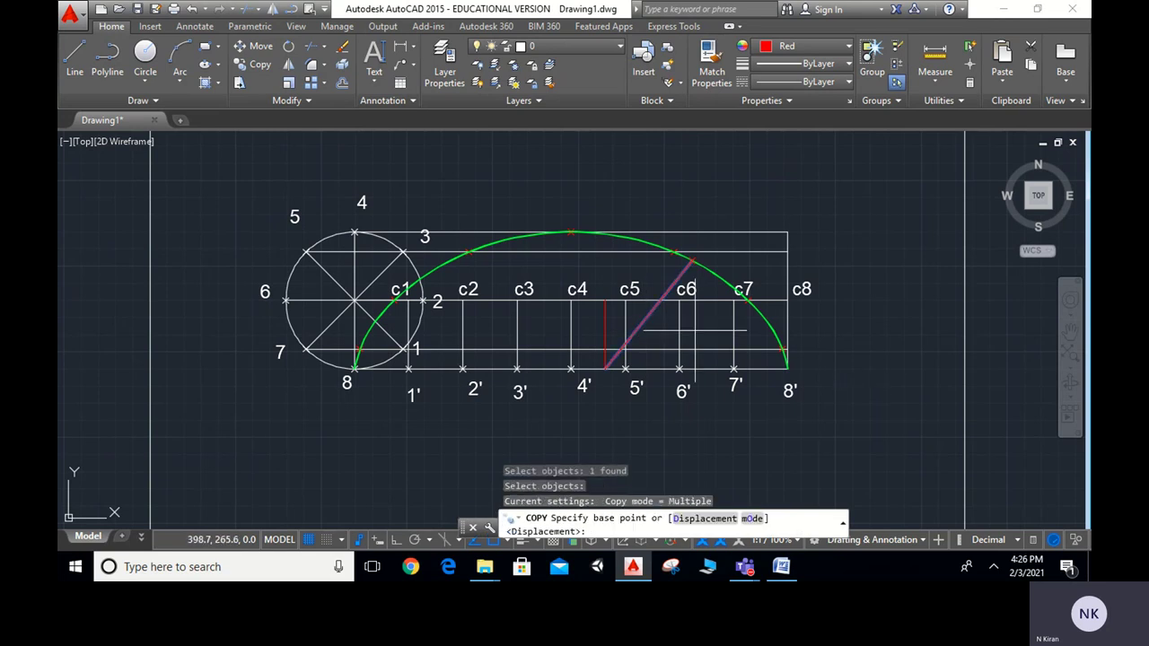
{"action": "left_click", "coordinate": [649, 314]}
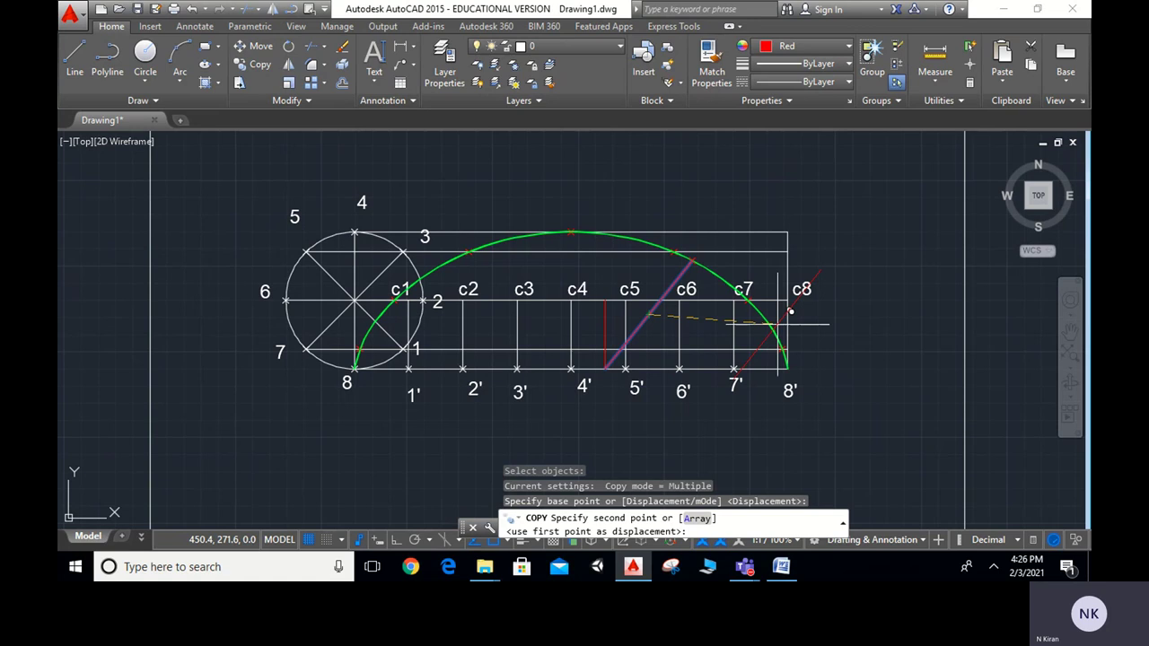
{"action": "left_click", "coordinate": [866, 349]}
{"action": "key", "text": "Escape"}
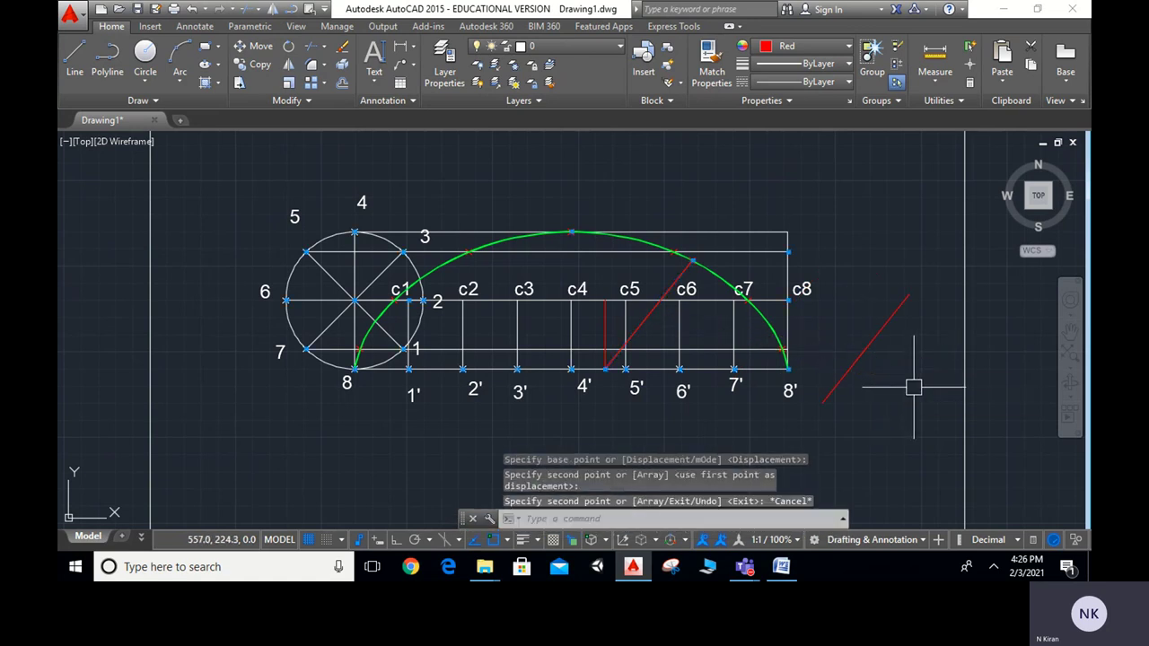
Step: Rotate the copied red line beyond point 8' by 90 degrees about its midpoint
{"action": "type", "text": "Ro"}
{"action": "key", "text": "Return"}
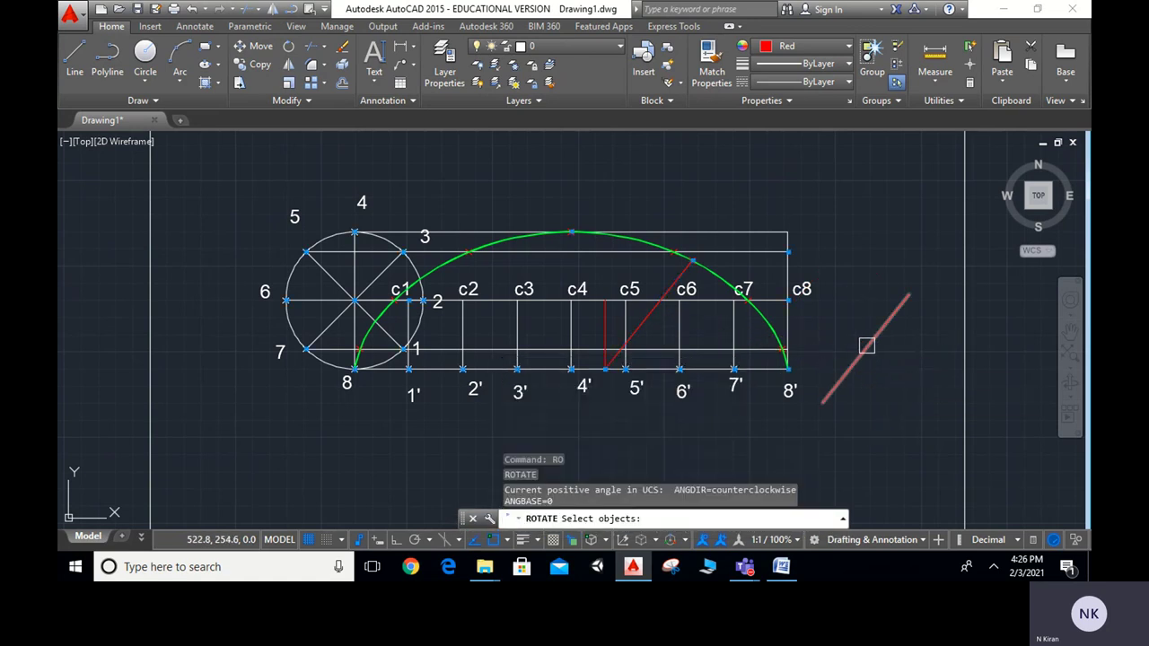
{"action": "left_click", "coordinate": [866, 345]}
{"action": "key", "text": "Return"}
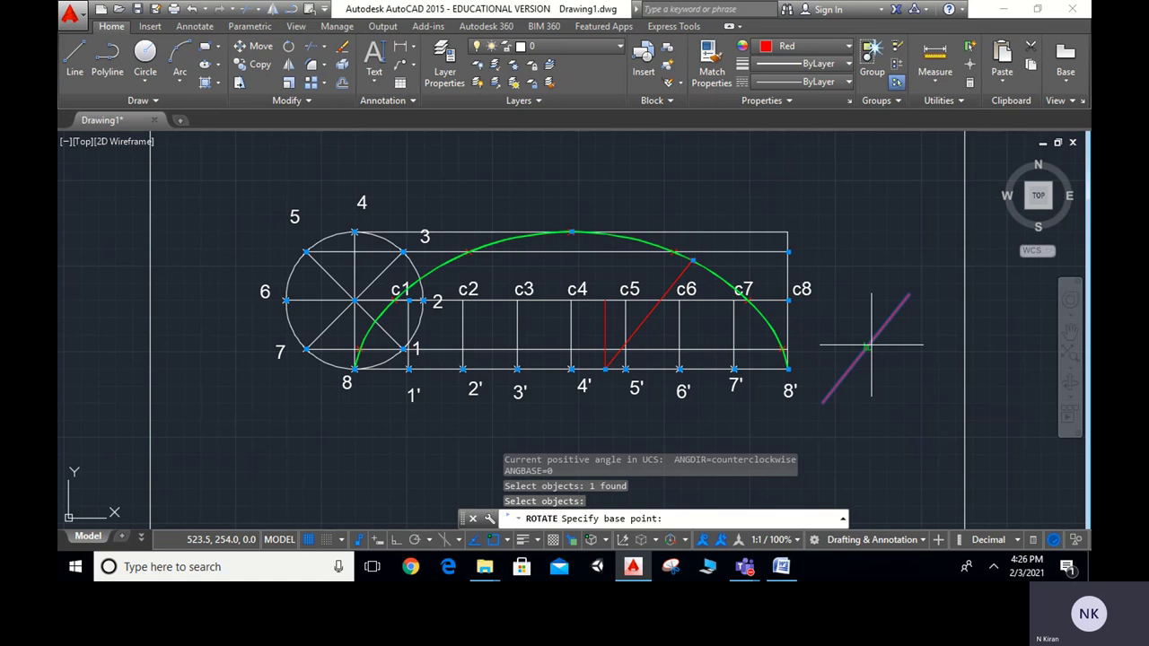
{"action": "left_click", "coordinate": [867, 348]}
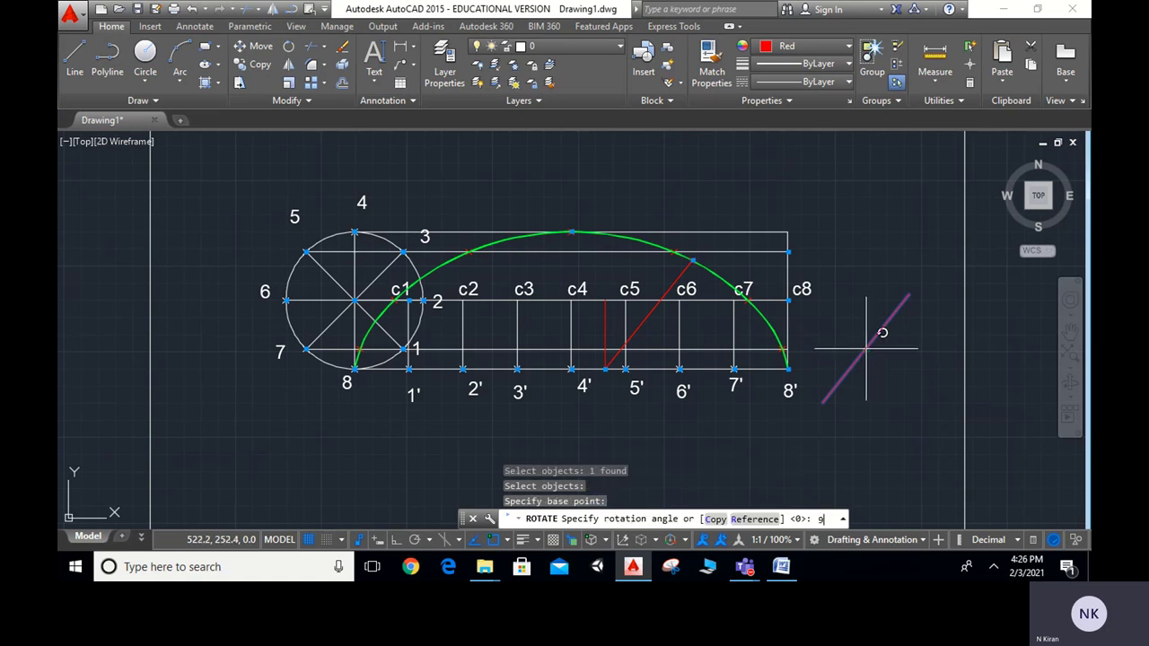
{"action": "key", "text": "Return"}
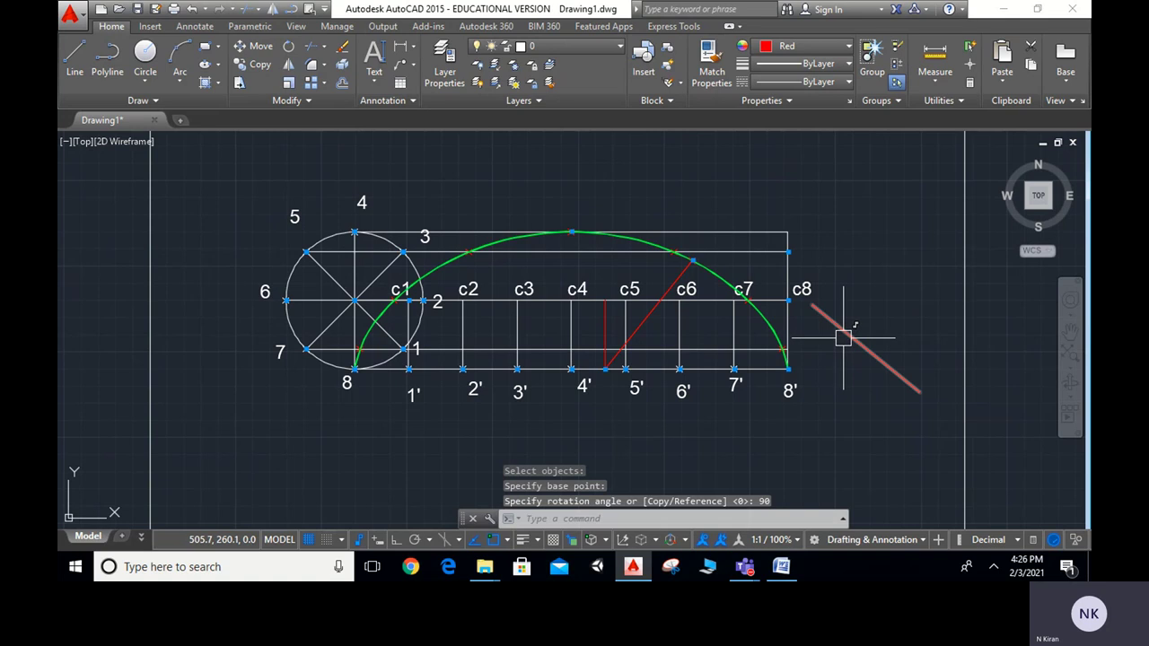
Step: Move the rotated red line by its midpoint onto the red point on the cycloid as the tangent
{"action": "left_click", "coordinate": [254, 46]}
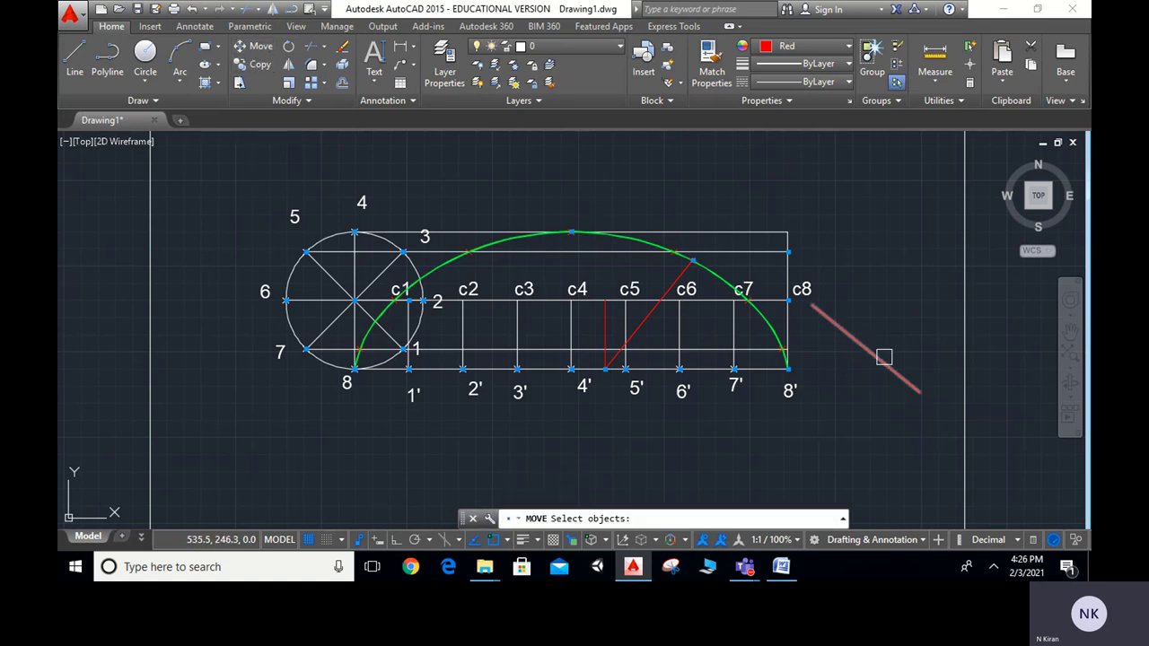
{"action": "left_click", "coordinate": [880, 359]}
{"action": "key", "text": "Return"}
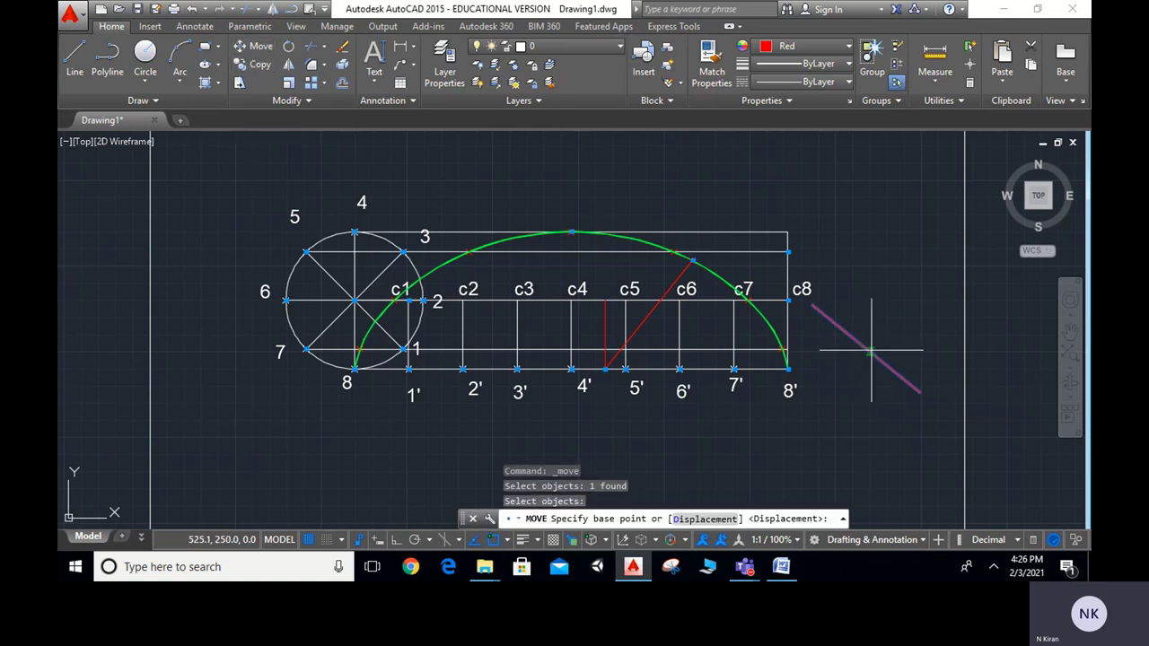
{"action": "left_click", "coordinate": [866, 348]}
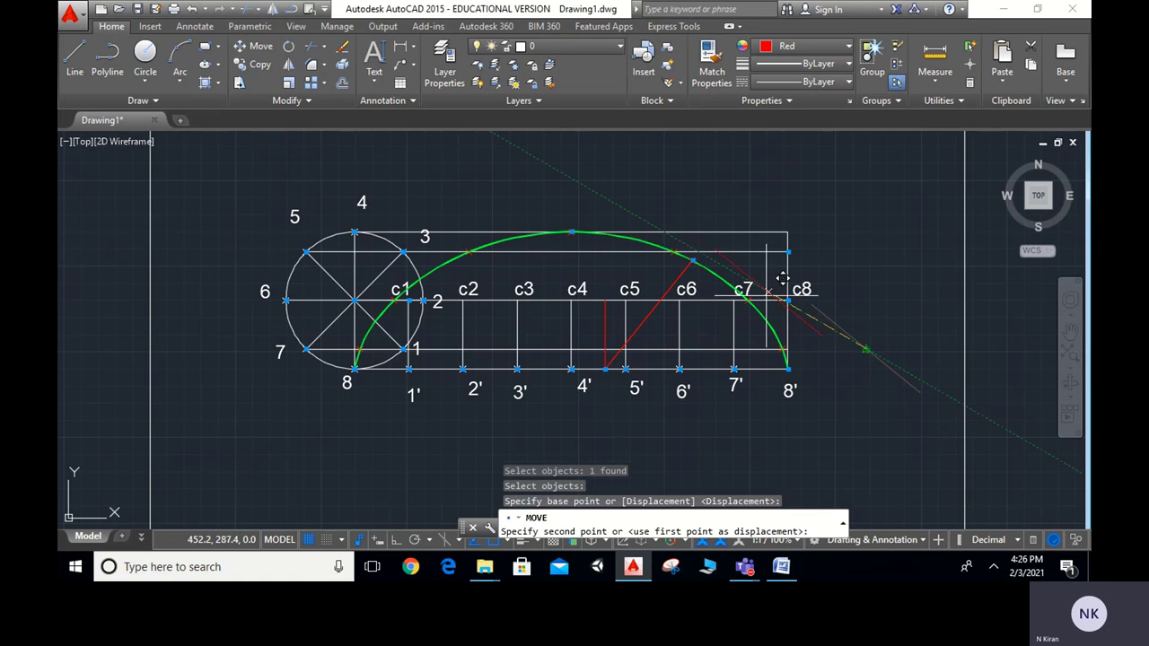
{"action": "left_click", "coordinate": [686, 259]}
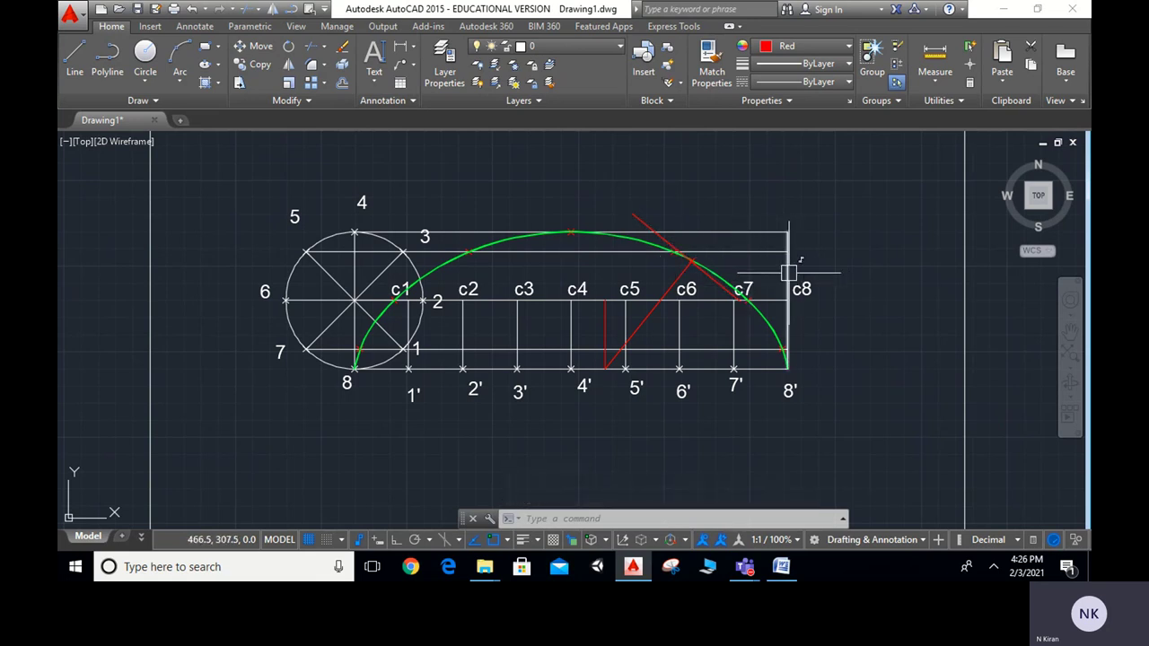
{"action": "scroll", "coordinate": [783, 281], "scroll_direction": "down", "scroll_amount": 2}
{"action": "middle_click_drag", "start_coordinate": [784, 281], "coordinate": [652, 317]}
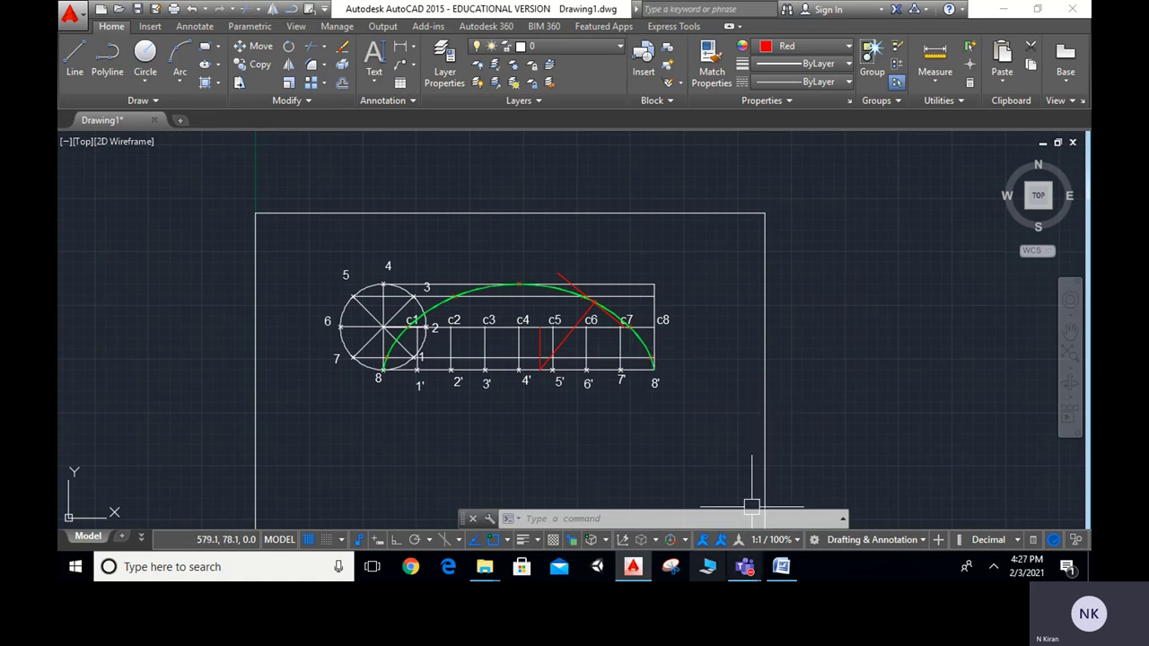
{"action": "mouse_move", "coordinate": [741, 575]}
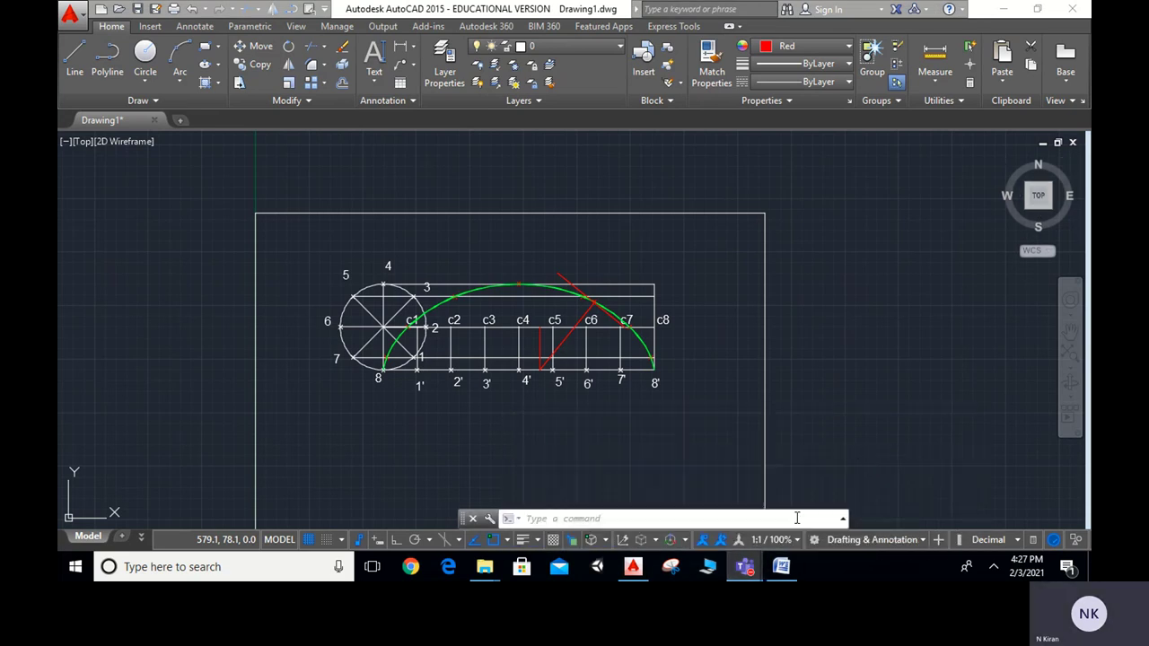
{"action": "left_click", "coordinate": [1004, 9]}
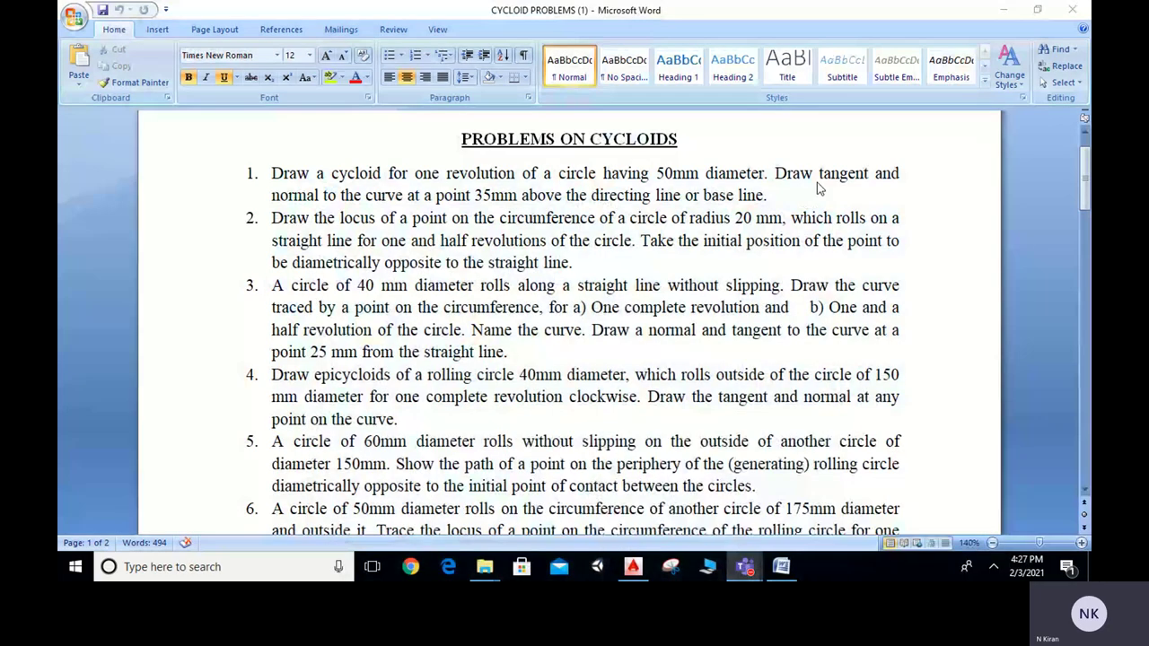
{"action": "left_click", "coordinate": [747, 470]}
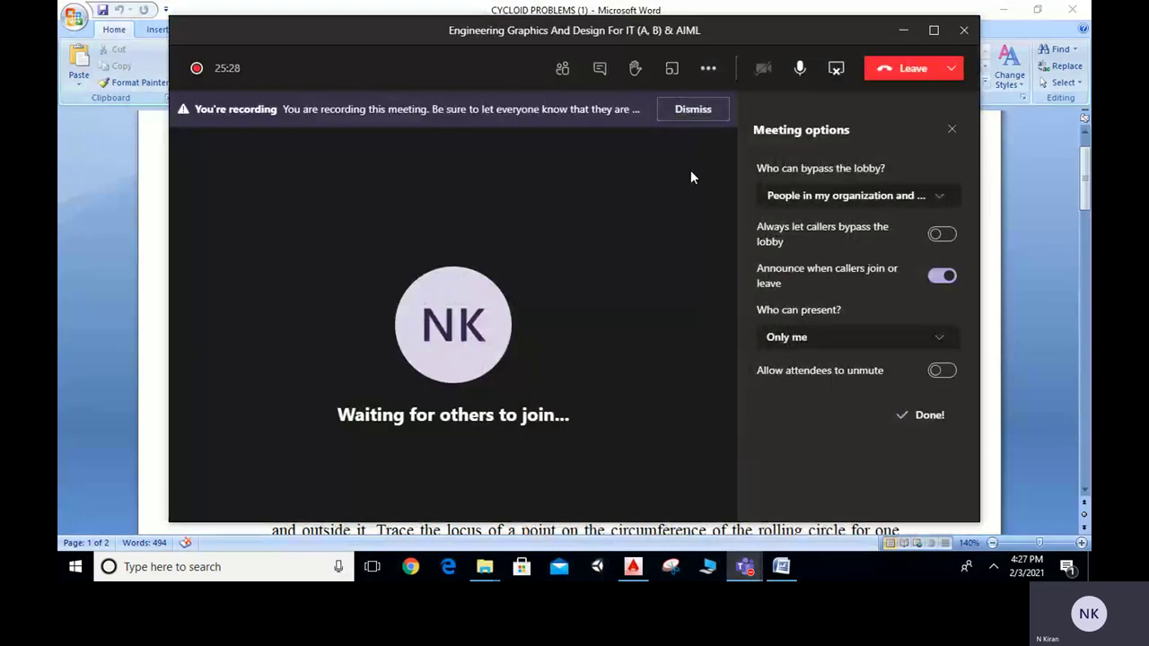
{"action": "left_click", "coordinate": [710, 70]}
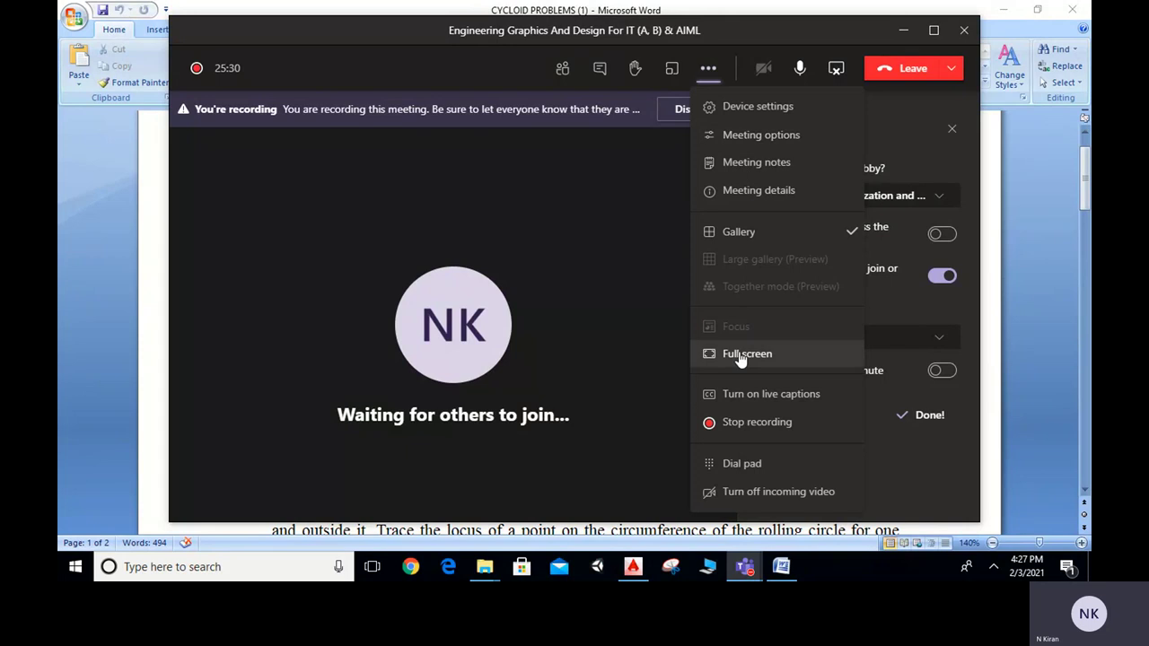